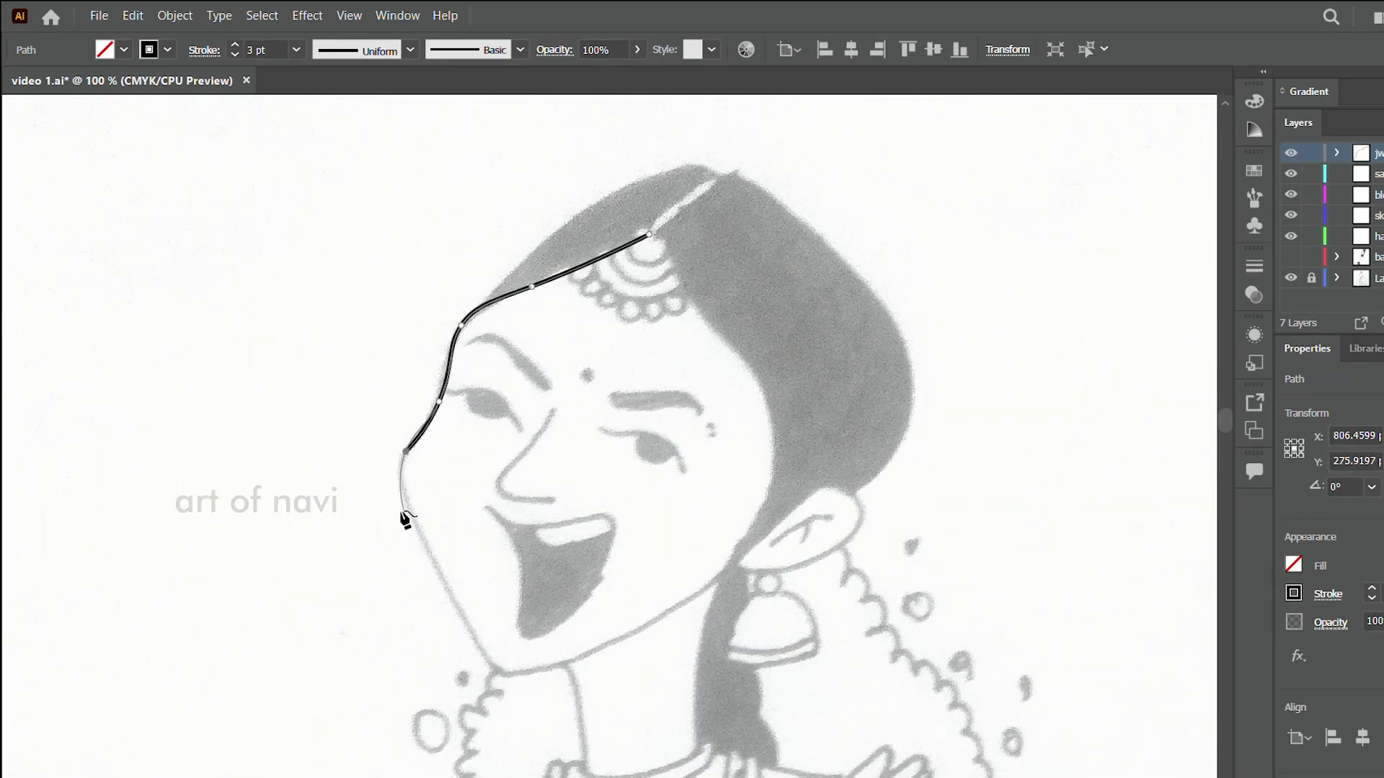
- Trace the head outline from the ear over the crown to the forehead and close it
click(835, 506)
click(907, 349)
click(826, 245)
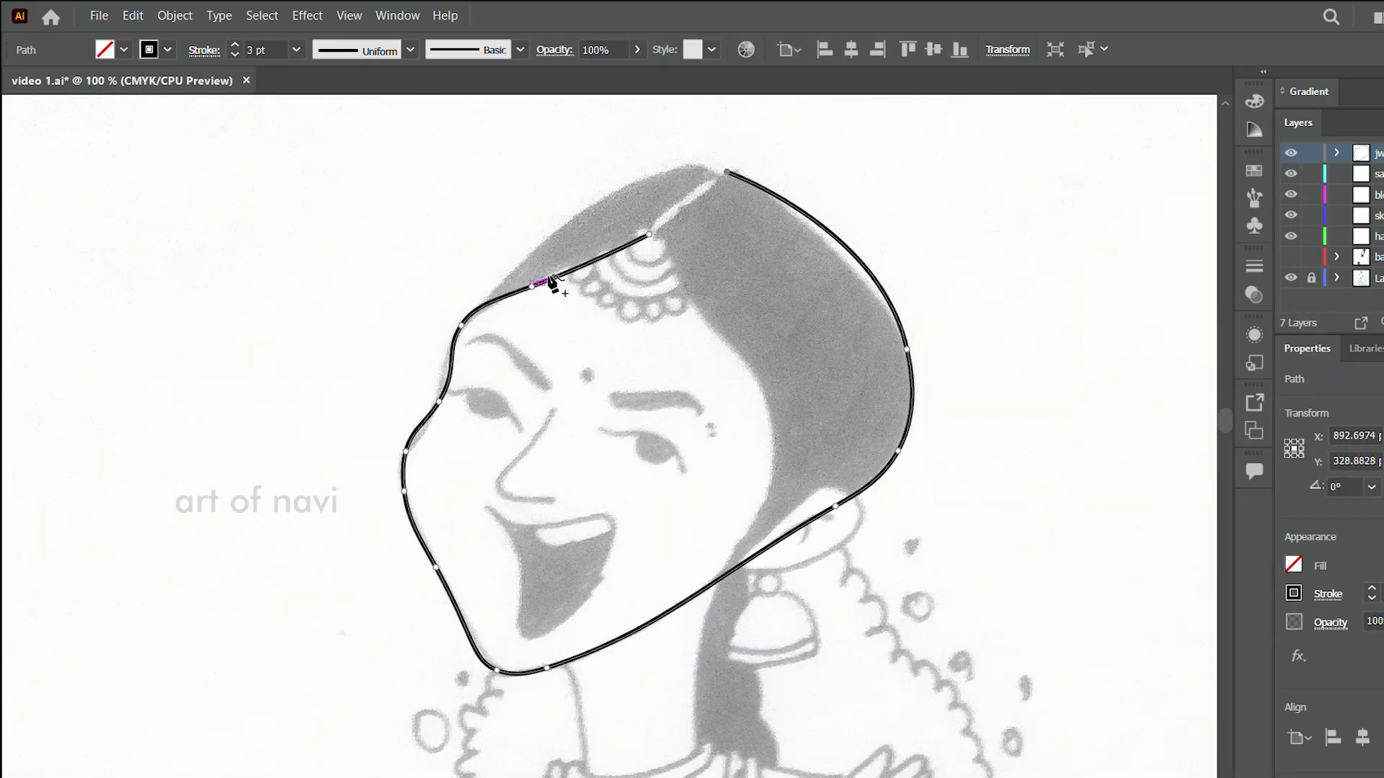
click(726, 171)
click(627, 187)
click(459, 325)
click(455, 355)
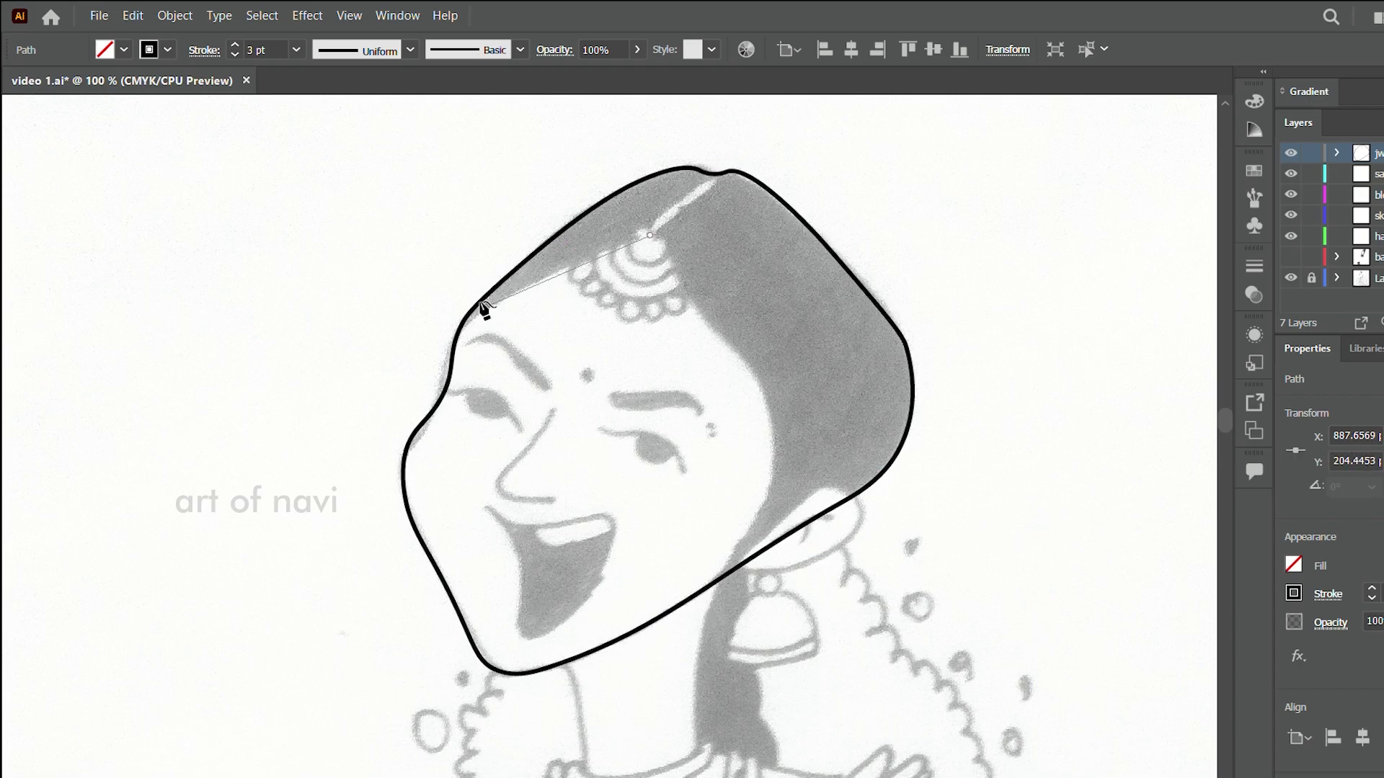
- Draw the hairline along the forehead down to the ear and close the ear outline
click(461, 325)
click(557, 271)
click(649, 235)
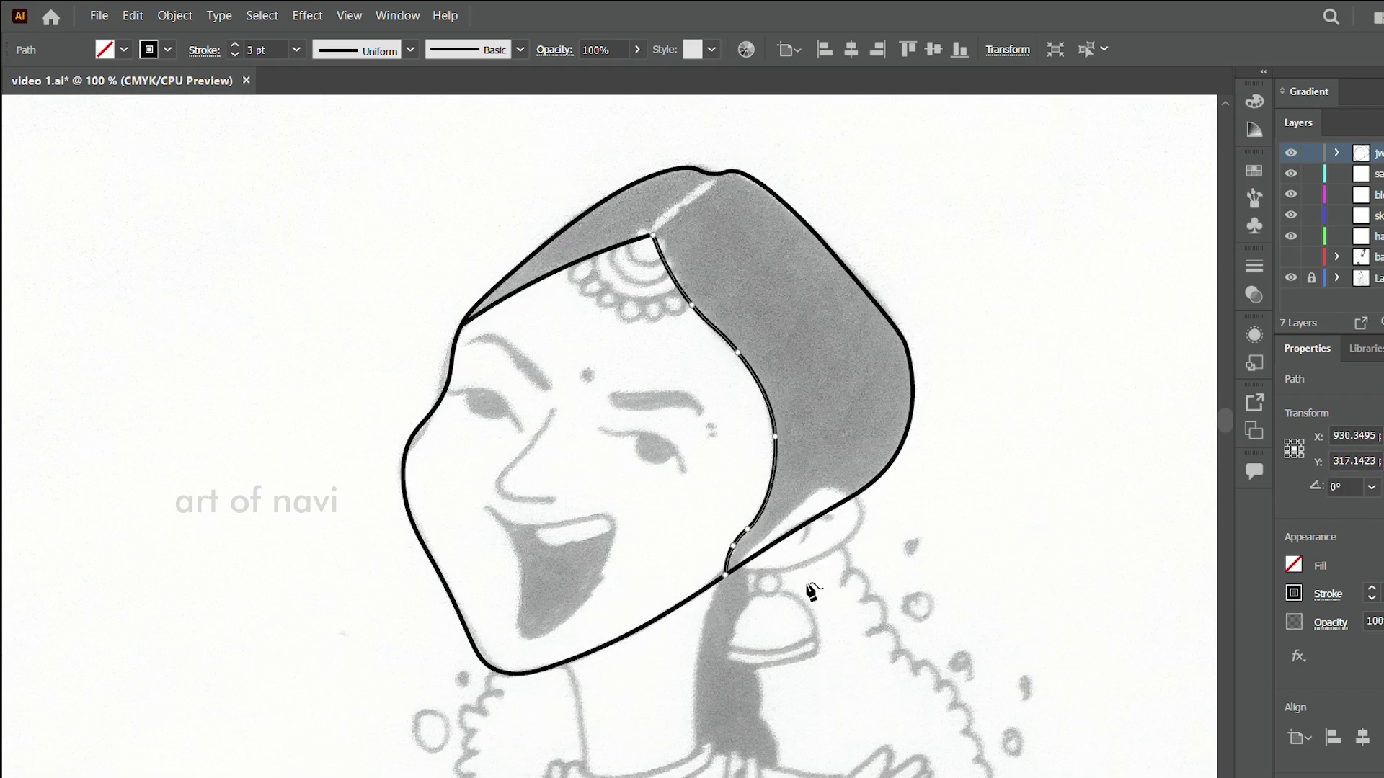
click(741, 562)
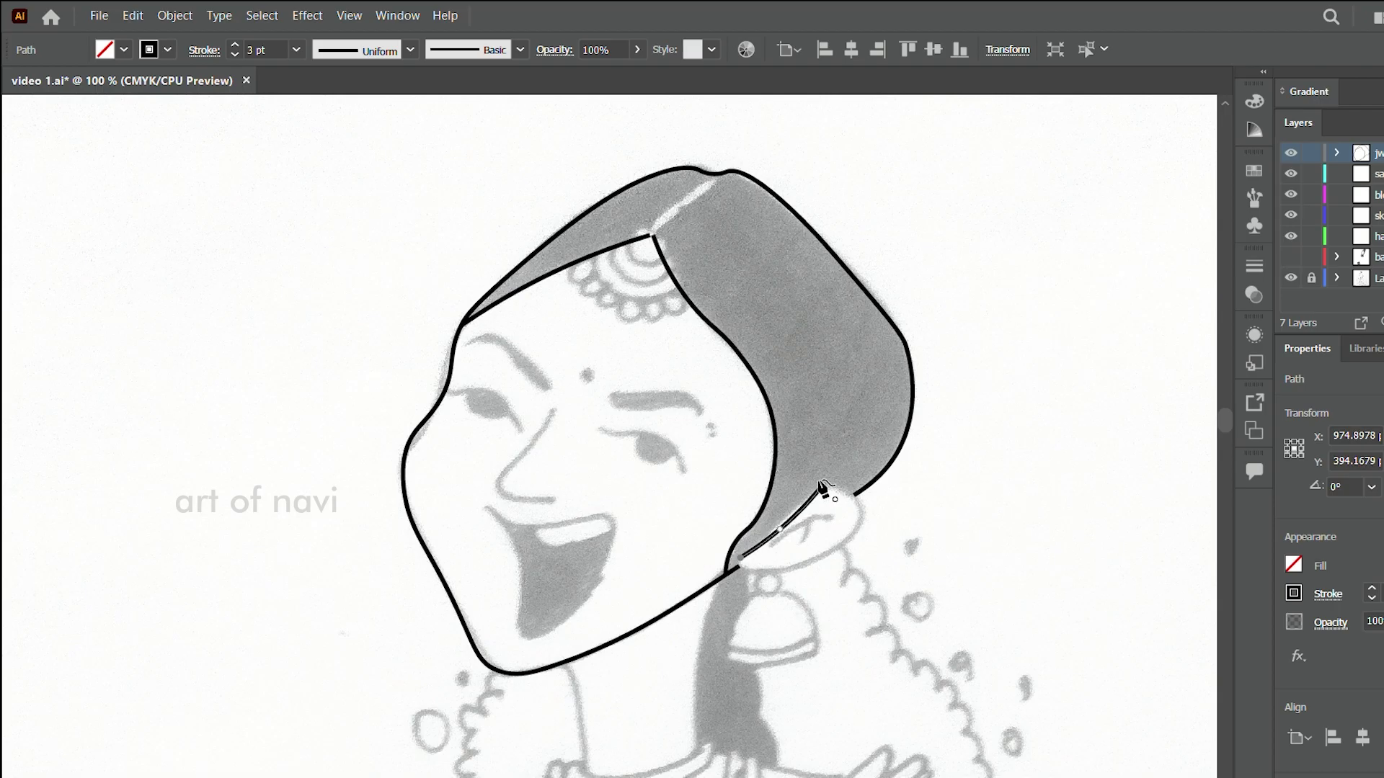
click(737, 559)
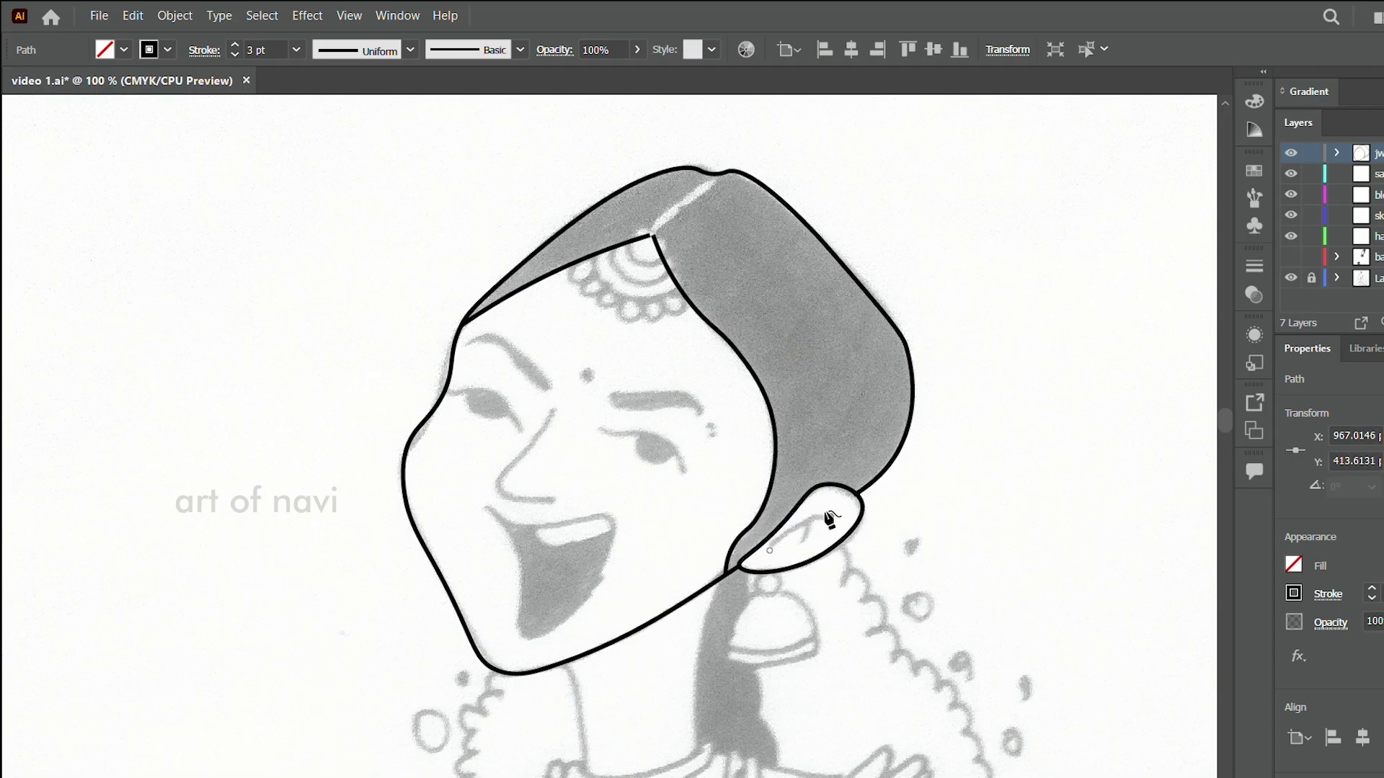
- Taper the inner-ear curve with the Width tool
key(shift+w)
key(ctrl+plus)
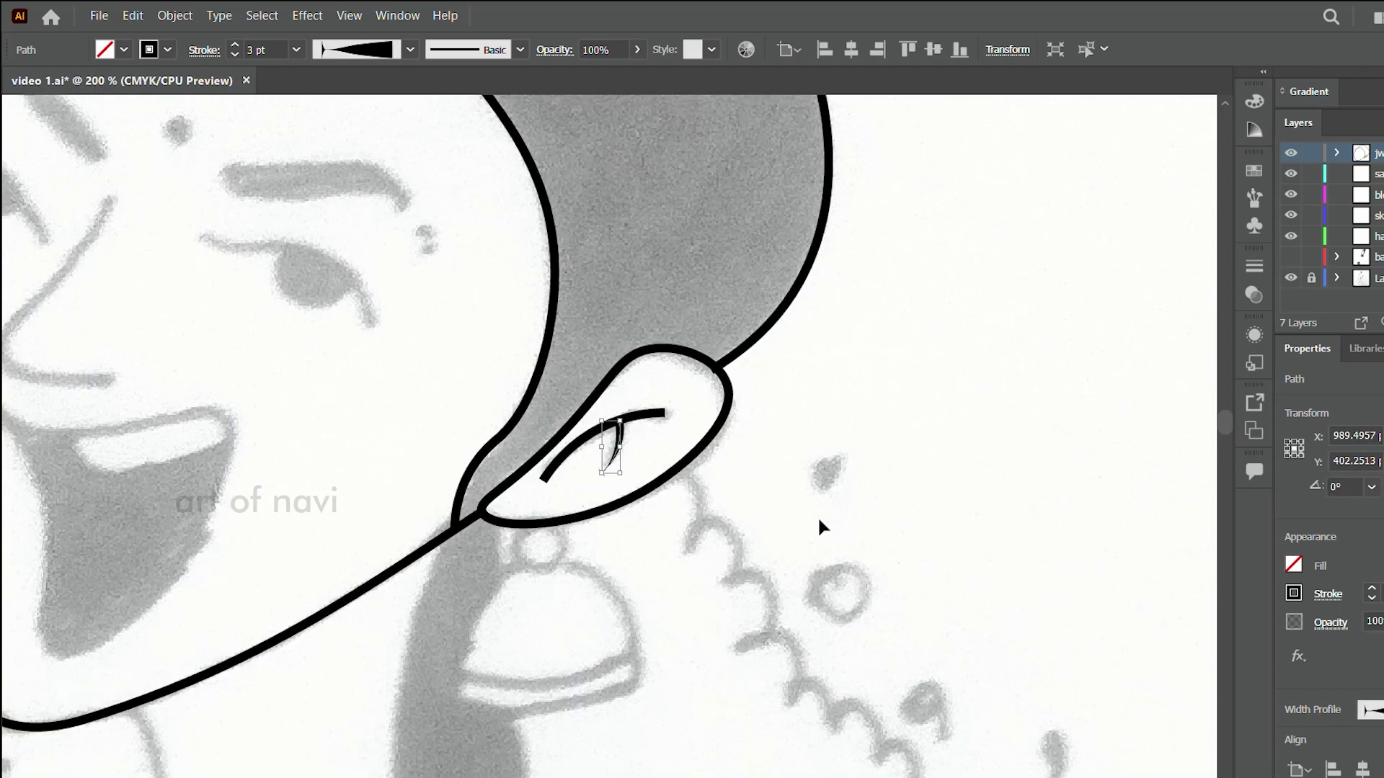
key(ctrl+plus)
key(ctrl+plus)
mouse_move(634, 382)
mouse_down()
mouse_move(633, 398)
mouse_move(544, 451)
mouse_up()
scroll(544, 451, down, 2)
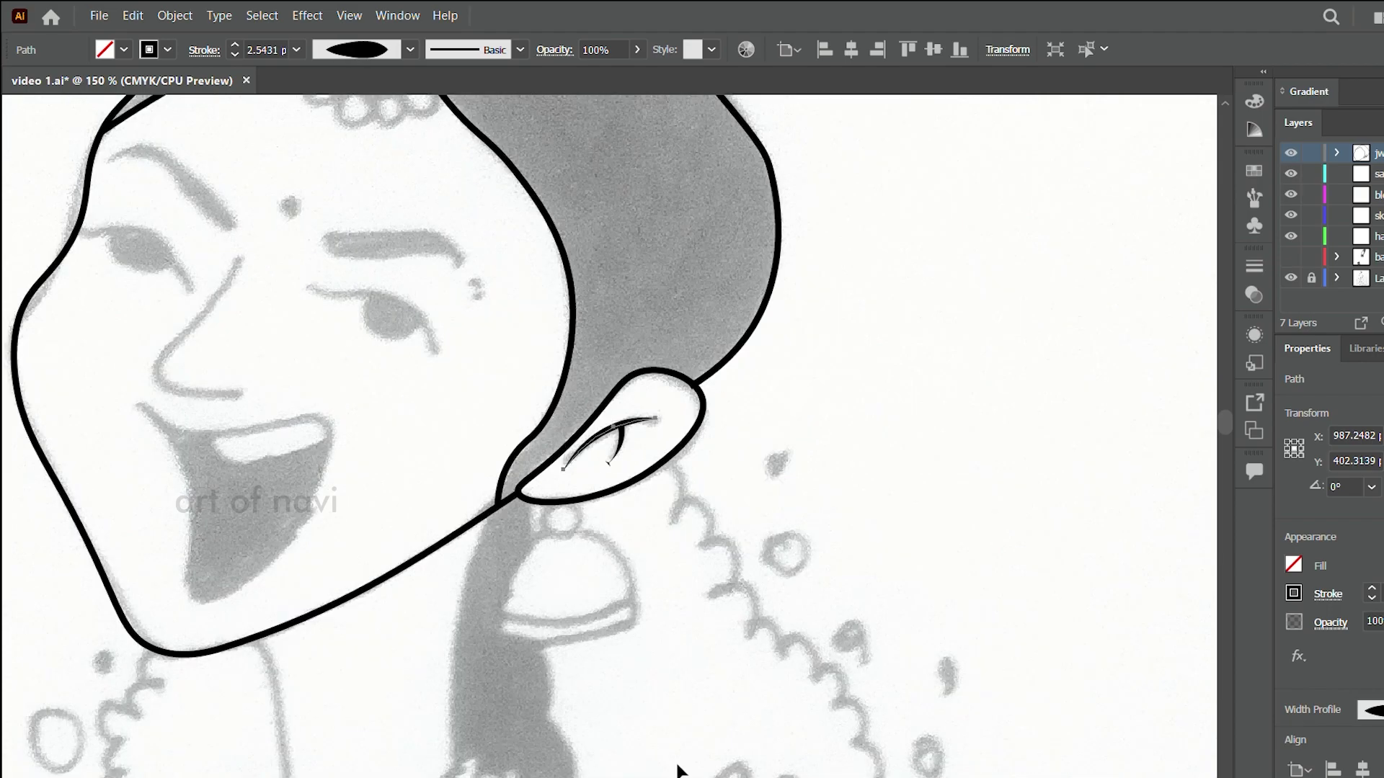
scroll(621, 253, up, 3)
scroll(621, 253, left, 4)
click(633, 246)
- Ink the open laughing mouth and thicken its outline, tapering at the top-left
click(74, 182)
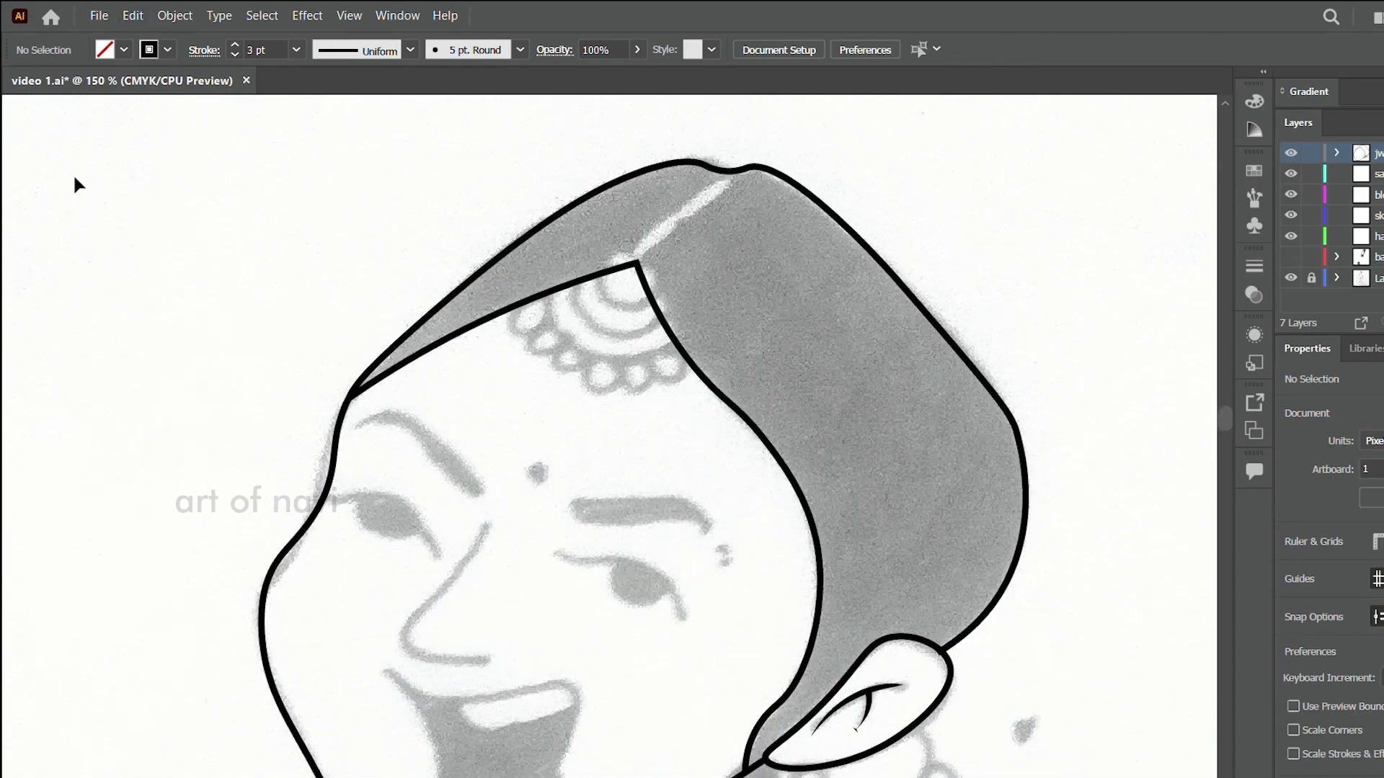
key(p)
click(717, 170)
click(624, 265)
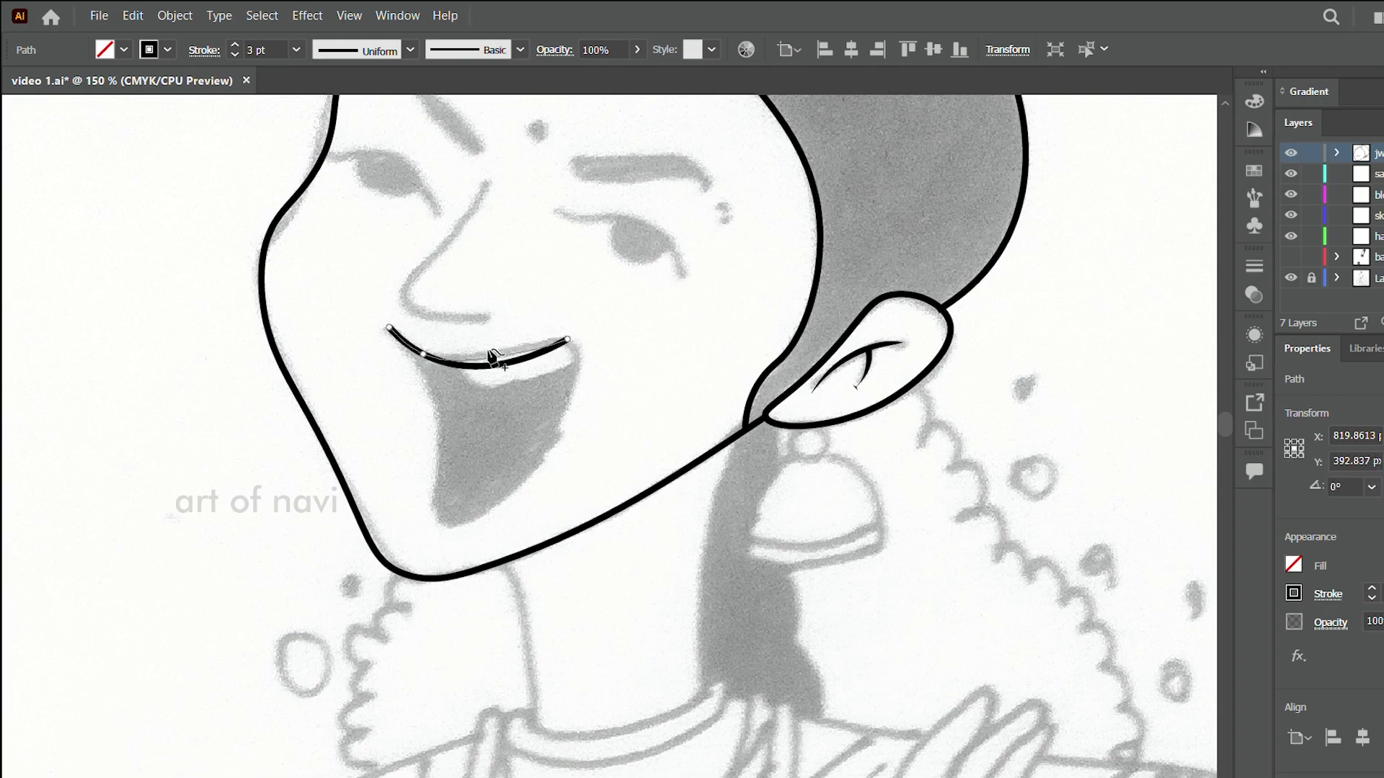
click(438, 521)
click(389, 328)
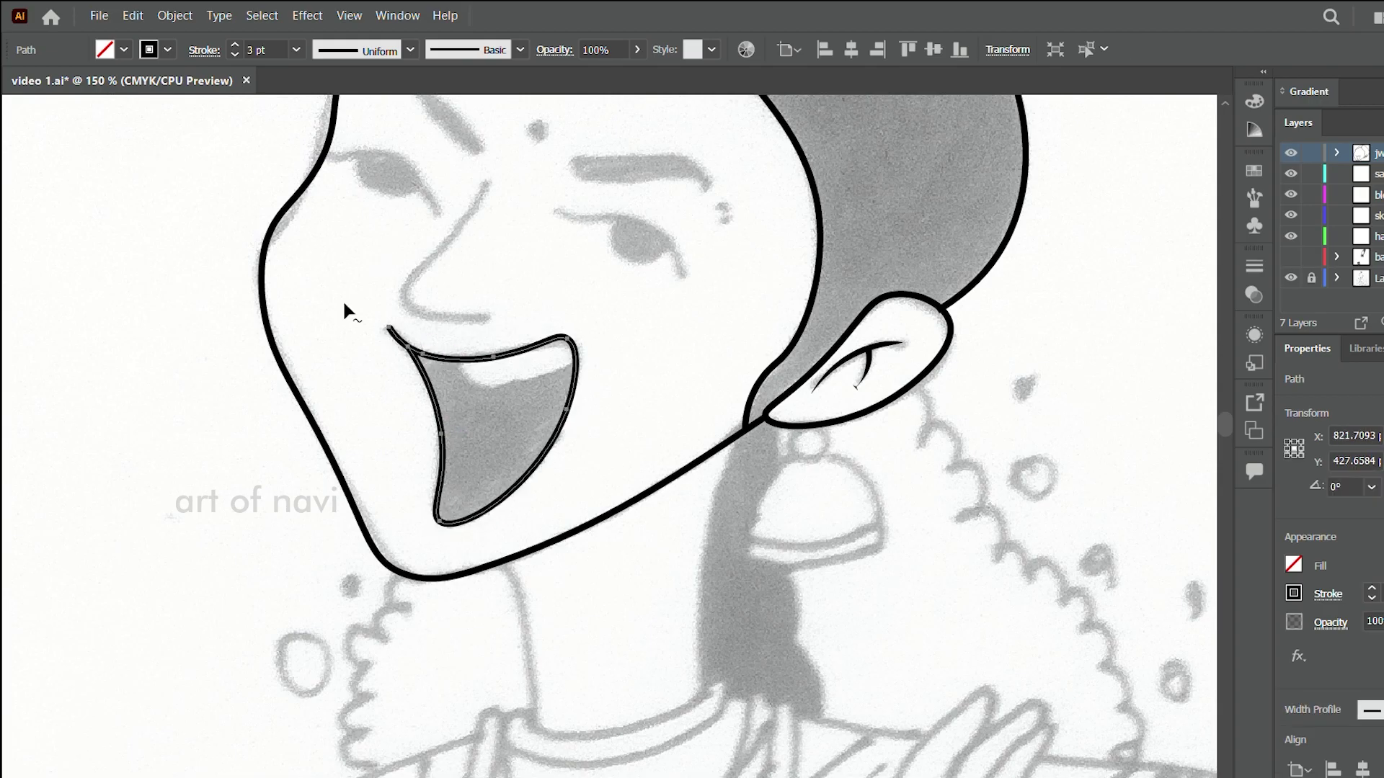
key(shift+w)
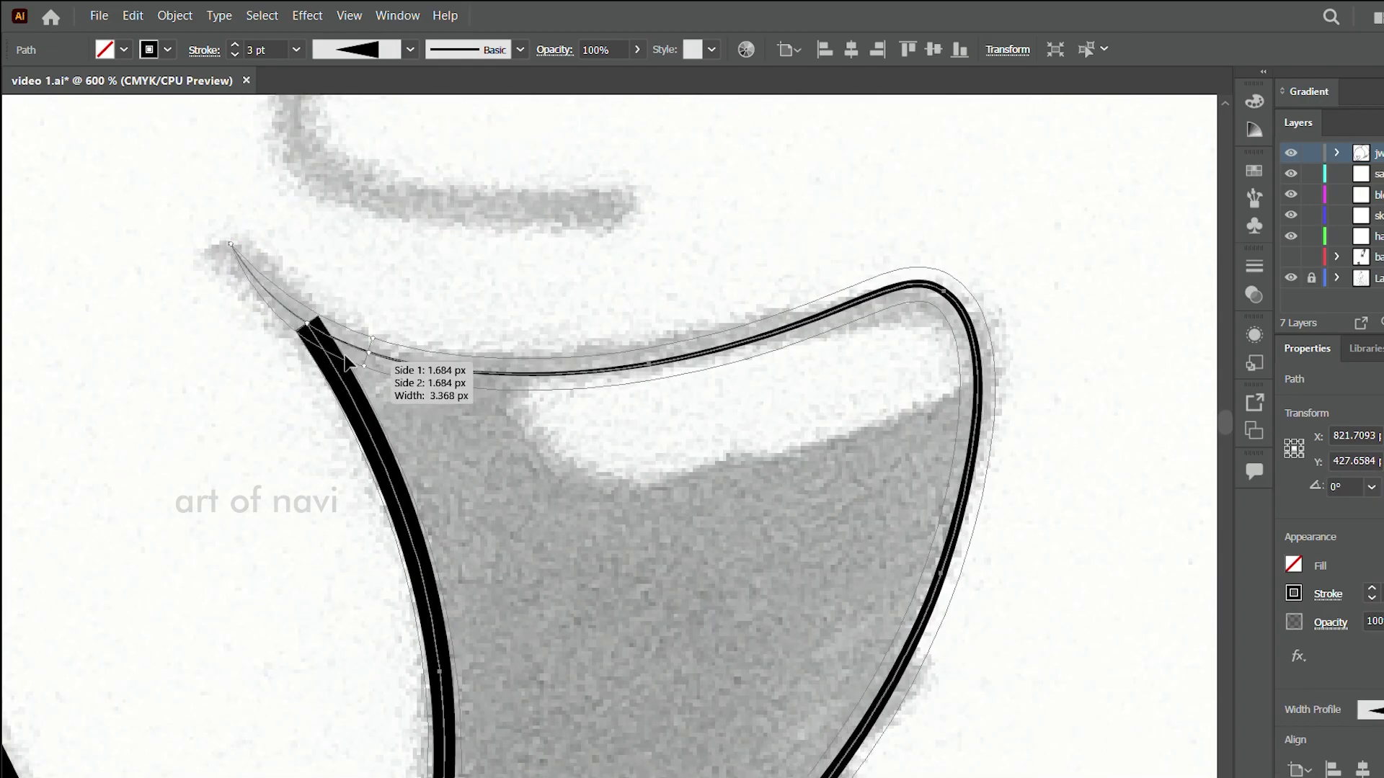
drag(413, 345, 753, 433)
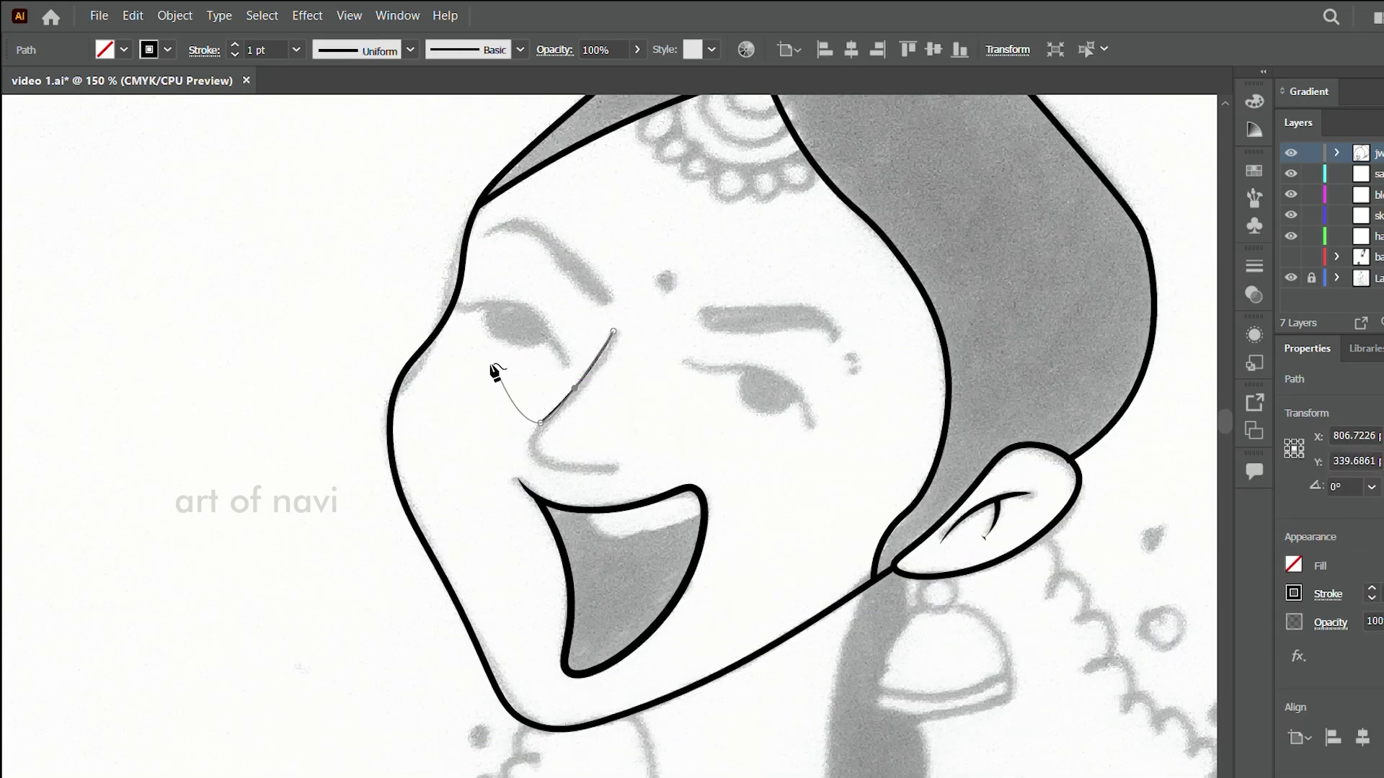
- Draw the nose line and the curve over the right eye
click(614, 468)
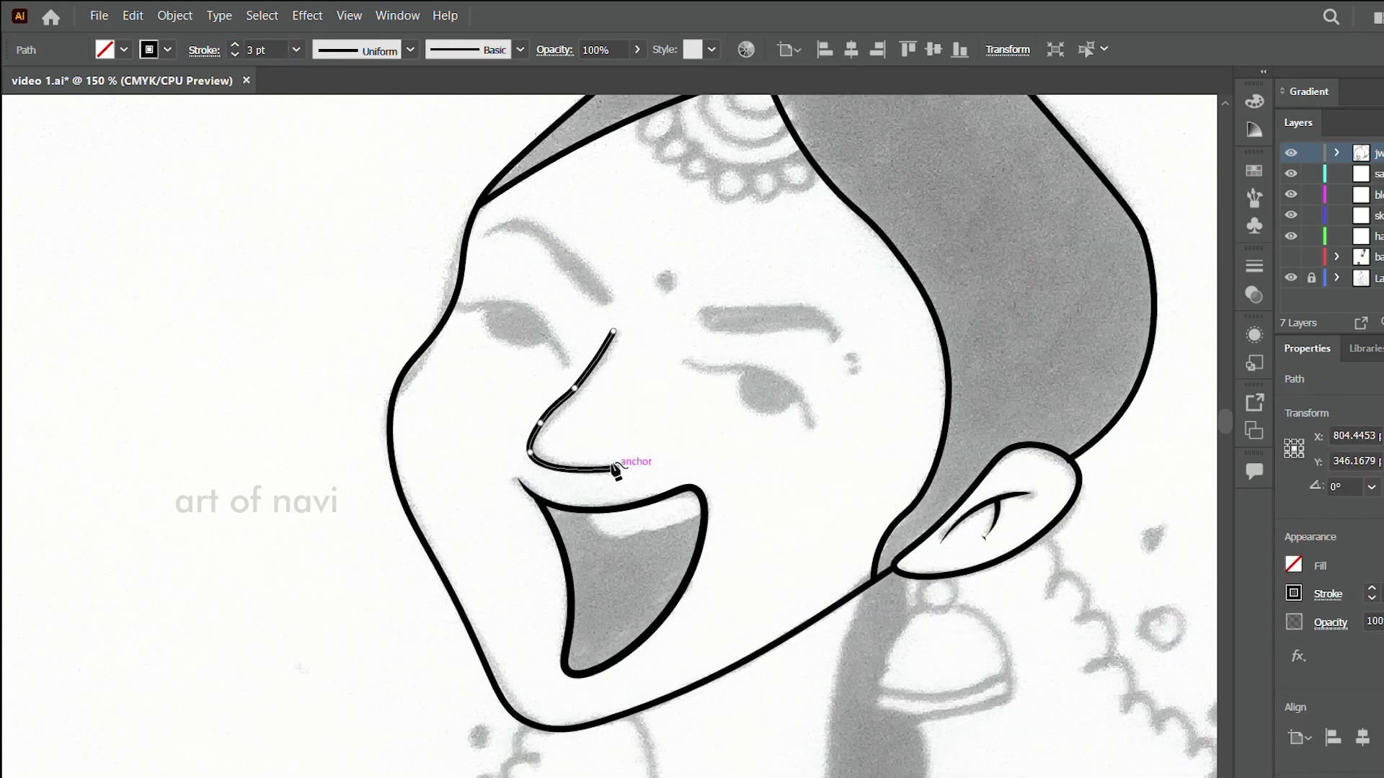
click(694, 368)
click(805, 426)
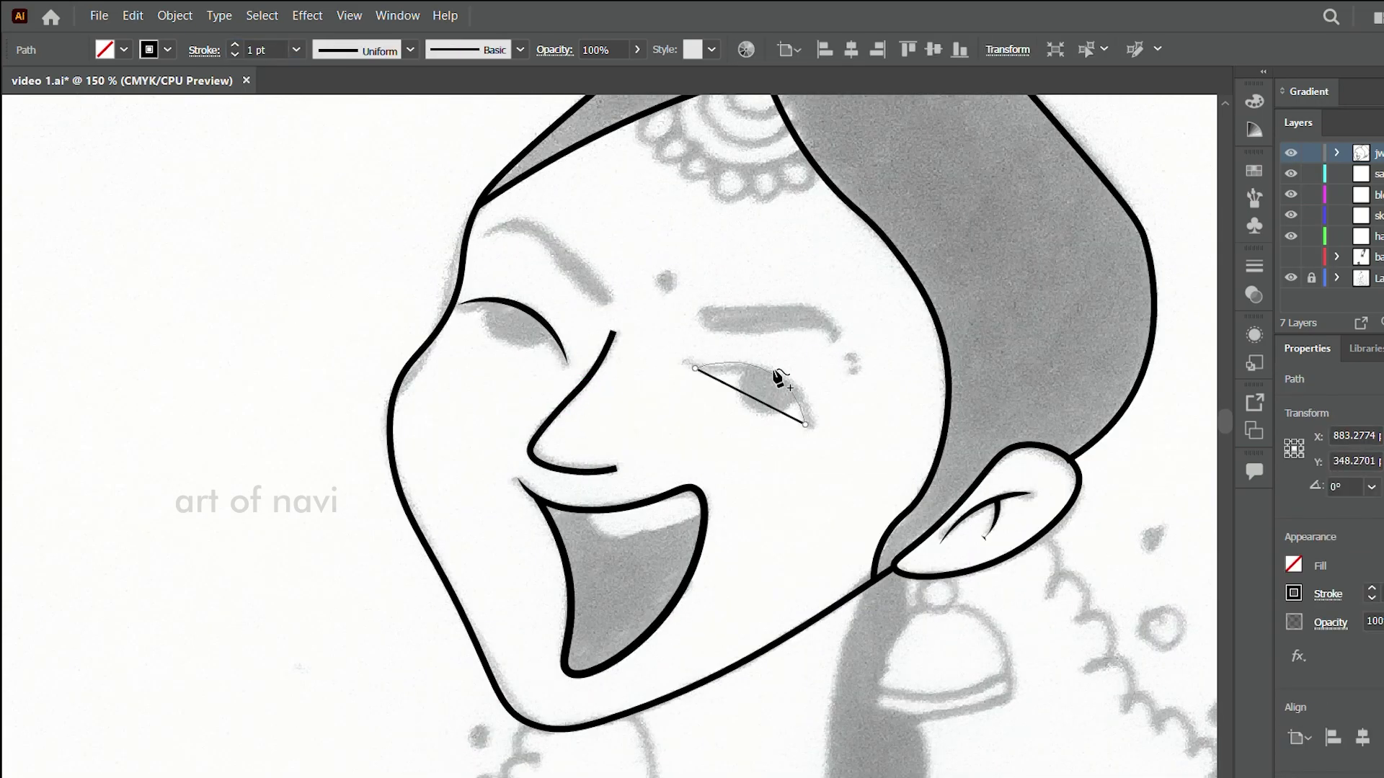
key(Escape)
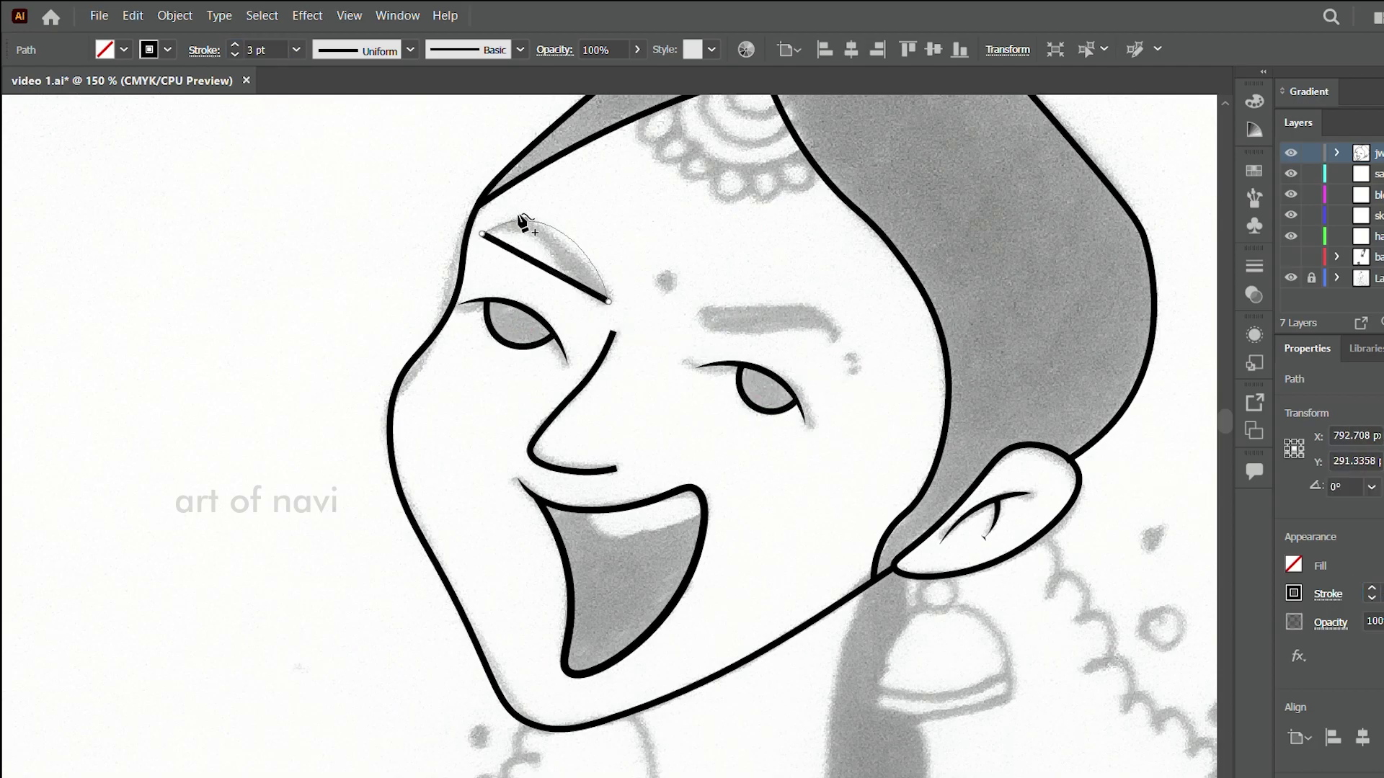
- Thicken and taper both eyebrow strokes with the Width tool
key(shift+w)
drag(821, 315, 833, 349)
drag(577, 267, 618, 308)
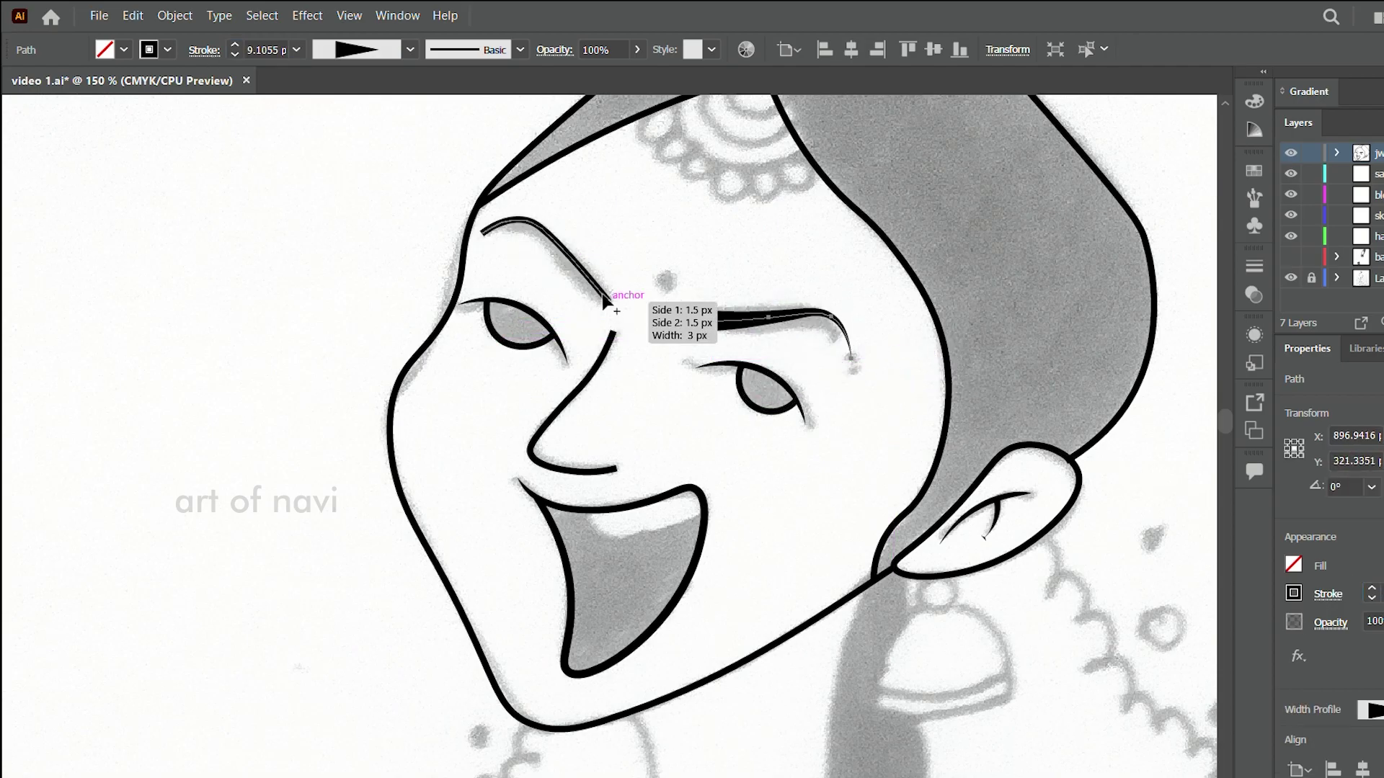
drag(712, 317, 712, 337)
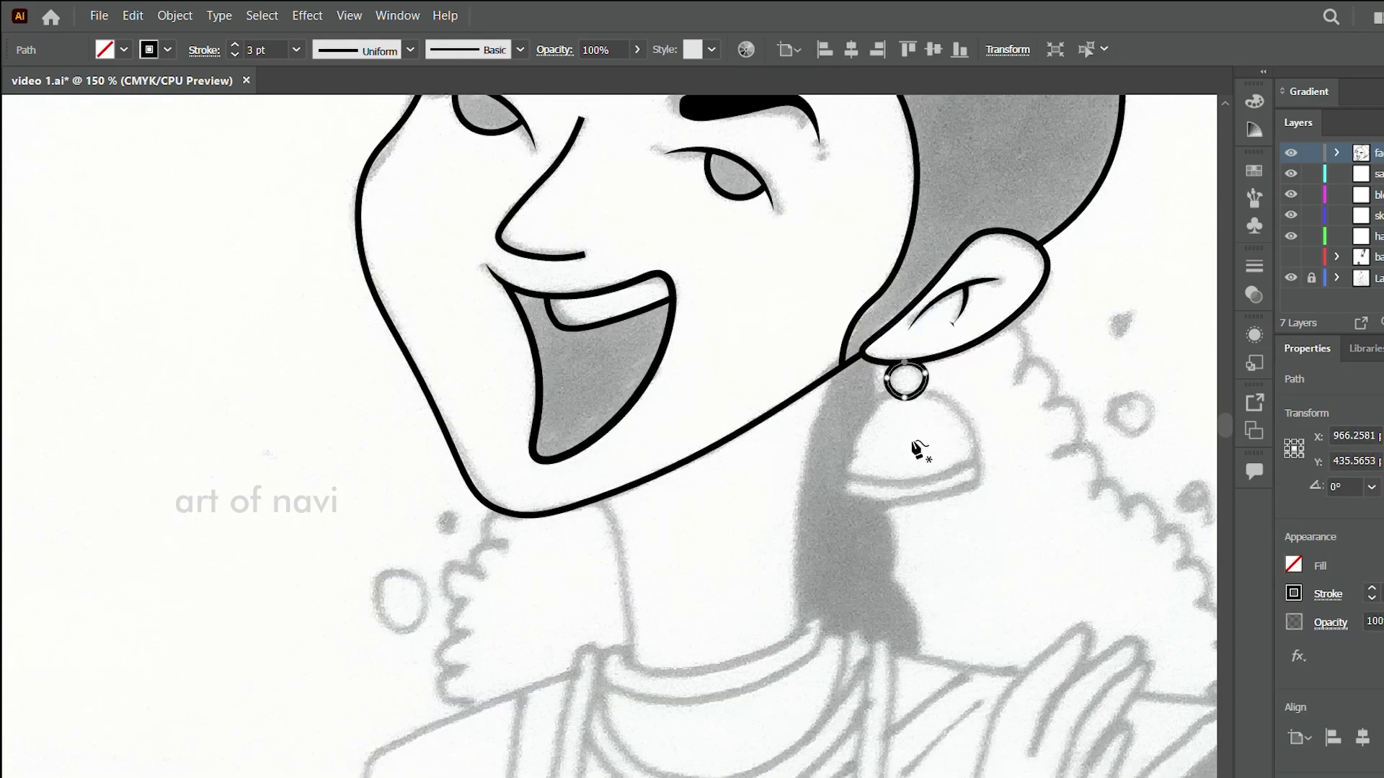
- Draw the curved earring bell and repeat a small loop along its rim with Ctrl+D
click(840, 475)
click(978, 461)
drag(909, 468, 909, 395)
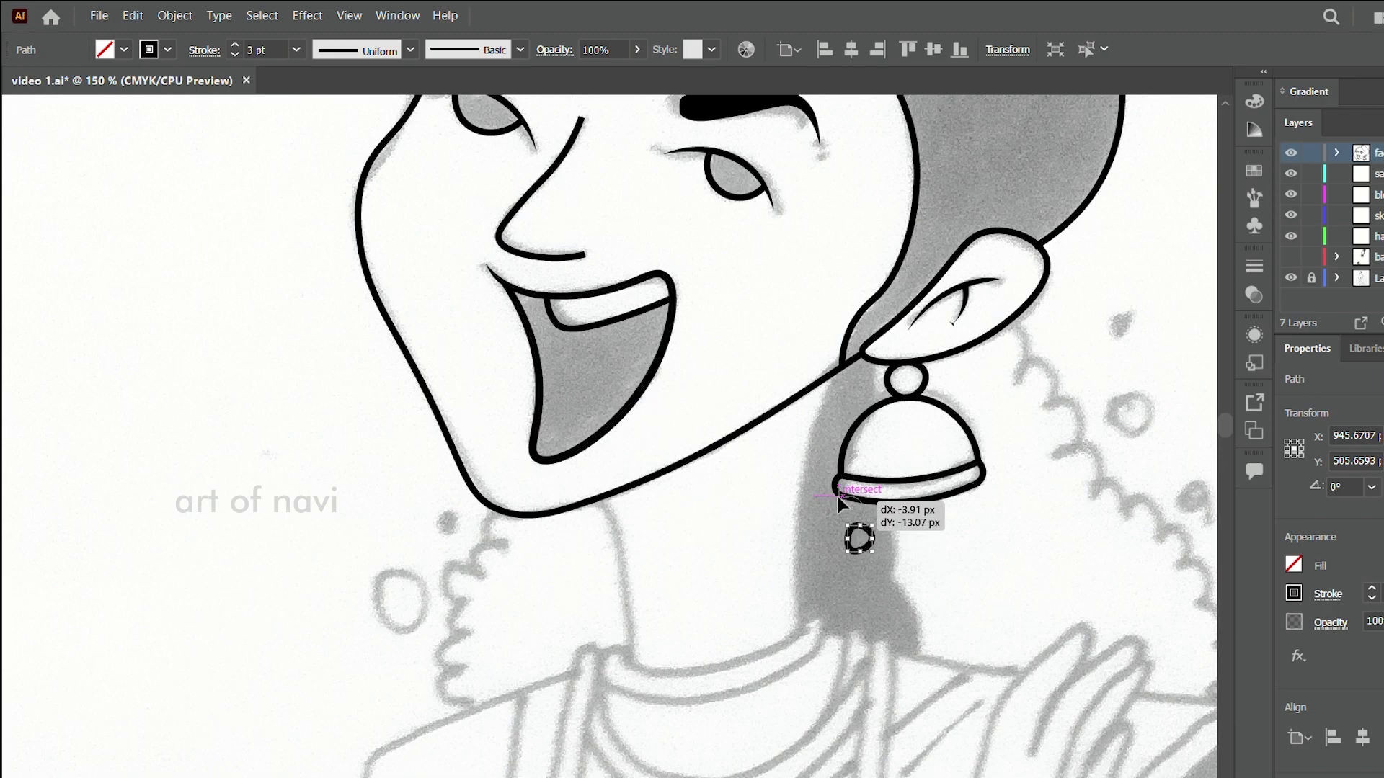
mouse_move(888, 523)
mouse_down()
mouse_move(920, 528)
mouse_move(972, 500)
mouse_up()
key(ctrl+d)
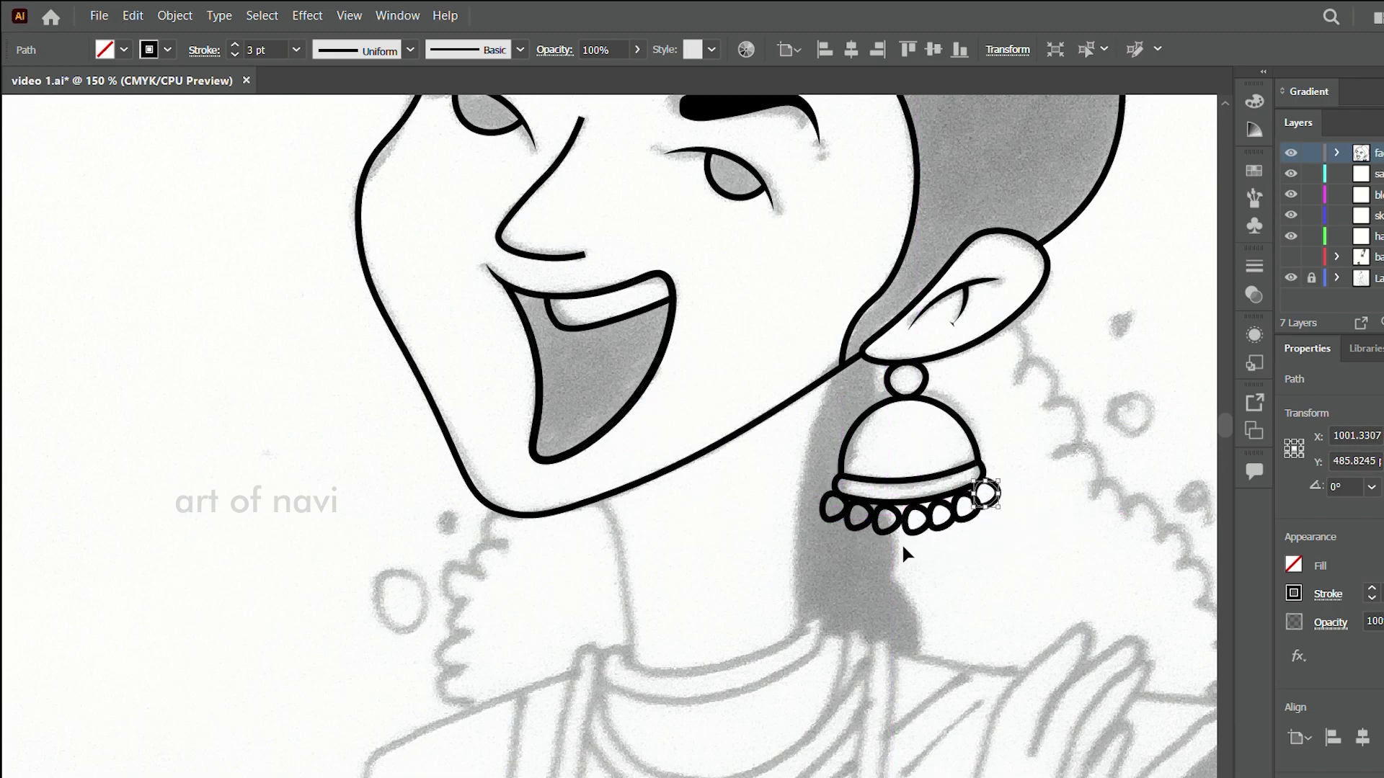
key(shift+Tab)
scroll(915, 533, down, 3)
- Draw the neck sides and the curved choker band at the neck base
key(p)
click(597, 347)
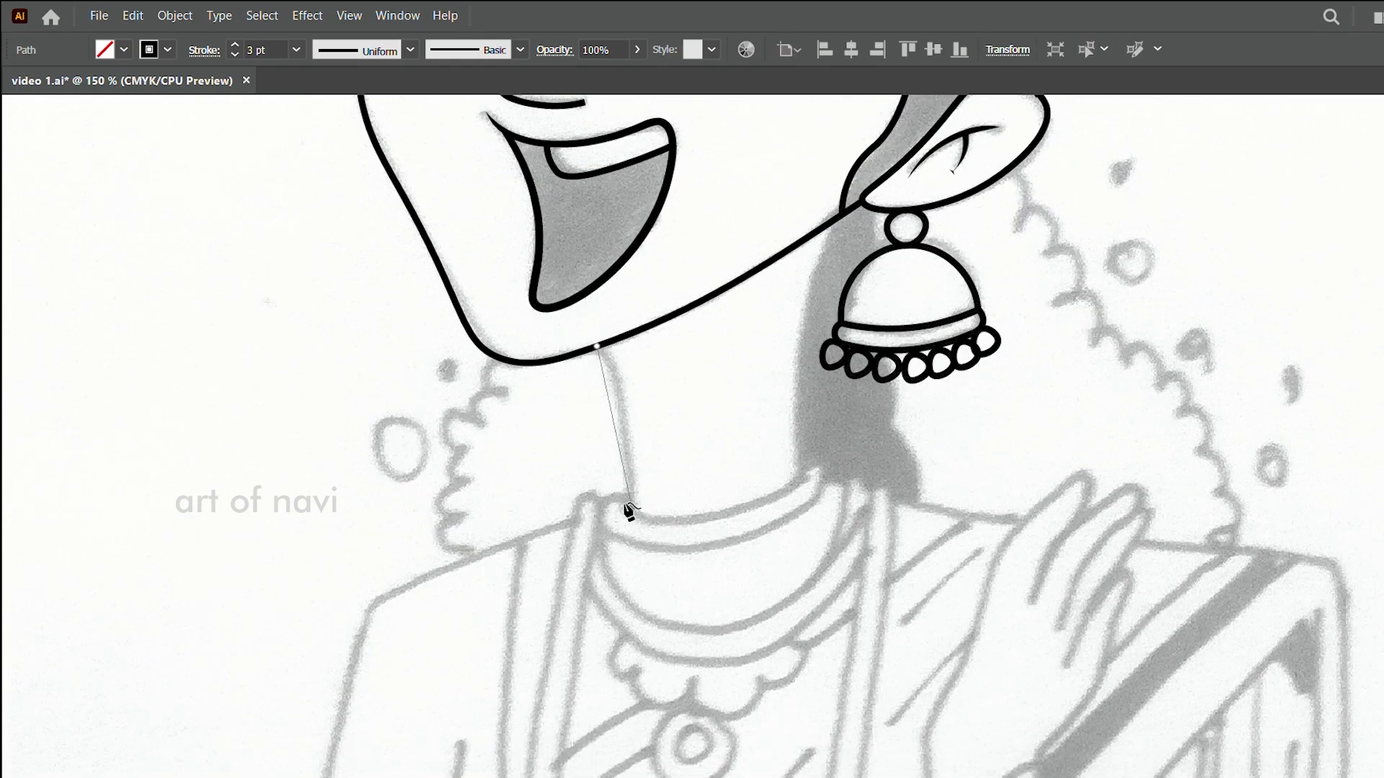
drag(694, 497, 710, 519)
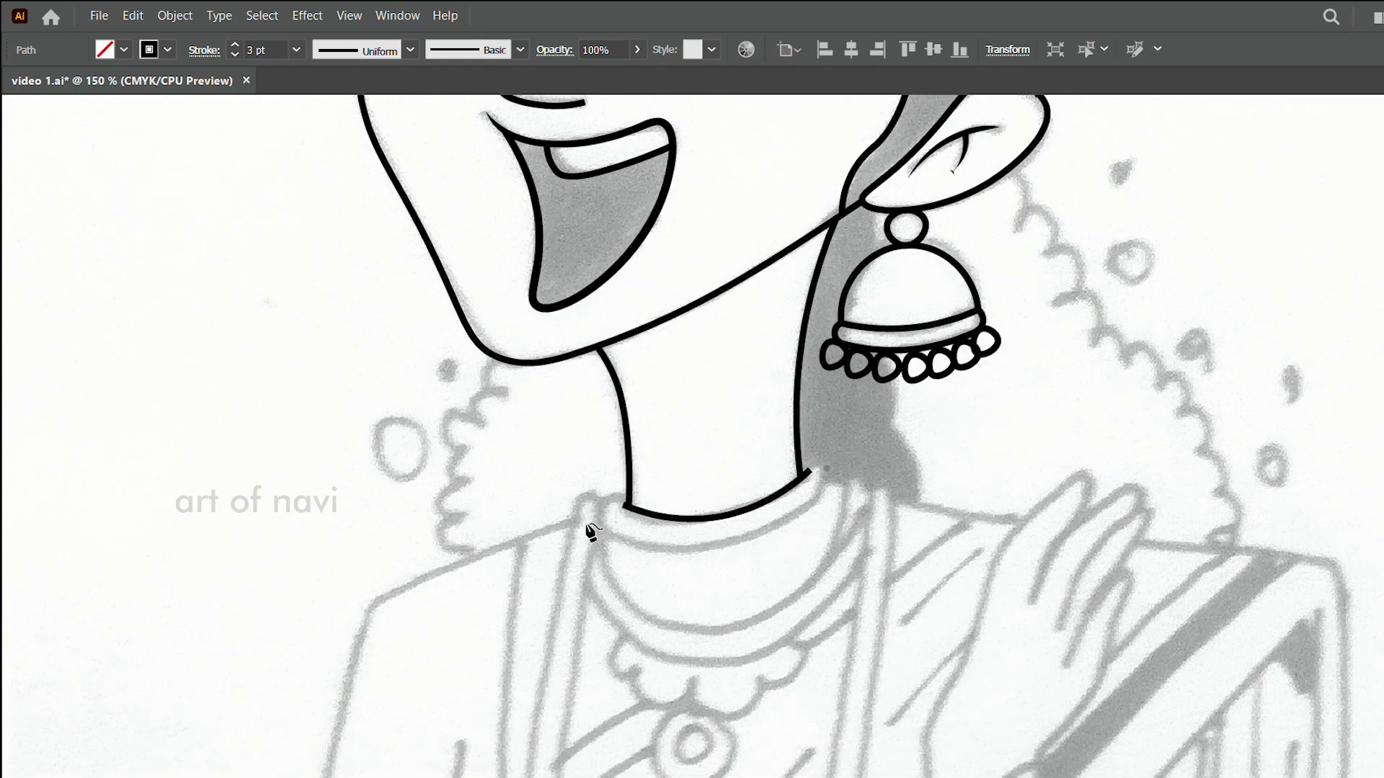
click(598, 516)
click(710, 543)
click(829, 478)
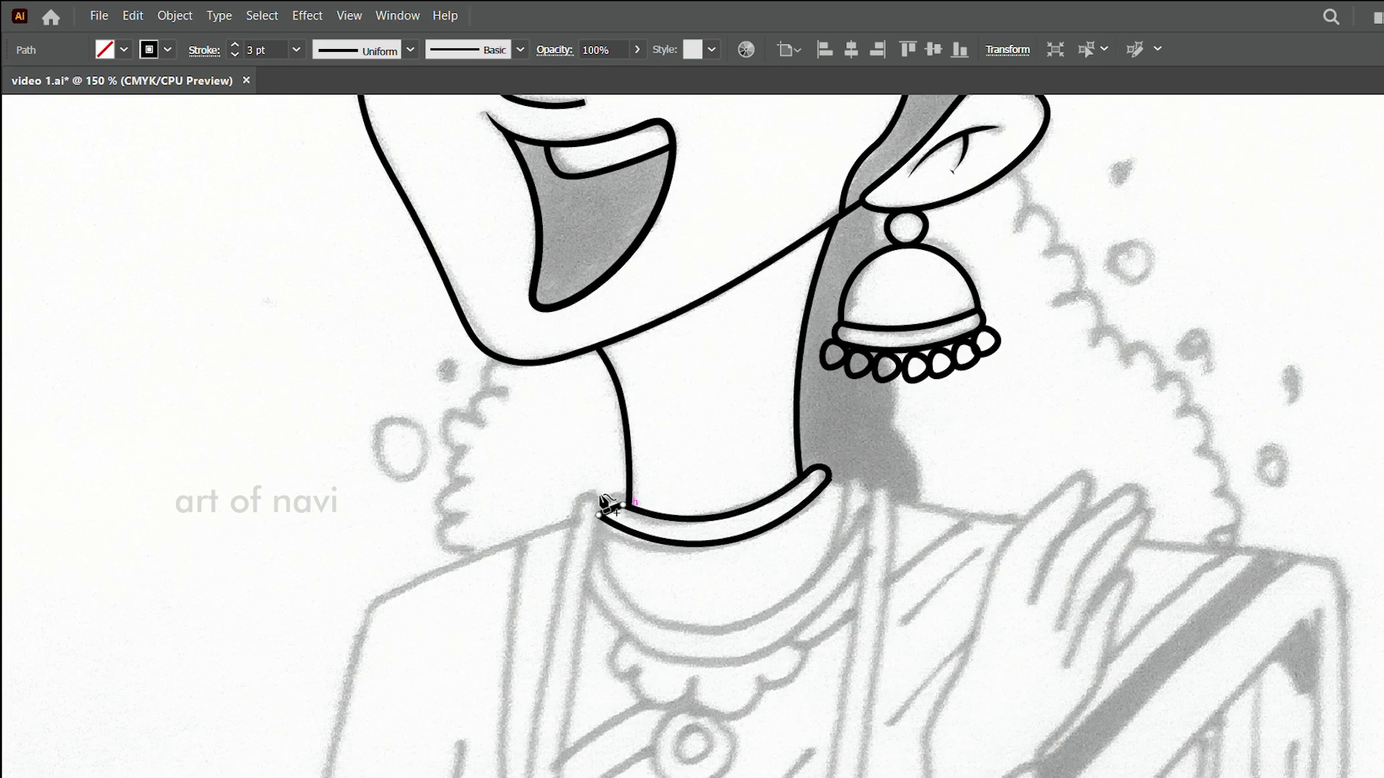
click(599, 513)
- Join the choker curves into one closed path with Ctrl+J
key(ctrl+shift+a)
key(ctrl+plus)
key(ctrl+plus)
key(ctrl+plus)
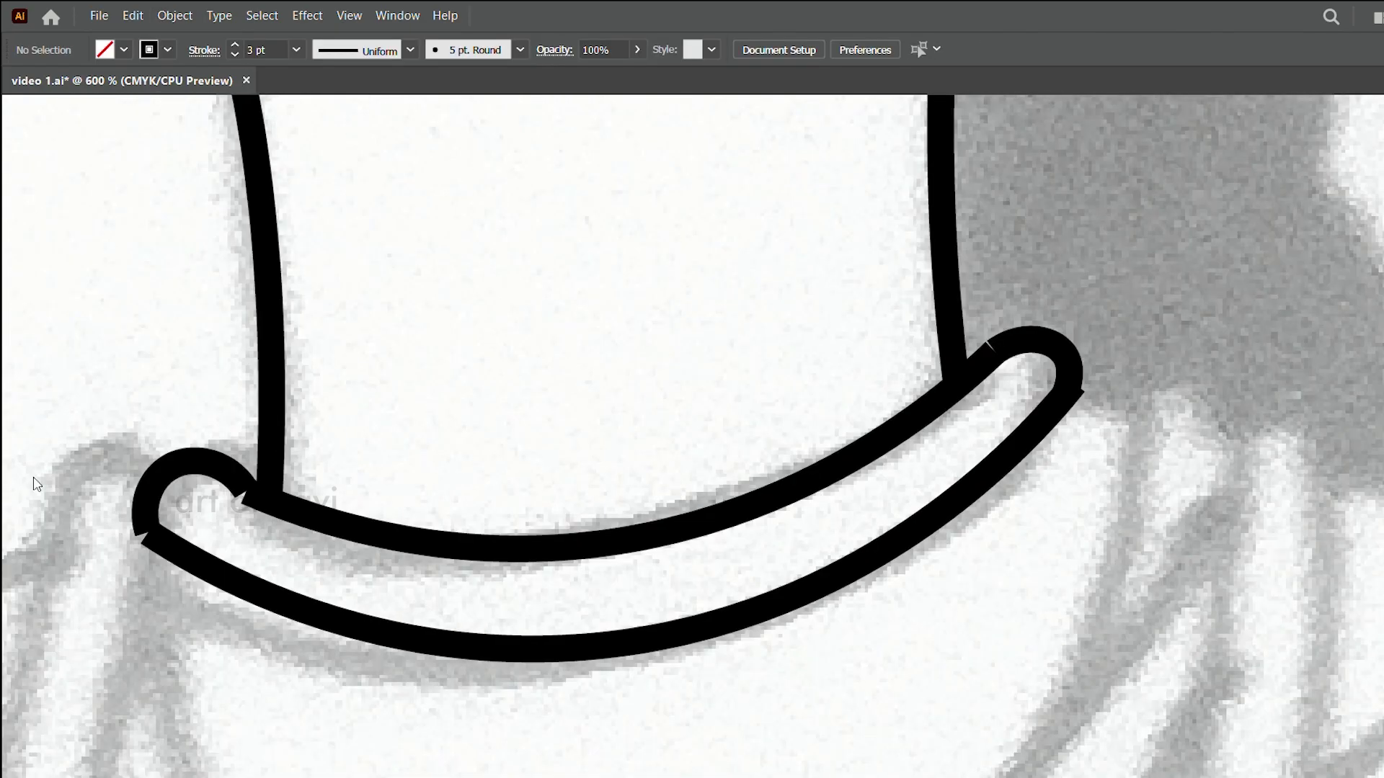
click(151, 530)
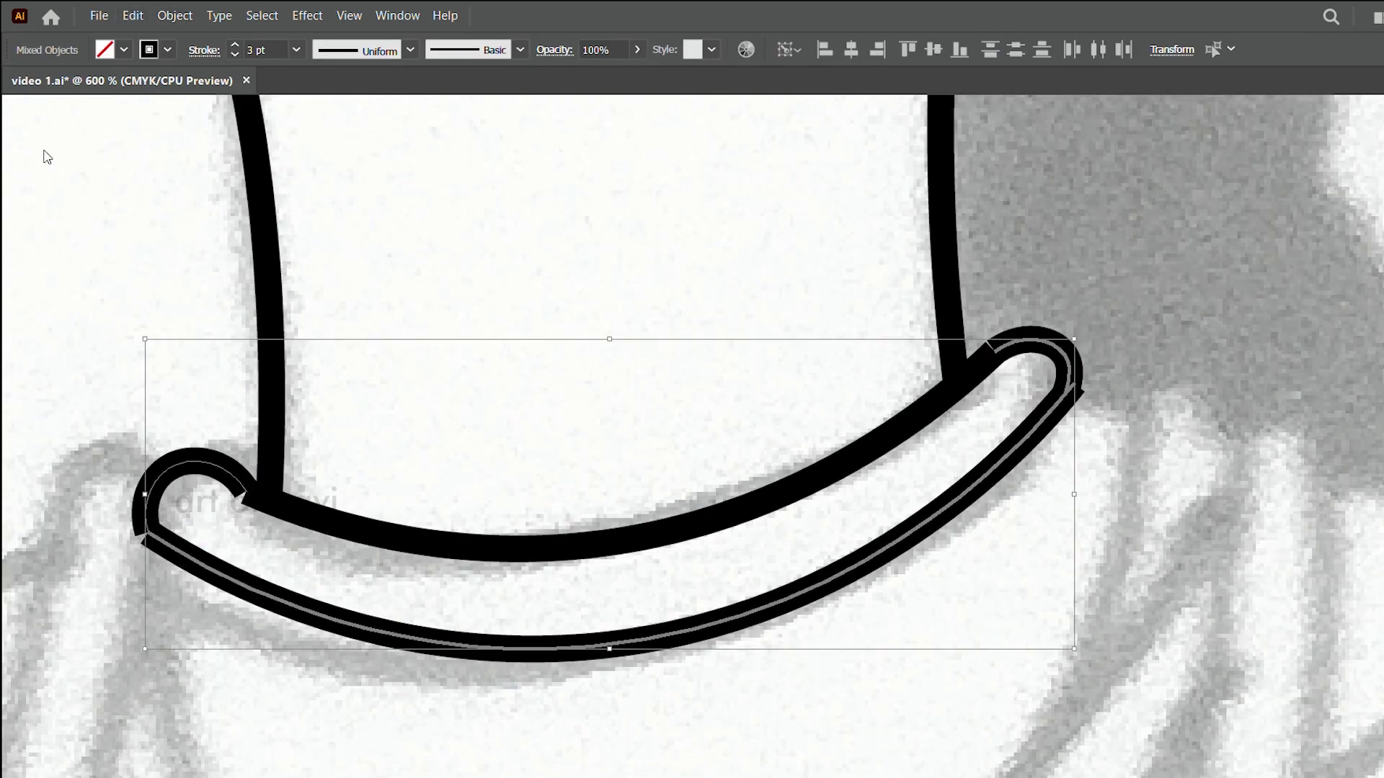
key(ctrl+j)
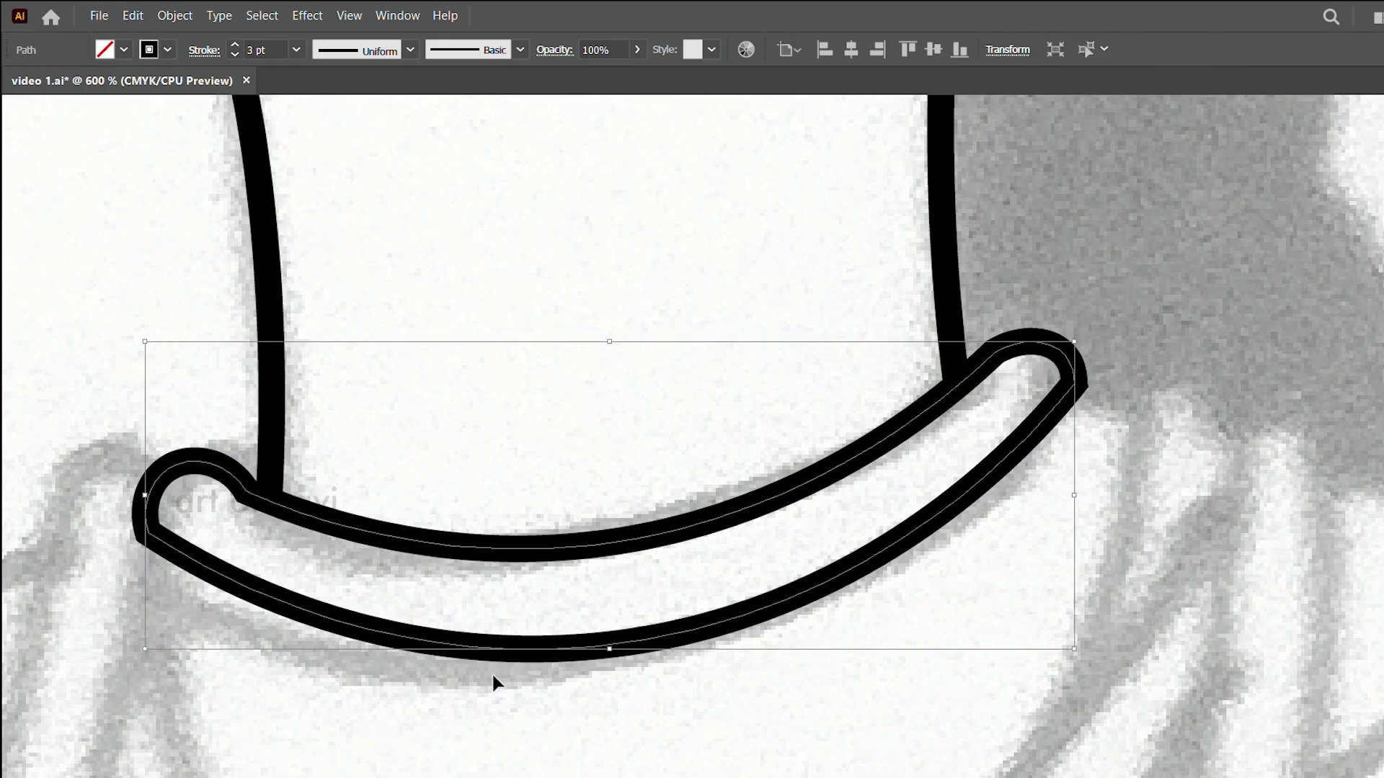
key(ctrl+1)
- Draw the long looped necklace hanging down across the chest
key(p)
click(692, 234)
click(892, 234)
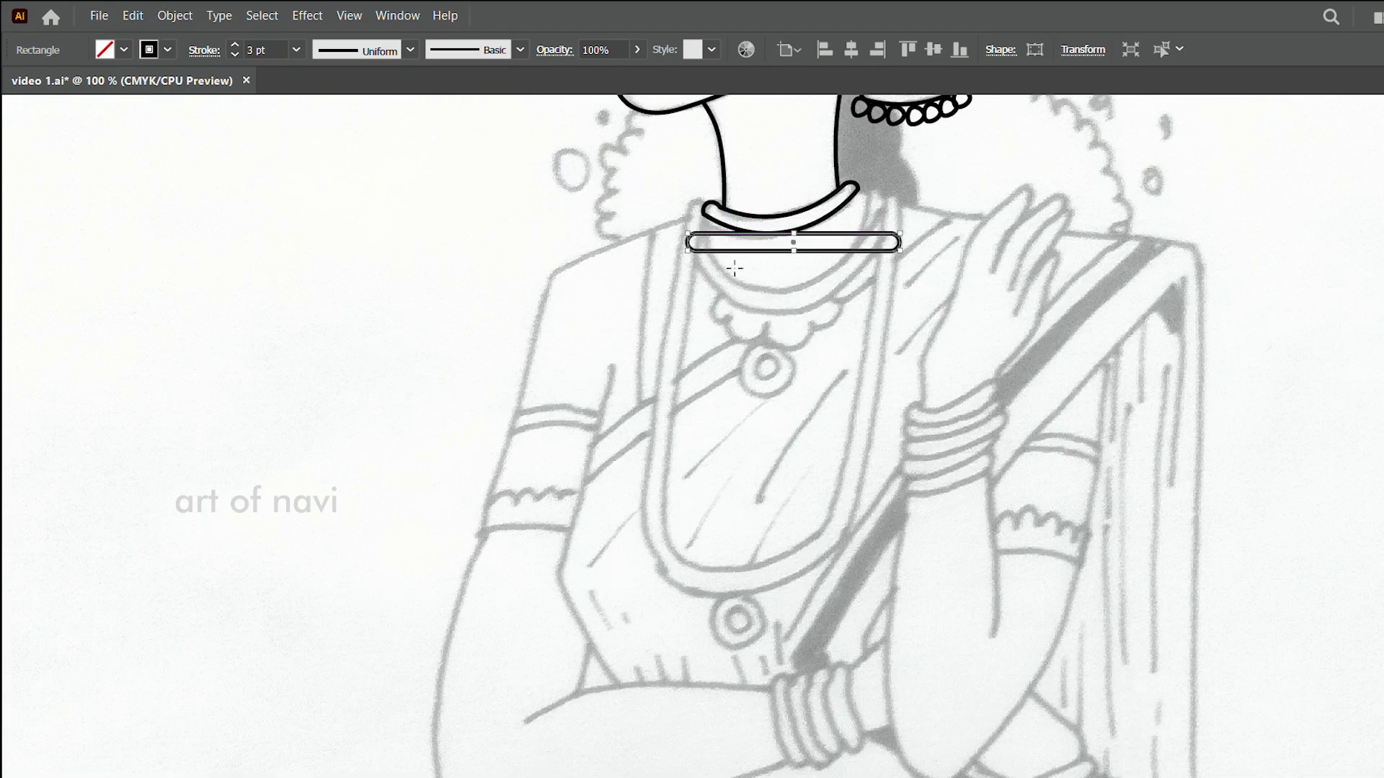
drag(735, 595, 741, 569)
click(894, 202)
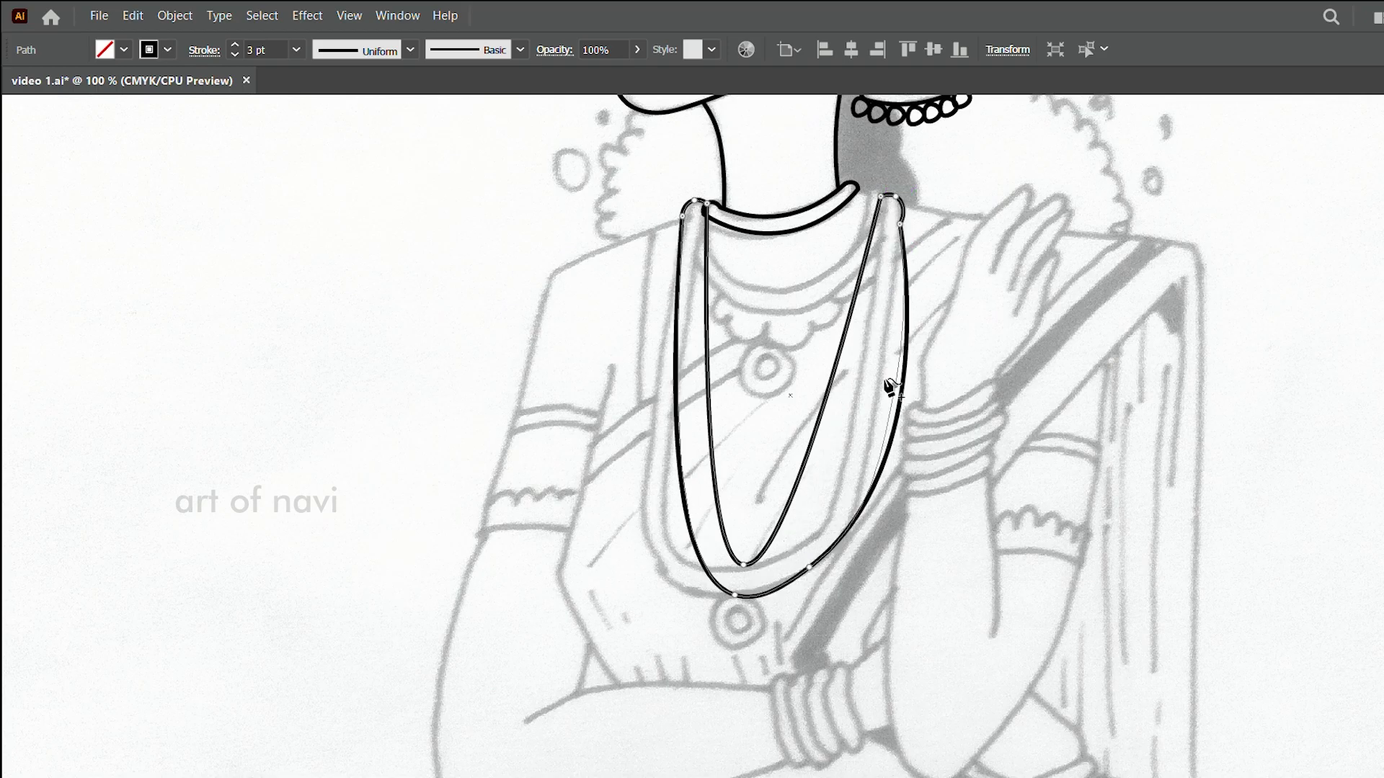
click(879, 382)
click(837, 476)
click(671, 399)
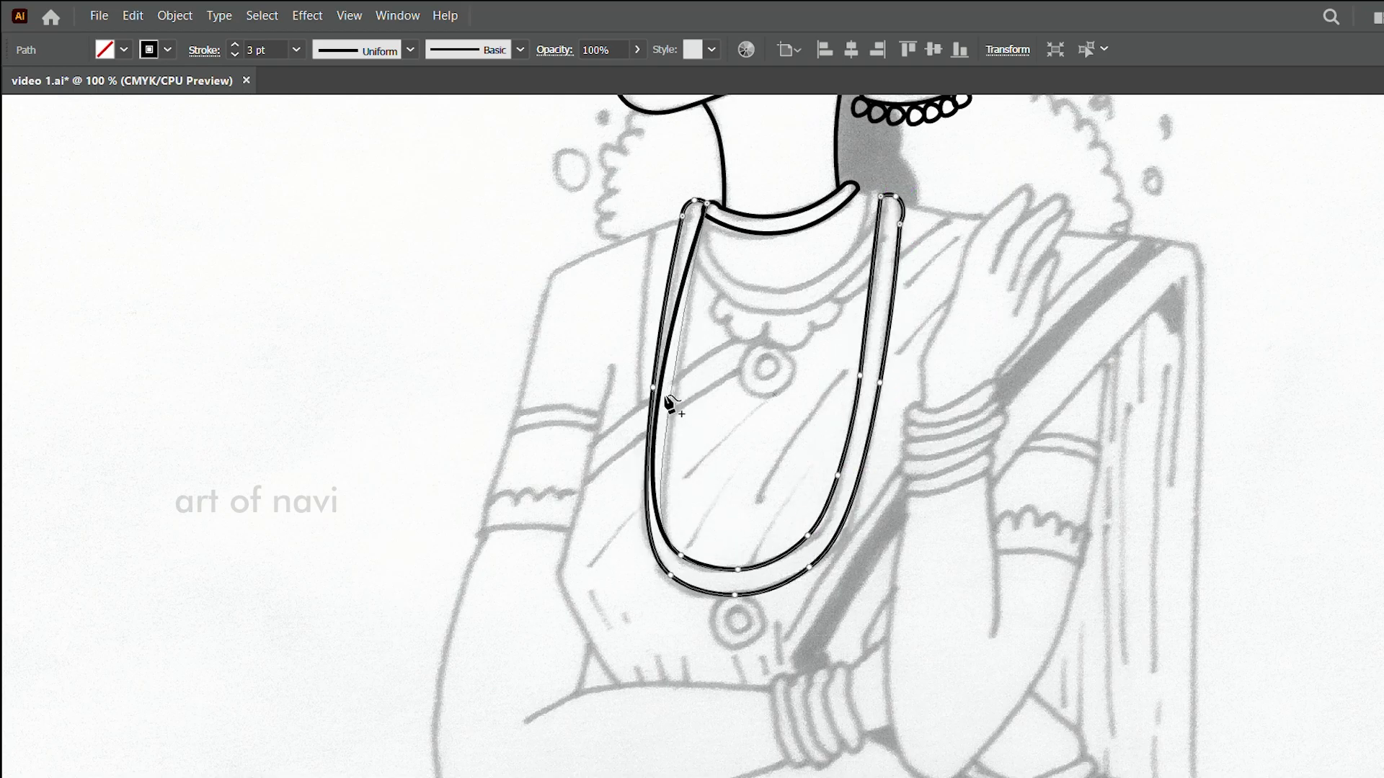
click(695, 560)
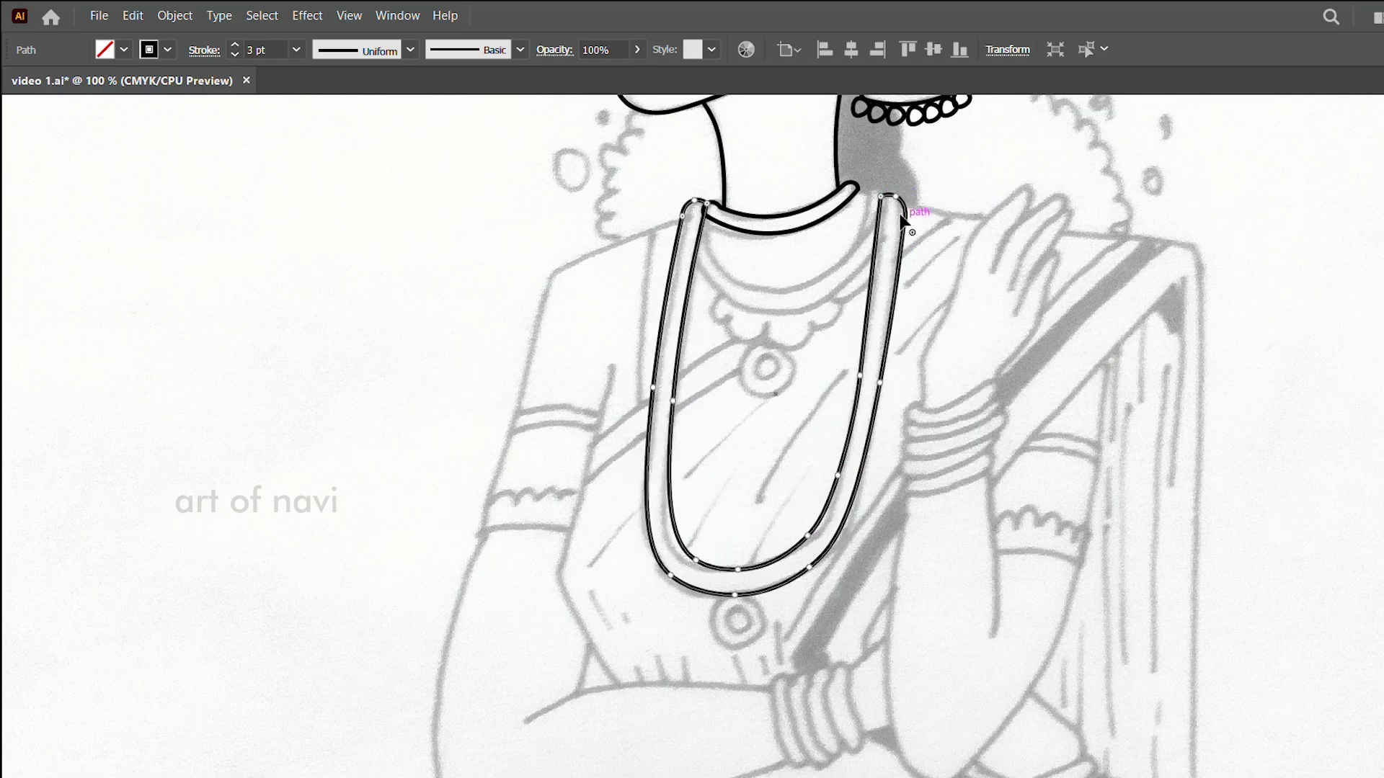
click(697, 227)
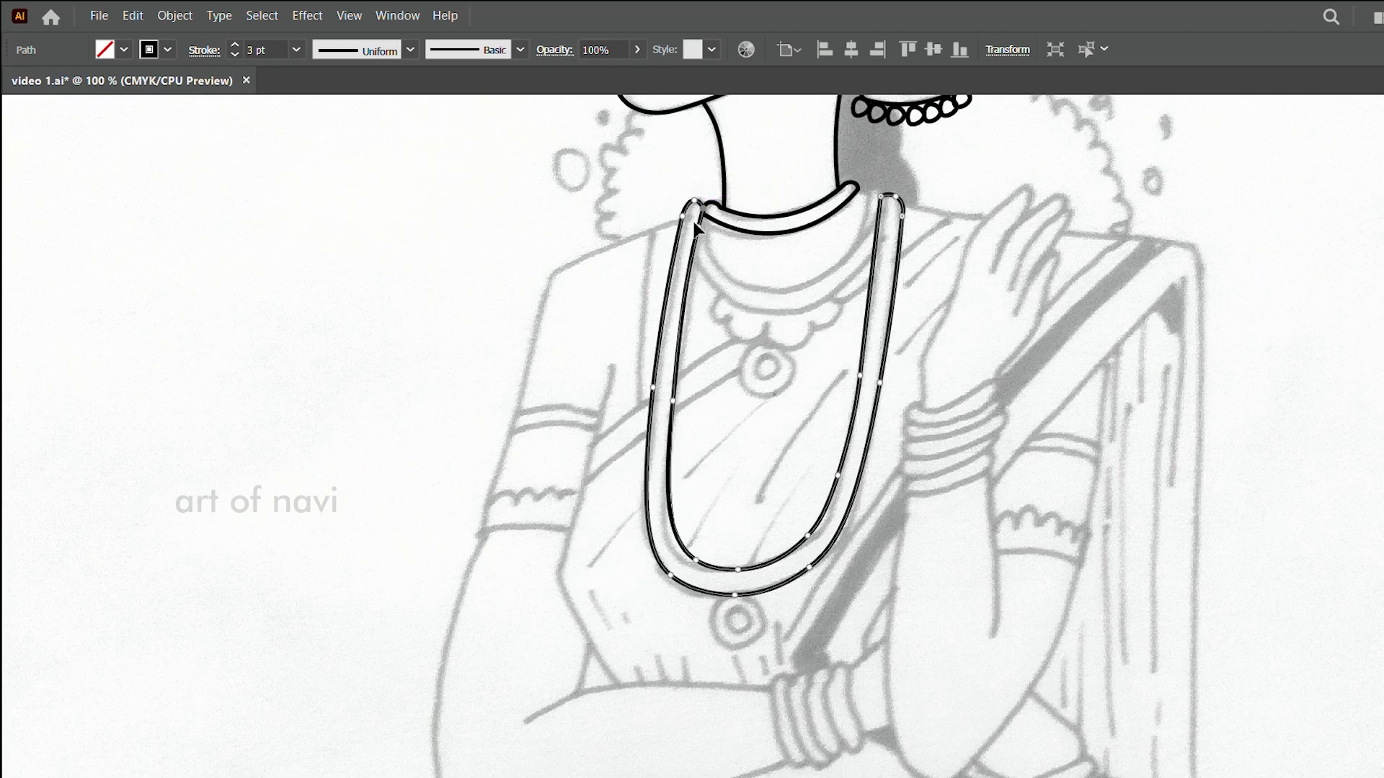
click(697, 229)
- Add a shorter inner necklace strand and reshape its ends beside the collar
scroll(778, 312, down, 1)
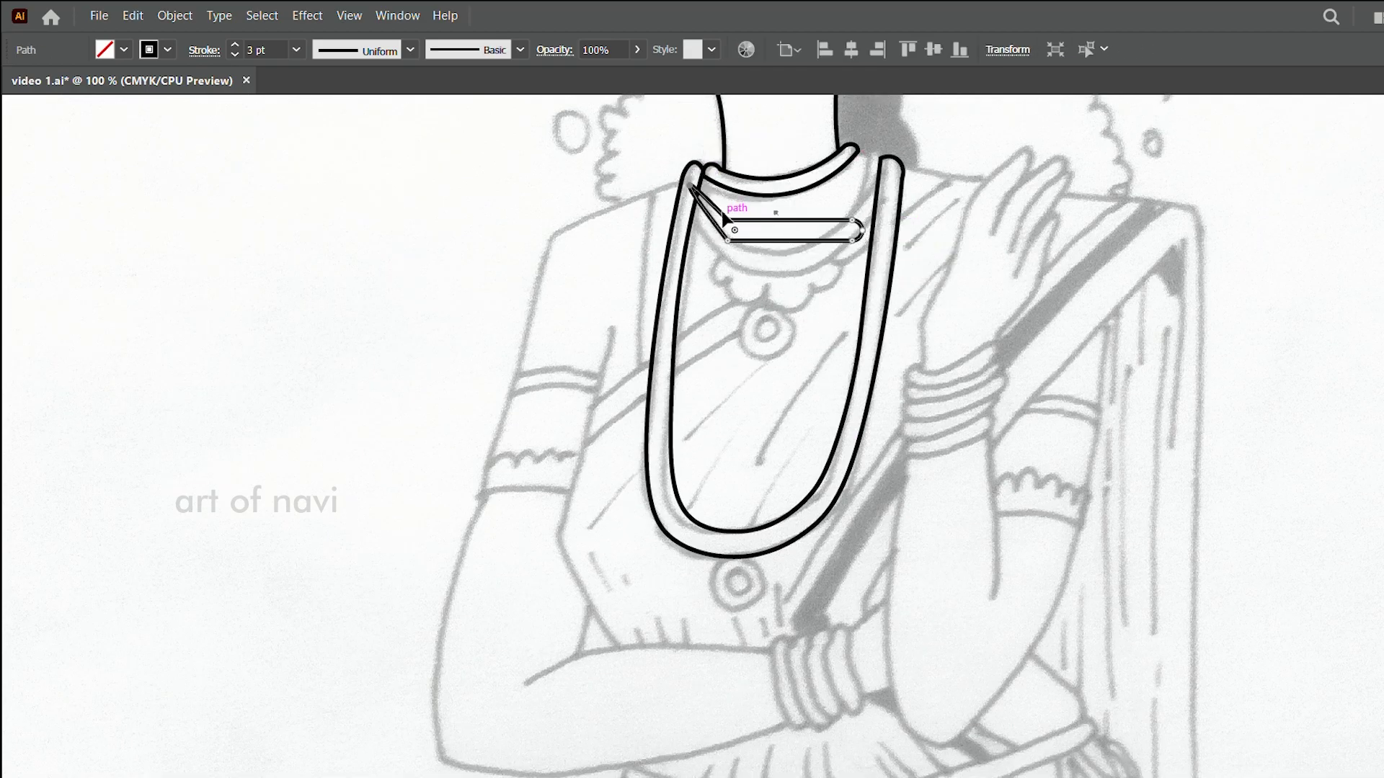
click(861, 243)
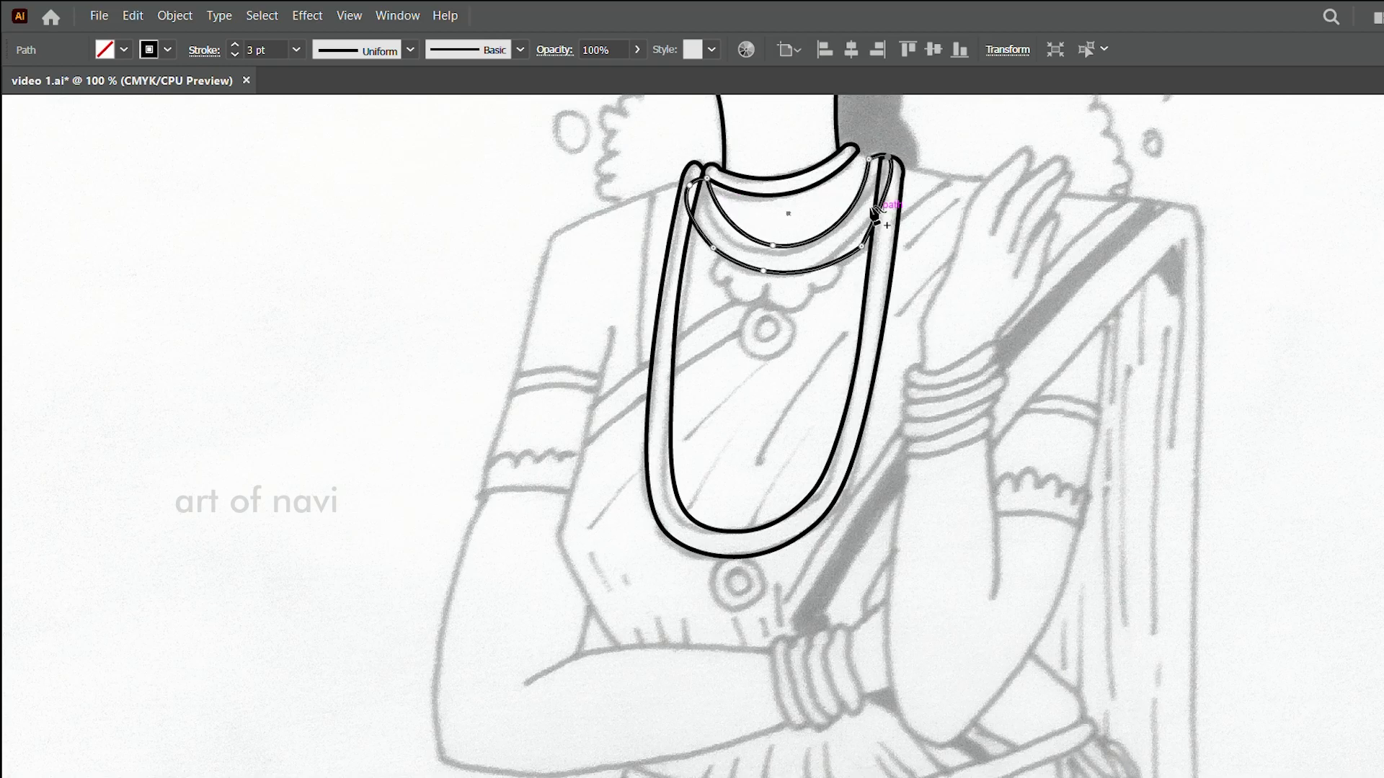
key(ctrl+plus)
key(ctrl+plus)
key(ctrl+plus)
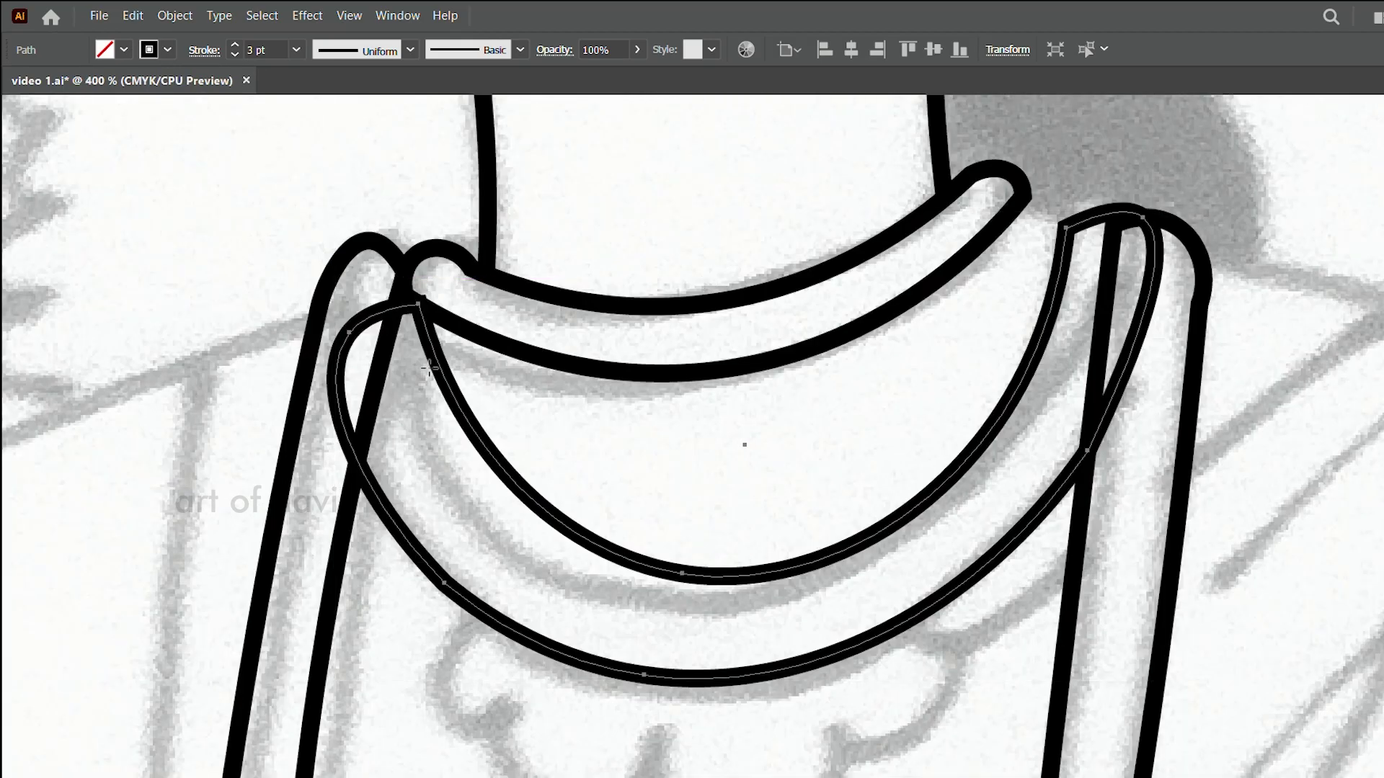
drag(349, 333, 358, 461)
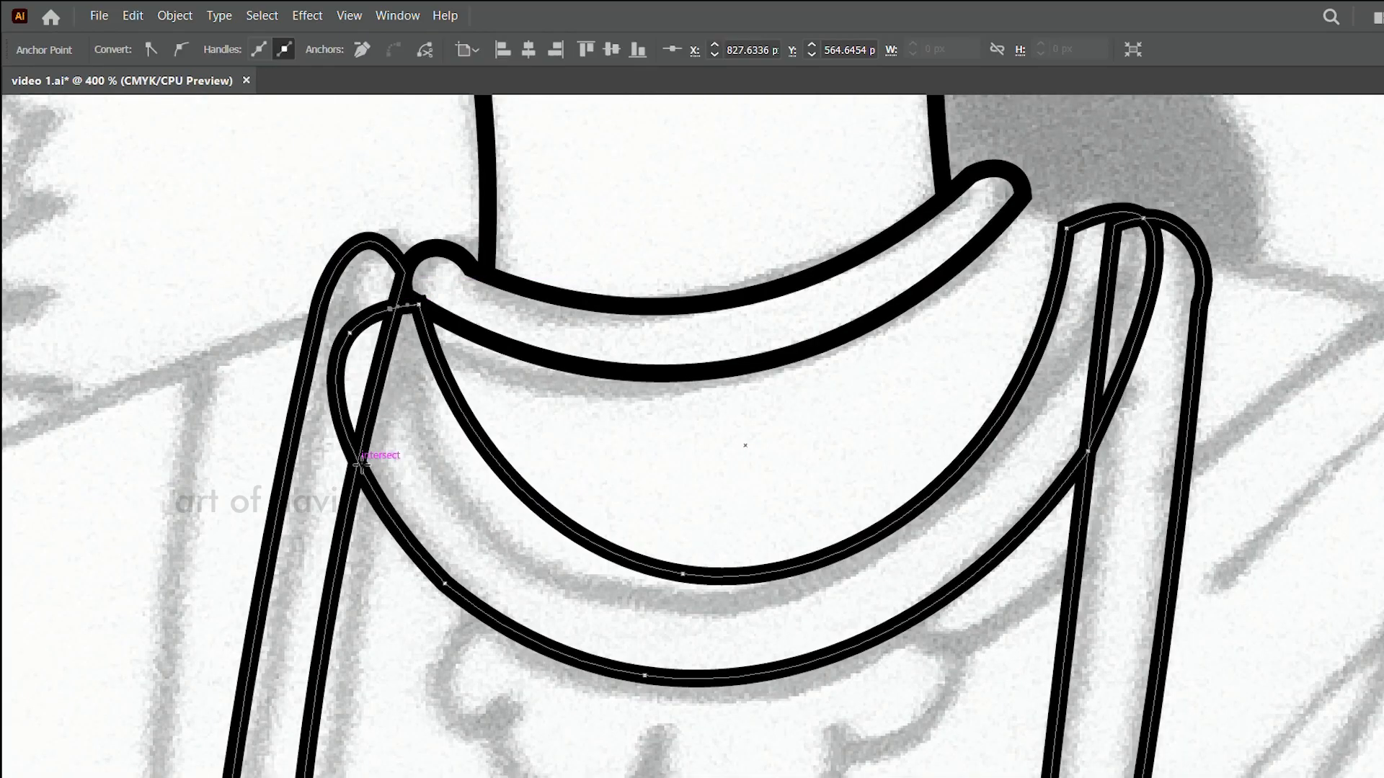
click(421, 314)
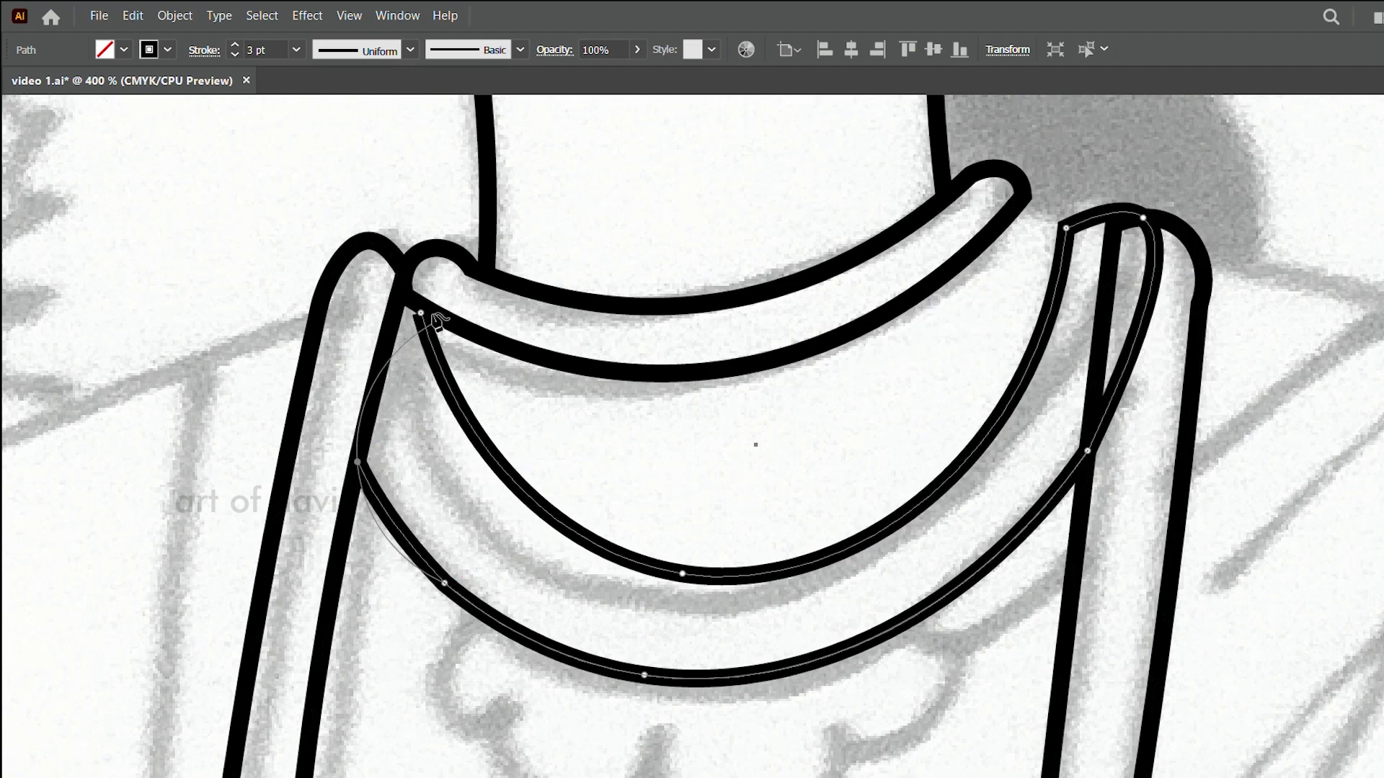
drag(421, 314, 403, 298)
drag(1065, 229, 1116, 222)
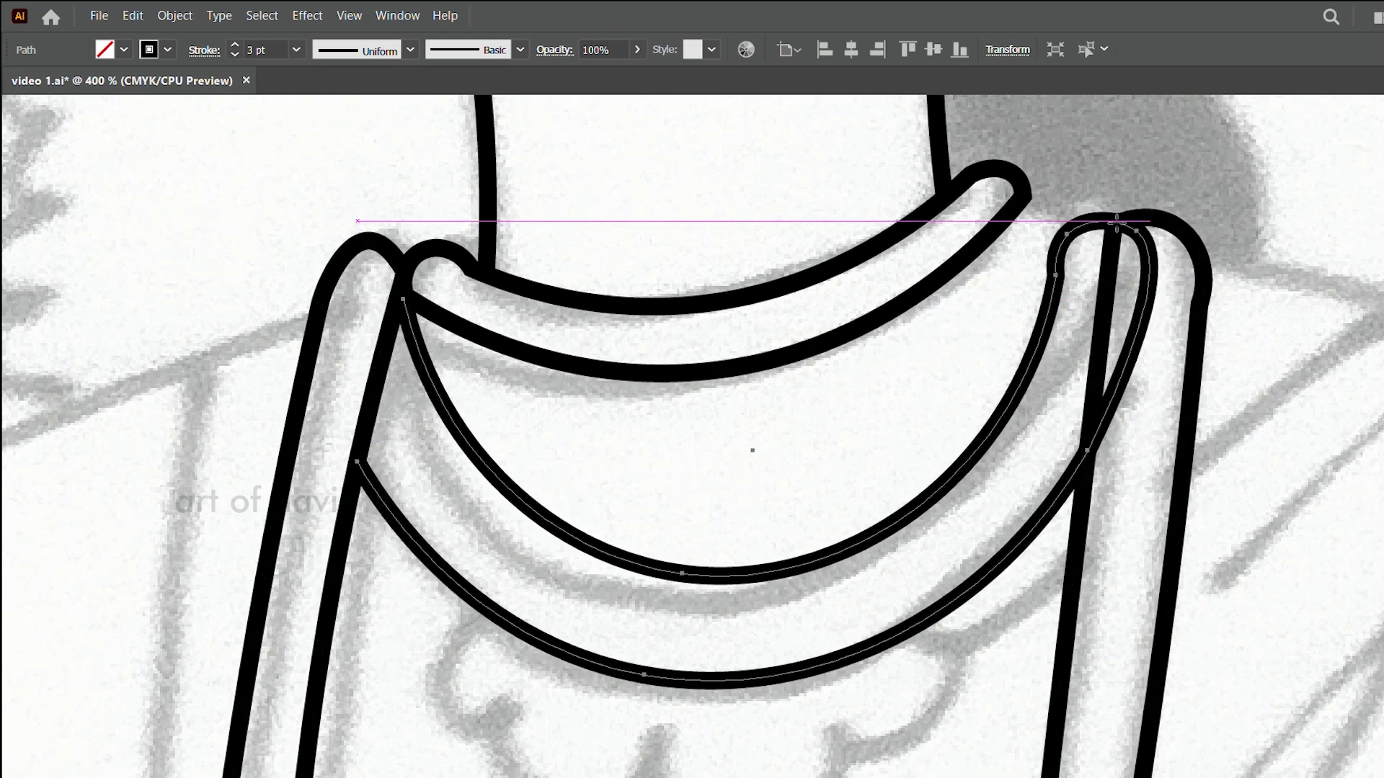
key(ctrl+shift+a)
key(b)
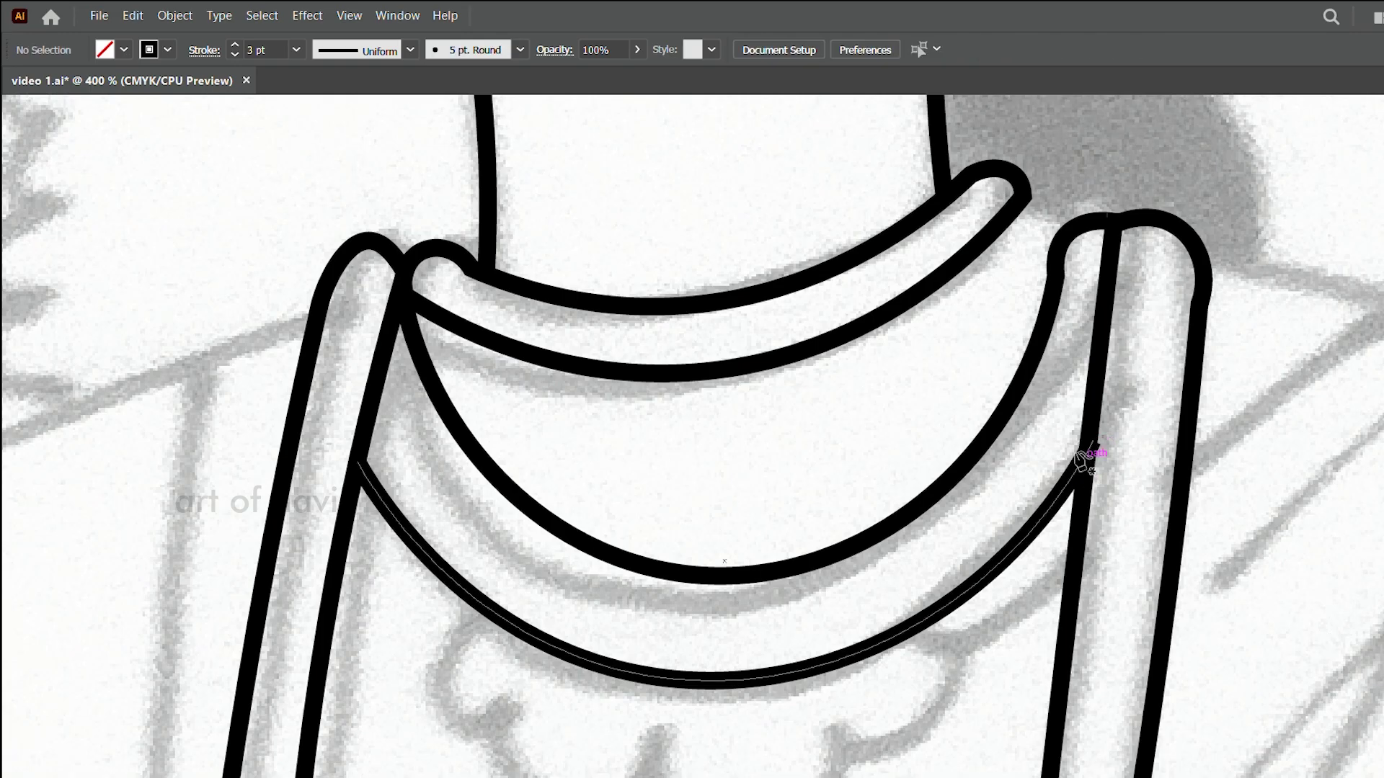
click(1084, 458)
scroll(758, 296, down, 5)
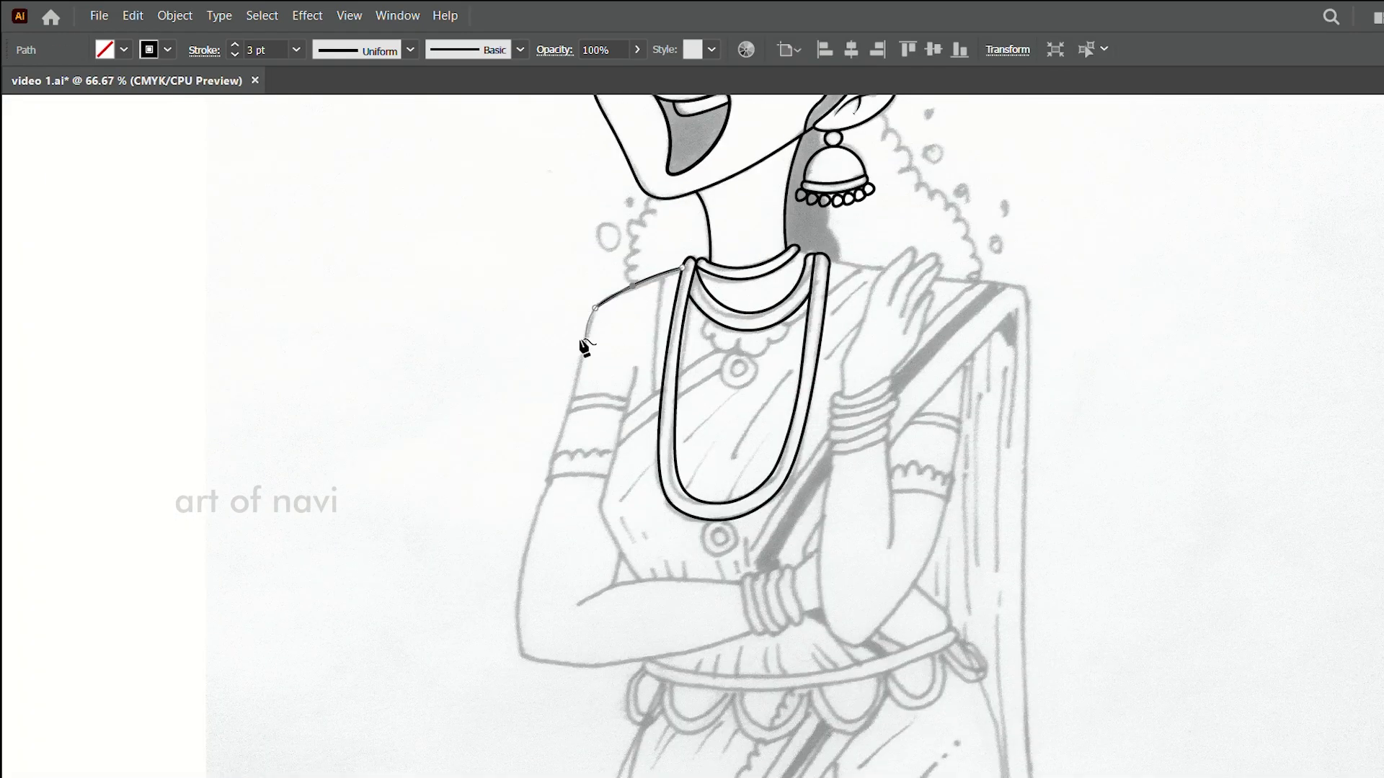
- Trace the left arm's outer outline from the sleeve edge to the elbow
scroll(564, 472, up, 3)
click(732, 627)
scroll(732, 627, down, 5)
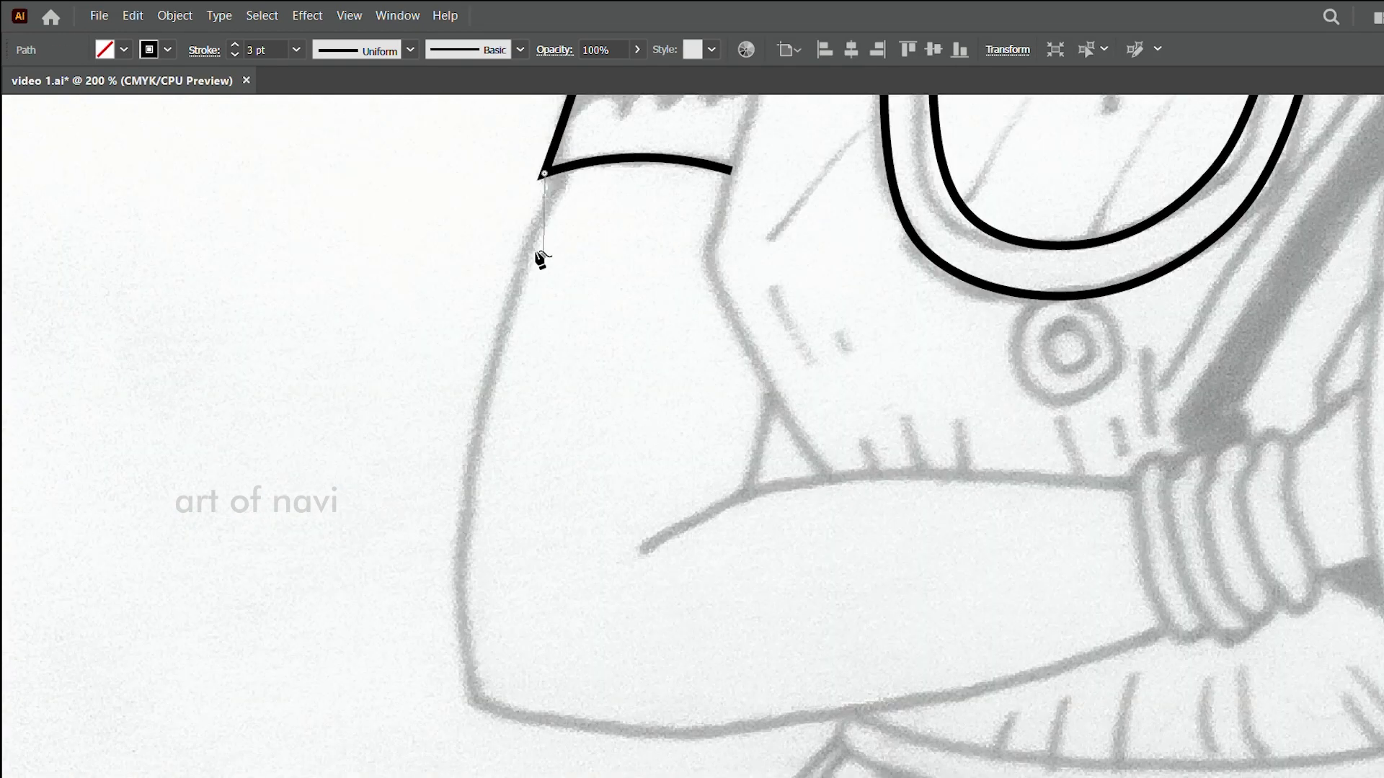
click(557, 168)
click(474, 707)
drag(501, 533, 463, 533)
click(1164, 629)
- Draw the lower and upper forearm lines, elbow crease and inner upper-arm edge
click(640, 546)
click(746, 493)
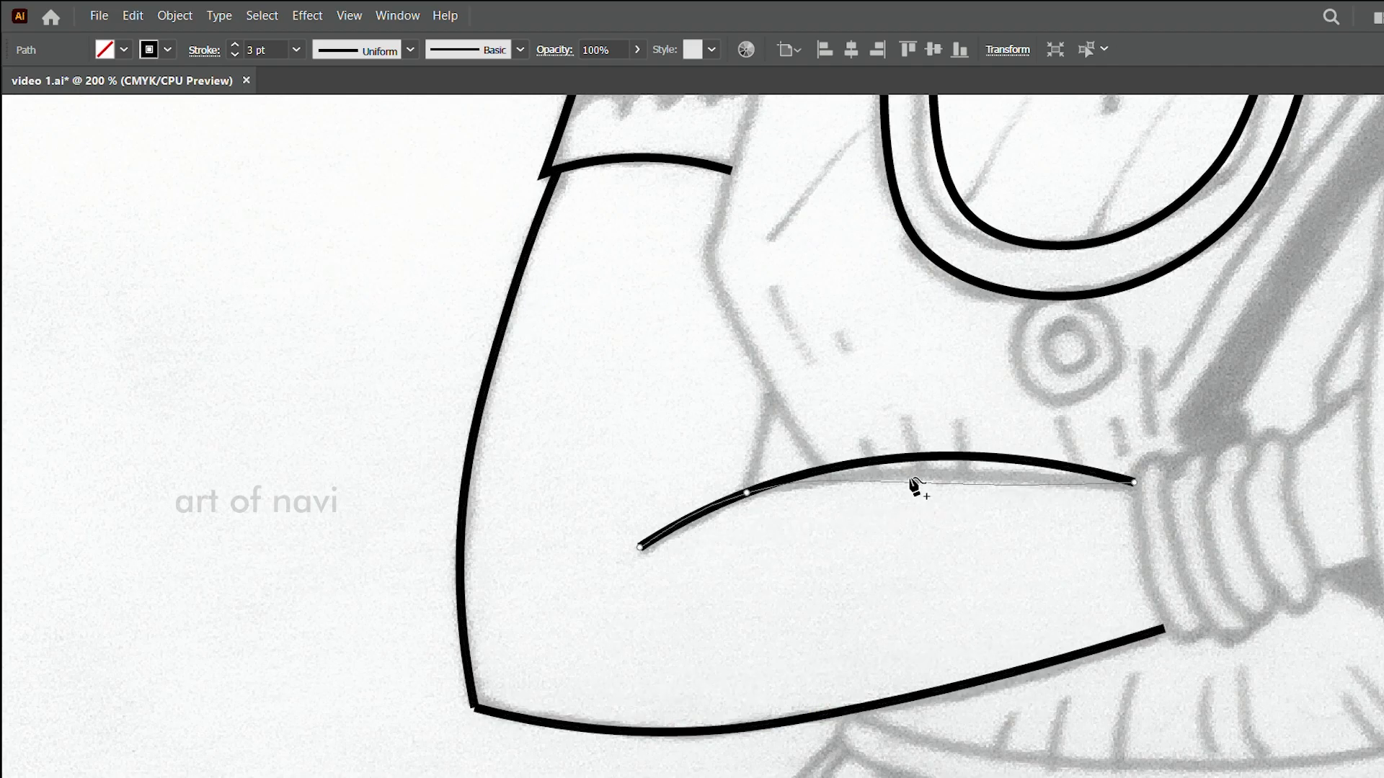
click(1134, 483)
click(769, 378)
click(746, 492)
scroll(721, 517, up, 3)
click(741, 331)
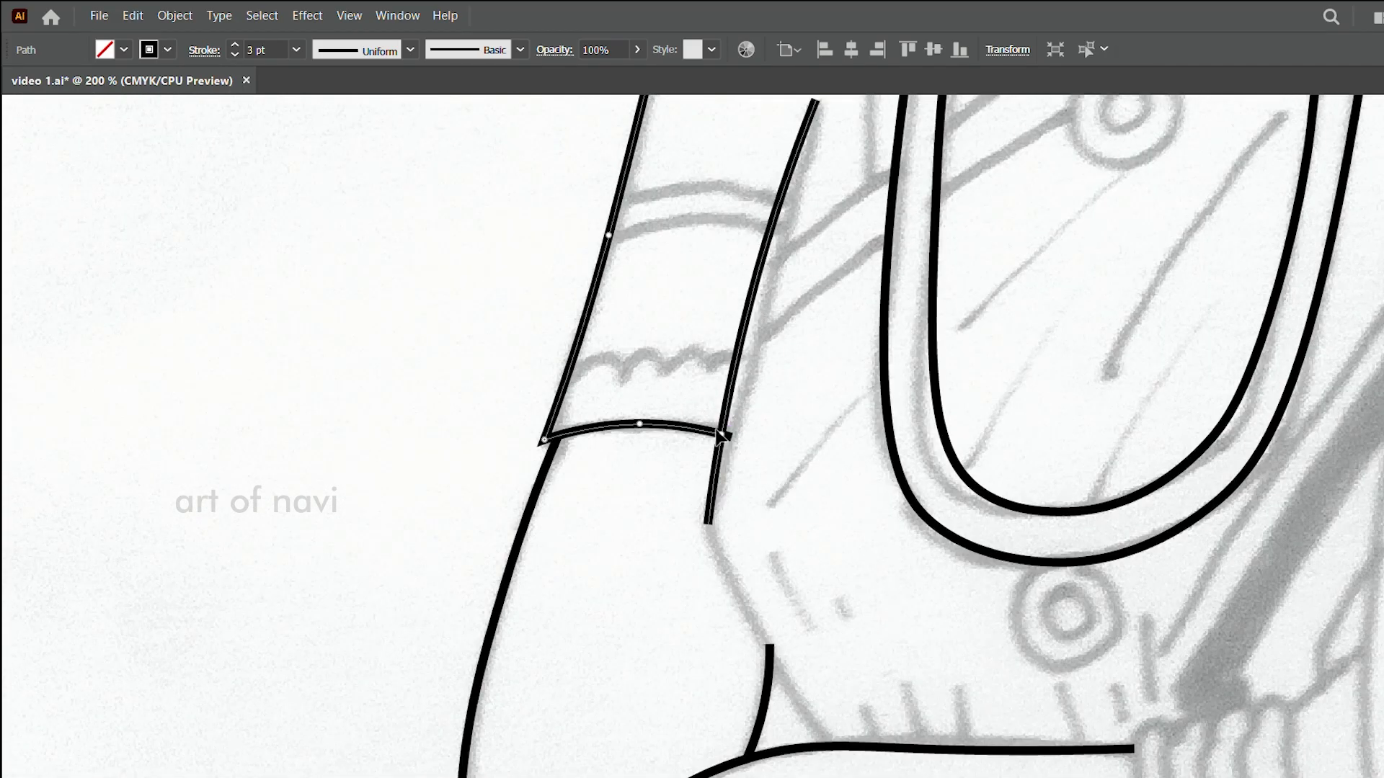
click(707, 518)
scroll(809, 627, down, 1)
click(829, 674)
- Add the wavy armband edge across the left arm
scroll(792, 569, up, 3)
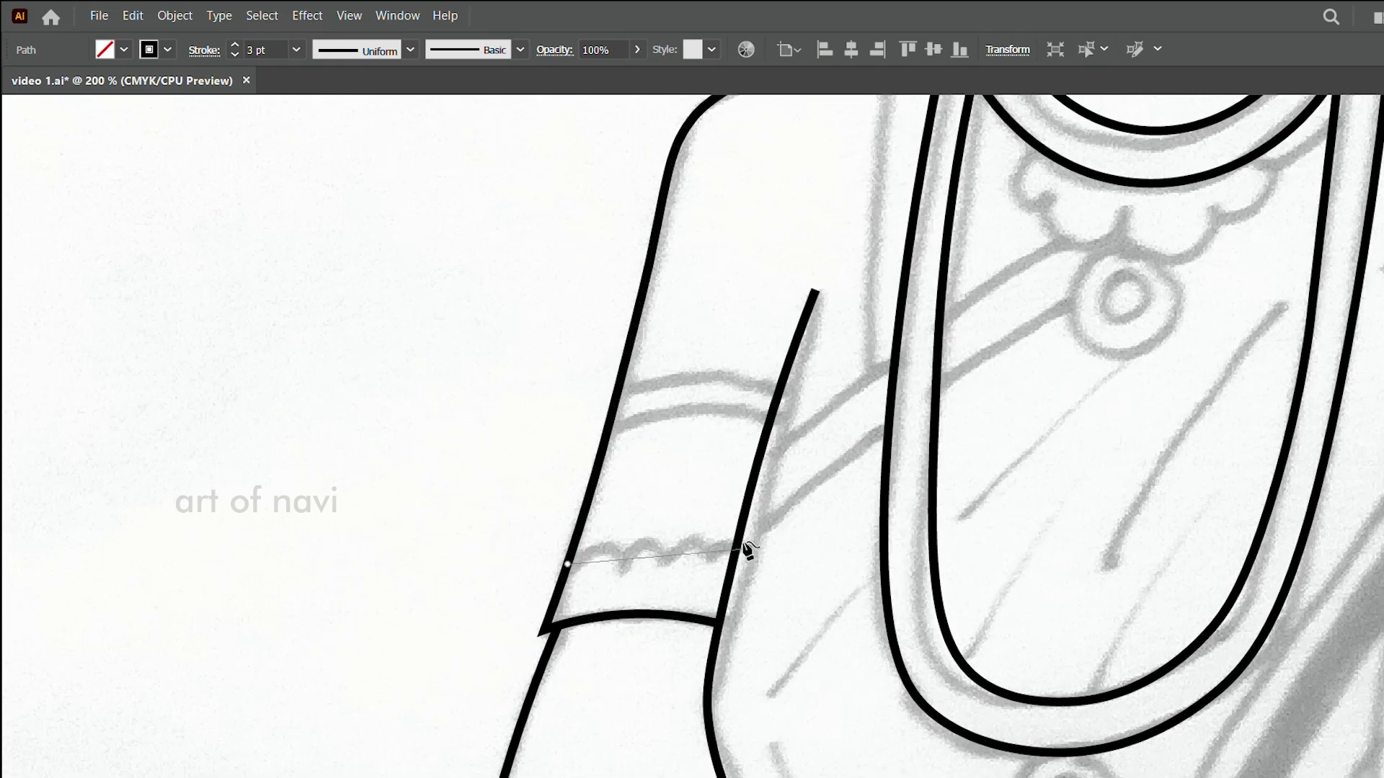
click(567, 563)
click(601, 547)
click(622, 566)
click(734, 551)
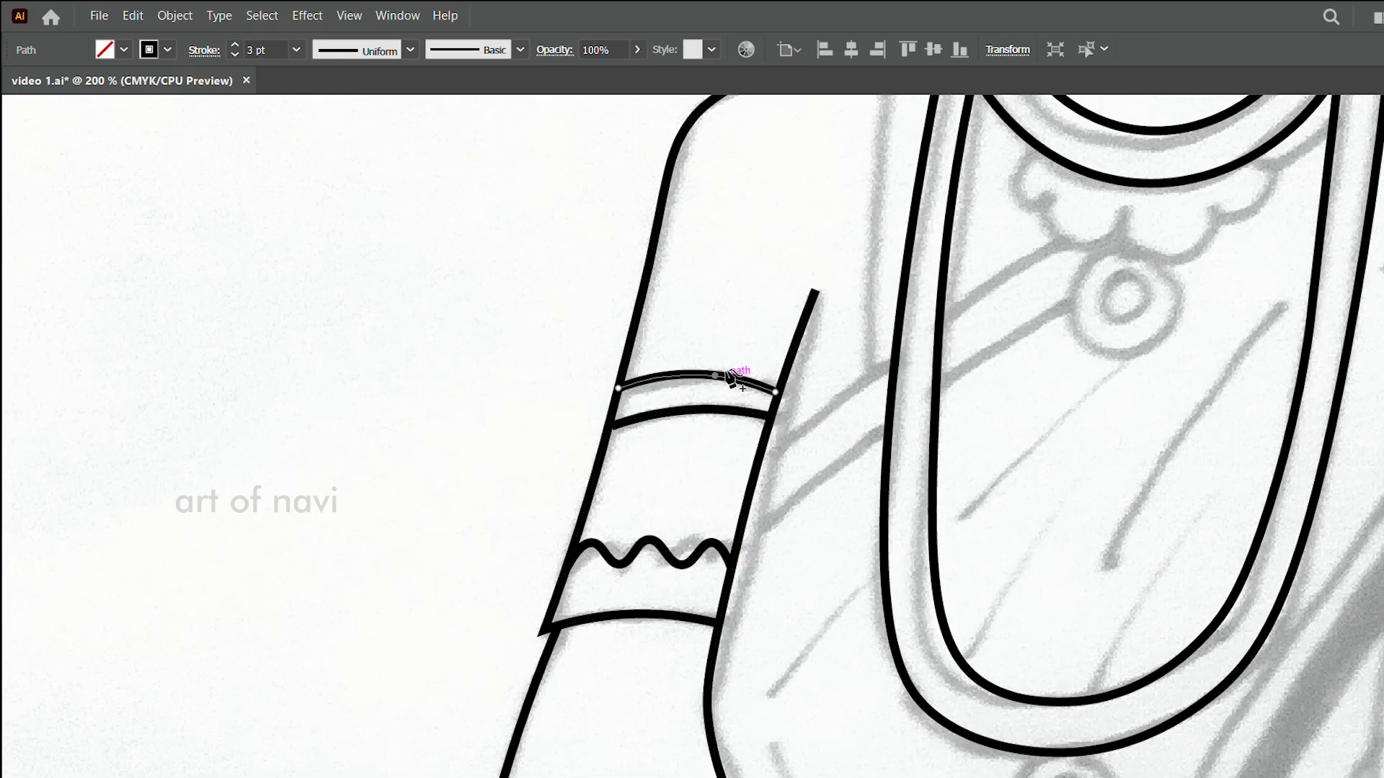
alt+scroll(730, 376, down, 2)
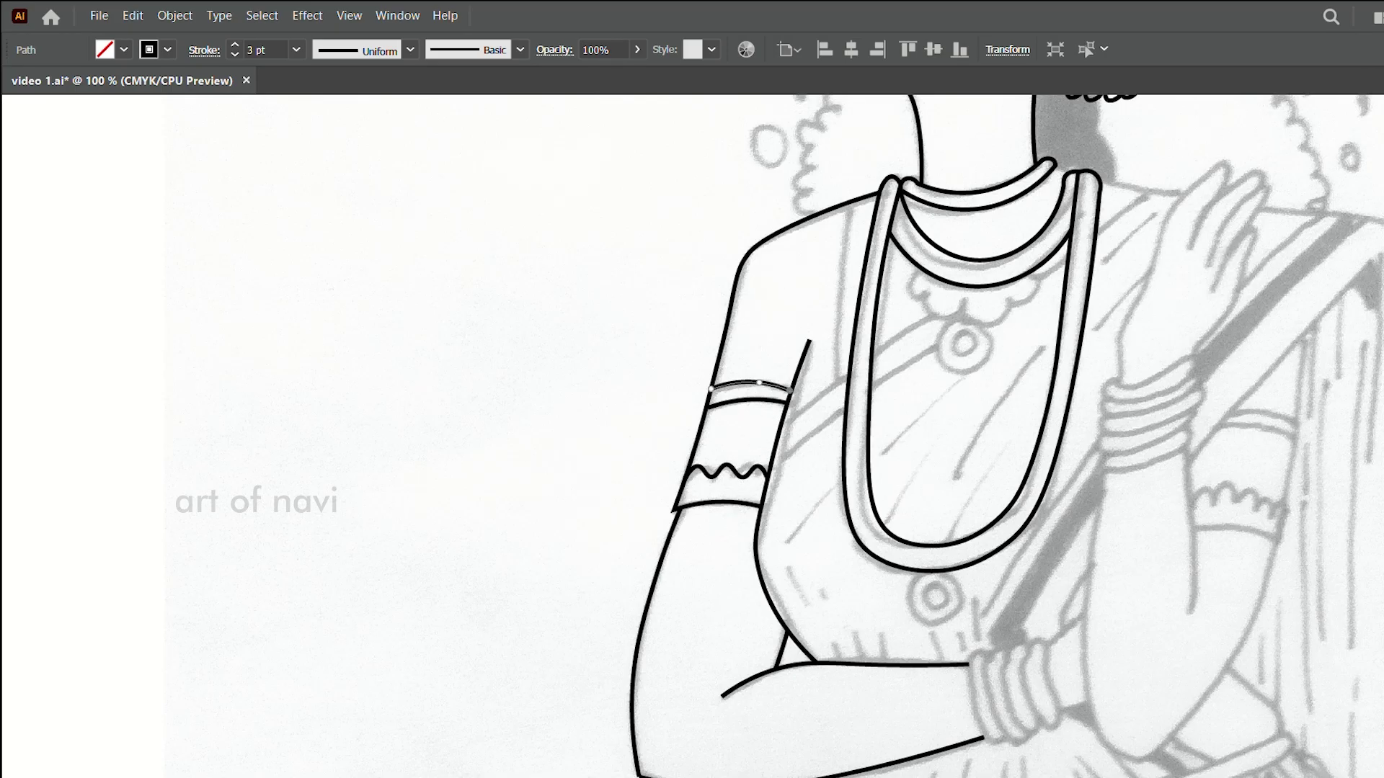
key(shift+Tab)
scroll(829, 495, down, 3)
- Draw the shoulder line beside the long necklace
scroll(829, 432, up, 3)
click(868, 219)
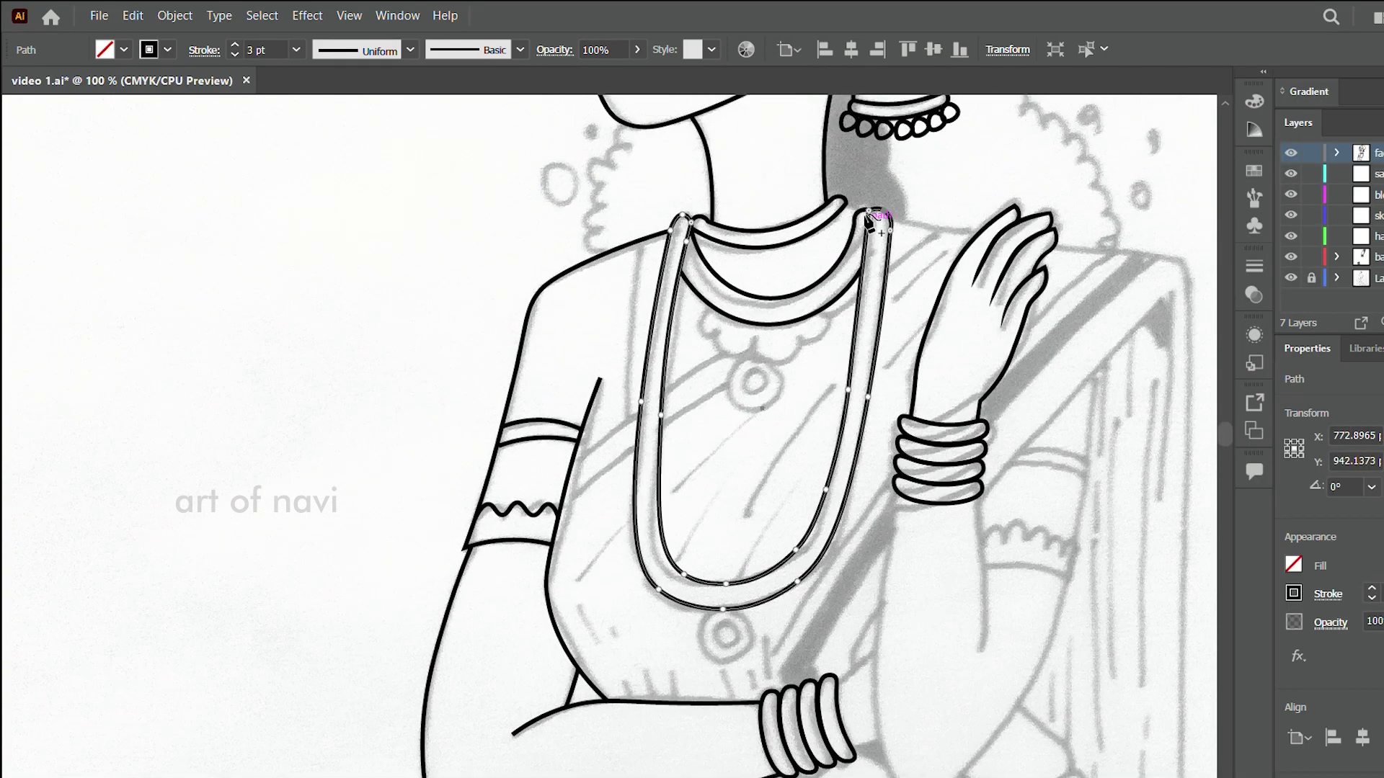
ctrl+click(897, 268)
click(640, 240)
click(625, 387)
click(629, 420)
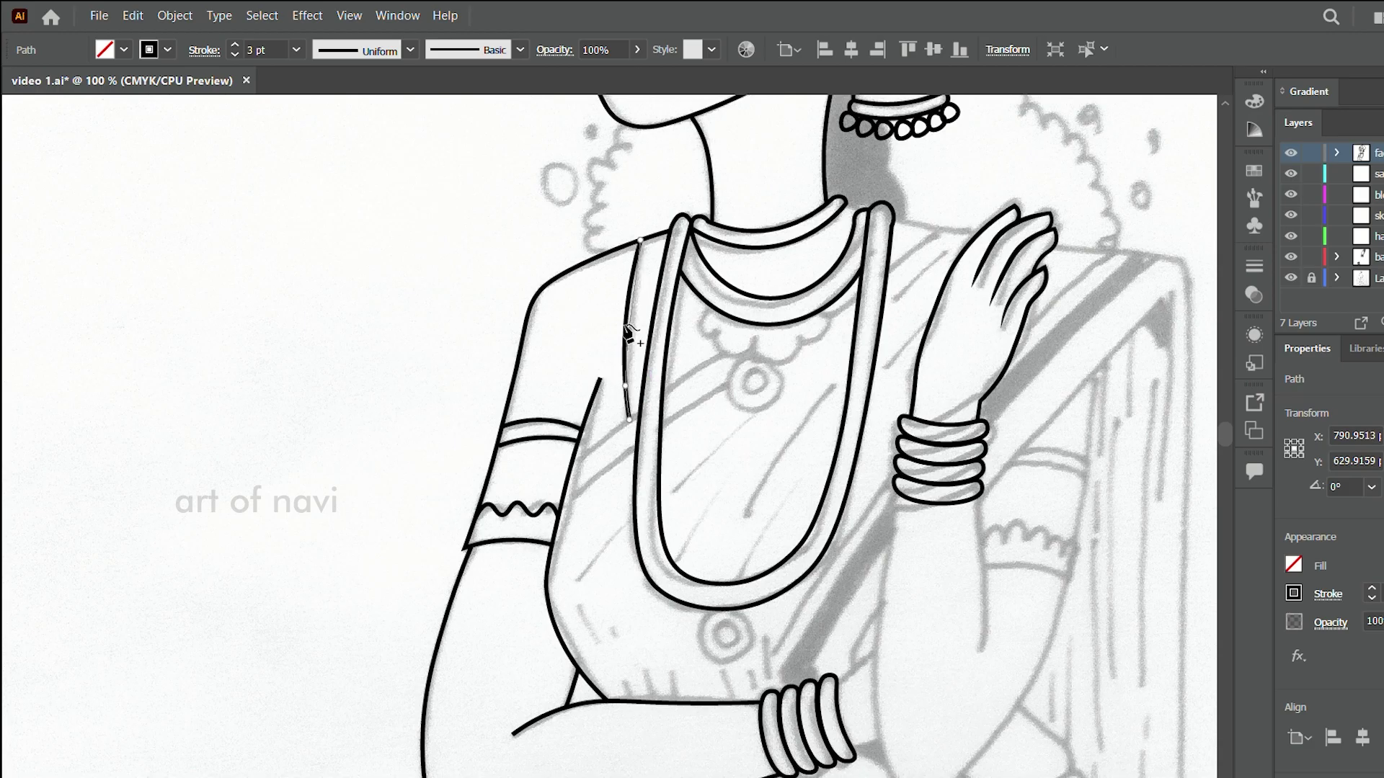
- Draw the diagonal sari drape across the chest and its upper edge by the hand
click(949, 224)
click(799, 322)
click(640, 425)
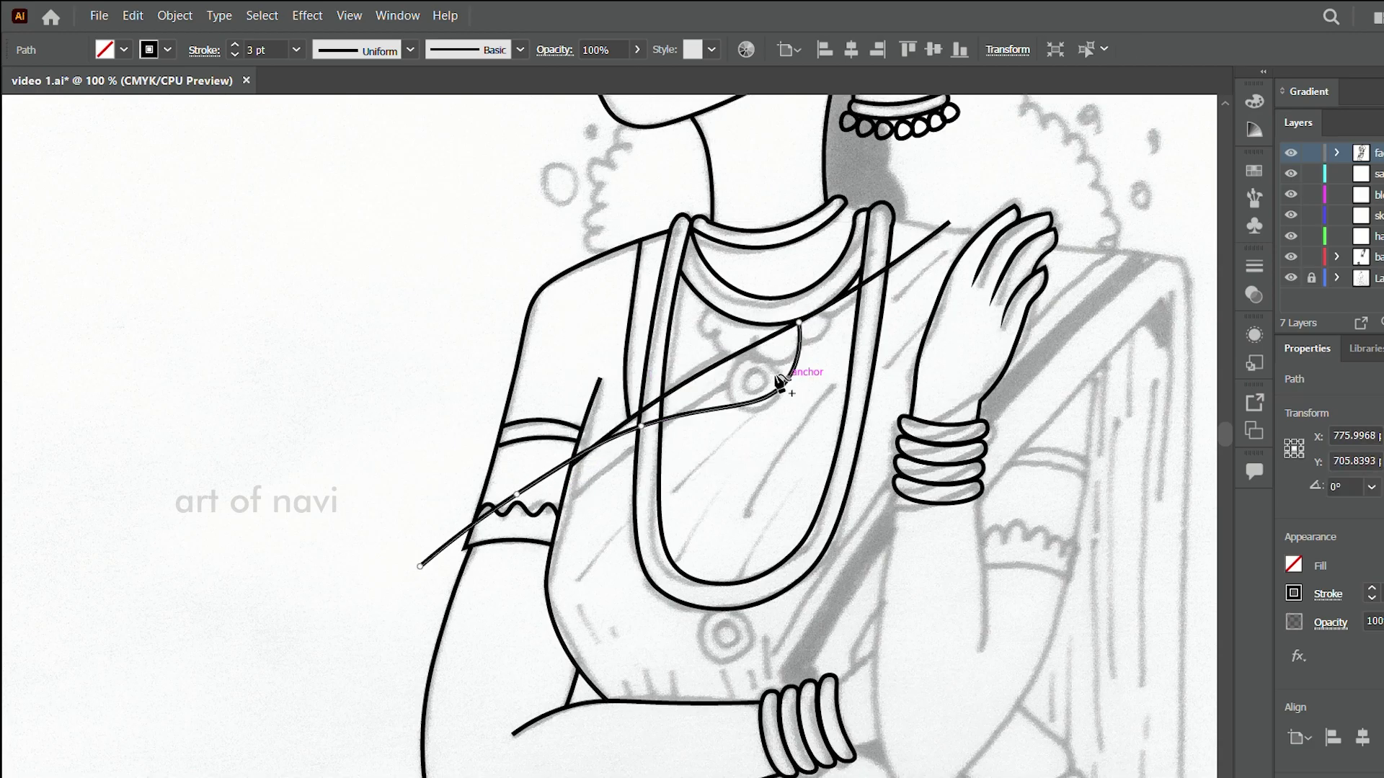
click(518, 494)
click(420, 567)
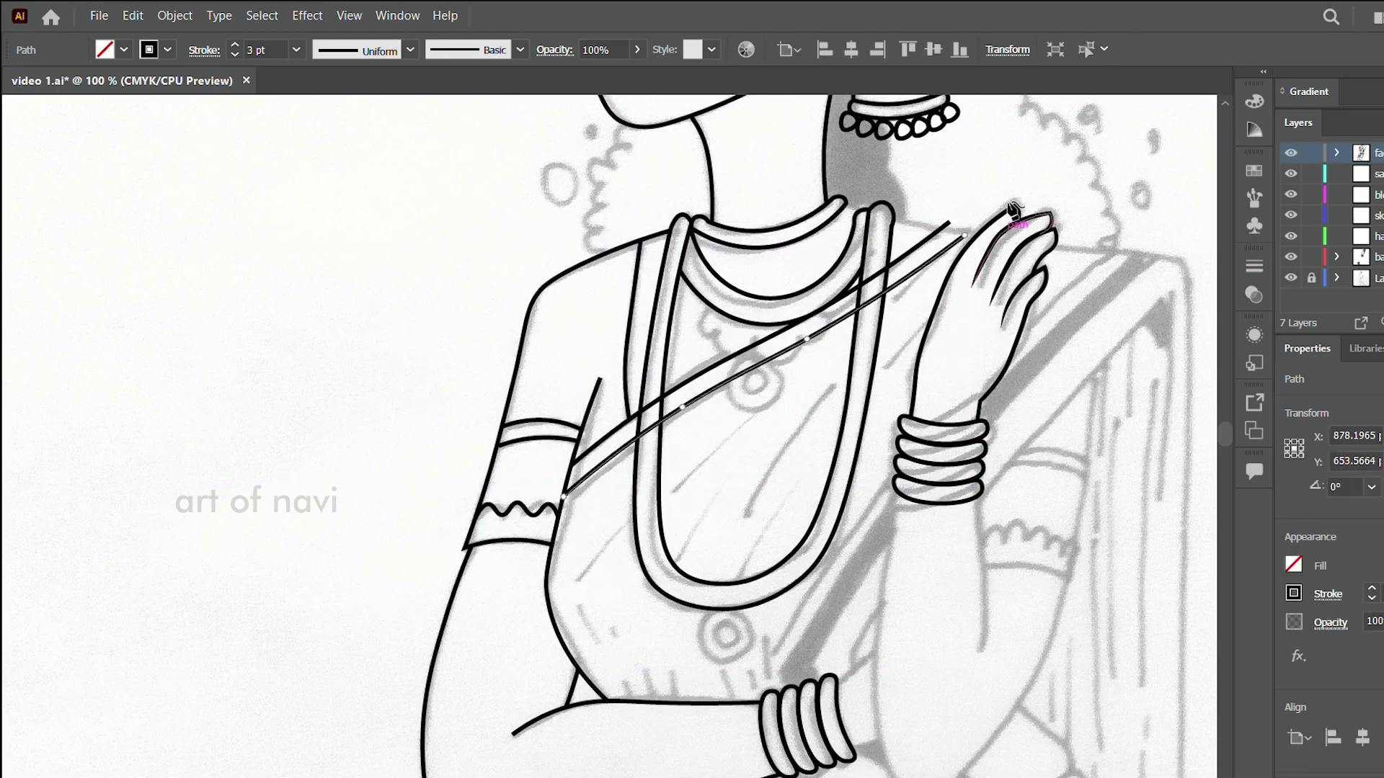
click(840, 207)
click(1187, 264)
- Outline the right forearm from below the bangles down to the elbow
scroll(901, 449, down, 3)
click(900, 380)
click(879, 517)
click(935, 685)
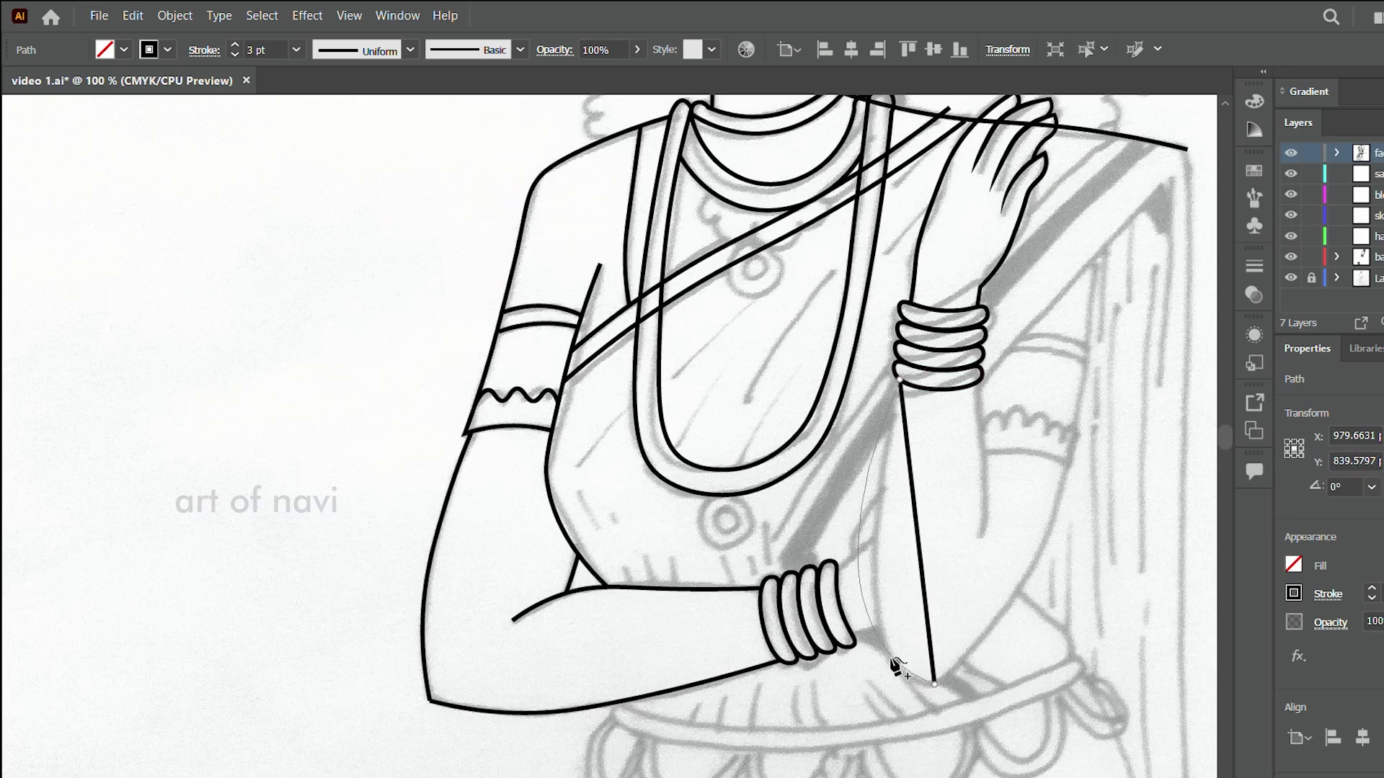
click(1063, 465)
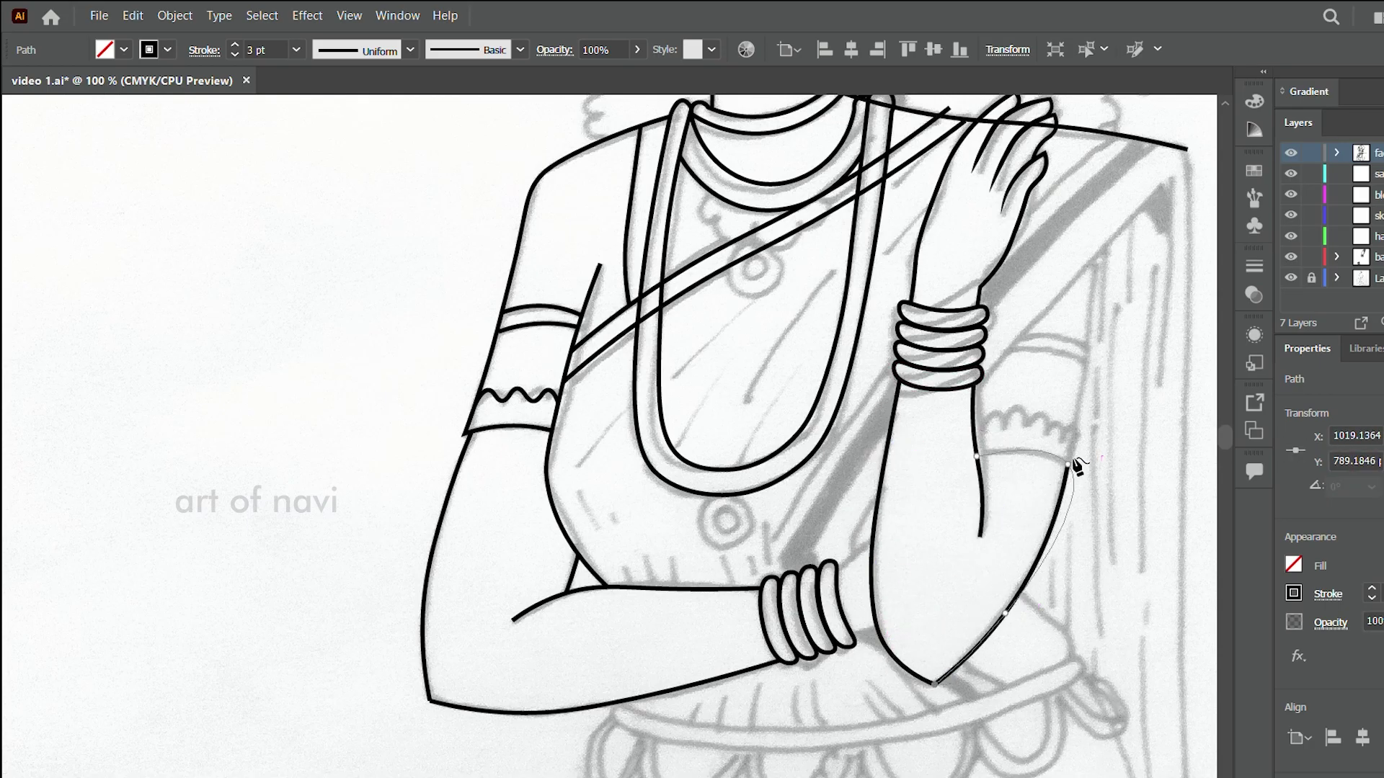
- Add a sari edge down to the bangles and the right arm's wavy armband
click(1173, 173)
click(984, 371)
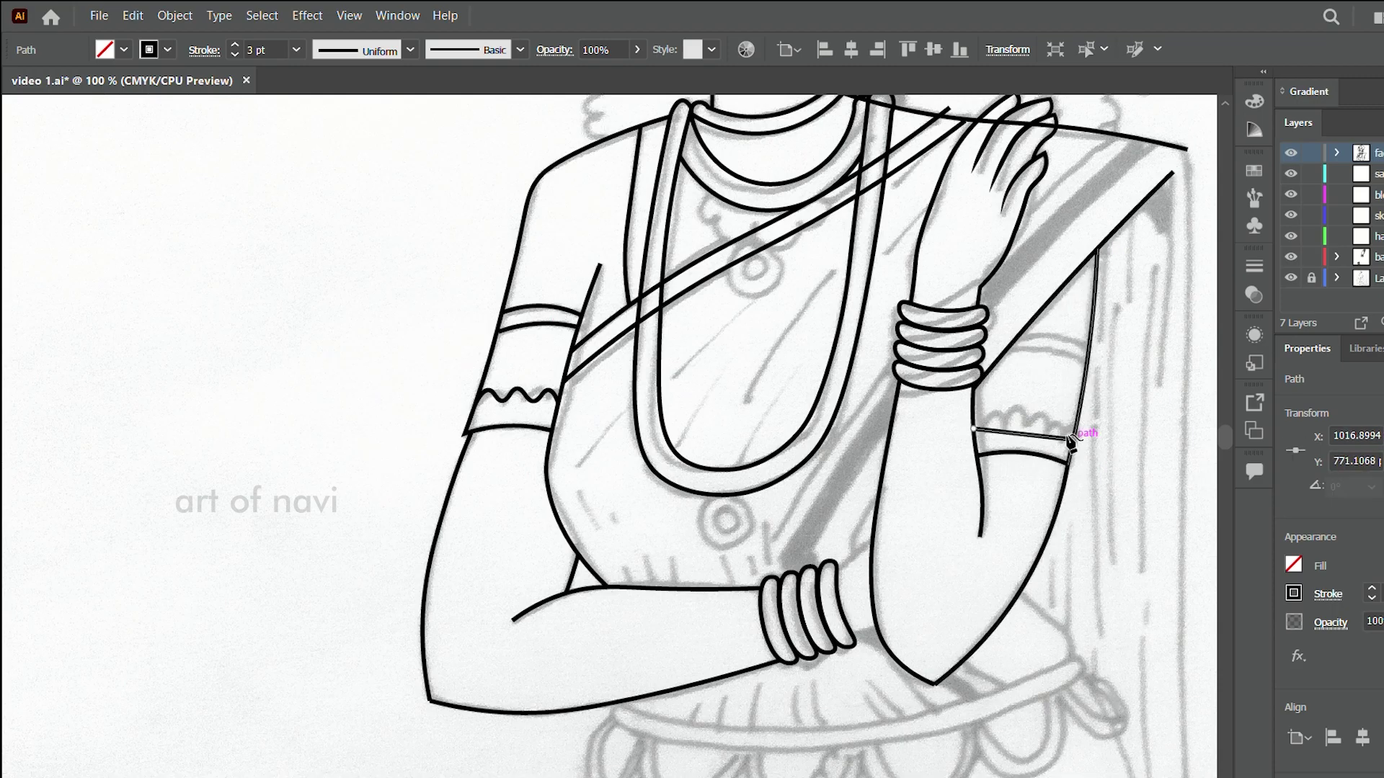
click(992, 416)
click(1008, 427)
click(1028, 412)
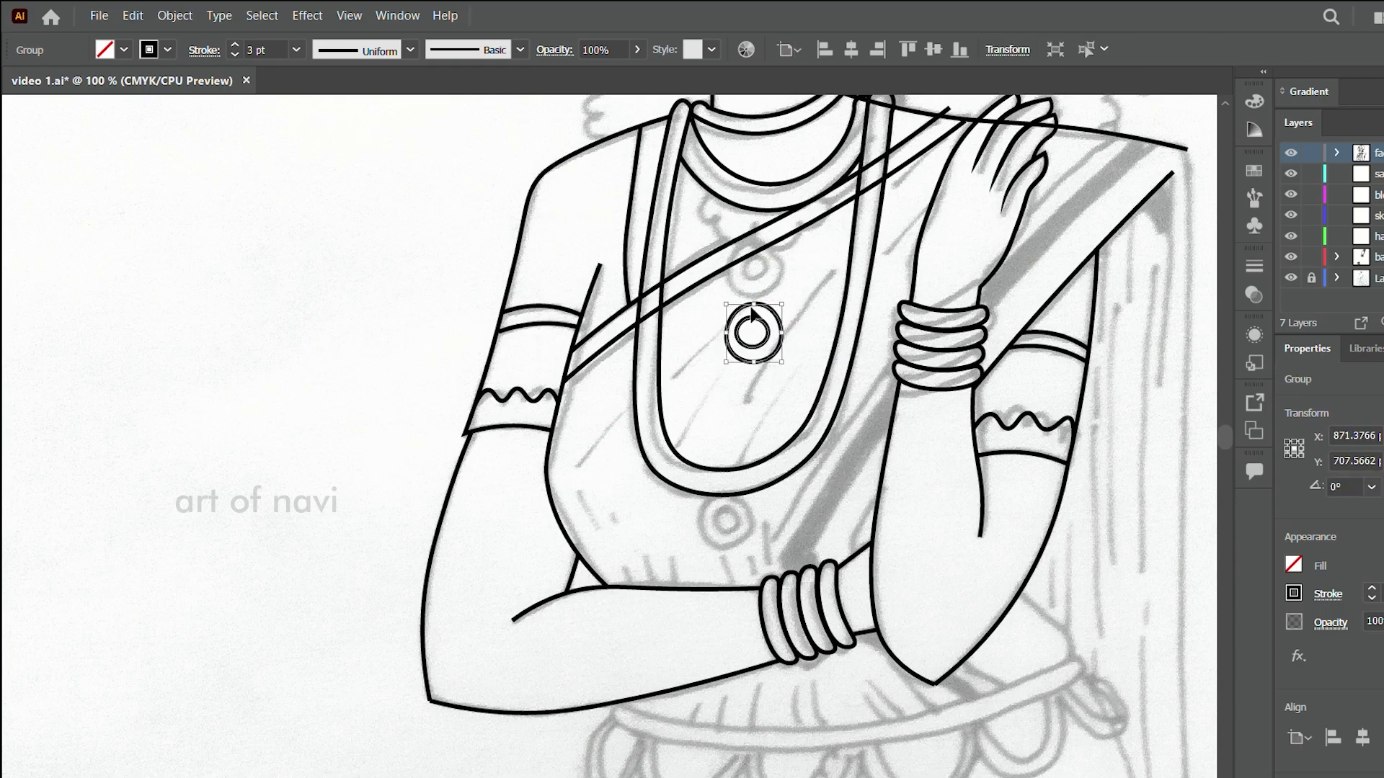
- Raise the round chest pendant and duplicate the small bead into a row of four above it
mouse_move(753, 315)
mouse_down()
mouse_move(751, 254)
mouse_move(707, 223)
mouse_move(816, 231)
mouse_up()
click(617, 455)
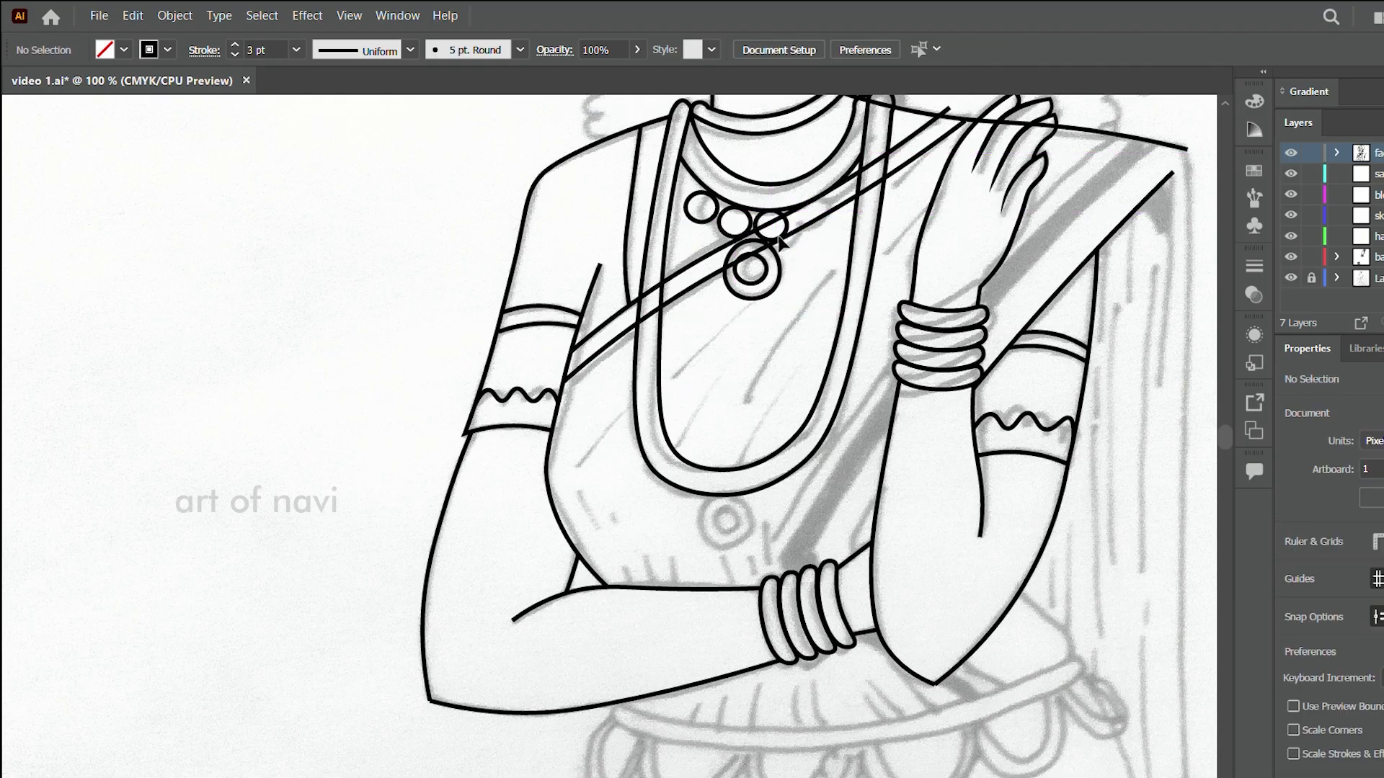
click(763, 186)
drag(763, 186, 740, 181)
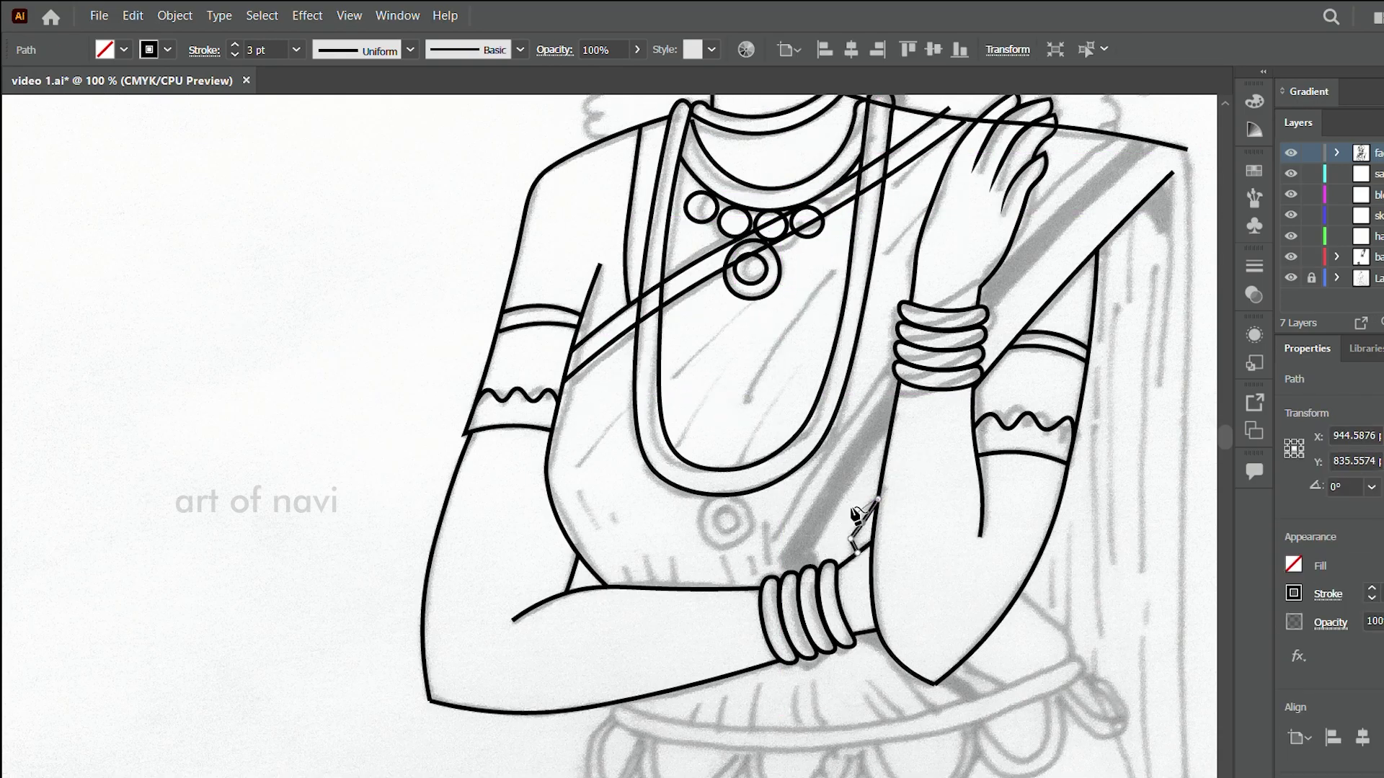
scroll(854, 514, up, 1)
scroll(601, 634, up, 6)
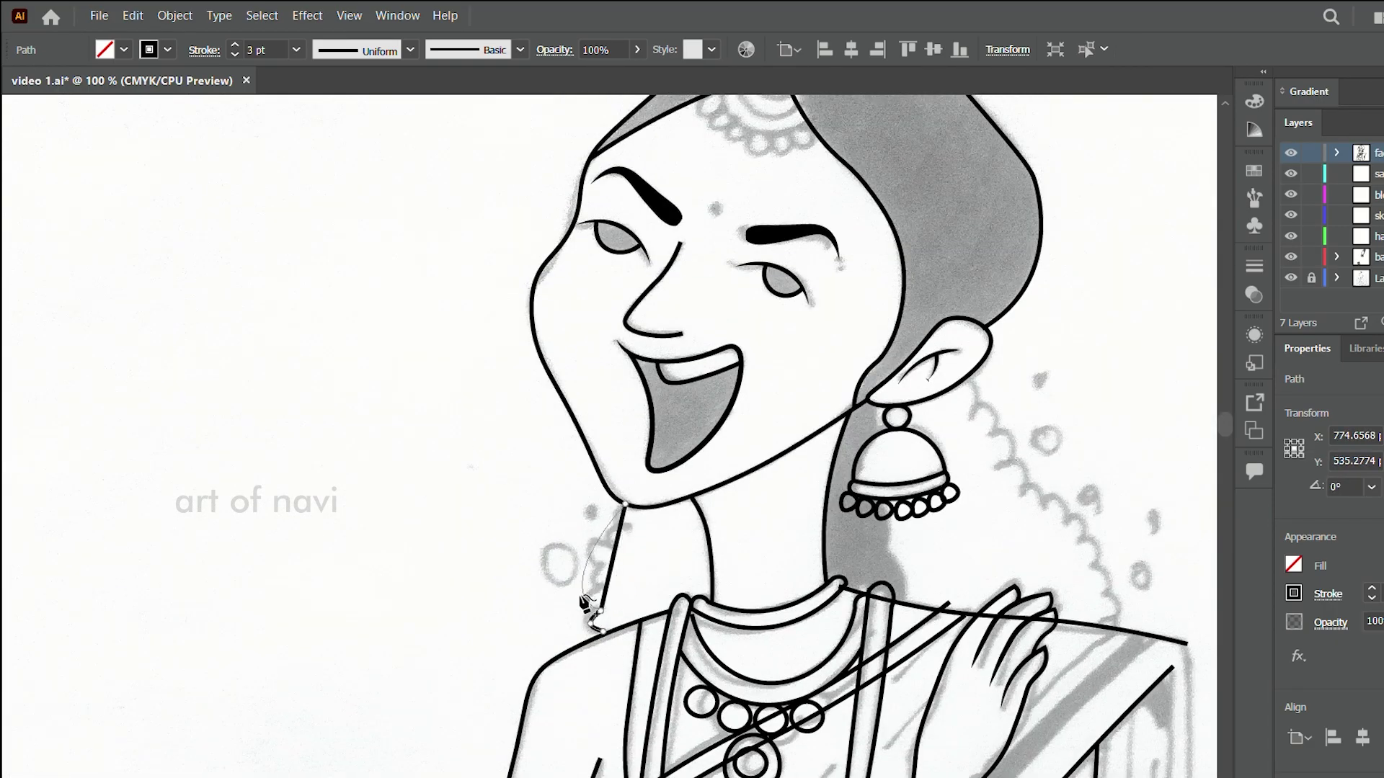
- Reshape the neck line near the chin and trace the scalloped ruffle beside the neck up to the jaw
alt+scroll(585, 601, up, 4)
drag(534, 494, 619, 513)
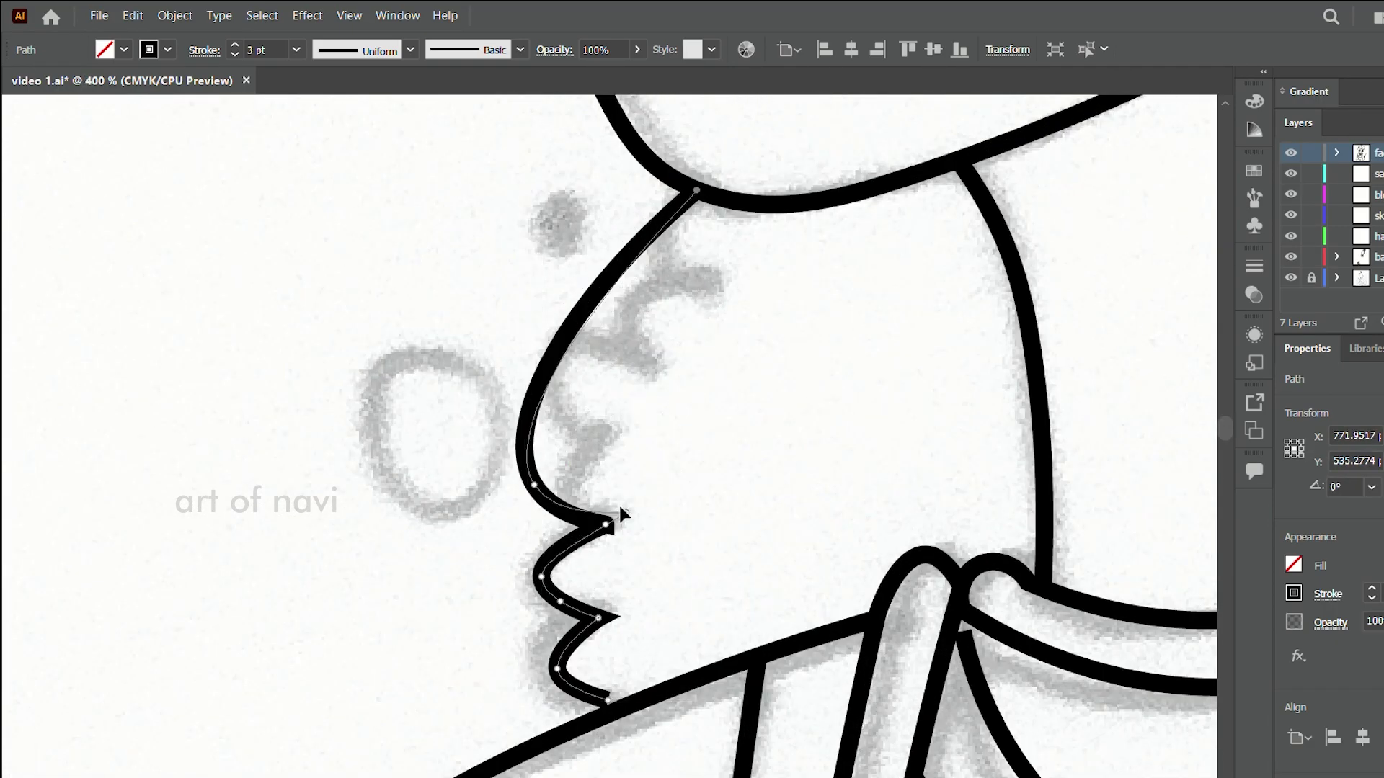
click(613, 436)
click(539, 361)
click(652, 368)
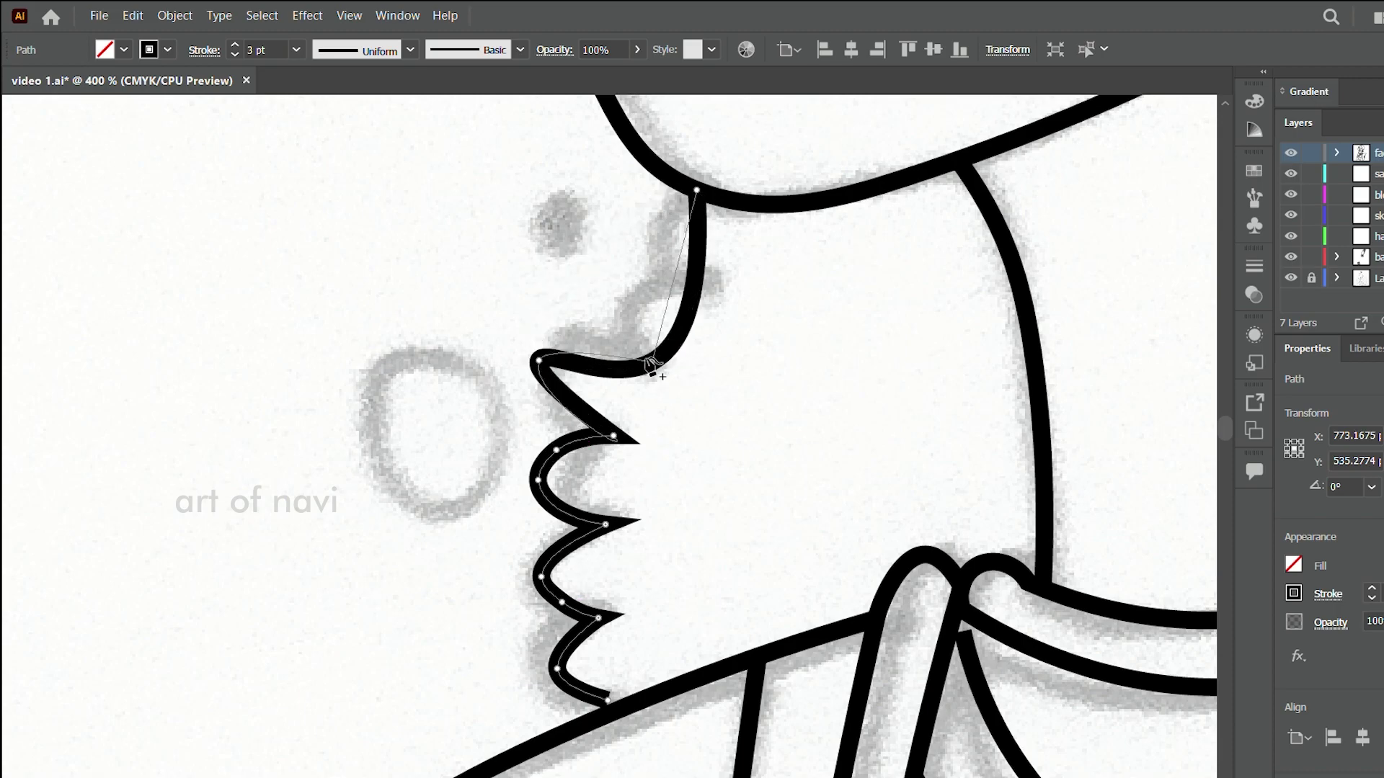
click(564, 406)
click(591, 288)
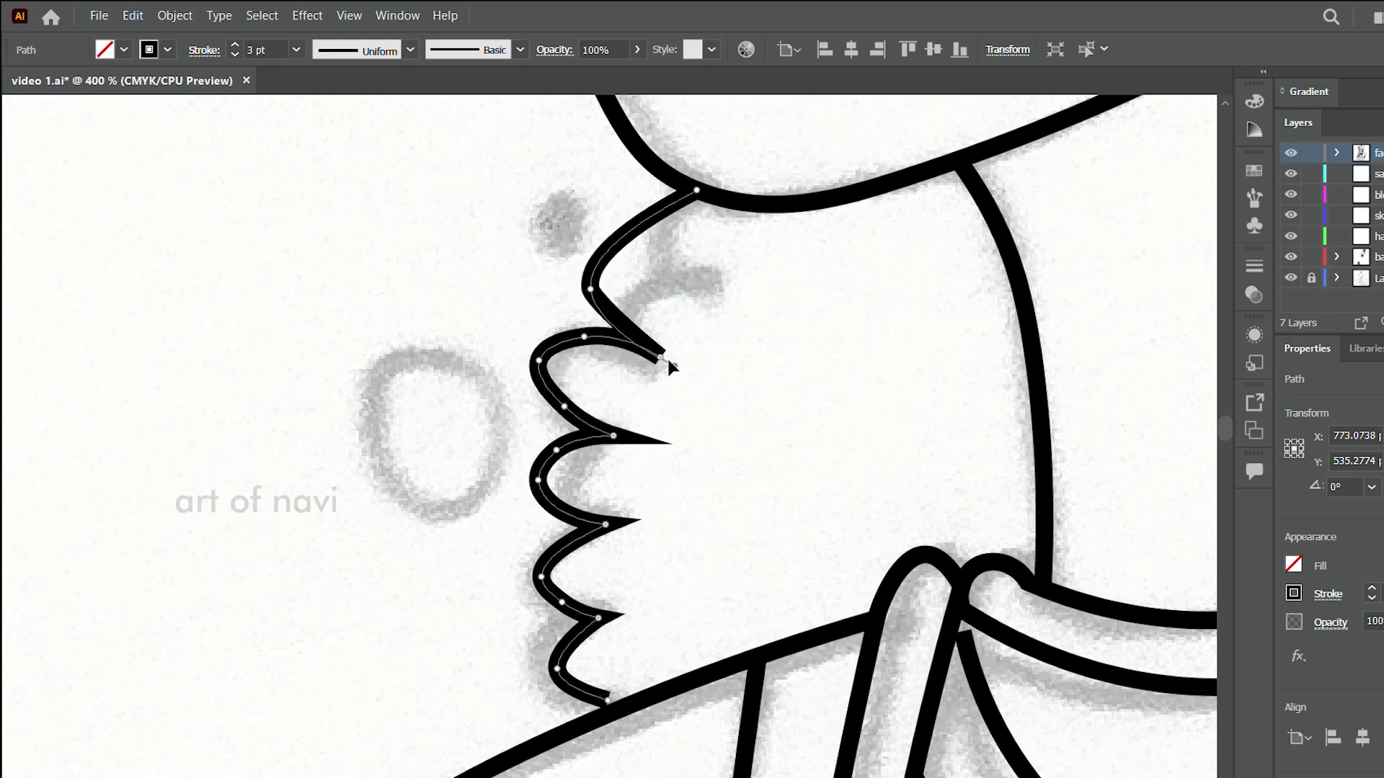
click(611, 313)
click(584, 273)
click(658, 214)
click(681, 273)
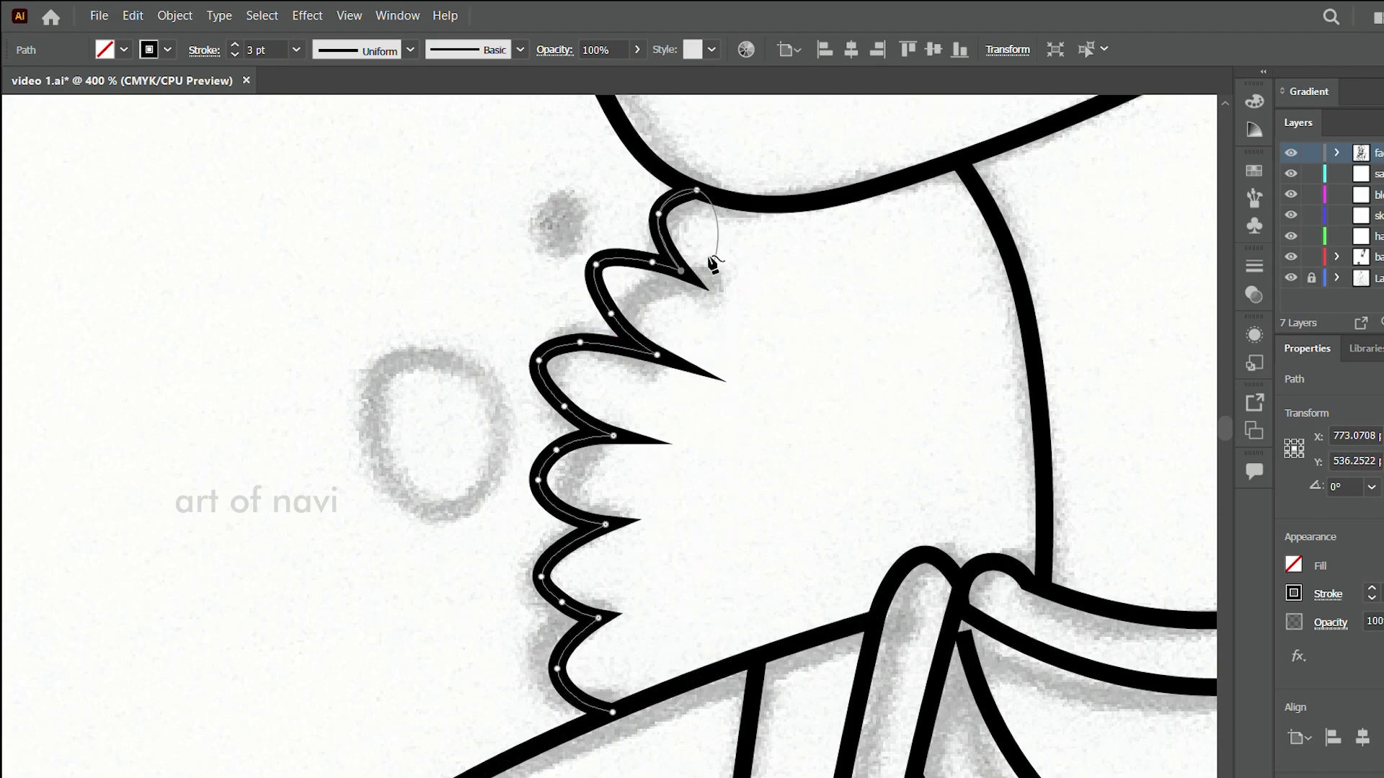
key(v)
- Draw a curve running from behind the ear down to the shoulder
key(ctrl+1)
click(965, 258)
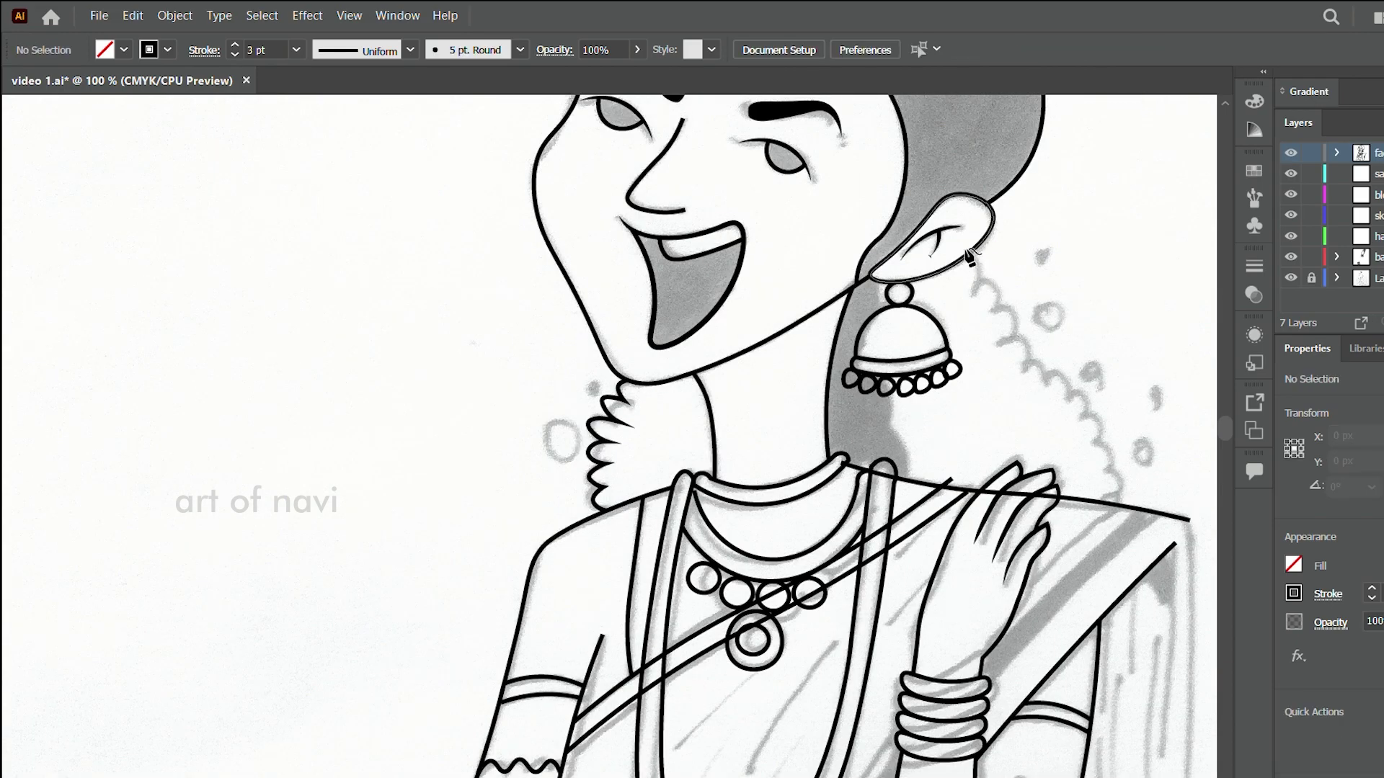
click(1107, 508)
key(ctrl+plus)
key(ctrl+plus)
key(ctrl+plus)
- Add zigzag anchor points along the hair edge up to its top
click(790, 377)
click(710, 364)
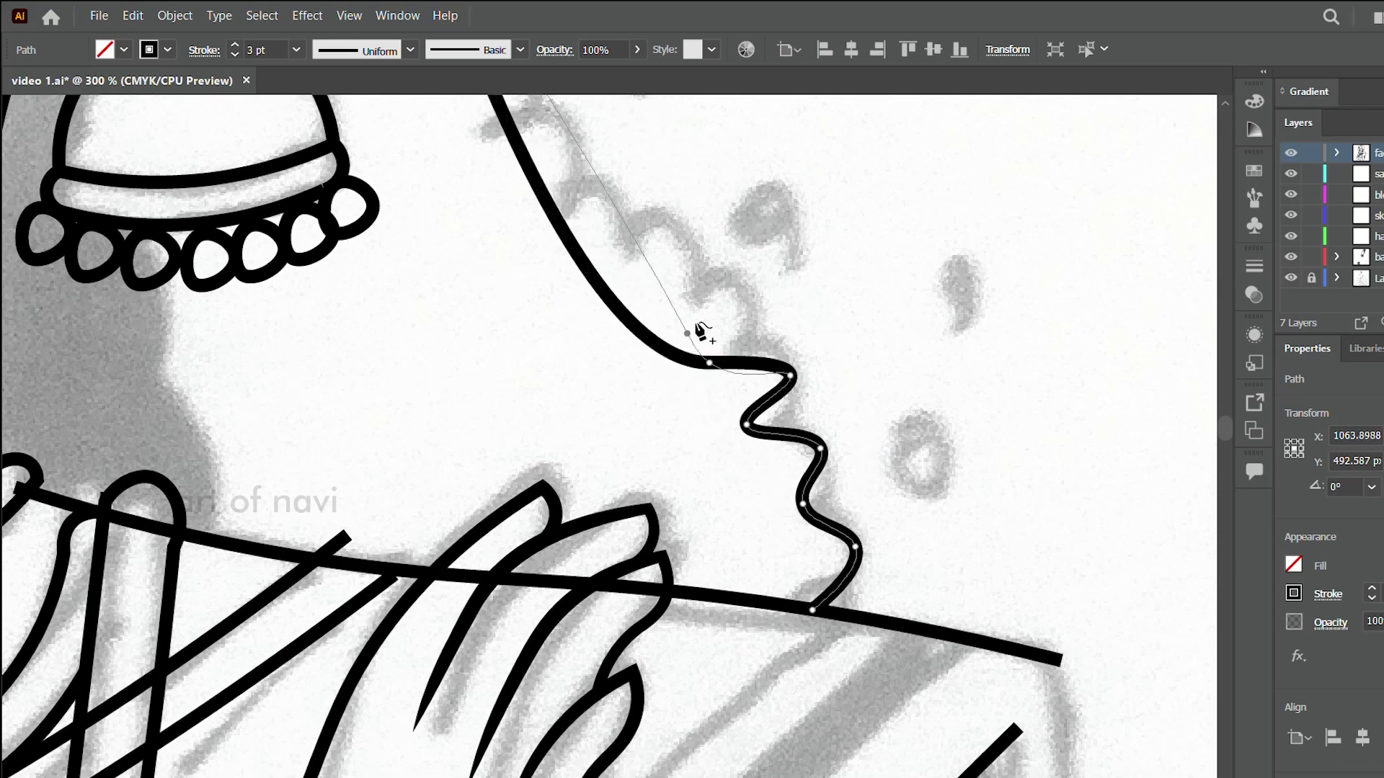
click(684, 245)
click(607, 198)
click(500, 131)
scroll(536, 169, up, 3)
click(470, 184)
click(483, 114)
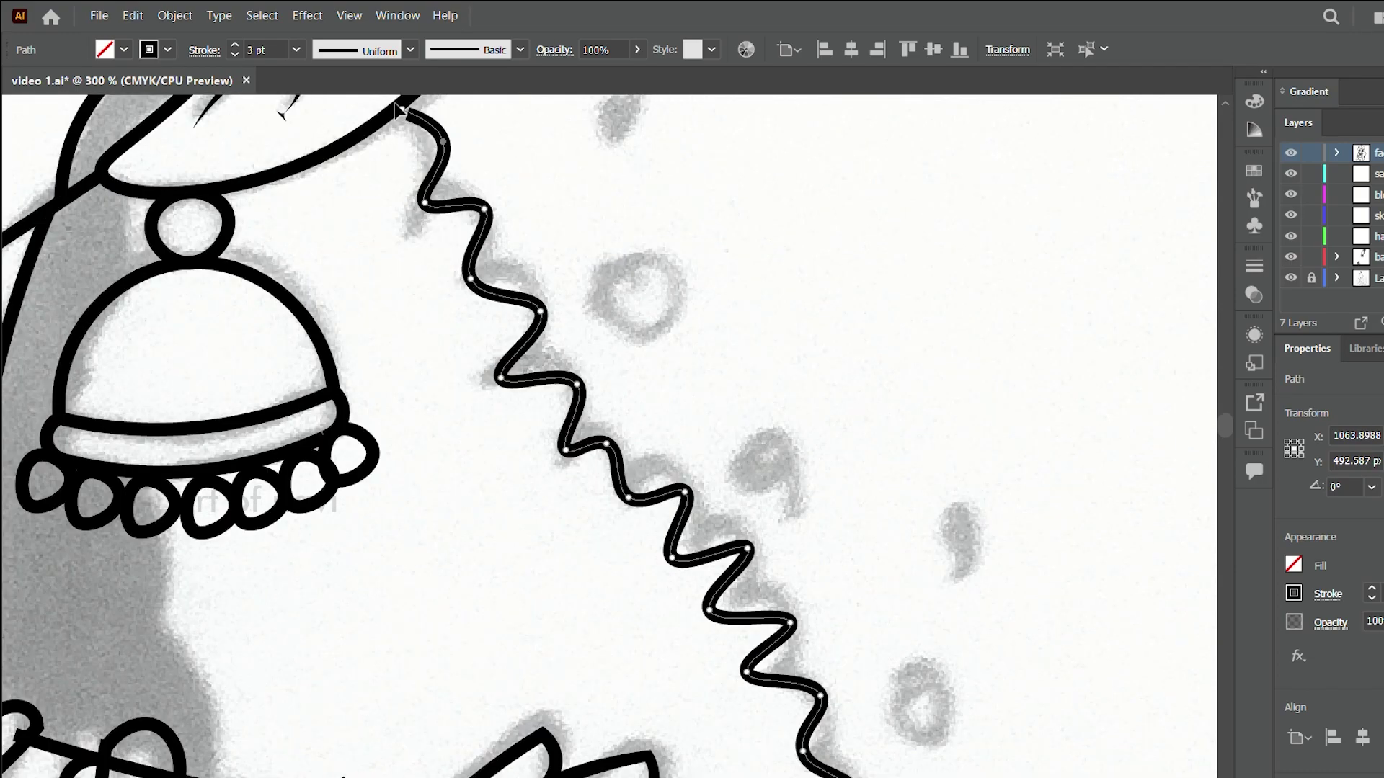
- Convert the smooth zigzag bends into sharp corner points
alt+click(791, 661)
alt+click(746, 577)
alt+click(710, 516)
alt+click(671, 462)
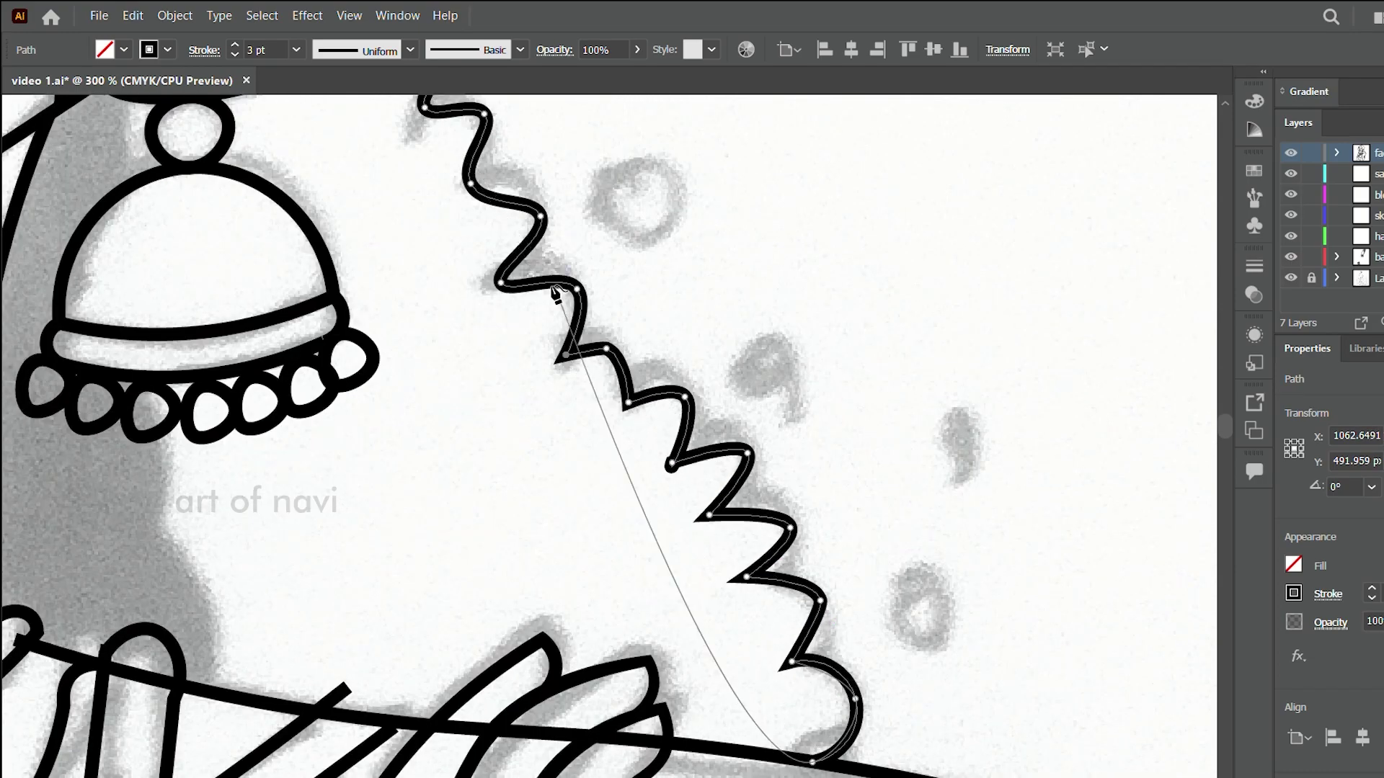
scroll(552, 293, up, 2)
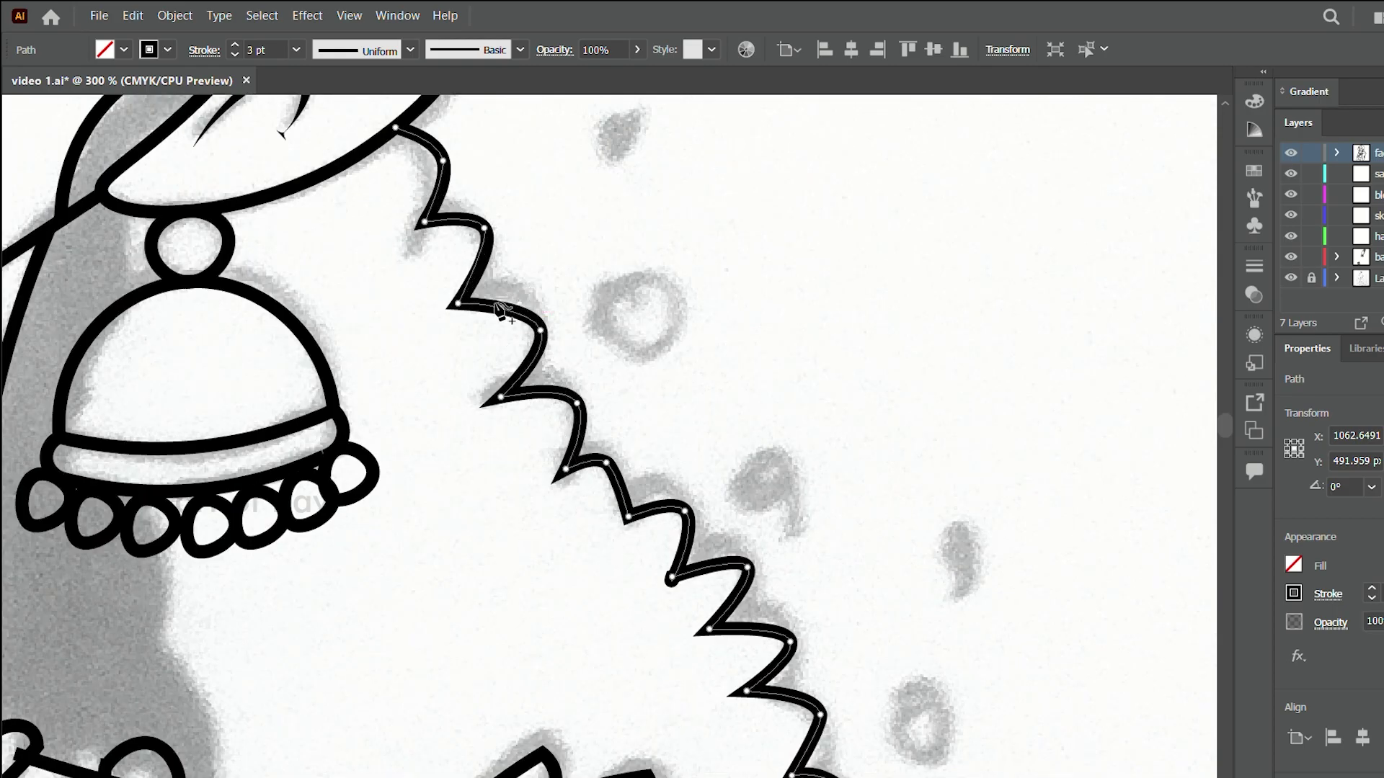
scroll(500, 310, down, 2)
- Select the shoulder path and review the zigzag on the whole artboard
key(ctrl+0)
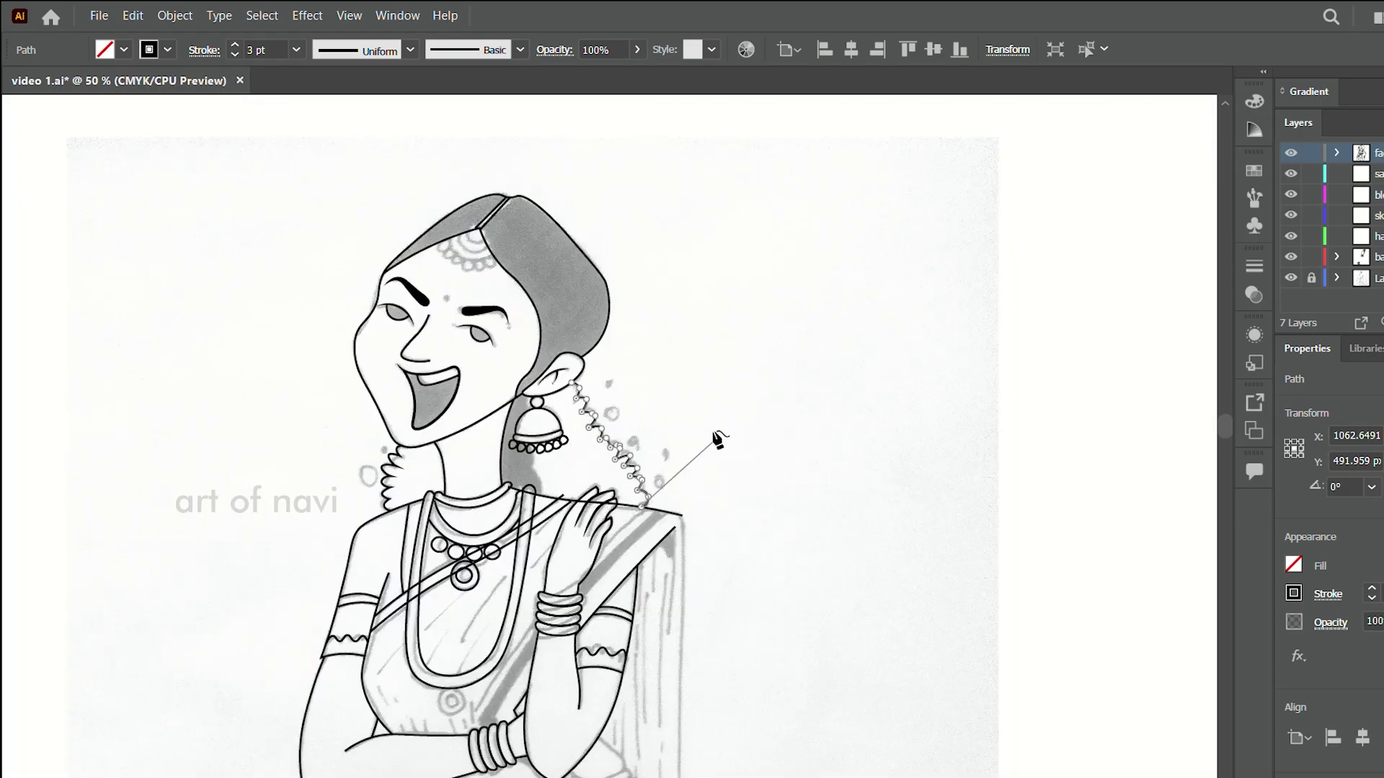
click(803, 348)
key(ctrl+1)
key(ctrl+0)
- Drag the round pendant lower down the chest
scroll(721, 433, up, 4)
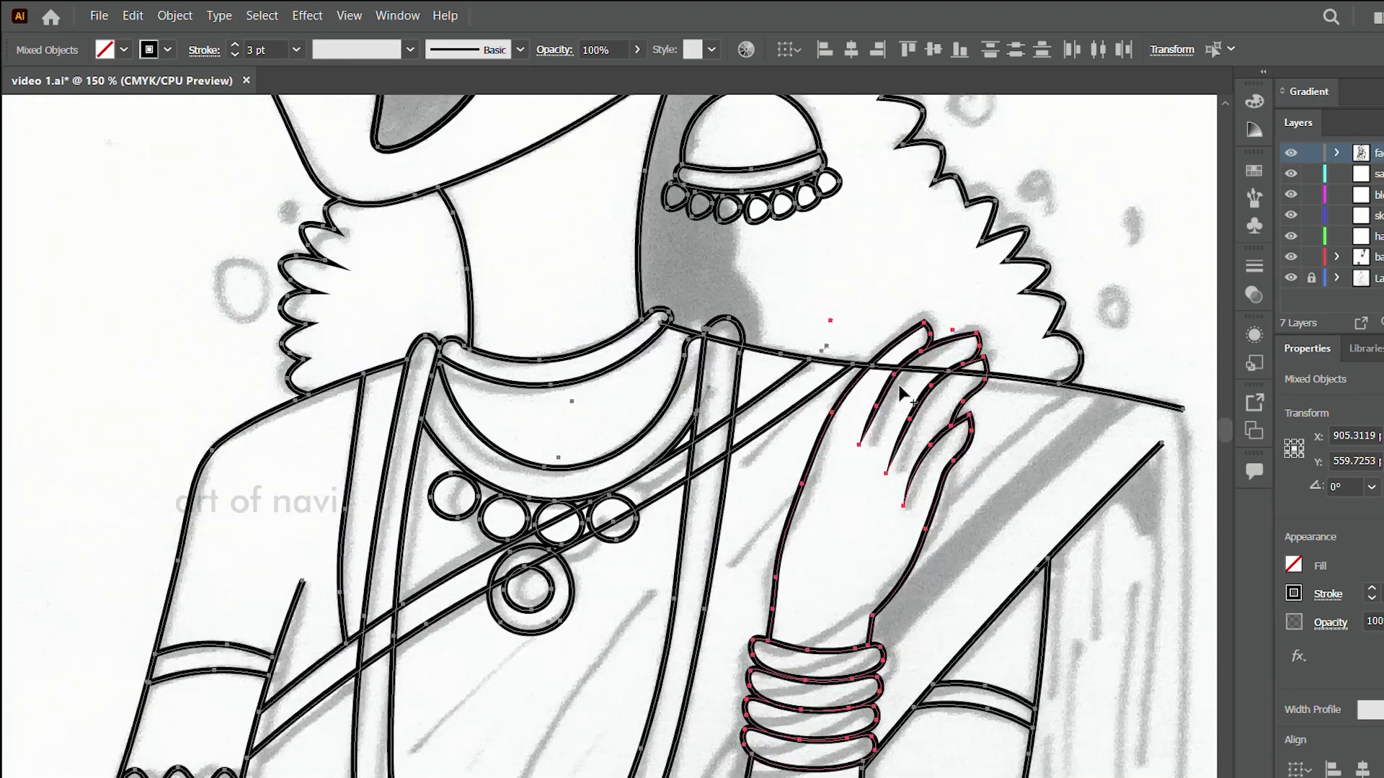
shift+click(707, 451)
key(ctrl+1)
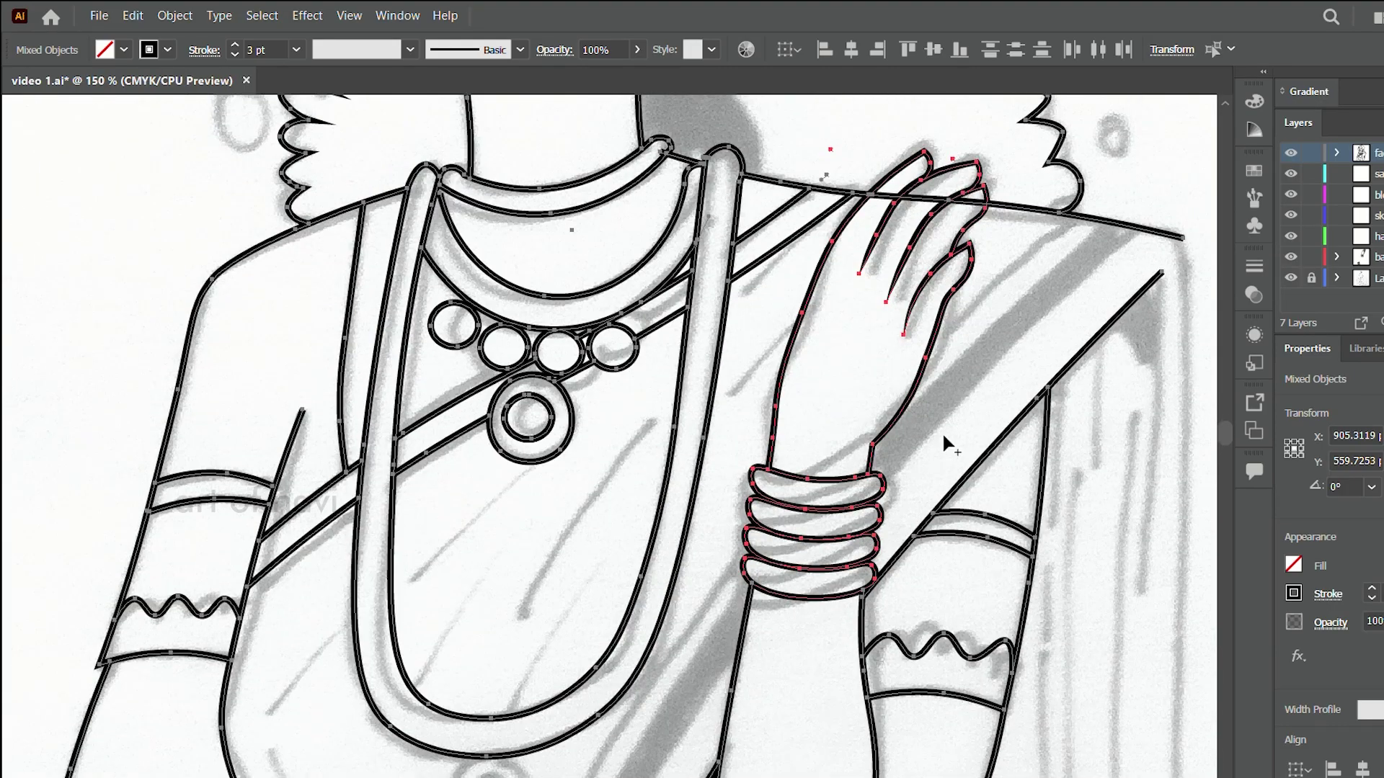
click(945, 441)
scroll(488, 254, down, 1)
drag(488, 254, 461, 509)
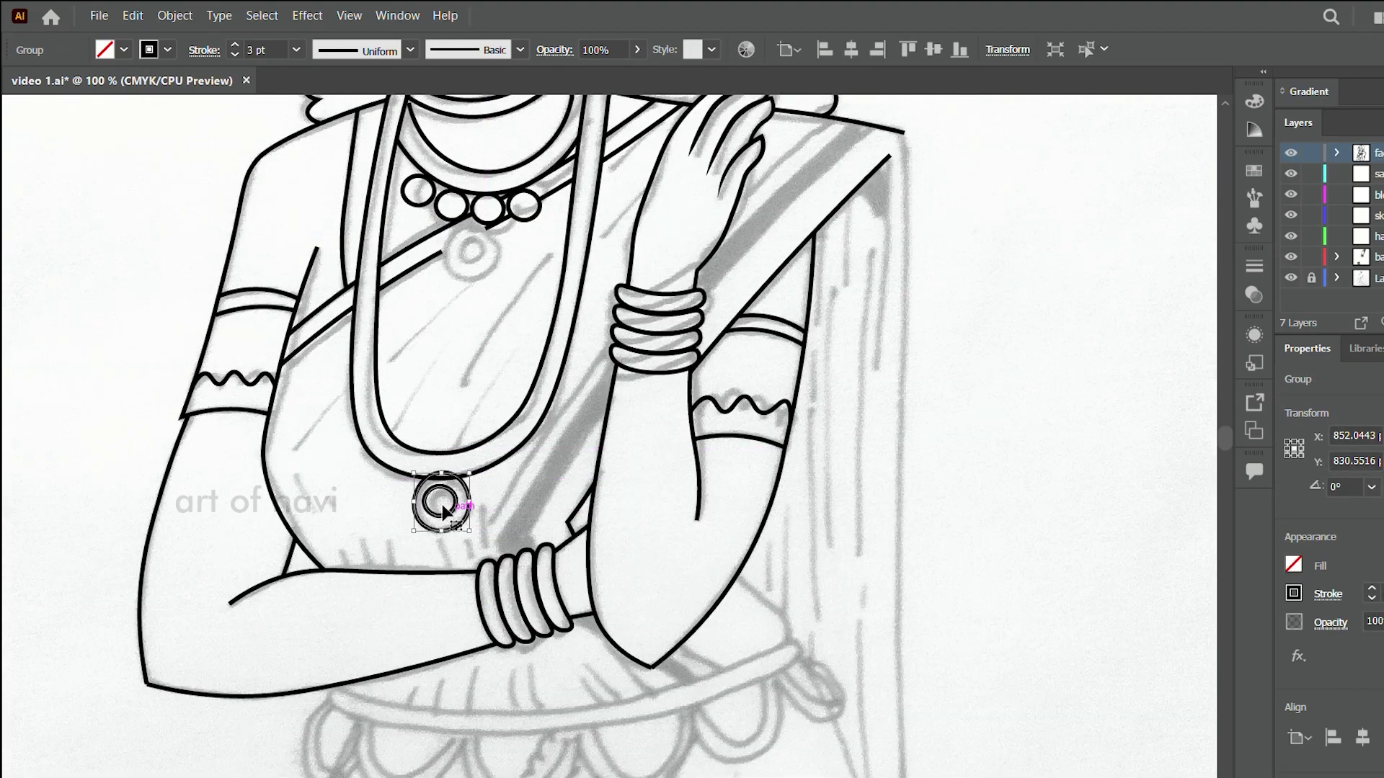
scroll(495, 452, down, 1)
scroll(609, 339, up, 3)
- Trace the sari edge line from the lower hand's fingers up across the chest
click(609, 236)
click(375, 595)
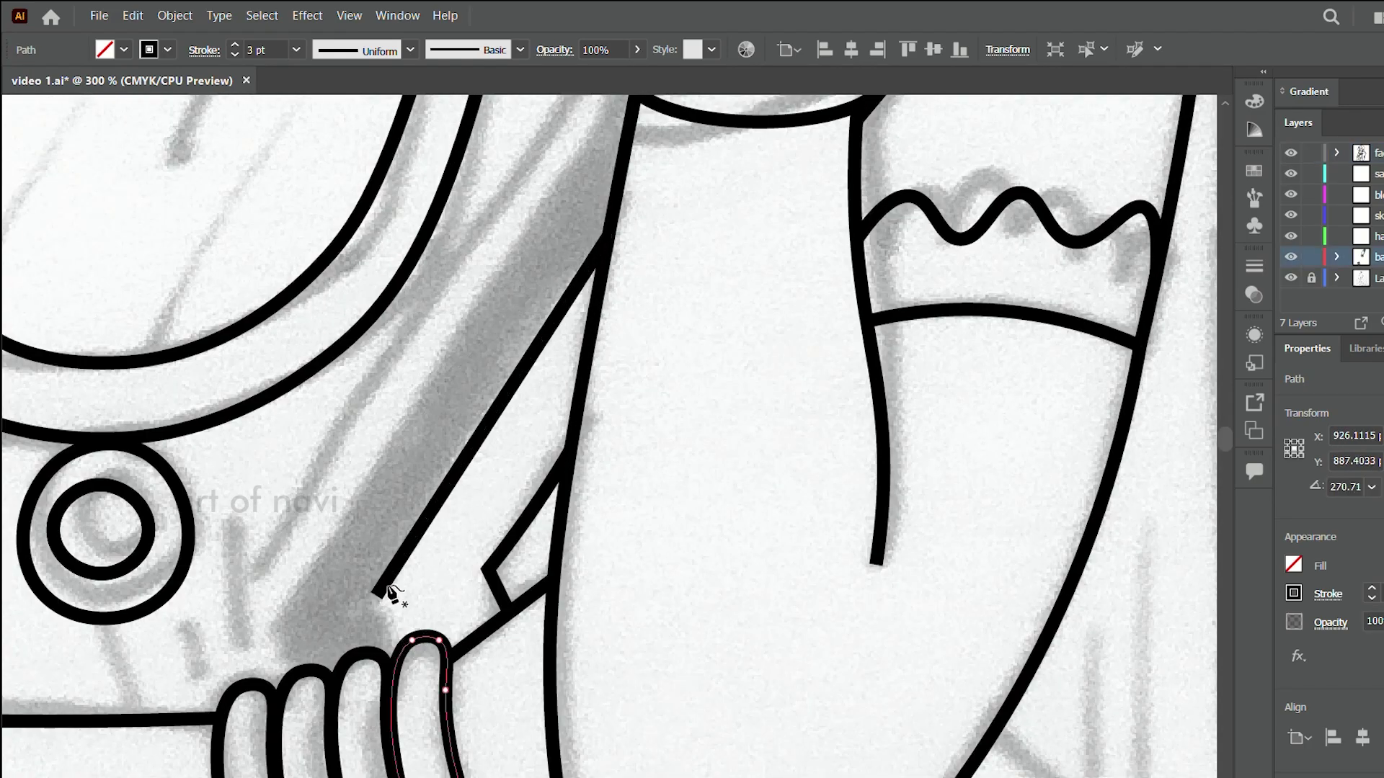
click(405, 645)
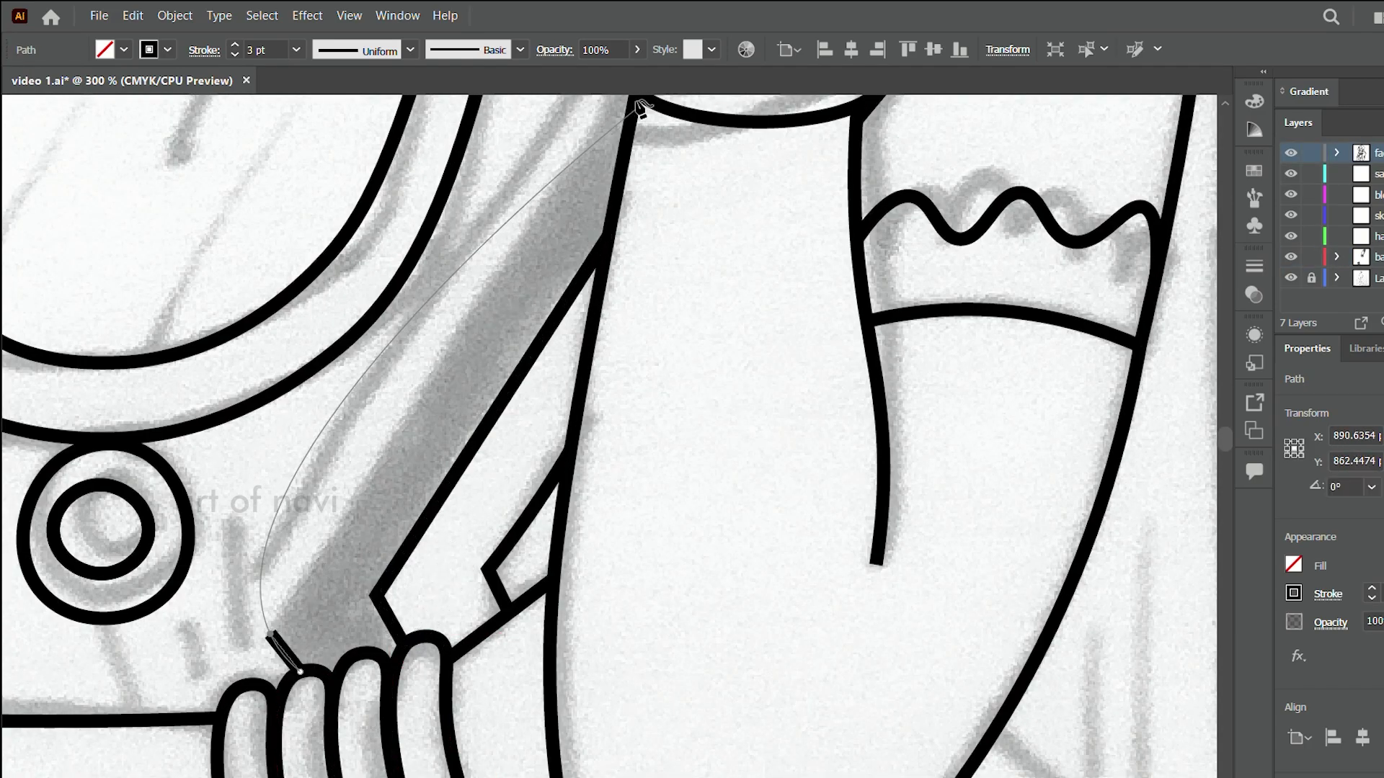
scroll(635, 108, down, 2)
scroll(705, 532, up, 2)
scroll(865, 325, up, 2)
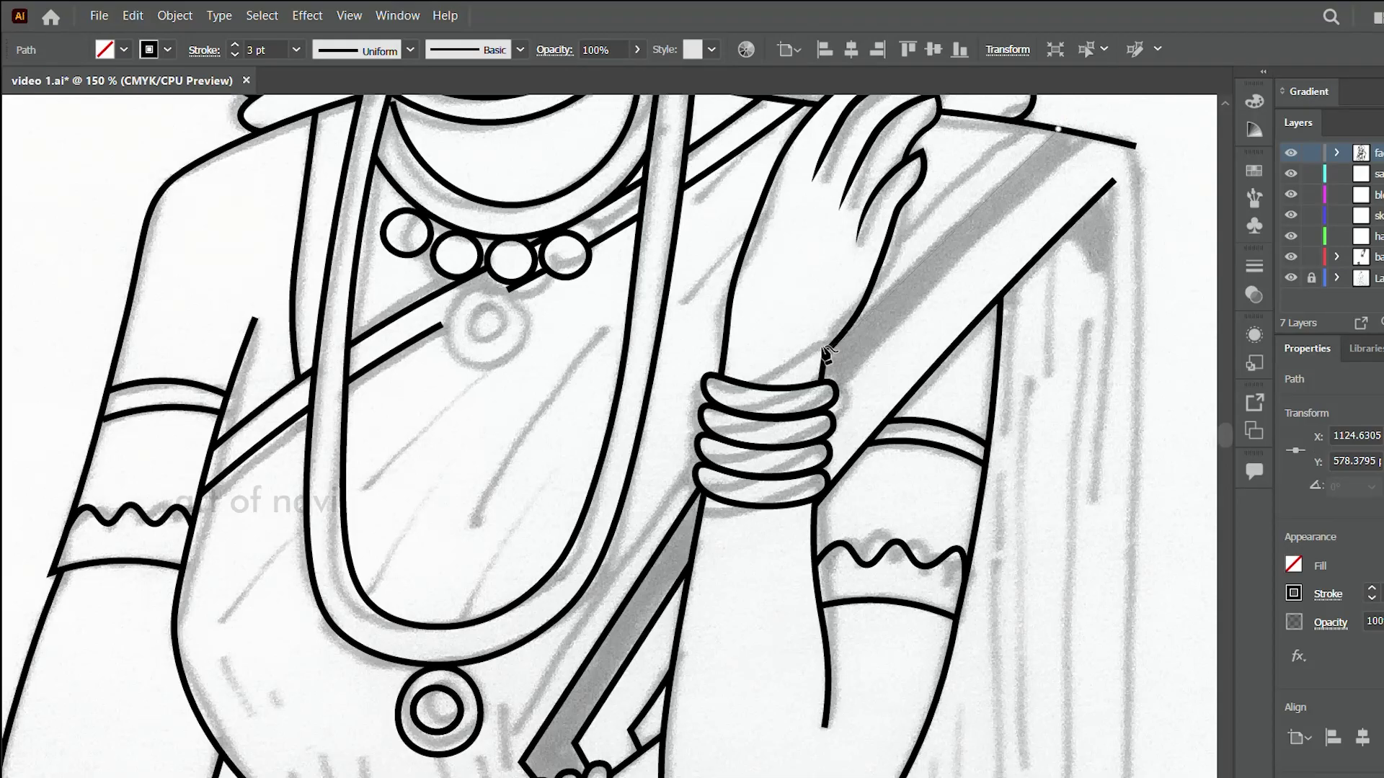
- Draw a rounded waistband and tilt it to follow the sketch
scroll(365, 550, down, 5)
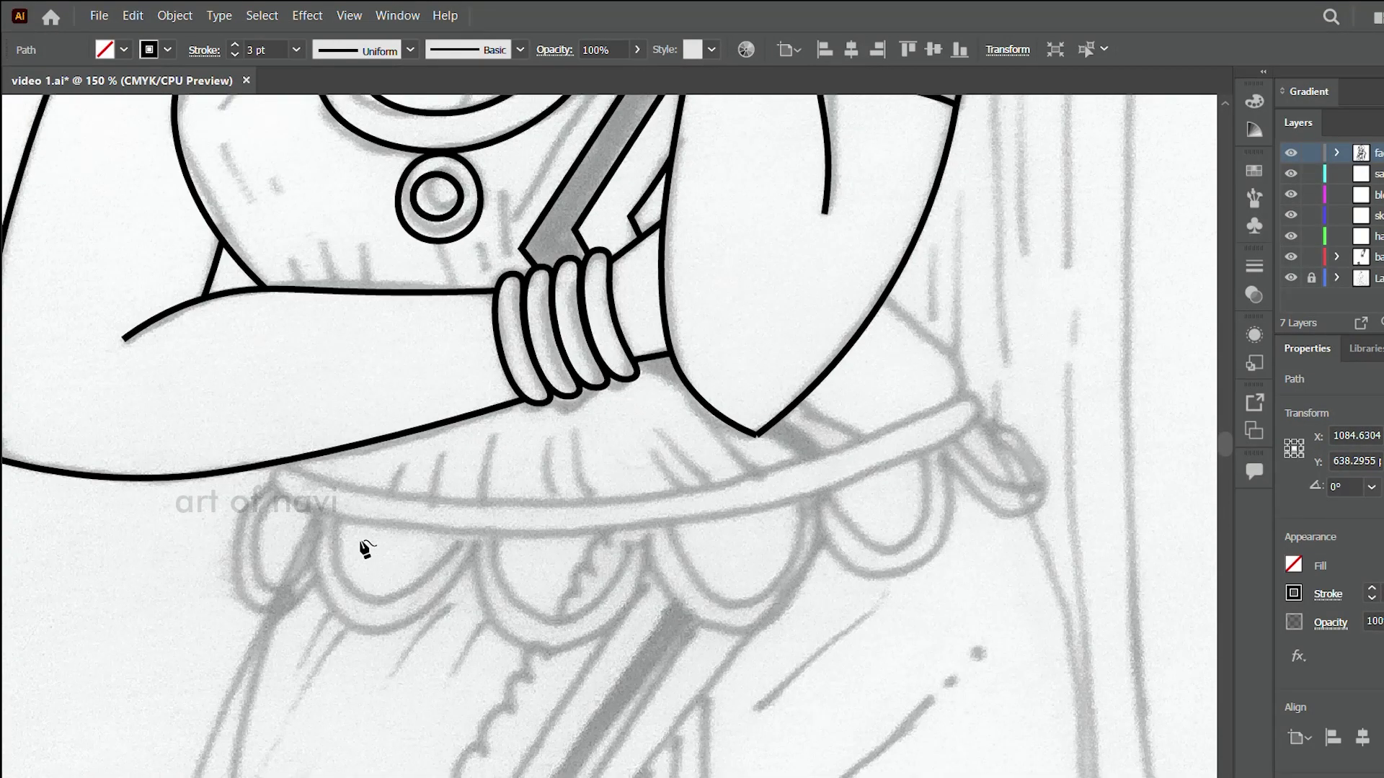
scroll(365, 549, down, 1)
drag(279, 393, 998, 426)
mouse_move(639, 426)
mouse_down()
mouse_move(640, 447)
mouse_move(585, 461)
mouse_up()
drag(1002, 402, 994, 346)
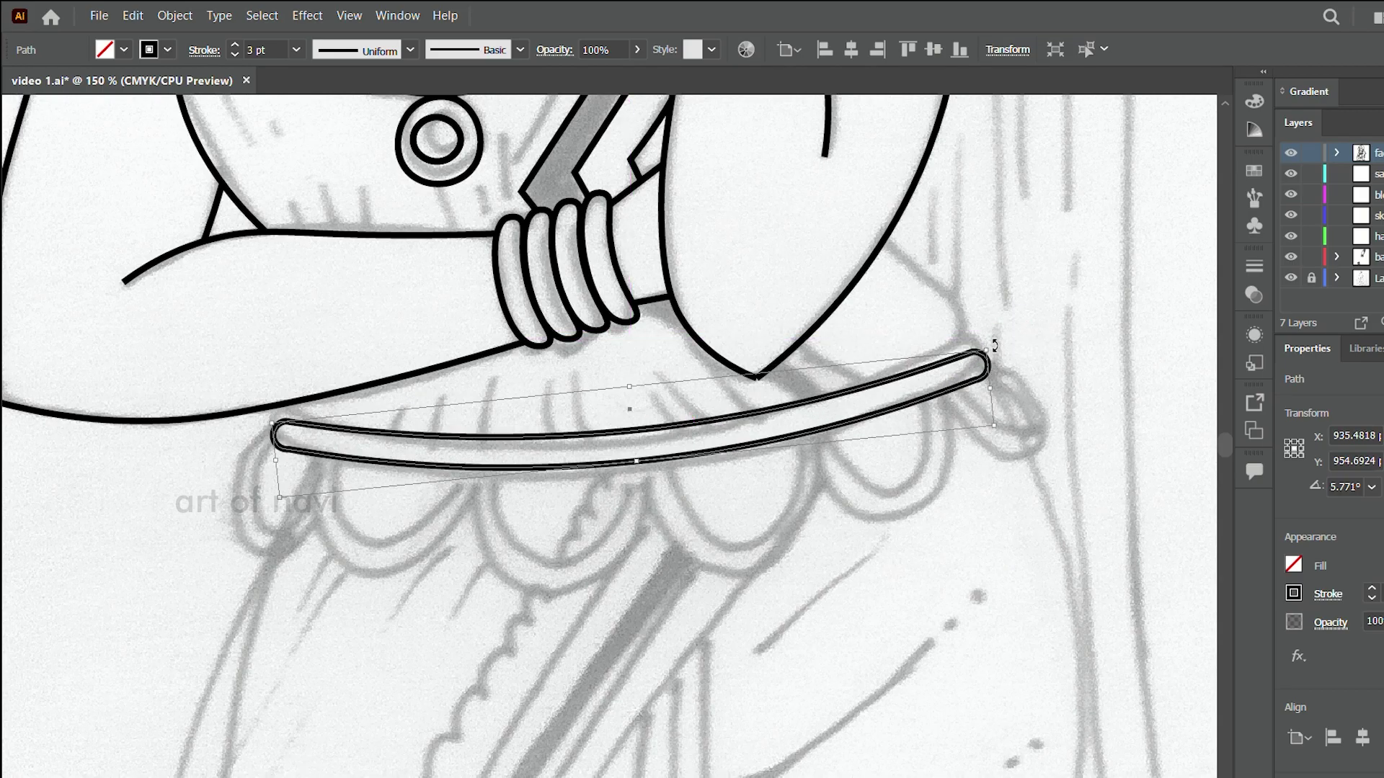
scroll(994, 346, up, 1)
scroll(325, 348, down, 5)
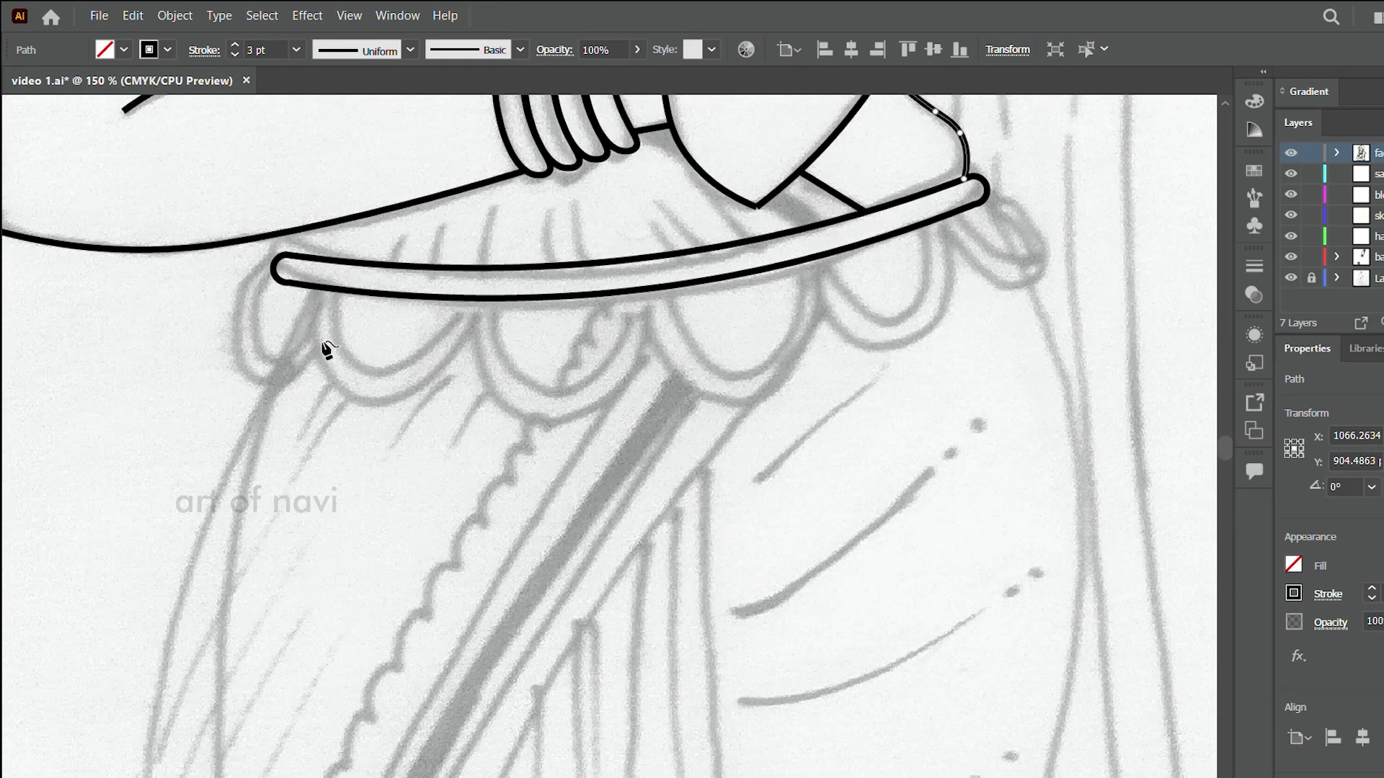
- Trace the skirt's left side and curved right side, bending the outline to match the sketch
click(324, 349)
scroll(348, 579, down, 5)
click(347, 579)
scroll(669, 554, down, 5)
scroll(669, 554, down, 1)
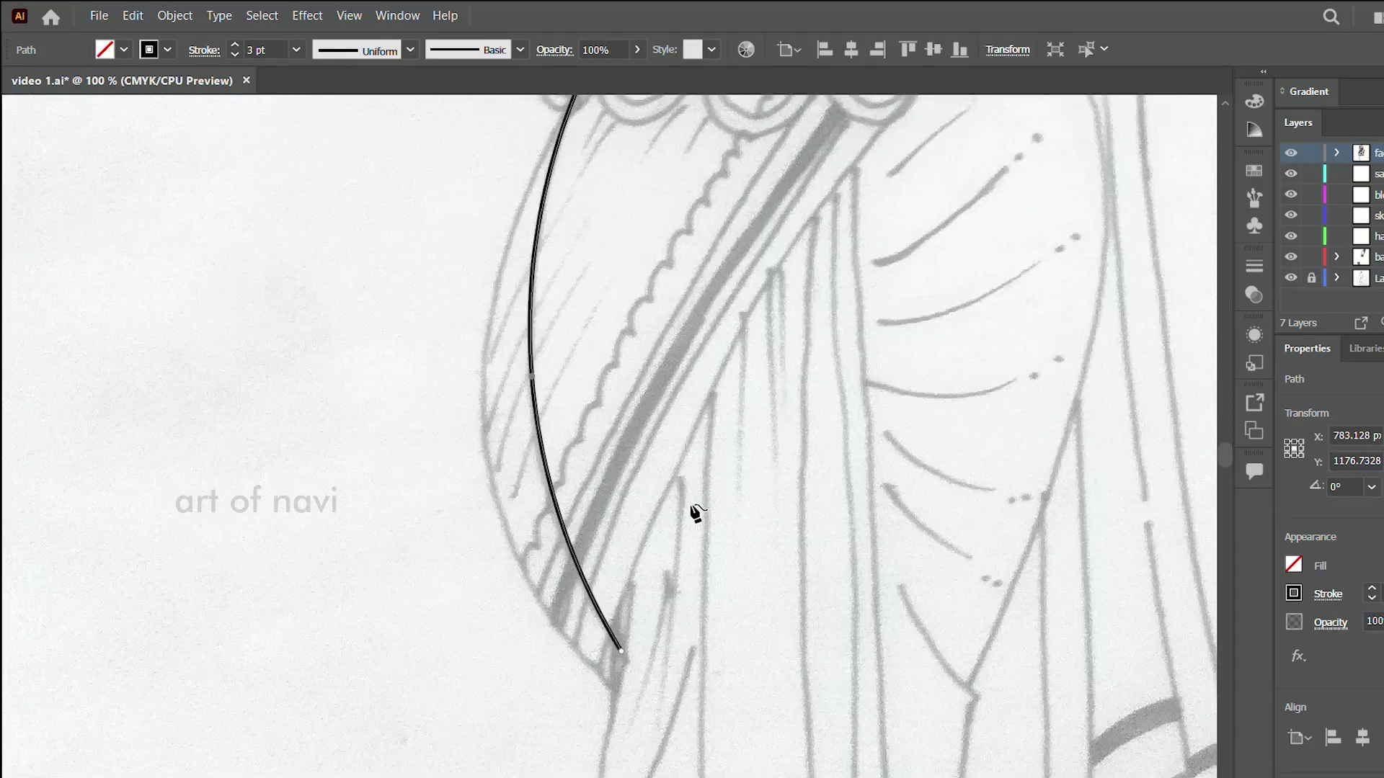
scroll(692, 516, down, 3)
click(988, 605)
scroll(988, 606, up, 3)
drag(1103, 231, 1105, 317)
scroll(1105, 317, up, 4)
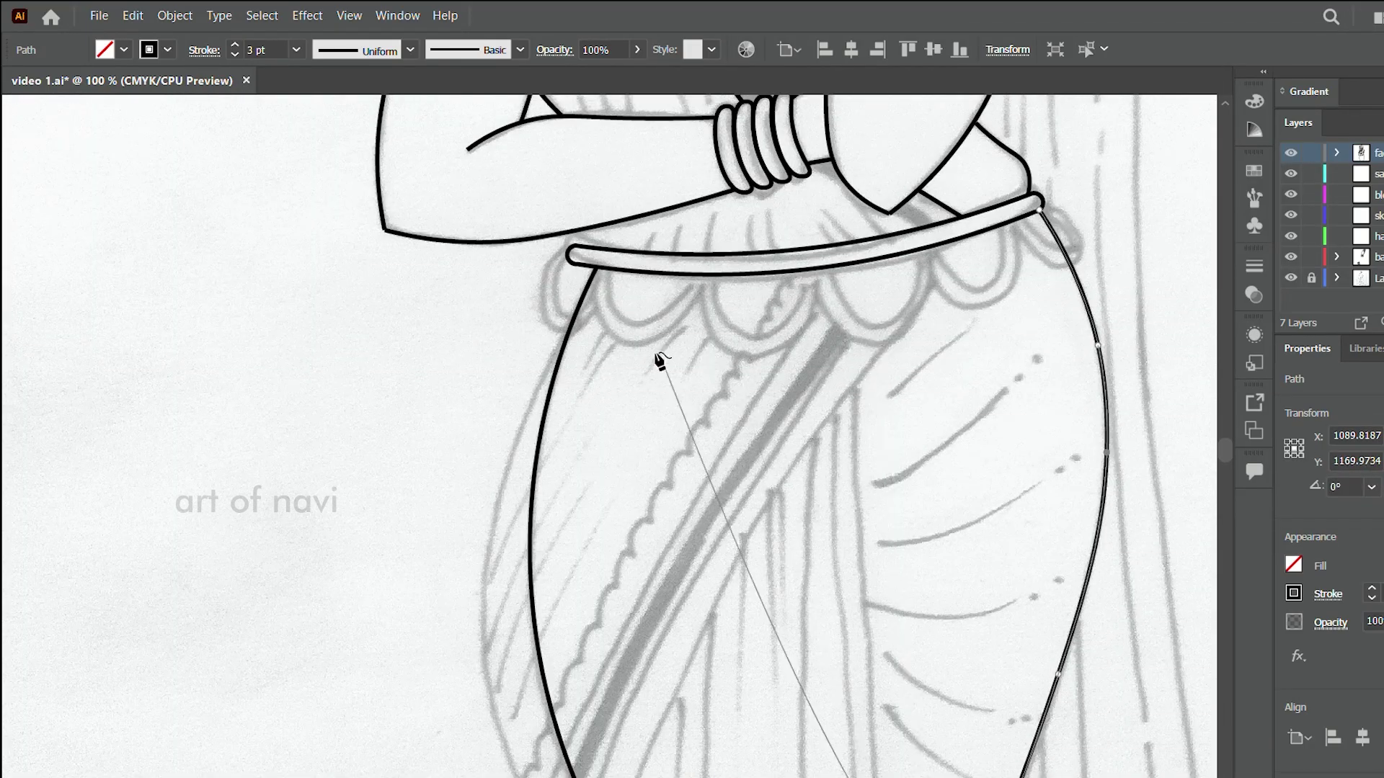
scroll(574, 321, down, 10)
- Draw two straight pleat lines and one curved pleat line down to the hem
click(641, 160)
click(593, 424)
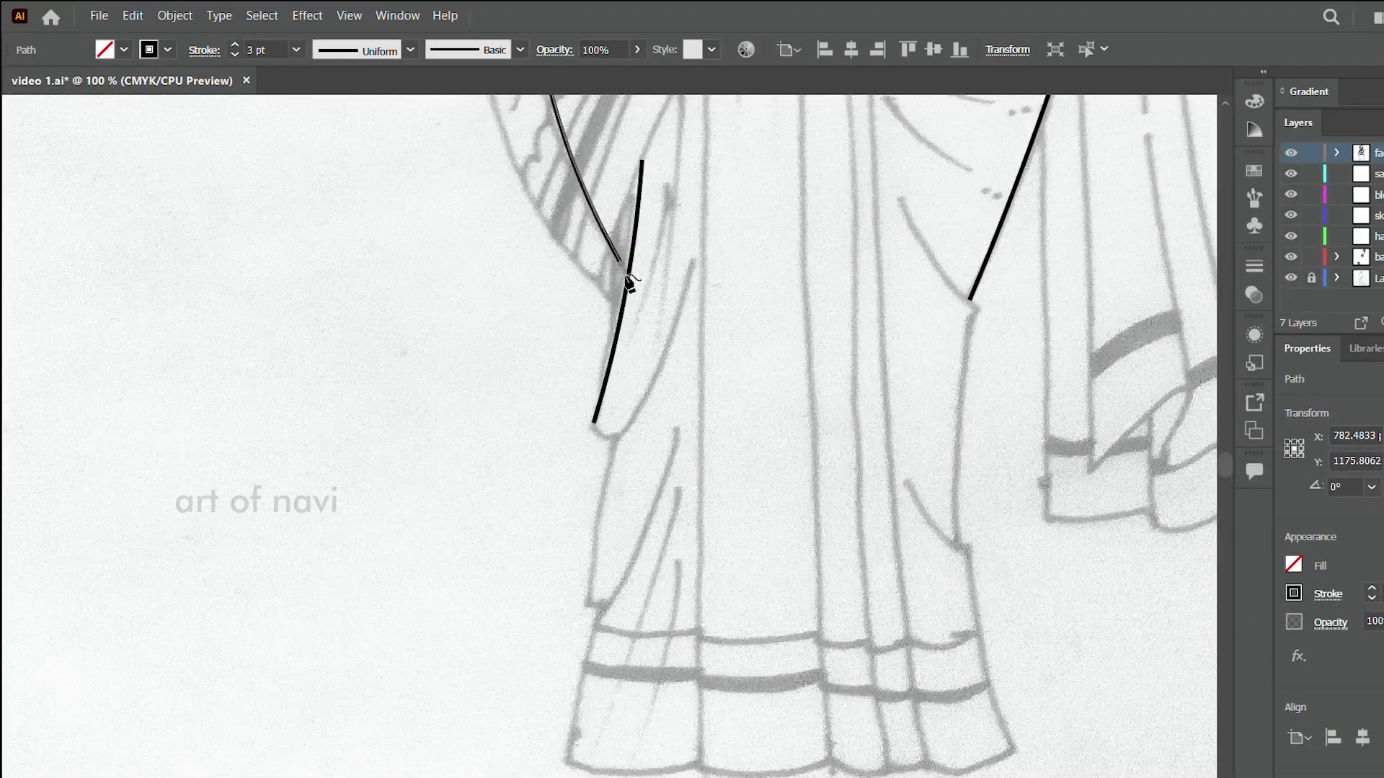
scroll(629, 283, down, 3)
click(677, 328)
click(599, 521)
click(692, 166)
click(616, 336)
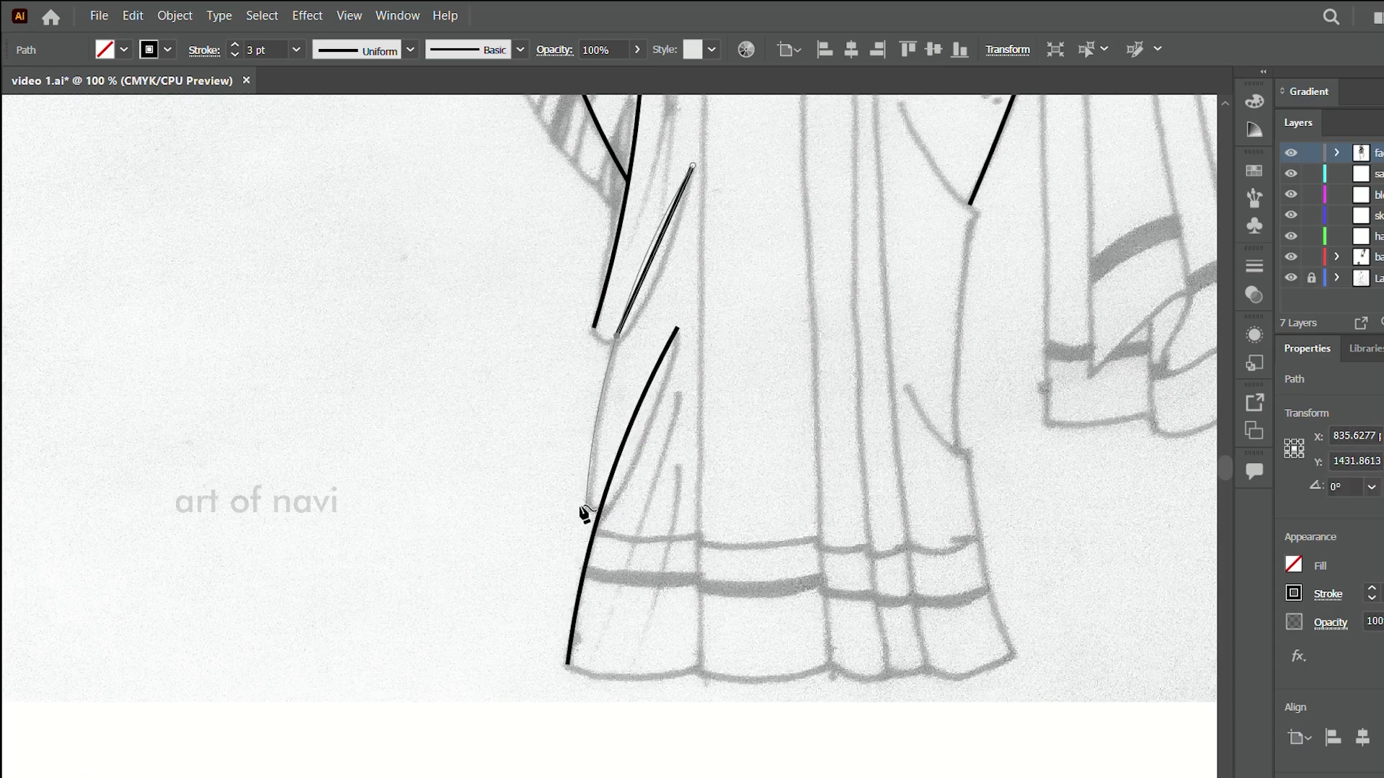
click(583, 554)
scroll(649, 345, up, 3)
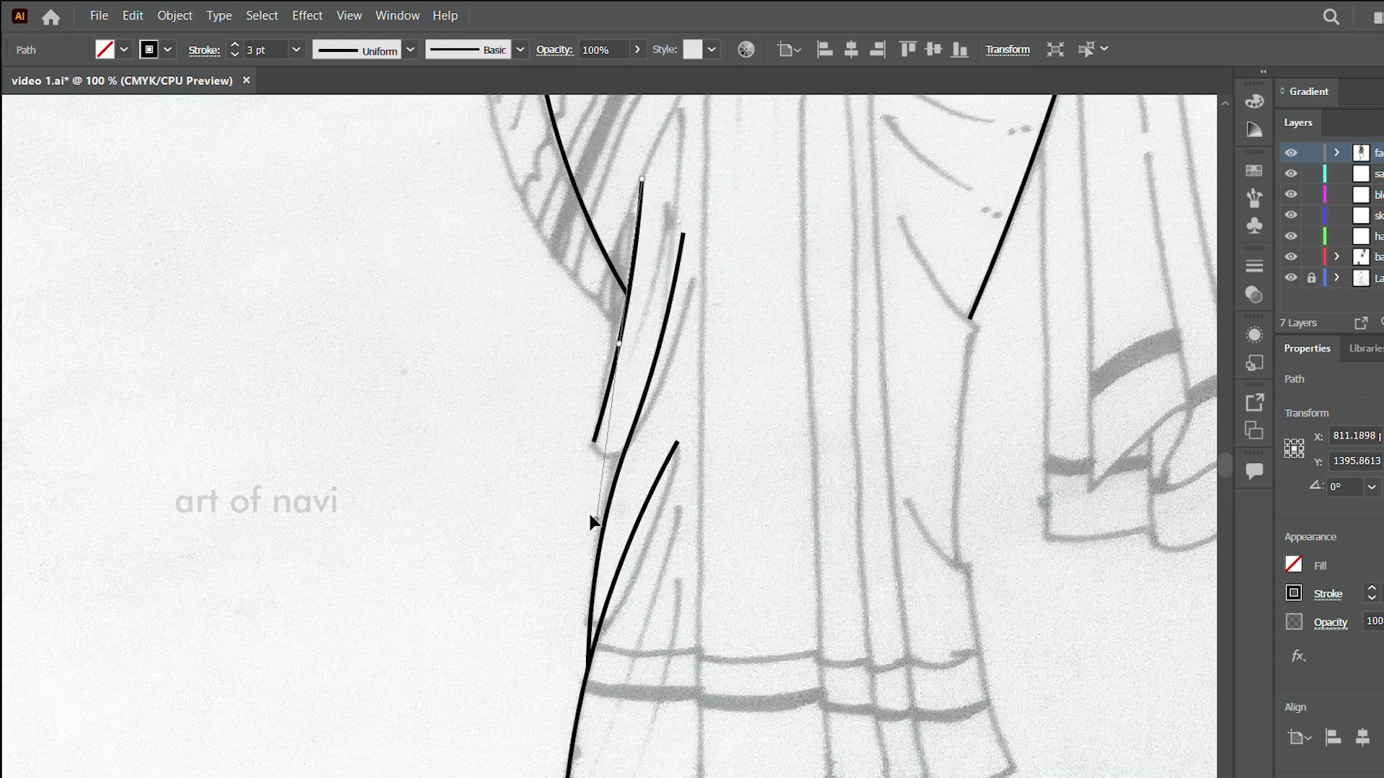
scroll(674, 331, up, 5)
- Run a long pleat line from the waistband down to the hem
click(958, 192)
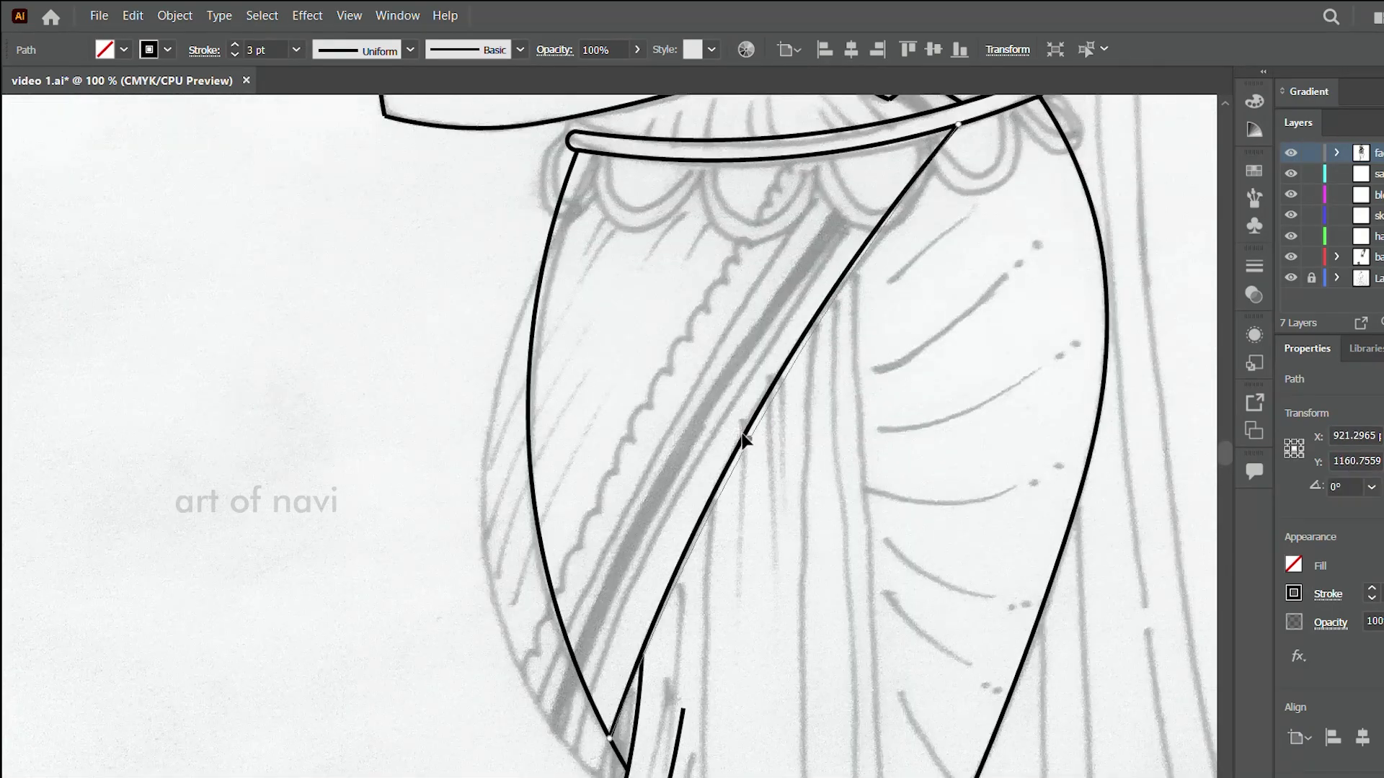
scroll(886, 476, down, 5)
scroll(872, 375, up, 3)
scroll(937, 649, down, 3)
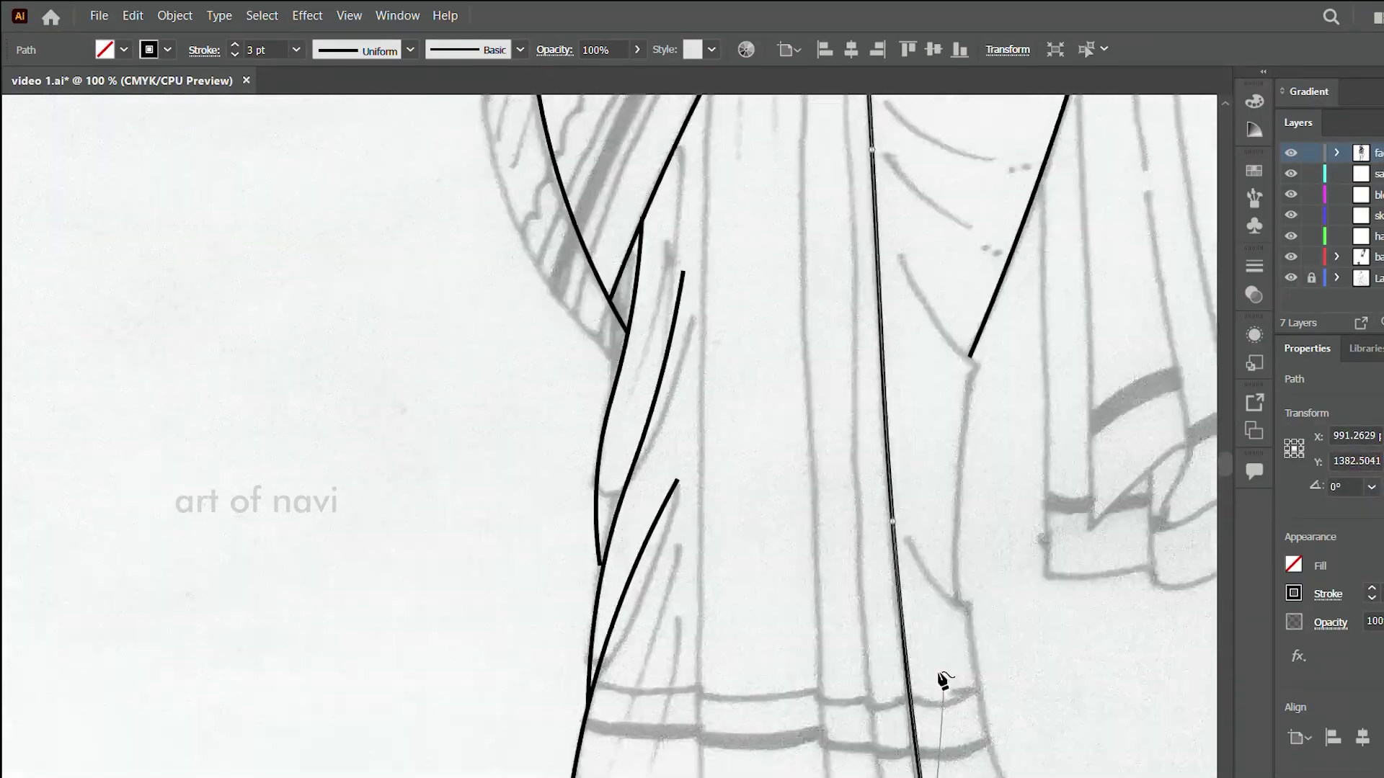
scroll(937, 648, down, 2)
click(926, 499)
scroll(878, 500, up, 5)
- Add another pleat line ending at the hem
click(875, 355)
click(818, 555)
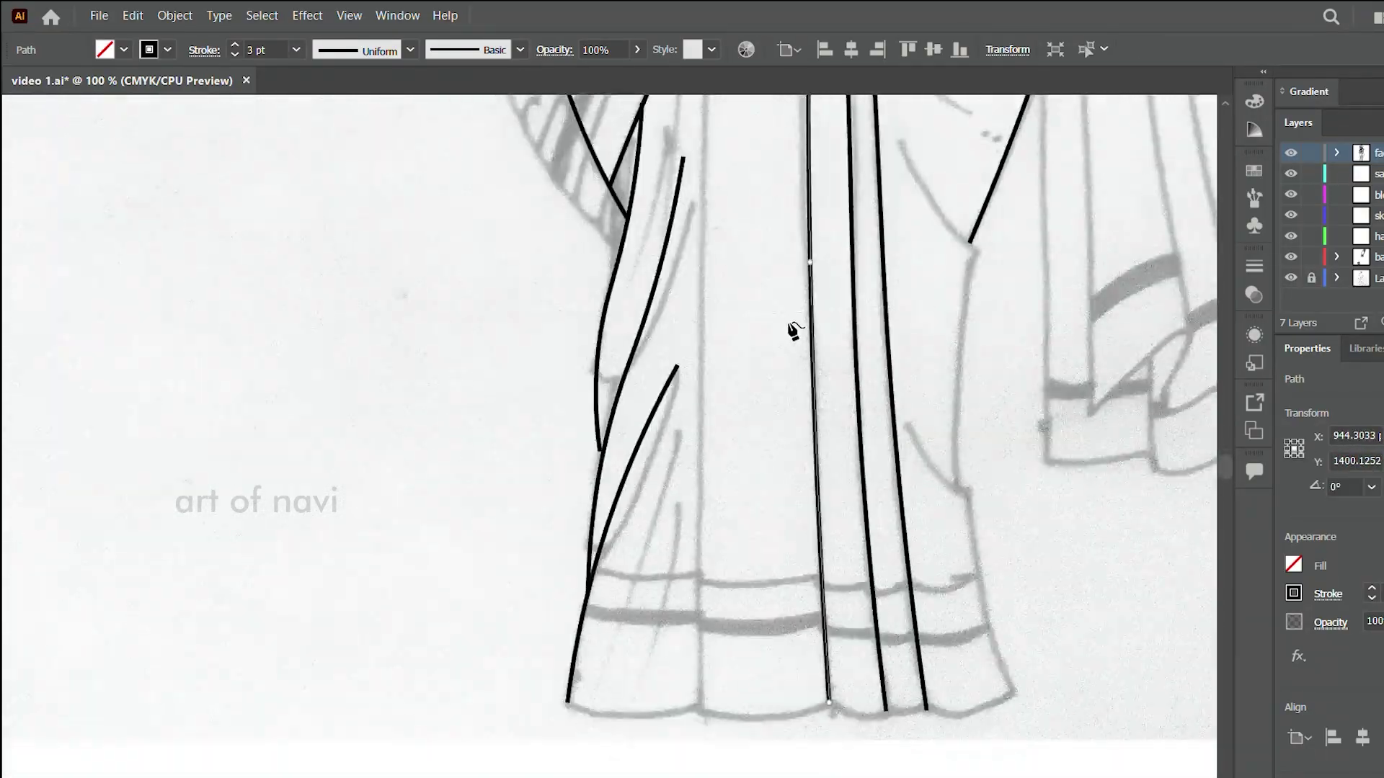
scroll(797, 334, down, 2)
click(751, 598)
scroll(751, 288, up, 5)
- Draw one more vertical pleat line to the hem and save the drawing
click(725, 293)
scroll(671, 559, down, 5)
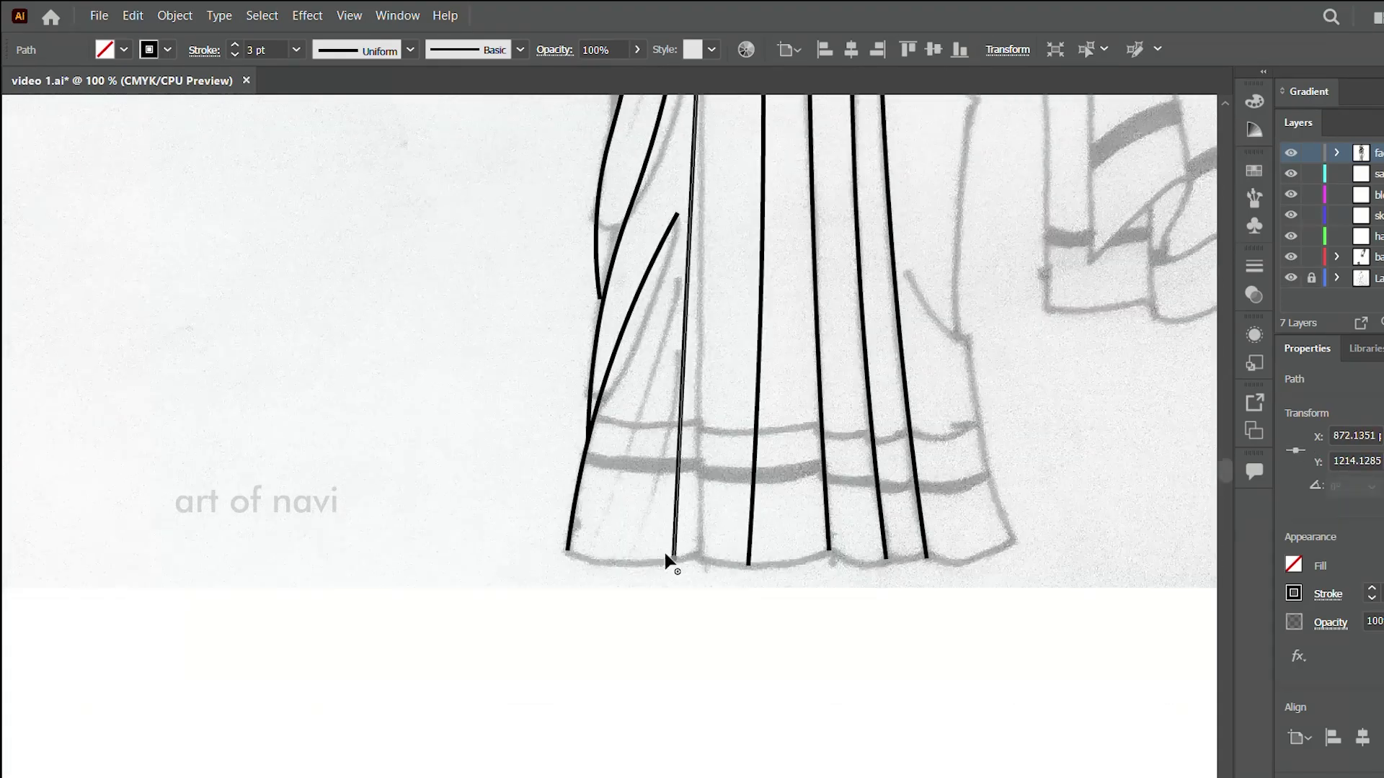
click(671, 559)
scroll(714, 173, up, 5)
click(712, 171)
scroll(829, 216, down, 5)
key(ctrl+s)
scroll(930, 296, down, 2)
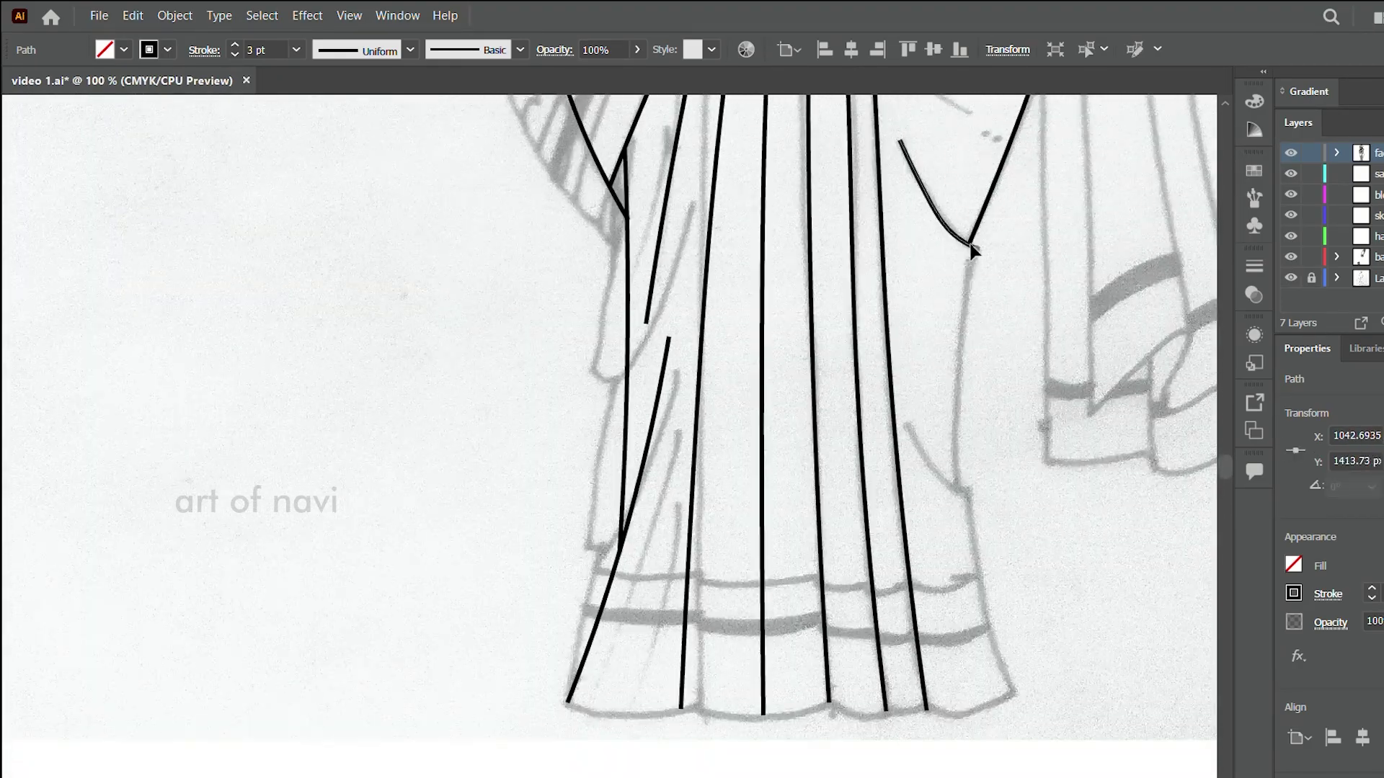
- Trace the right drape edge curving down to the hem
click(960, 492)
scroll(932, 247, up, 2)
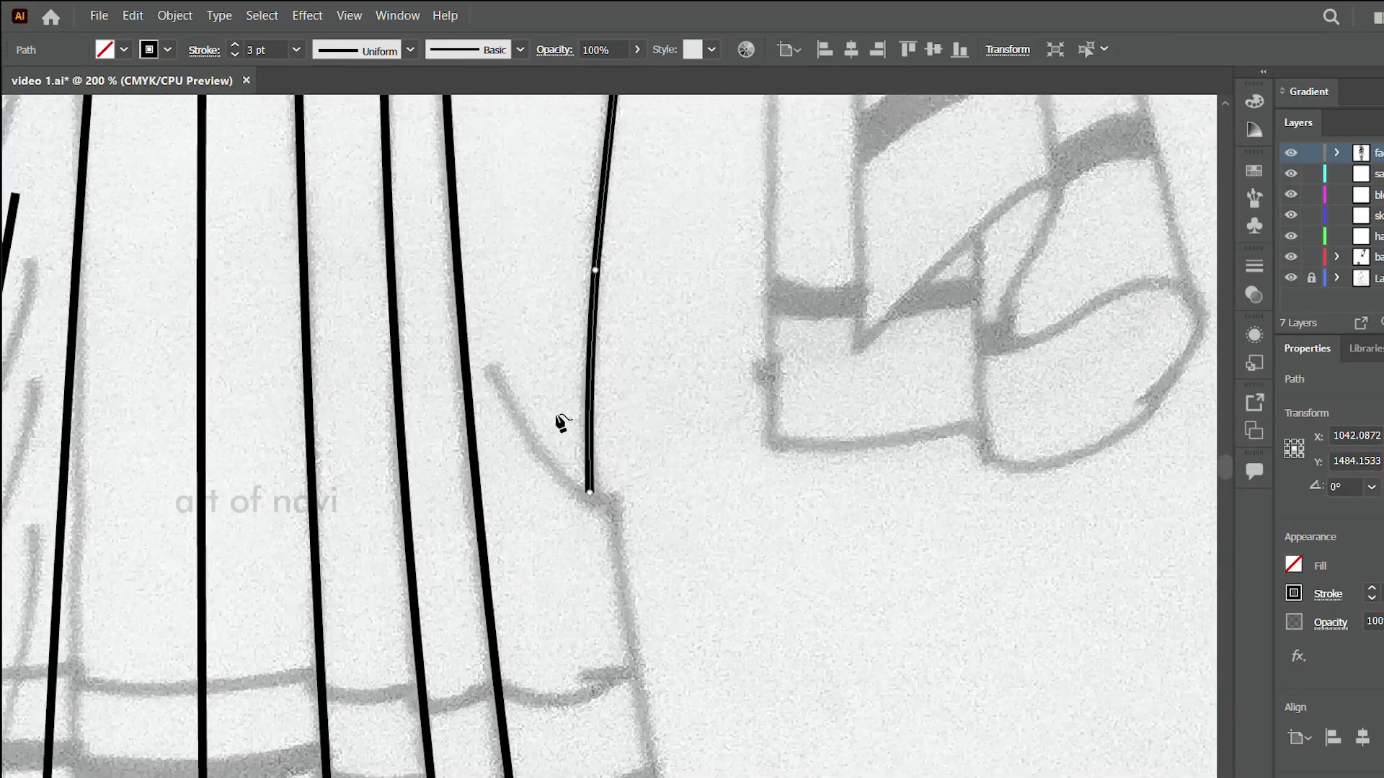
click(590, 492)
scroll(577, 433, down, 4)
click(686, 695)
scroll(627, 223, down, 2)
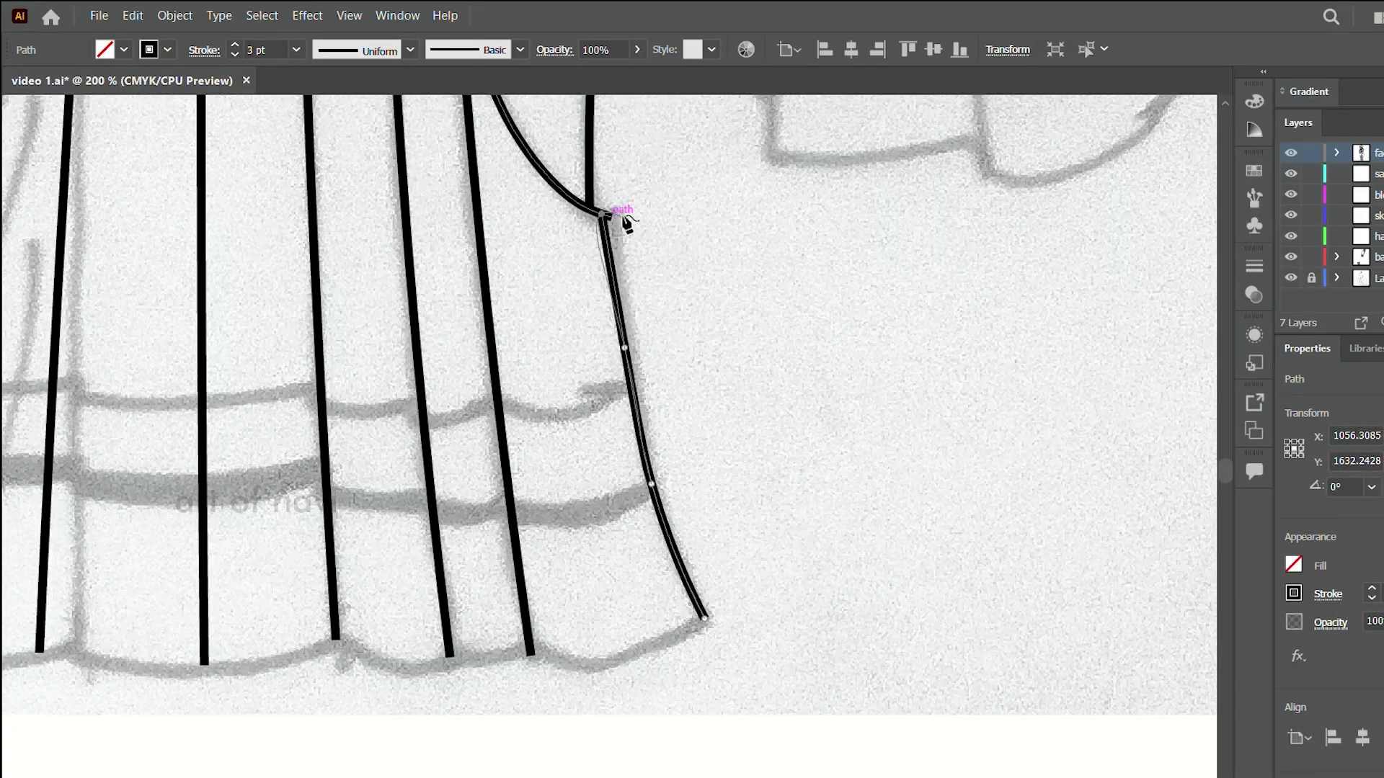
scroll(660, 224, down, 3)
scroll(802, 239, up, 2)
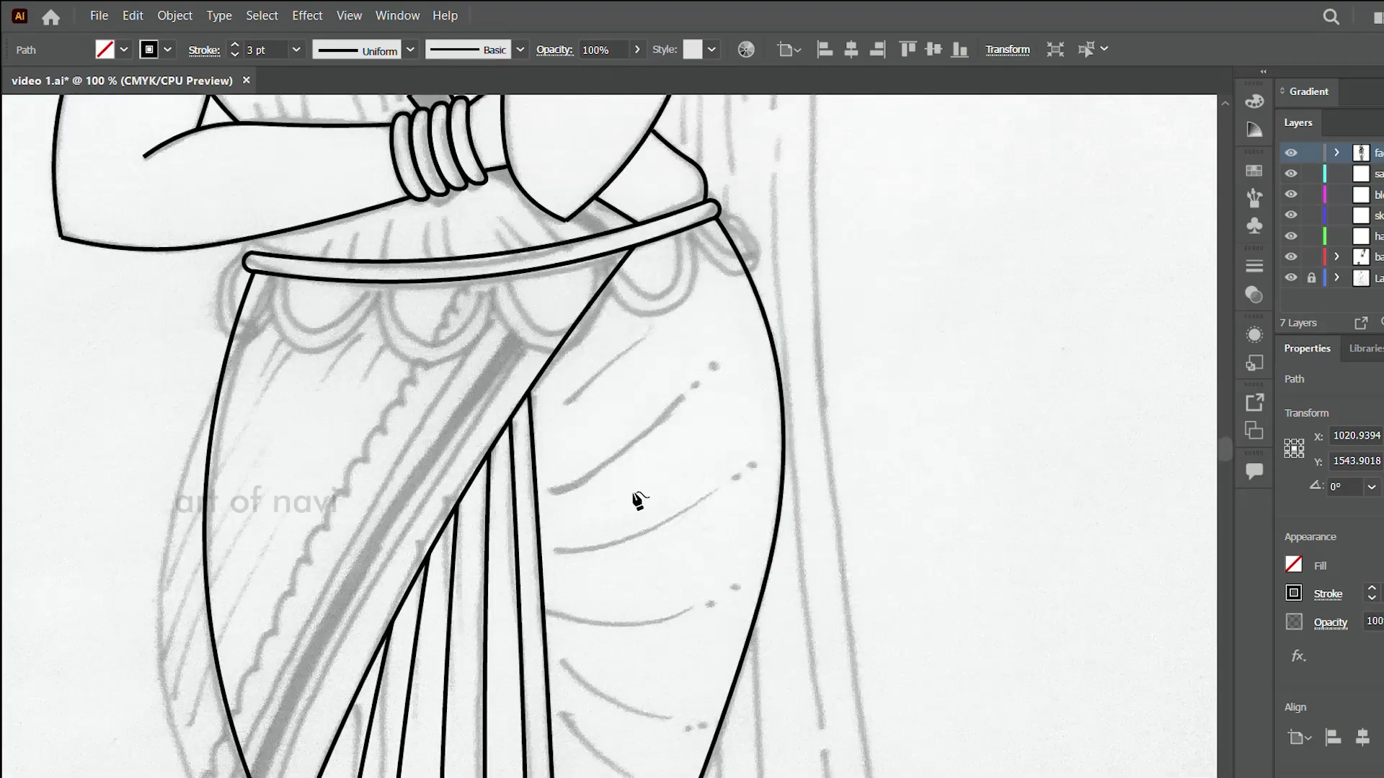
scroll(261, 243, up, 3)
scroll(524, 463, down, 2)
- Draw a U-shaped loop with an outer curve and tilt it onto the belt
scroll(880, 603, right, 5)
click(960, 371)
click(1074, 366)
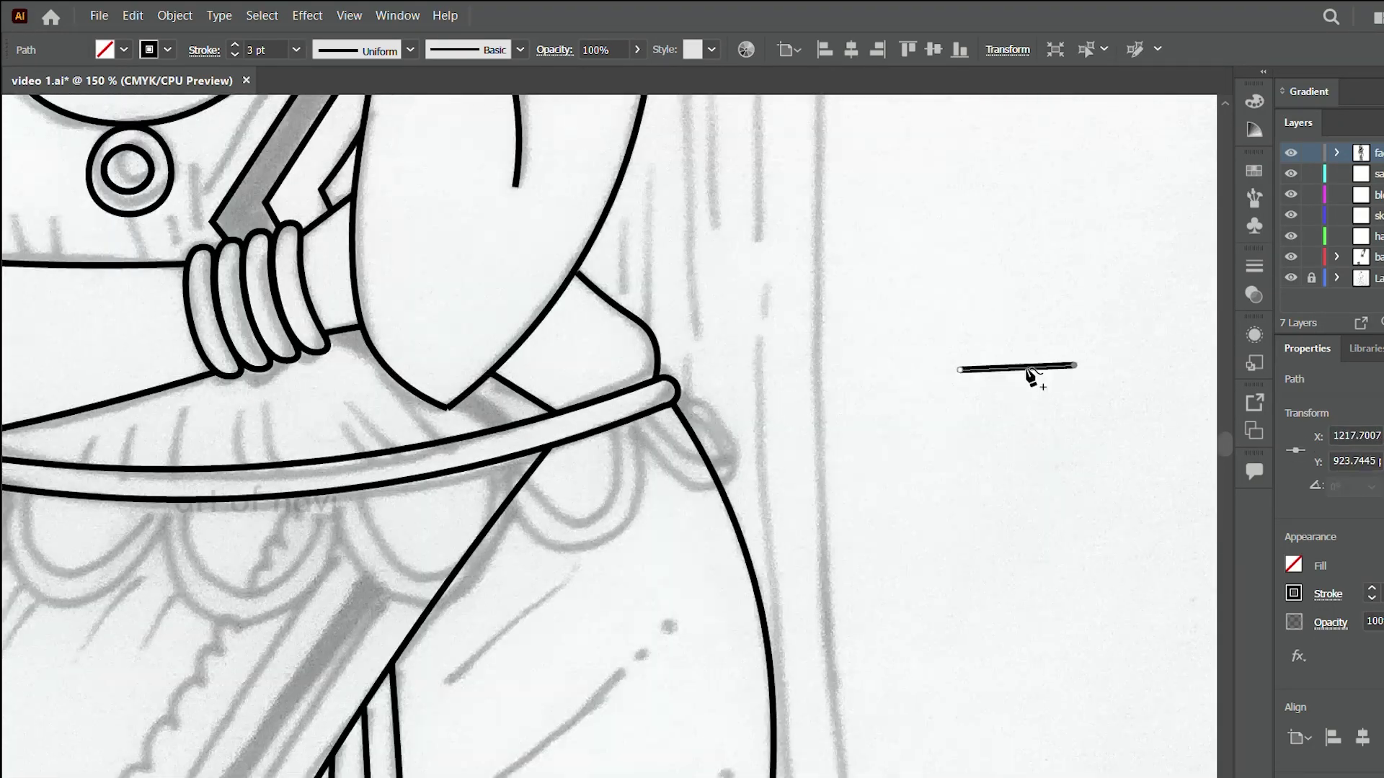
click(1007, 467)
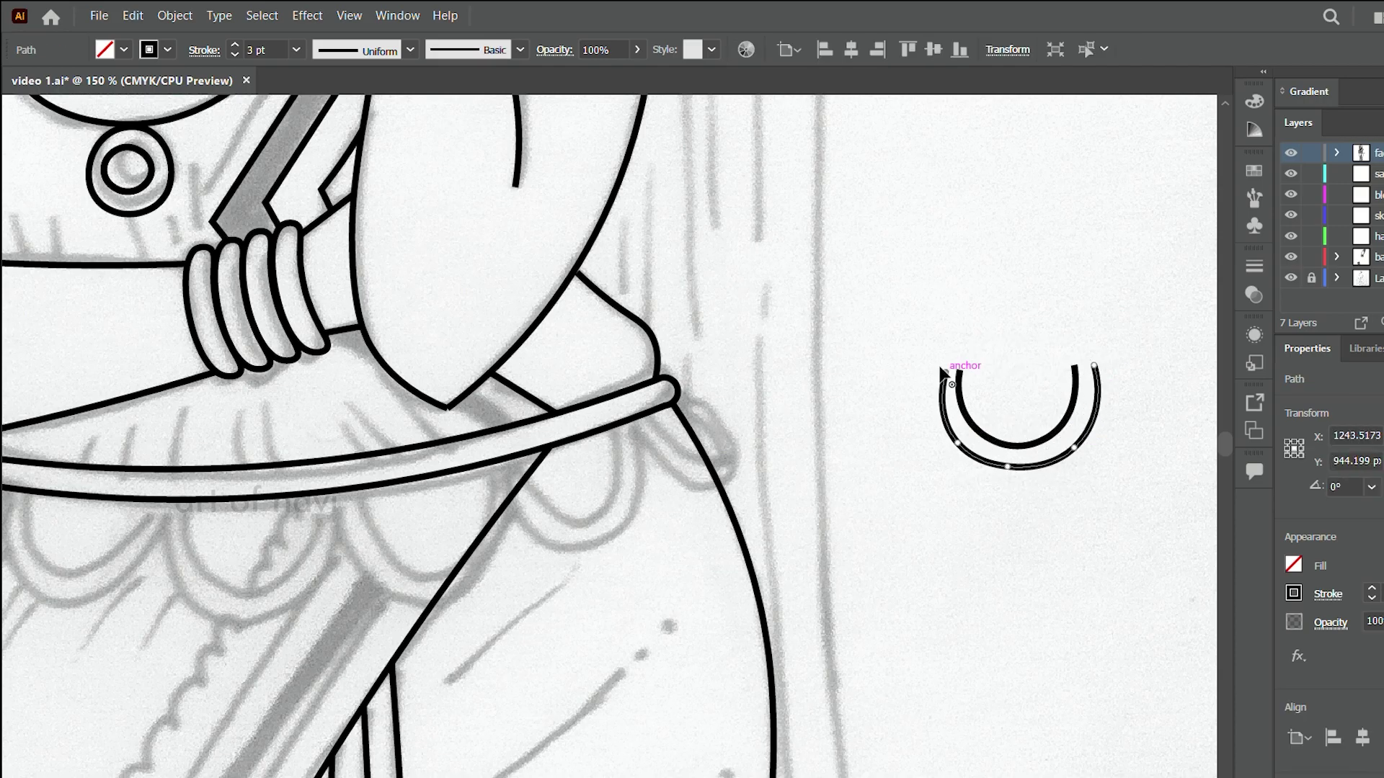
drag(942, 373, 583, 532)
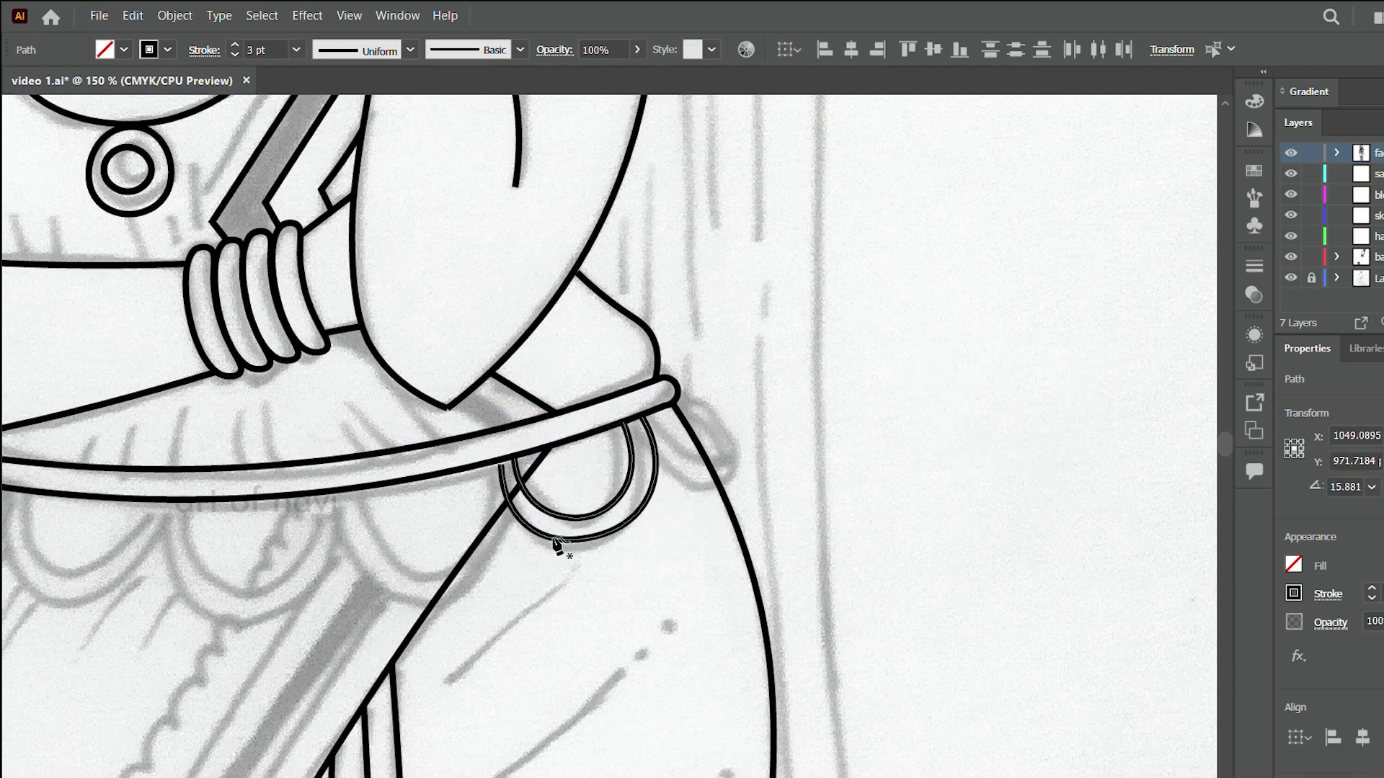
- Place tilted copies of the U loops leftward along the belt's curve
drag(594, 468, 433, 505)
scroll(375, 537, left, 2)
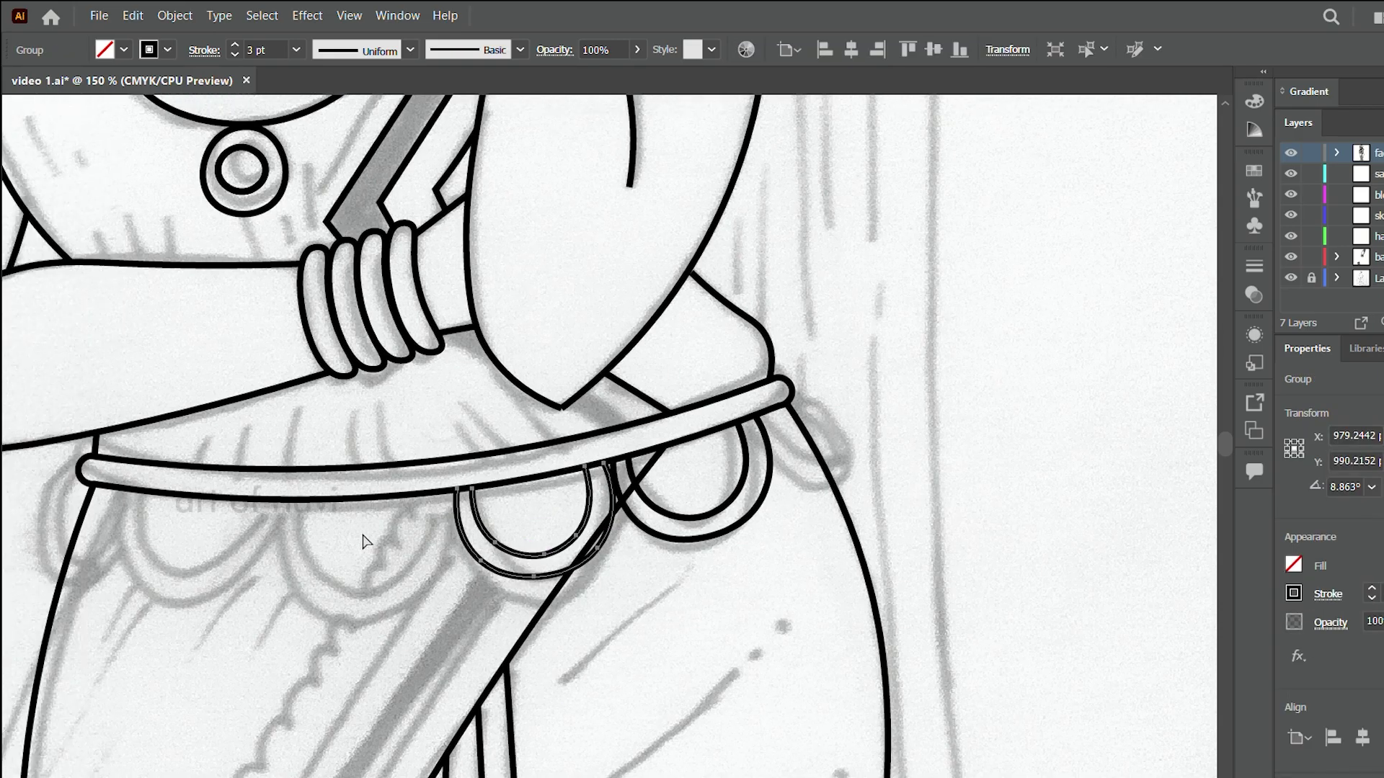
scroll(364, 541, left, 2)
drag(586, 548, 425, 551)
mouse_move(559, 602)
mouse_down()
mouse_move(525, 565)
mouse_move(361, 566)
mouse_up()
drag(389, 497, 393, 504)
mouse_move(341, 556)
mouse_down()
mouse_move(308, 604)
mouse_move(937, 461)
mouse_up()
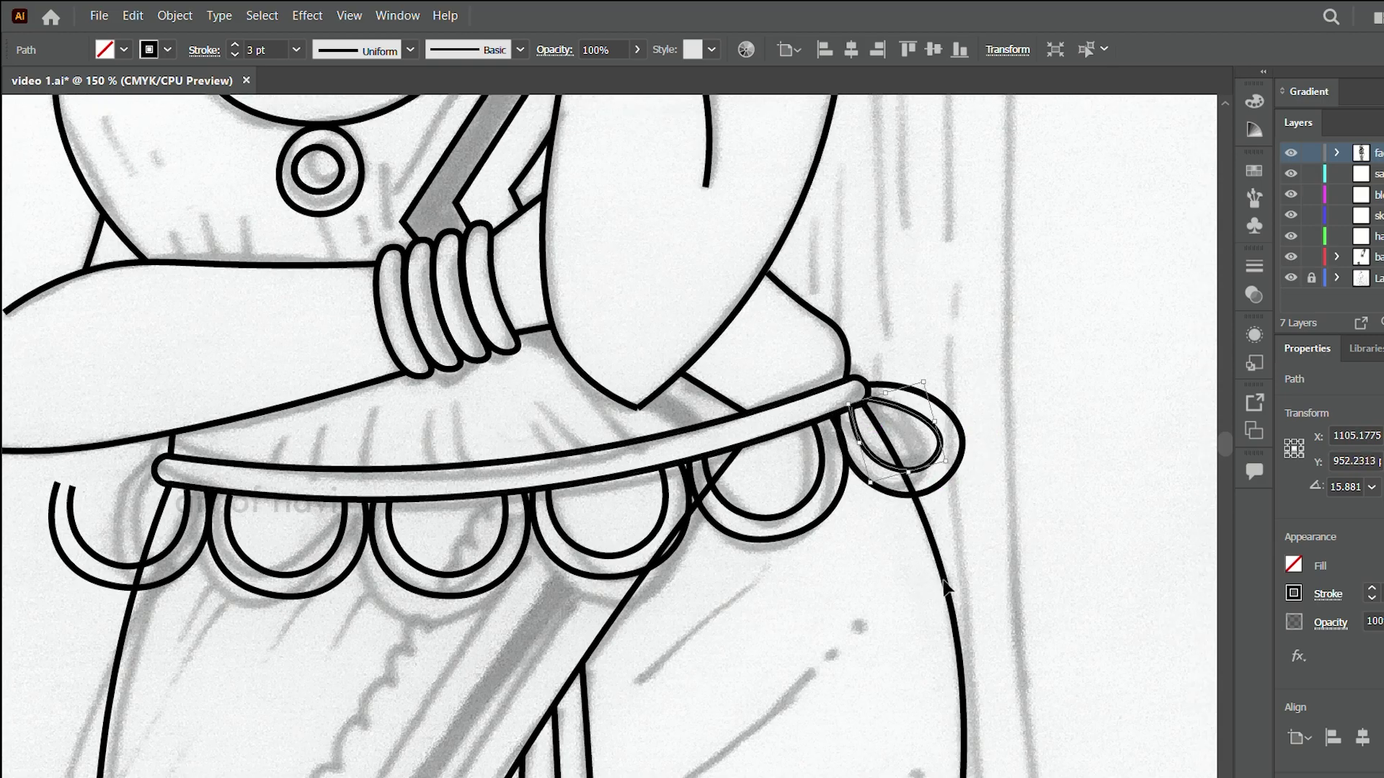
- Adjust the leftmost and rightmost end loops to sit against the belt
scroll(721, 468, left, 5)
click(535, 485)
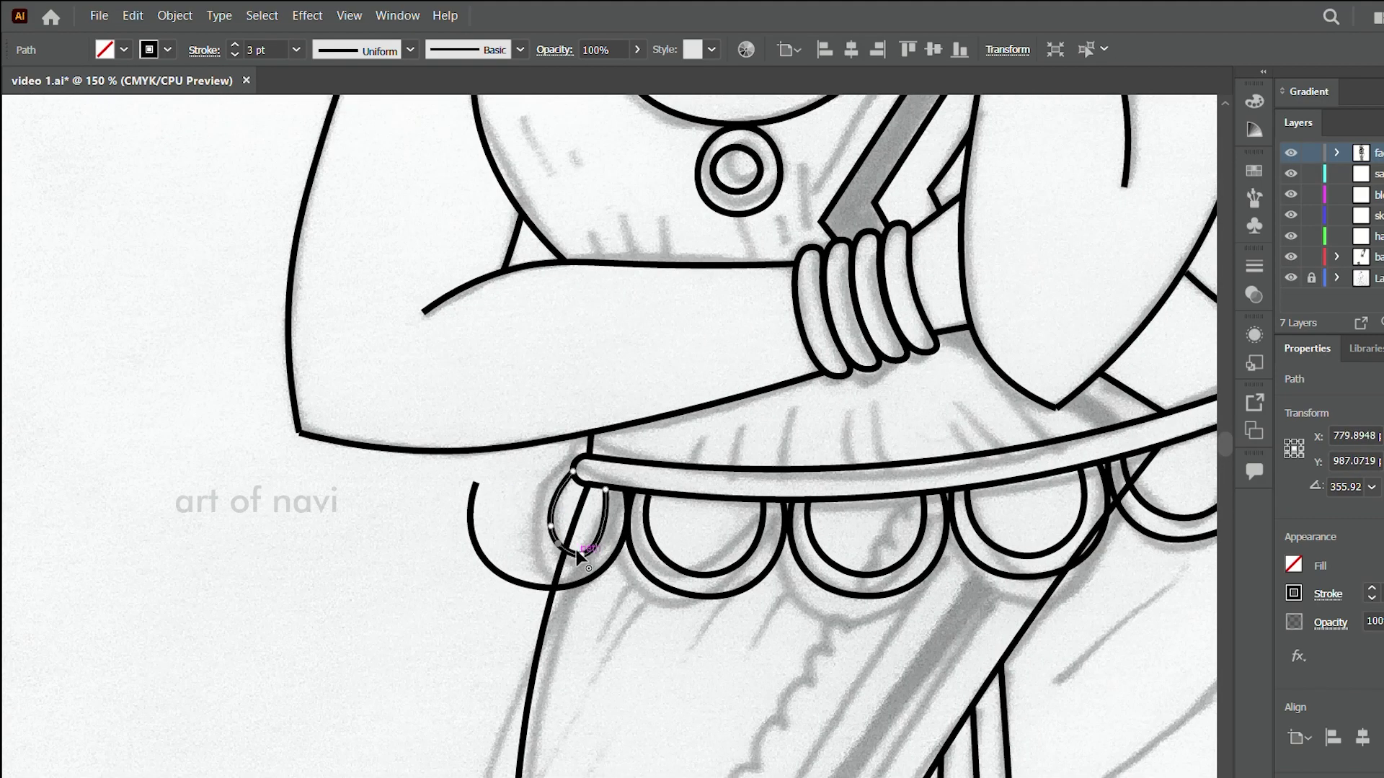
drag(475, 485, 544, 562)
scroll(598, 569, right, 5)
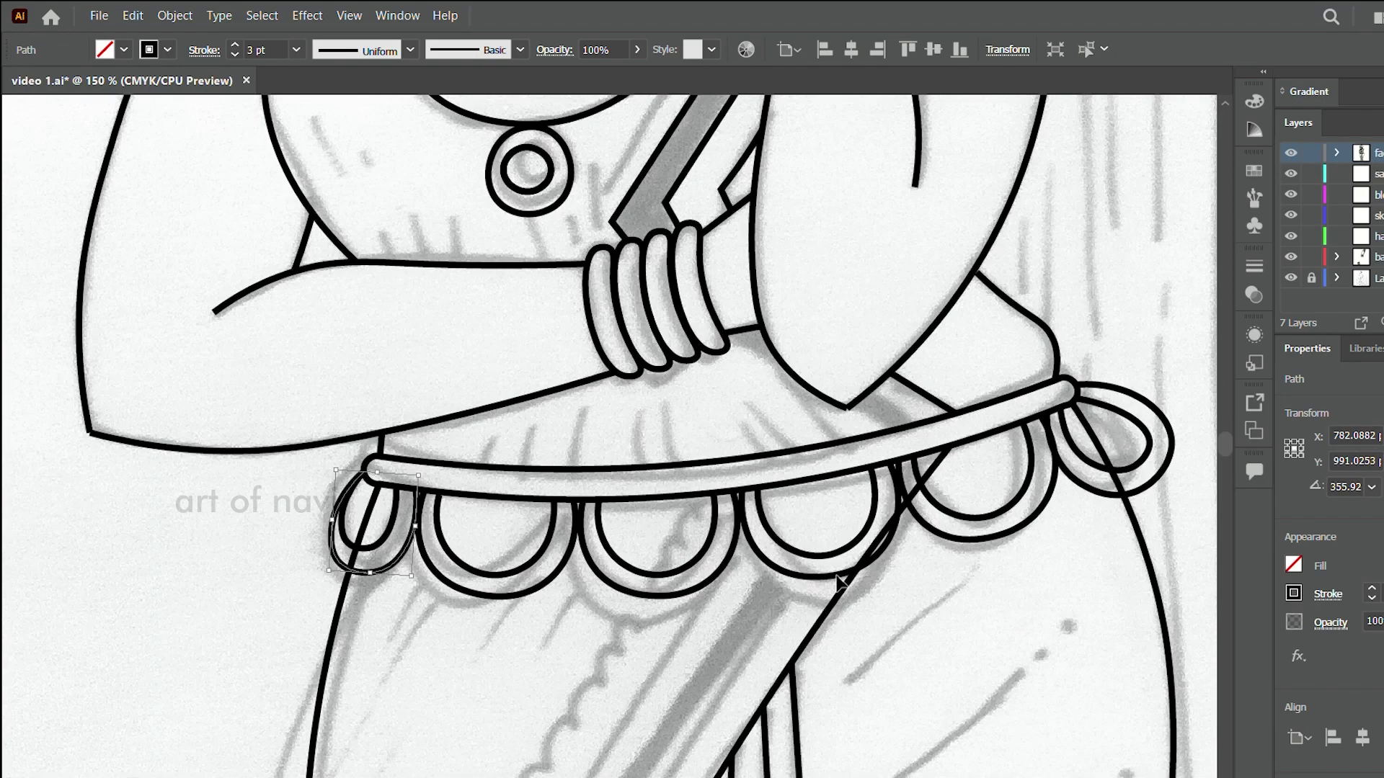
click(926, 443)
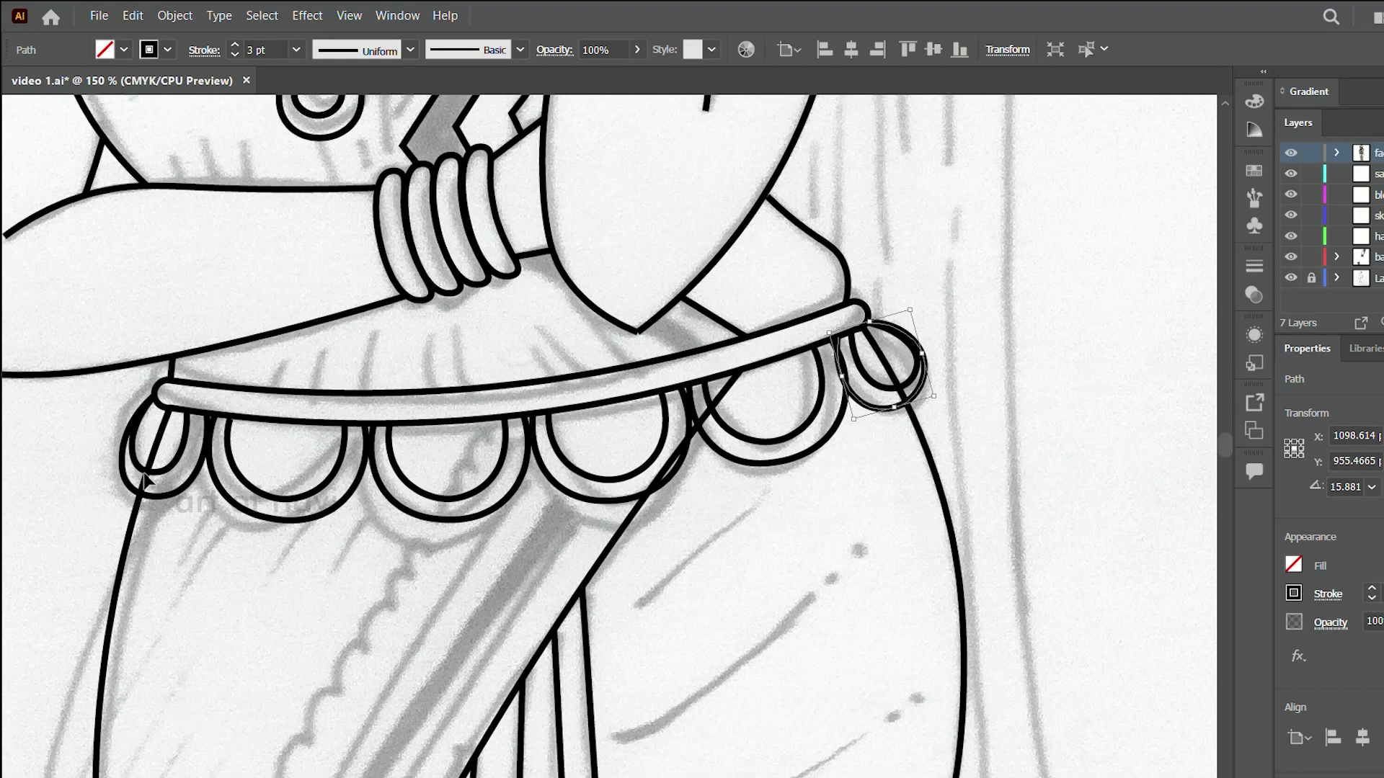
scroll(887, 378, down, 1)
- Select all the artwork, zoom out to view the figure, then deselect
key(ctrl+a)
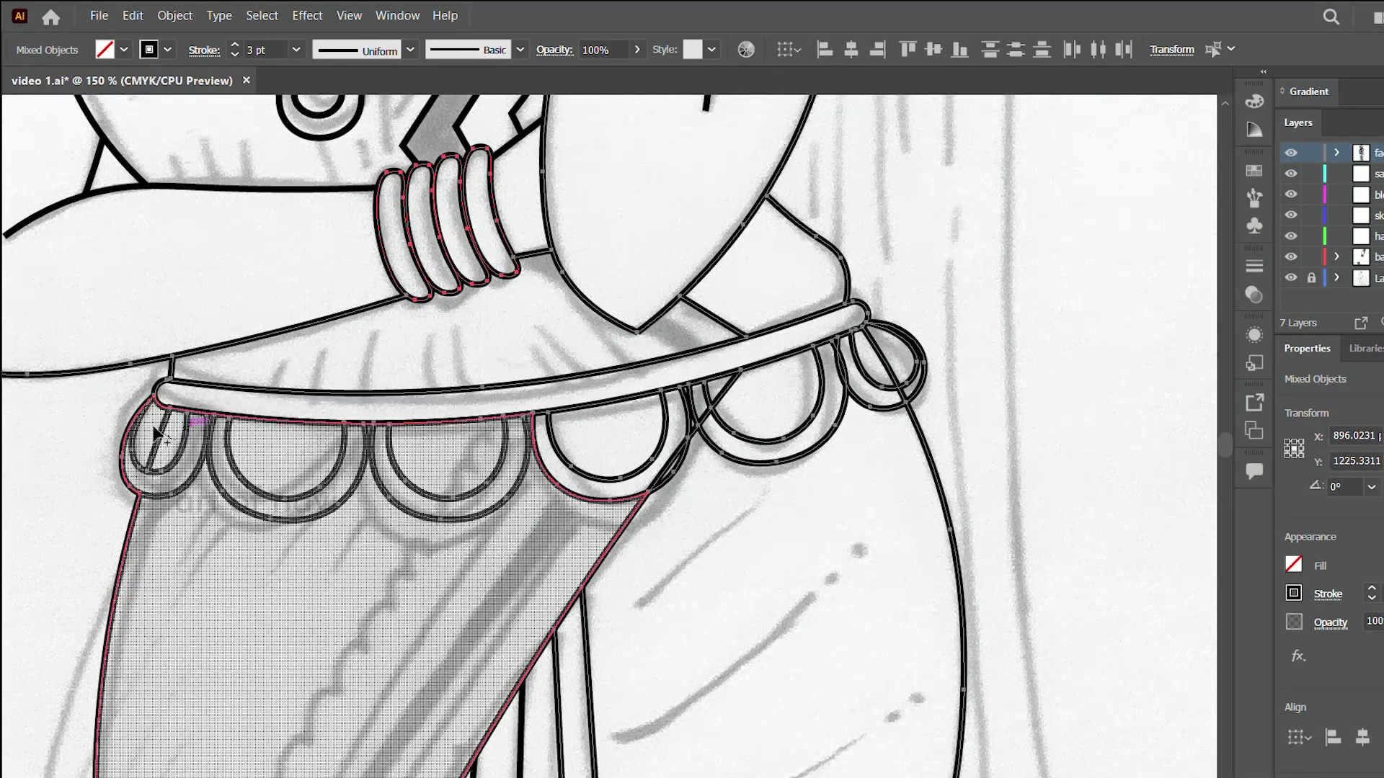
key(ctrl+minus)
key(ctrl+minus)
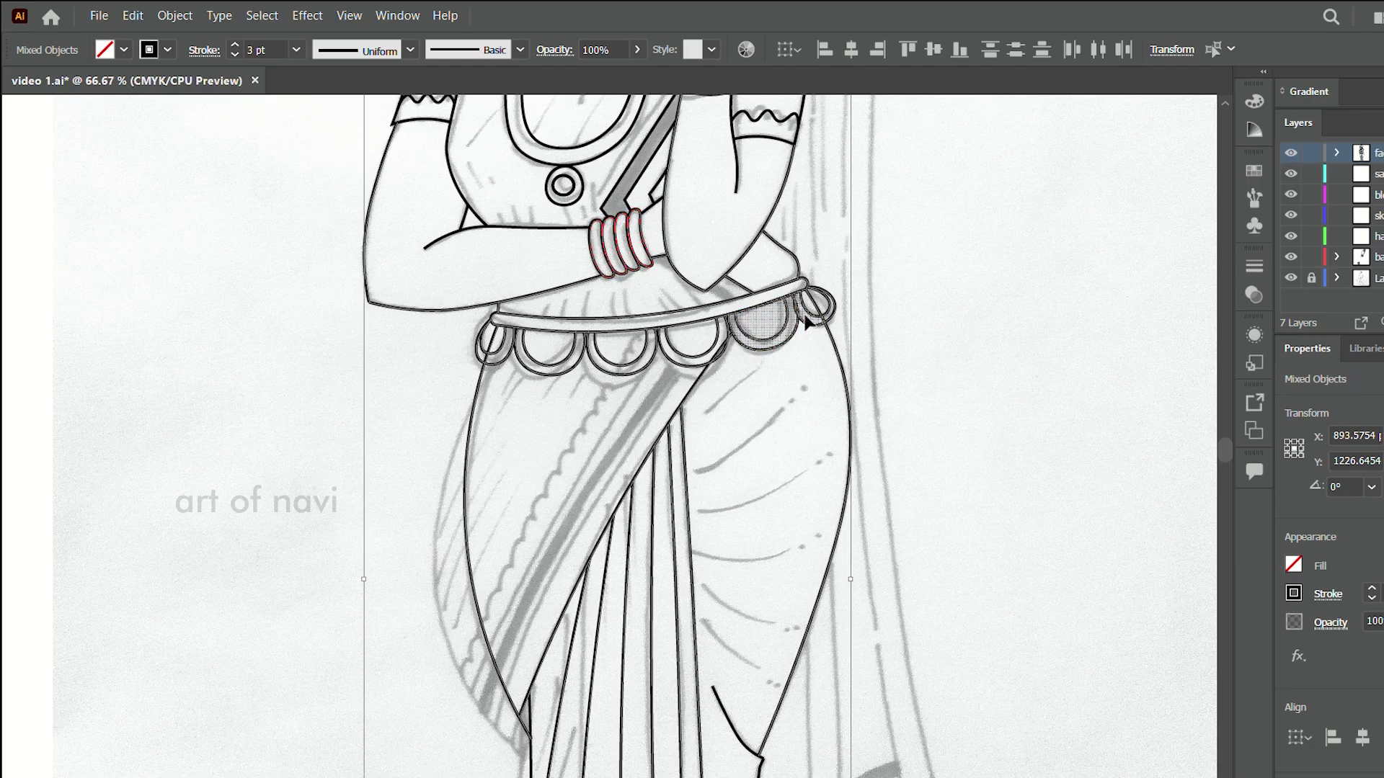
key(ctrl+shift+a)
- Pen-draw a straight fold line and two curved fold lines across the saree drape
key(ctrl+plus)
key(ctrl+plus)
key(p)
click(759, 331)
click(908, 218)
click(743, 463)
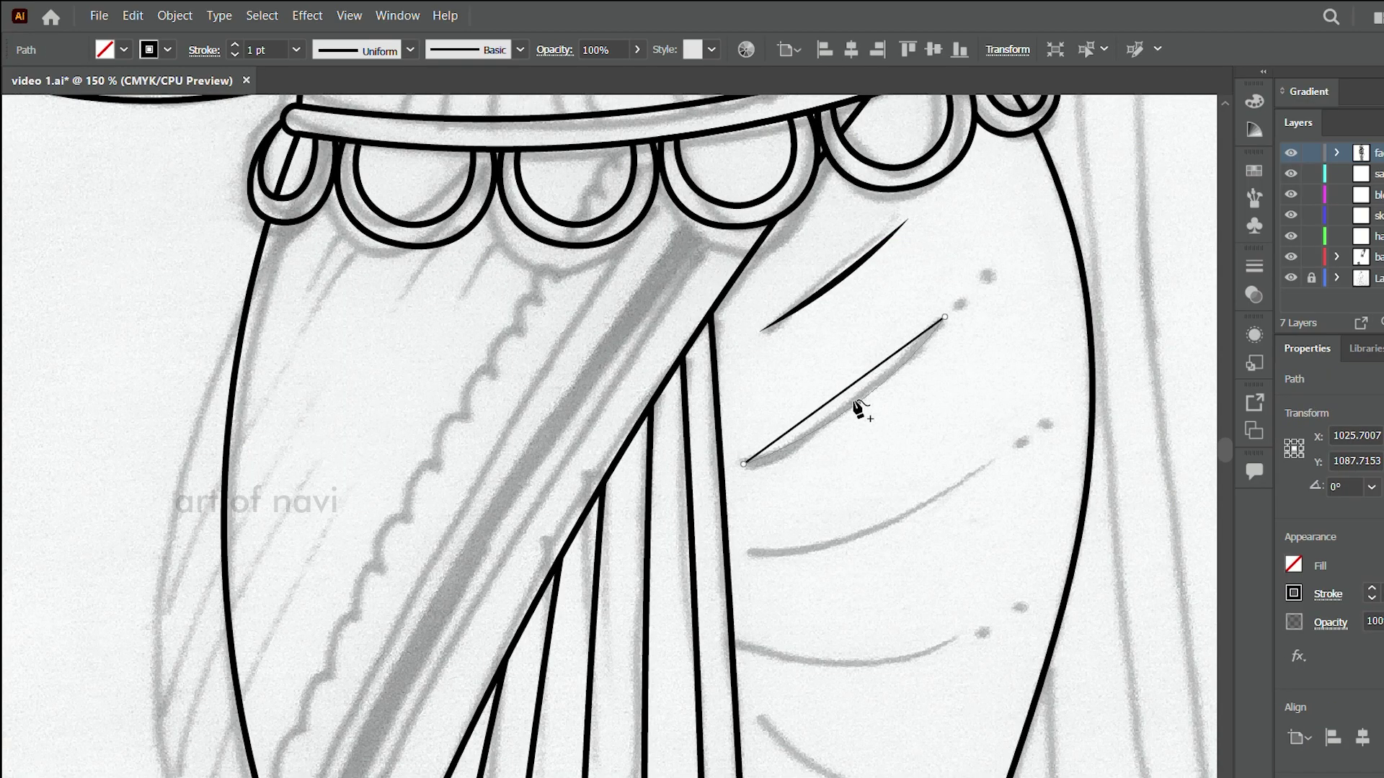
drag(944, 317, 973, 295)
click(753, 552)
drag(1009, 454, 1038, 433)
- Add further curved fold lines lower on the drape
scroll(871, 658, down, 3)
click(748, 500)
drag(929, 592, 958, 609)
scroll(822, 510, down, 3)
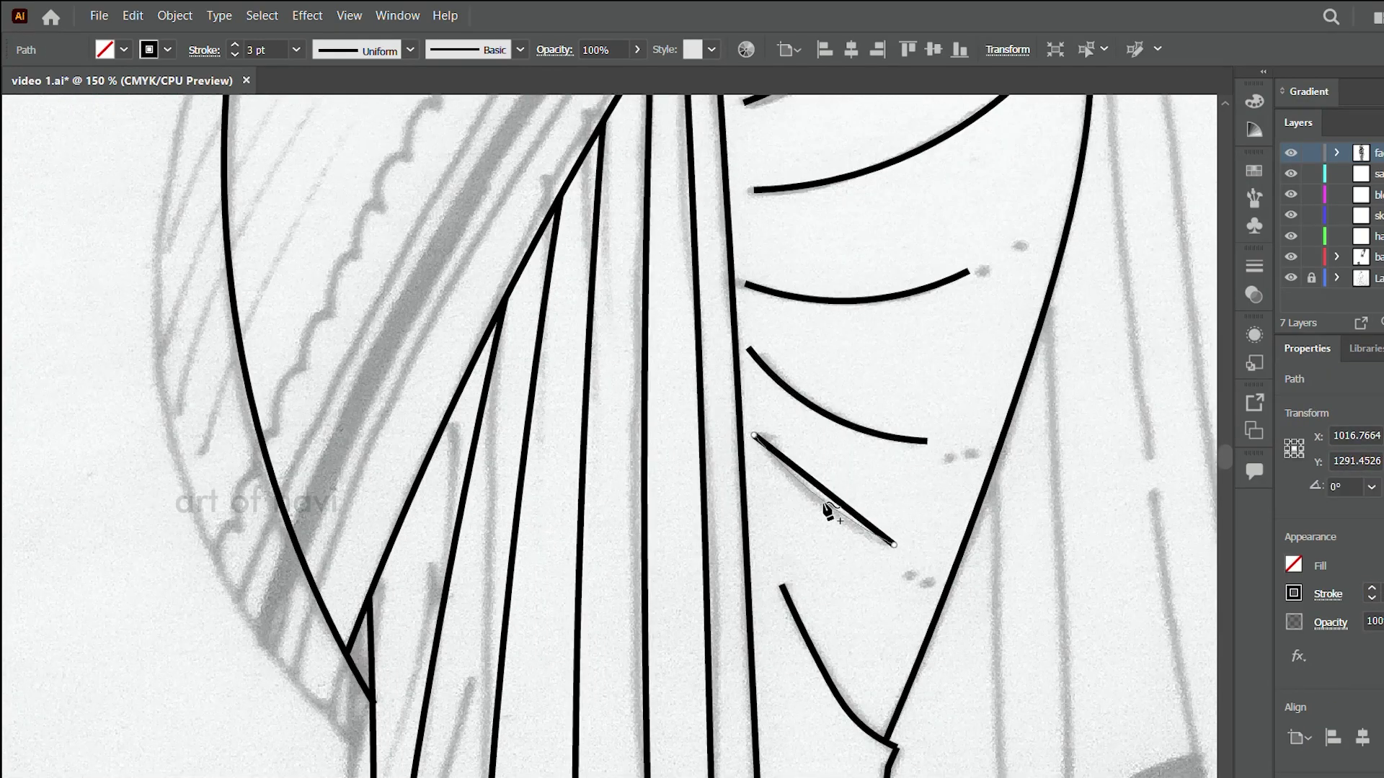
drag(755, 432, 894, 548)
scroll(937, 300, down, 2)
drag(781, 470, 897, 632)
key(v)
- Taper the fold strokes with the Width tool
key(shift+w)
drag(793, 500, 801, 509)
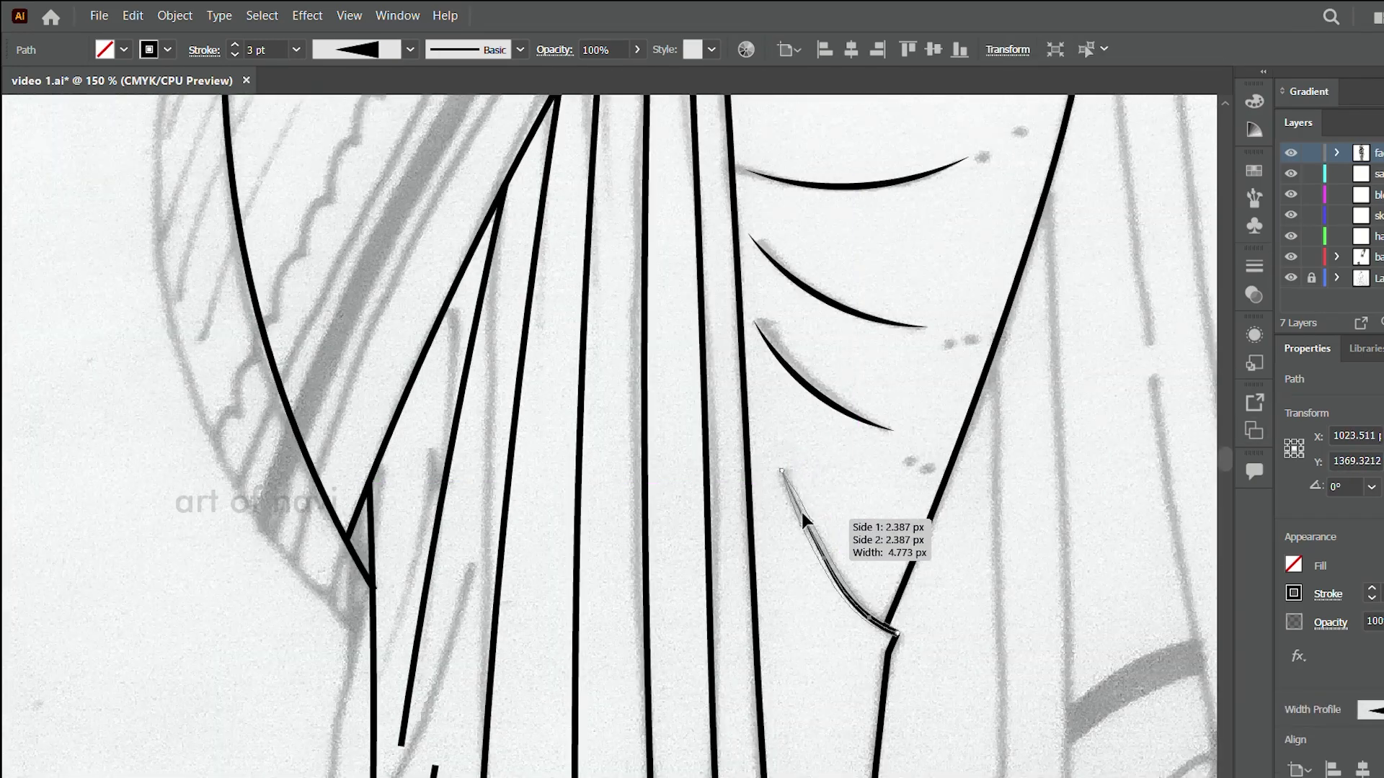
scroll(801, 509, down, 3)
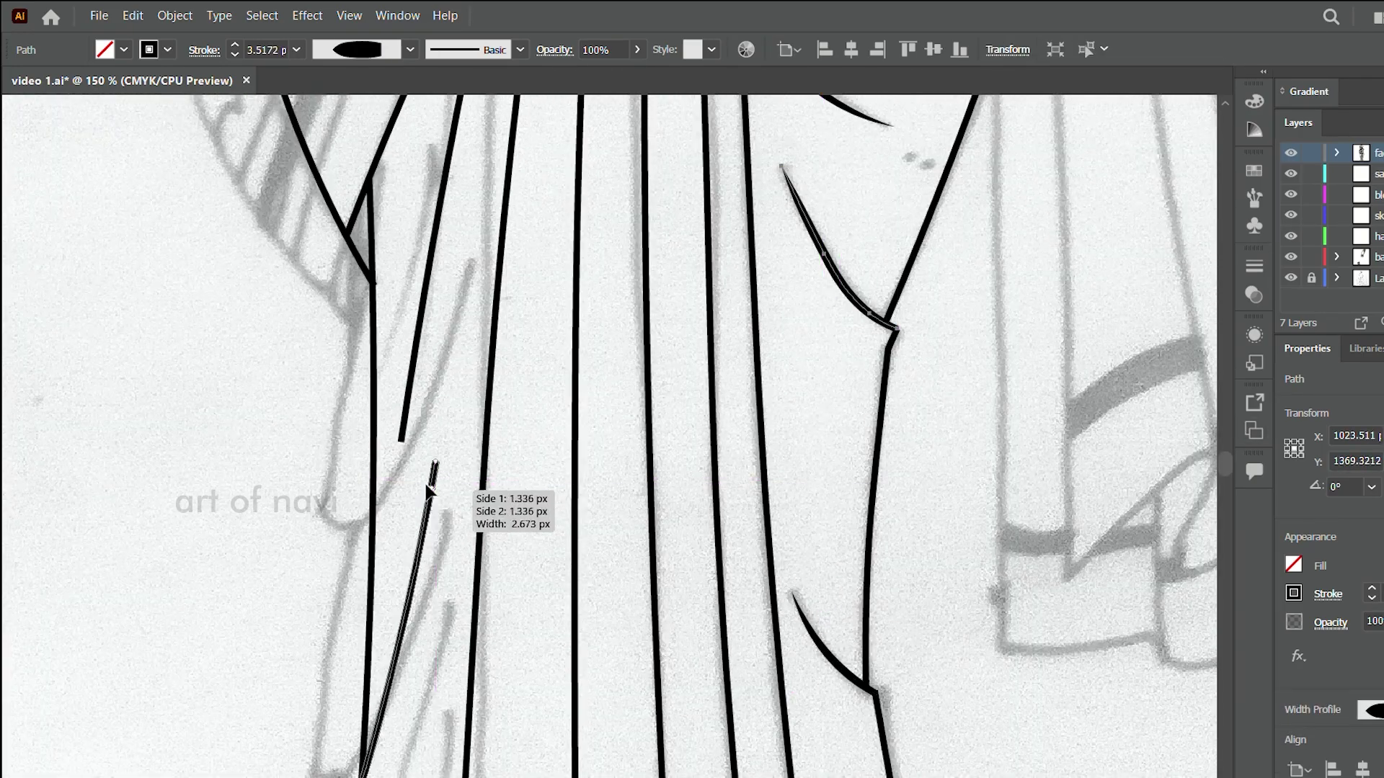
scroll(432, 526, up, 2)
drag(417, 562, 412, 567)
scroll(467, 546, down, 5)
- Start a hem line along the bottom of the pleats from the left
key(p)
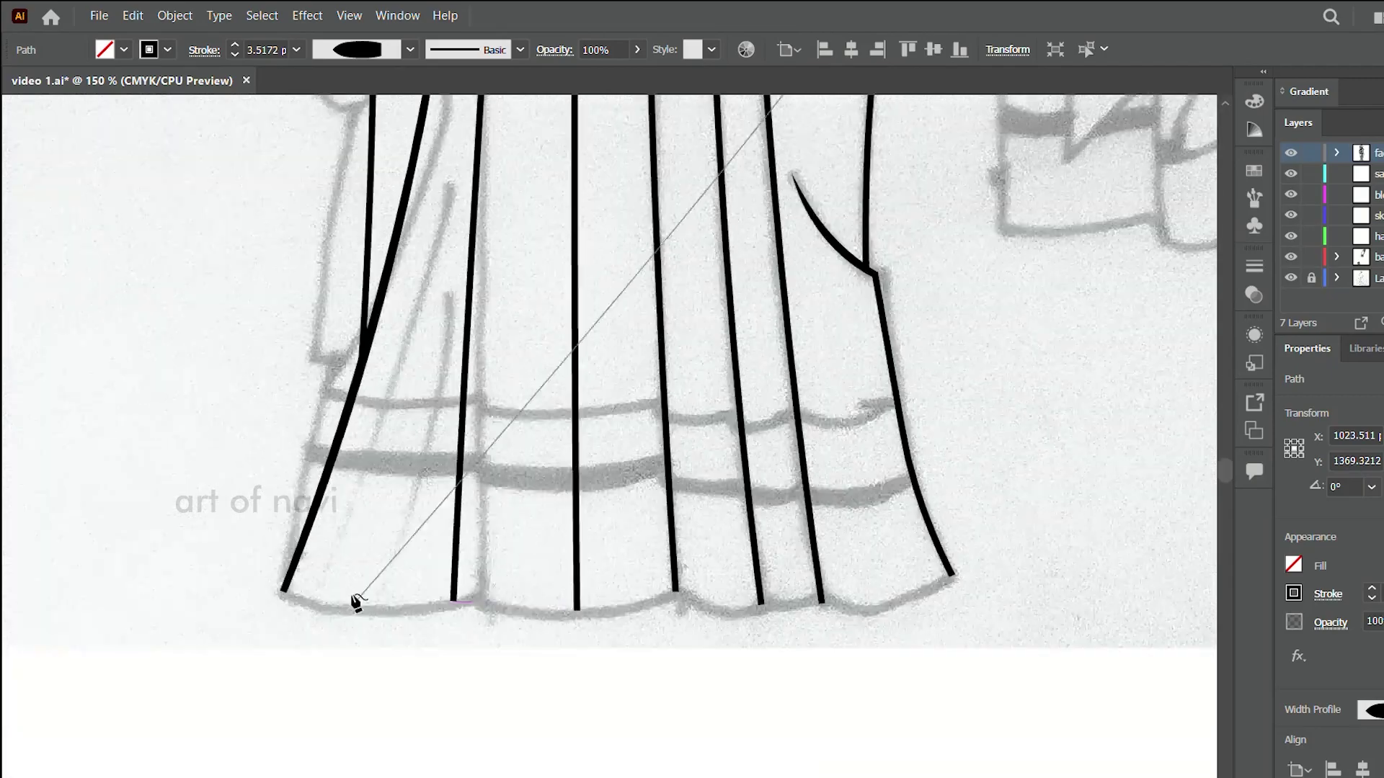
click(285, 589)
click(452, 603)
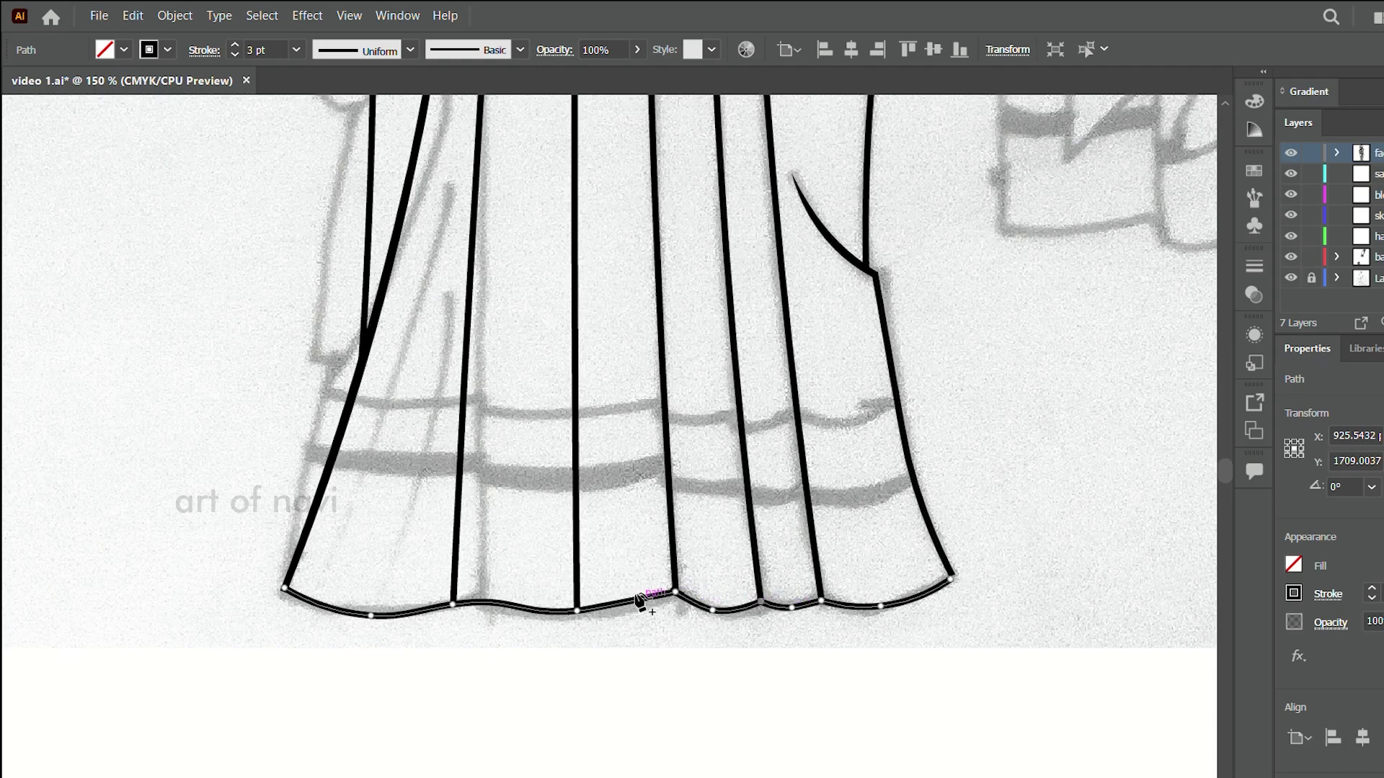
- Curve the hem along the bottom and move a pasted copy up as a border stripe
drag(576, 611, 621, 616)
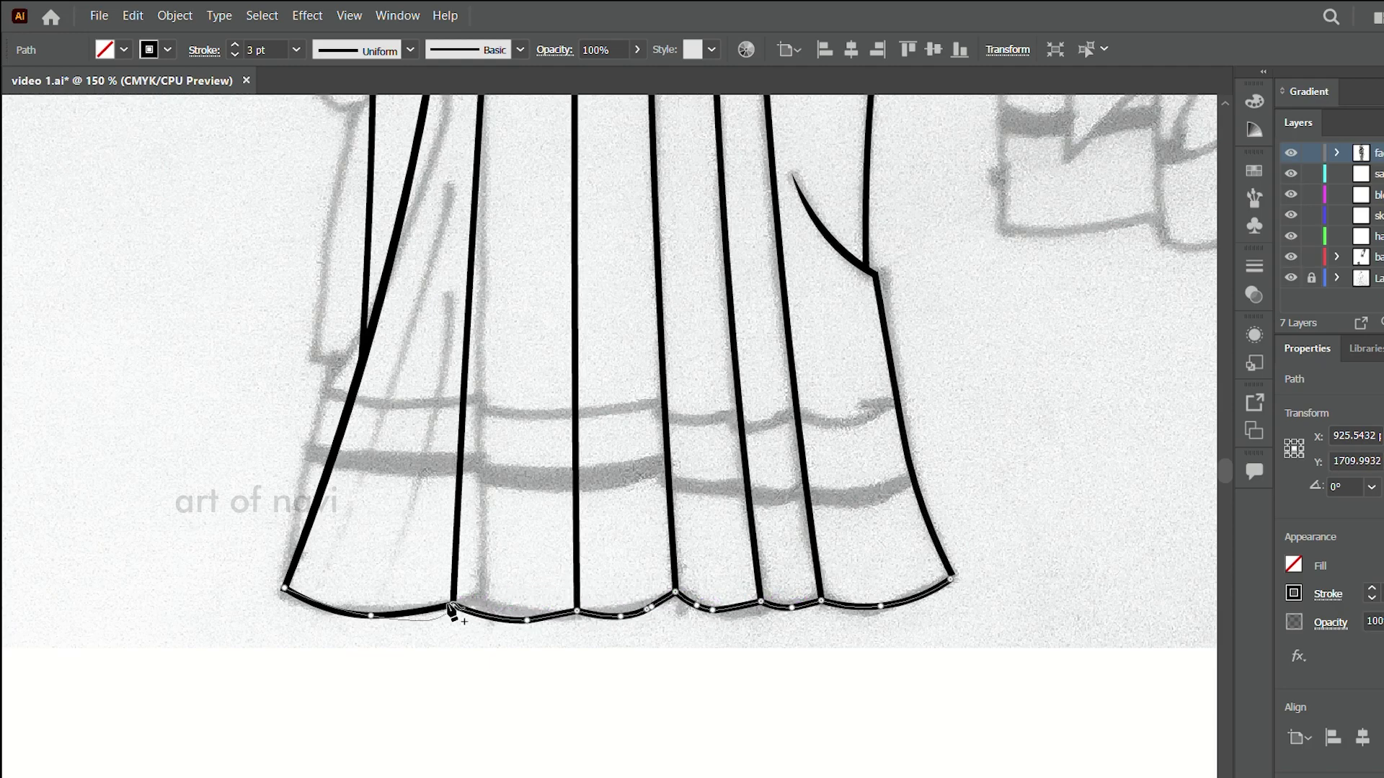
drag(693, 682, 694, 758)
key(ctrl+c)
key(ctrl+v)
drag(643, 462, 643, 560)
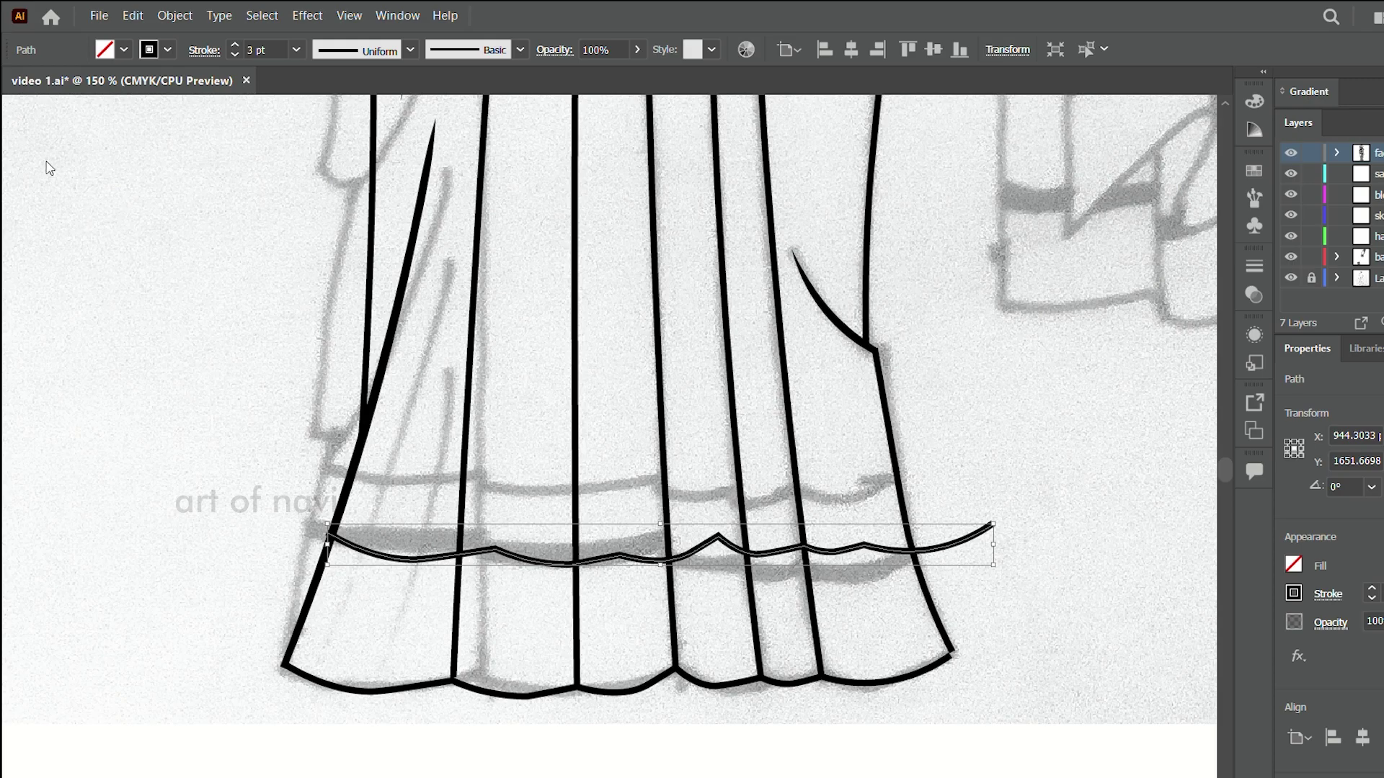
- Reshape the border line's anchors, then paste a copy above as a second border line
key(a)
drag(513, 557, 514, 564)
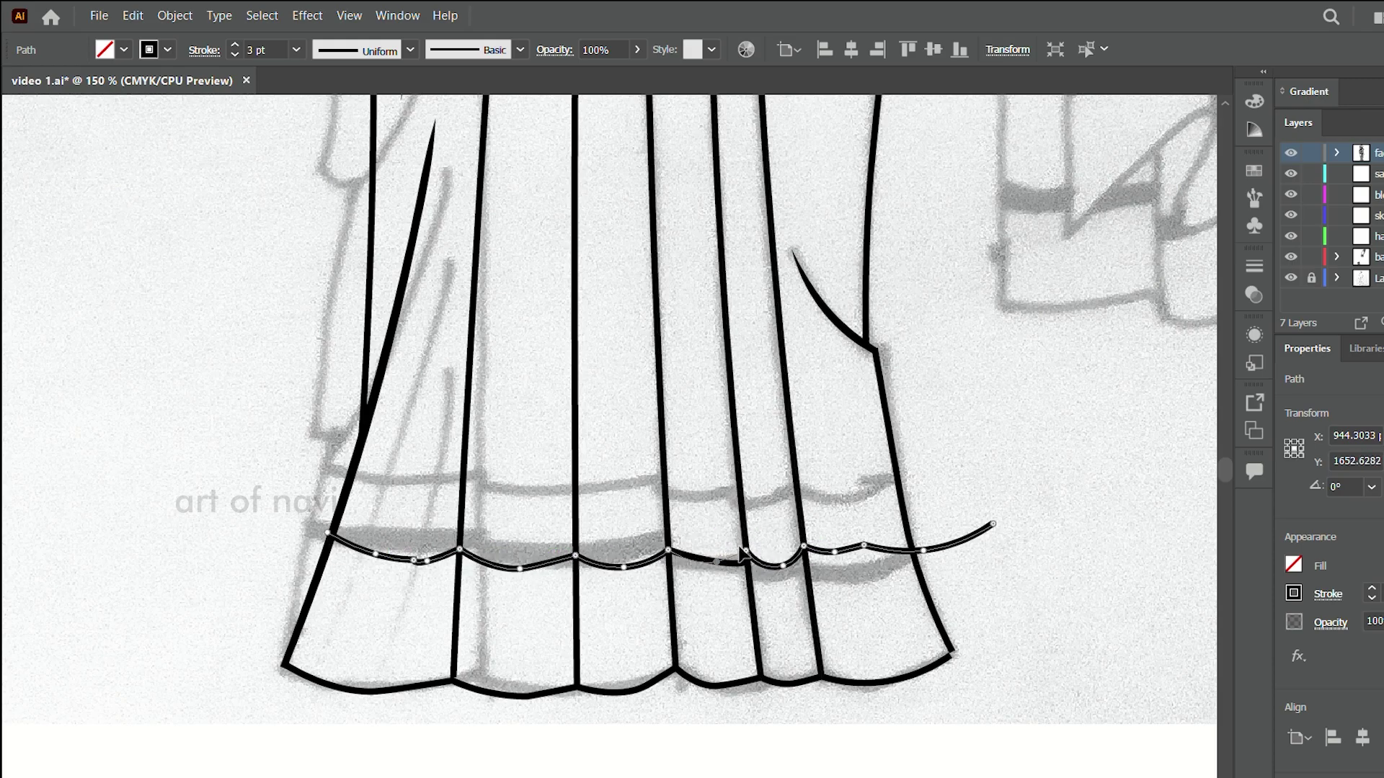
key(ctrl+c)
key(ctrl+v)
drag(556, 454, 556, 535)
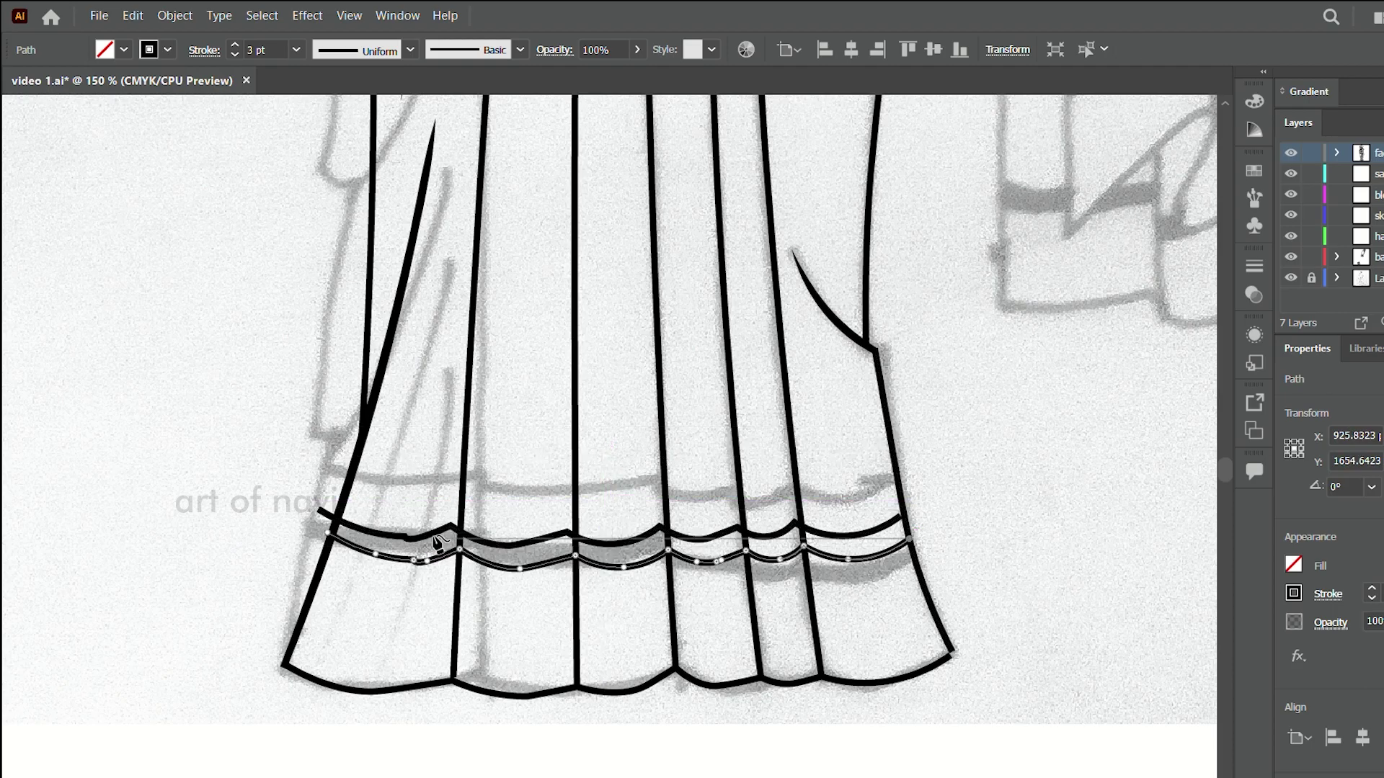
- Snap the border line's anchors and end onto the pleat lines
drag(351, 525, 338, 516)
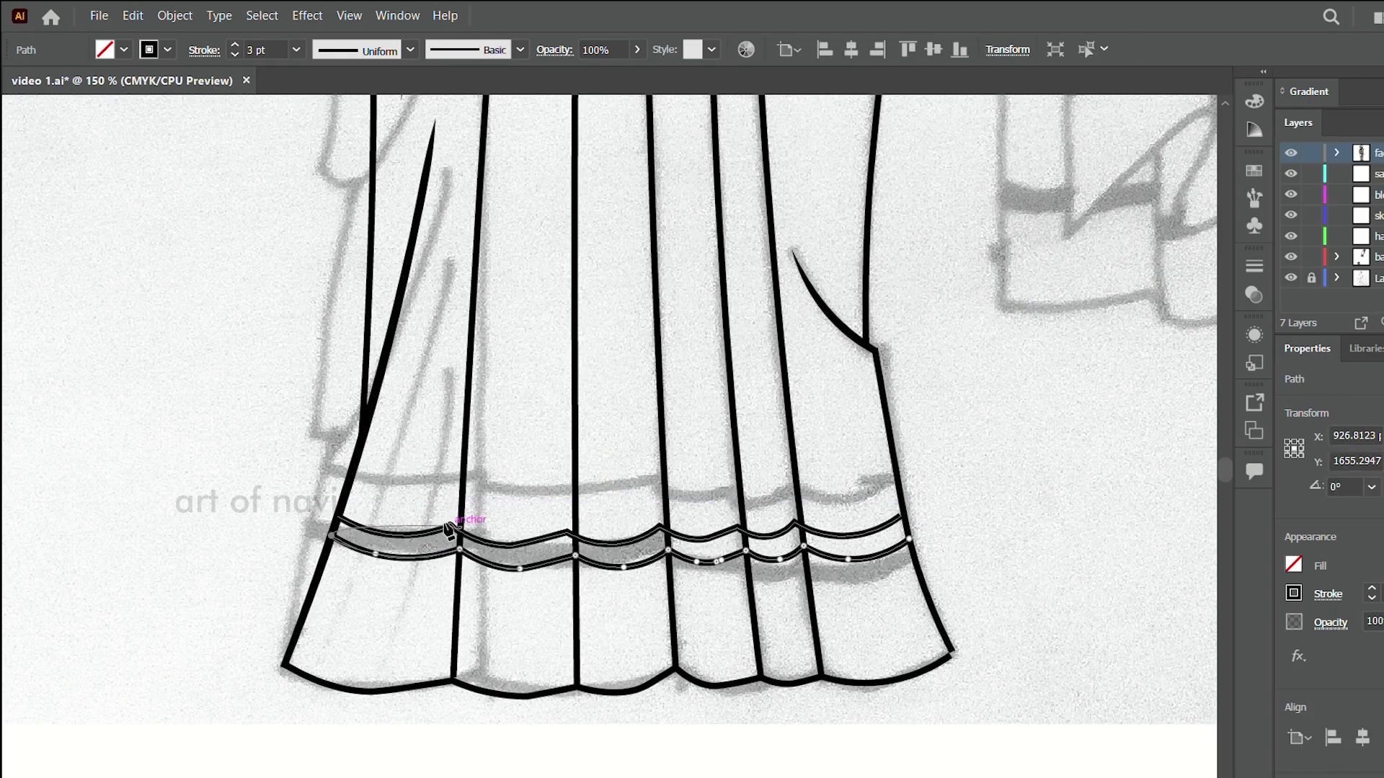
drag(451, 526, 459, 532)
drag(660, 527, 667, 526)
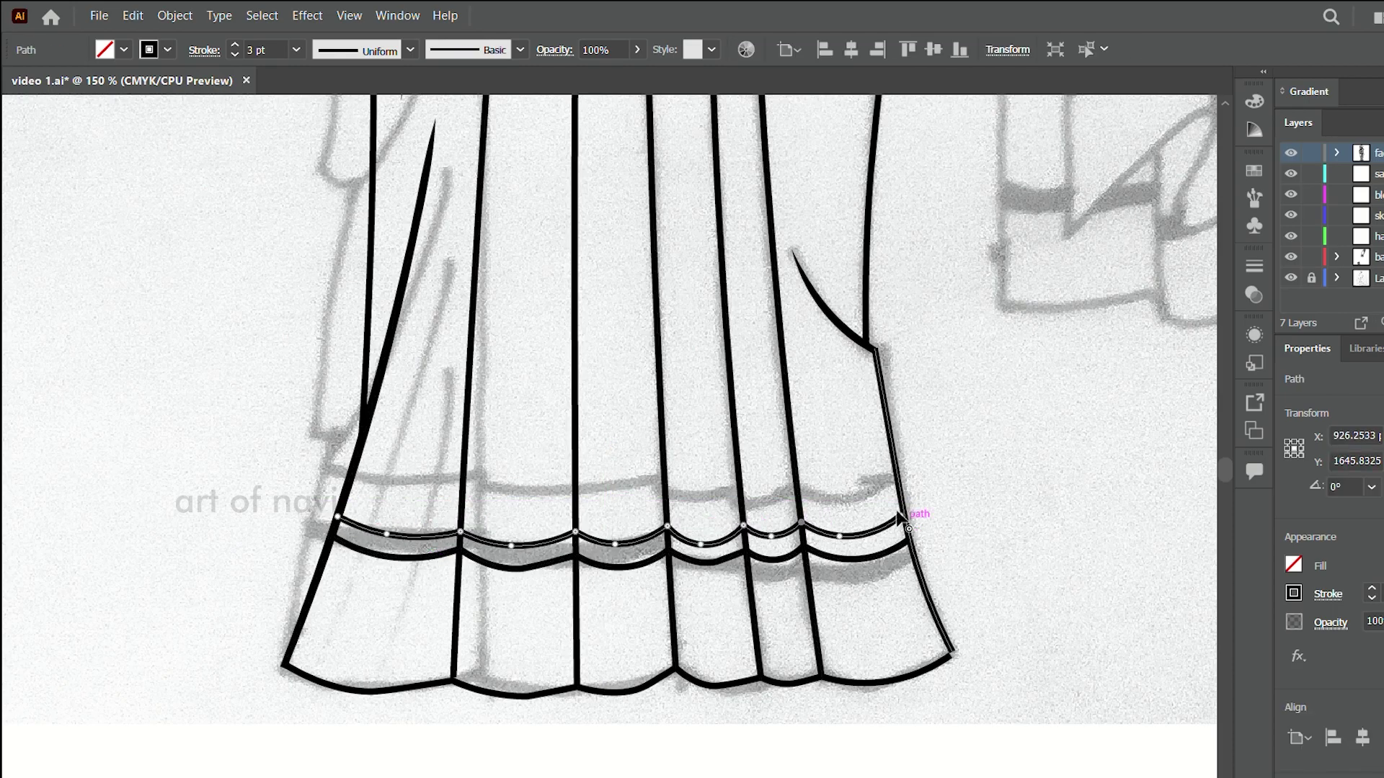
scroll(361, 652, up, 5)
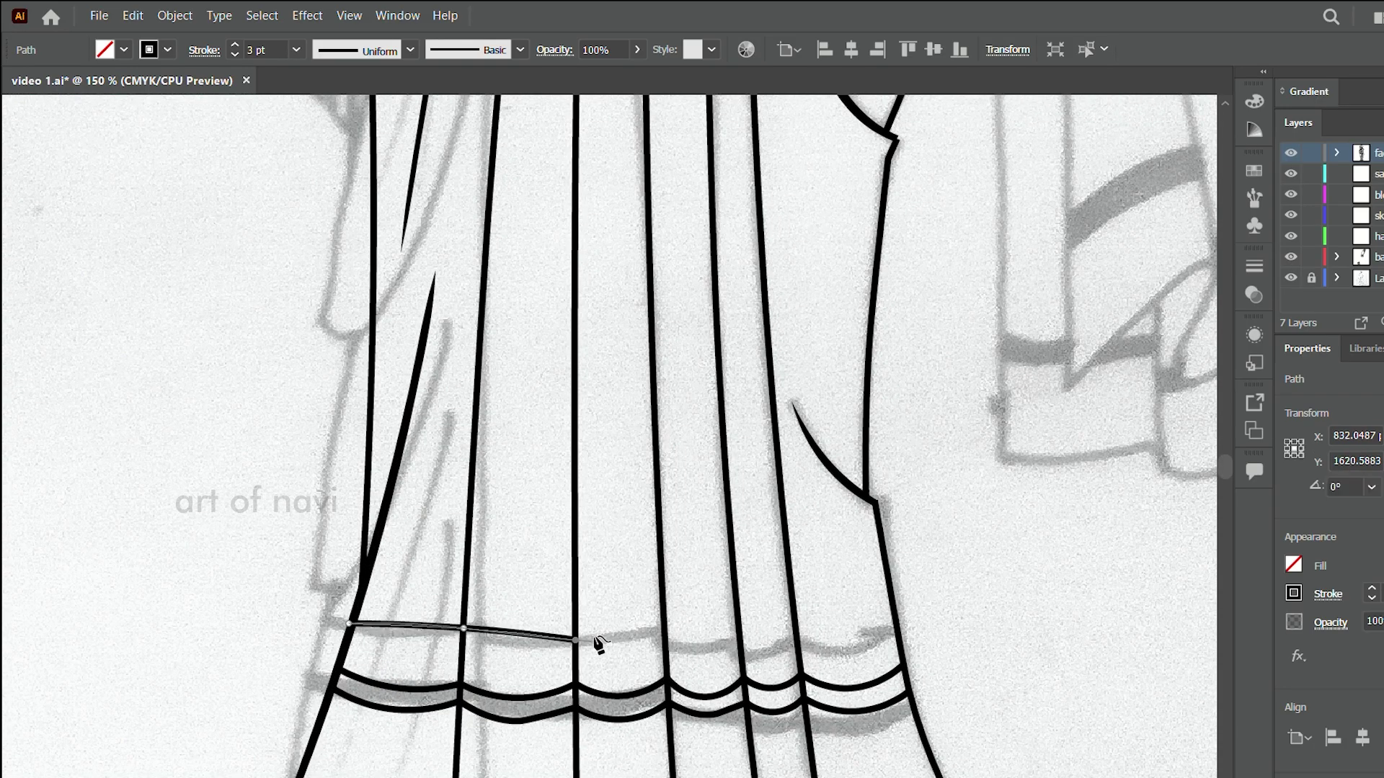
- Draw a third wavy line above the border band, undoing a stray end loop
click(897, 626)
drag(519, 634, 519, 648)
drag(782, 635, 782, 671)
key(ctrl+z)
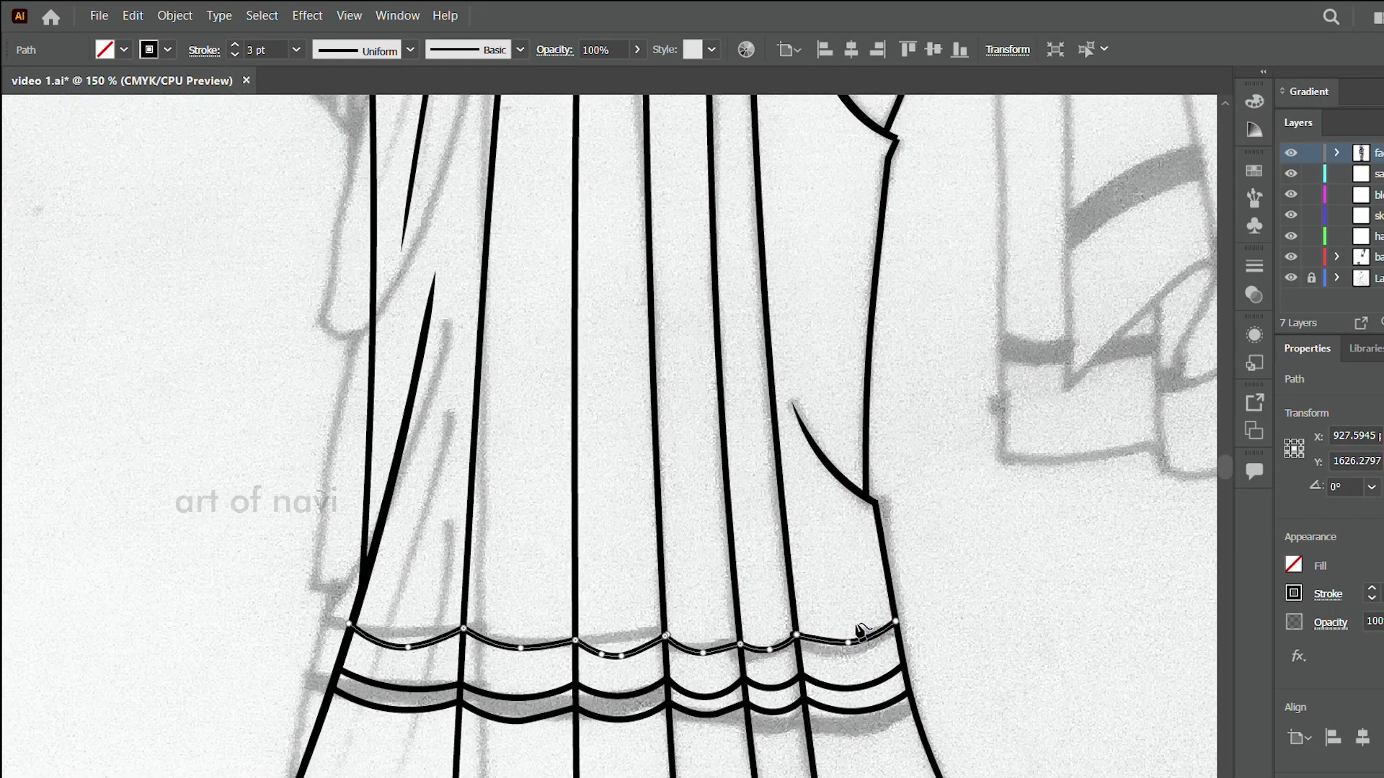
- Trace the saree's hanging edge with a Pen line down toward the lower pleats
scroll(937, 468, up, 3)
scroll(995, 288, up, 2)
scroll(1045, 259, up, 3)
scroll(1074, 361, up, 3)
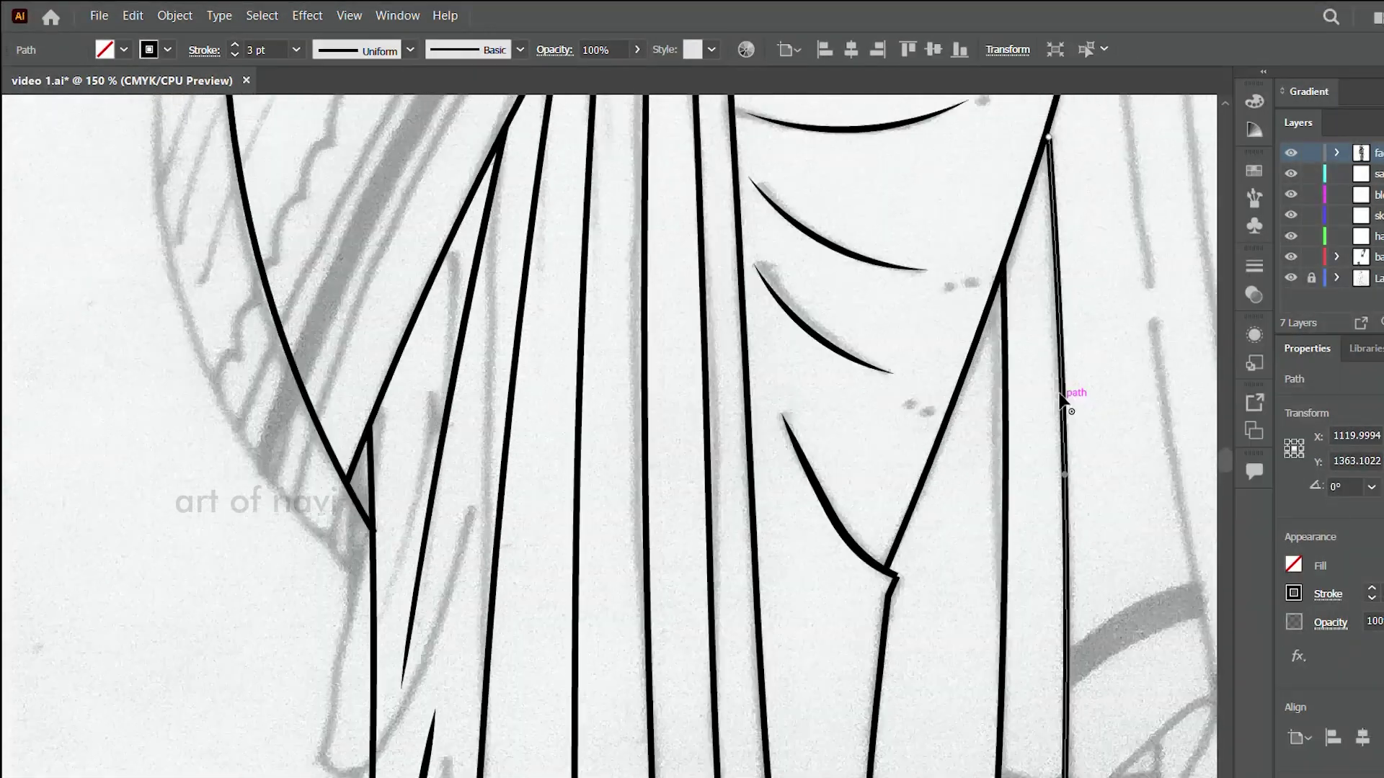
alt+scroll(1110, 389, down, 2)
scroll(670, 408, up, 5)
scroll(707, 519, down, 4)
scroll(669, 384, up, 4)
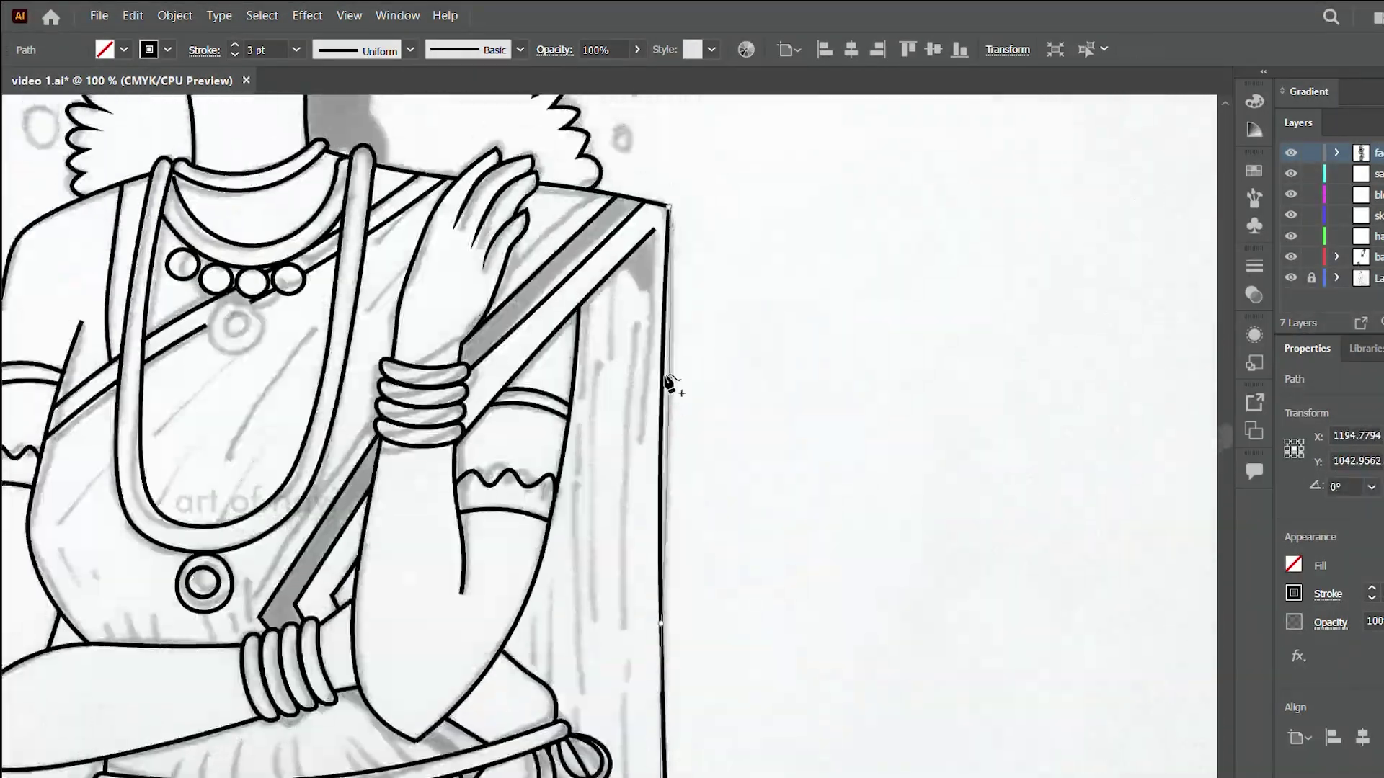
scroll(721, 404, down, 5)
scroll(674, 371, up, 8)
click(654, 364)
scroll(673, 371, down, 1)
click(640, 550)
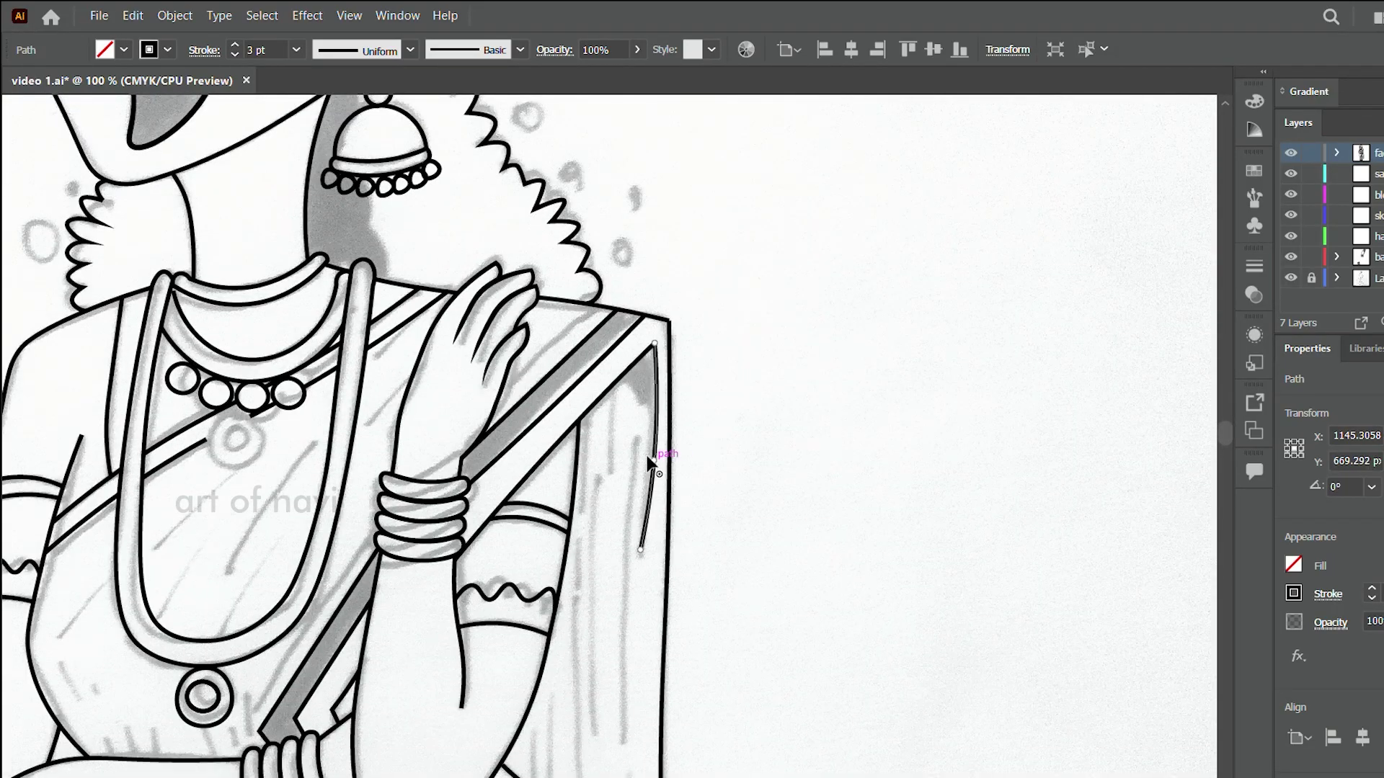
scroll(650, 465, down, 5)
click(657, 238)
scroll(642, 296, down, 5)
scroll(649, 361, down, 5)
click(716, 435)
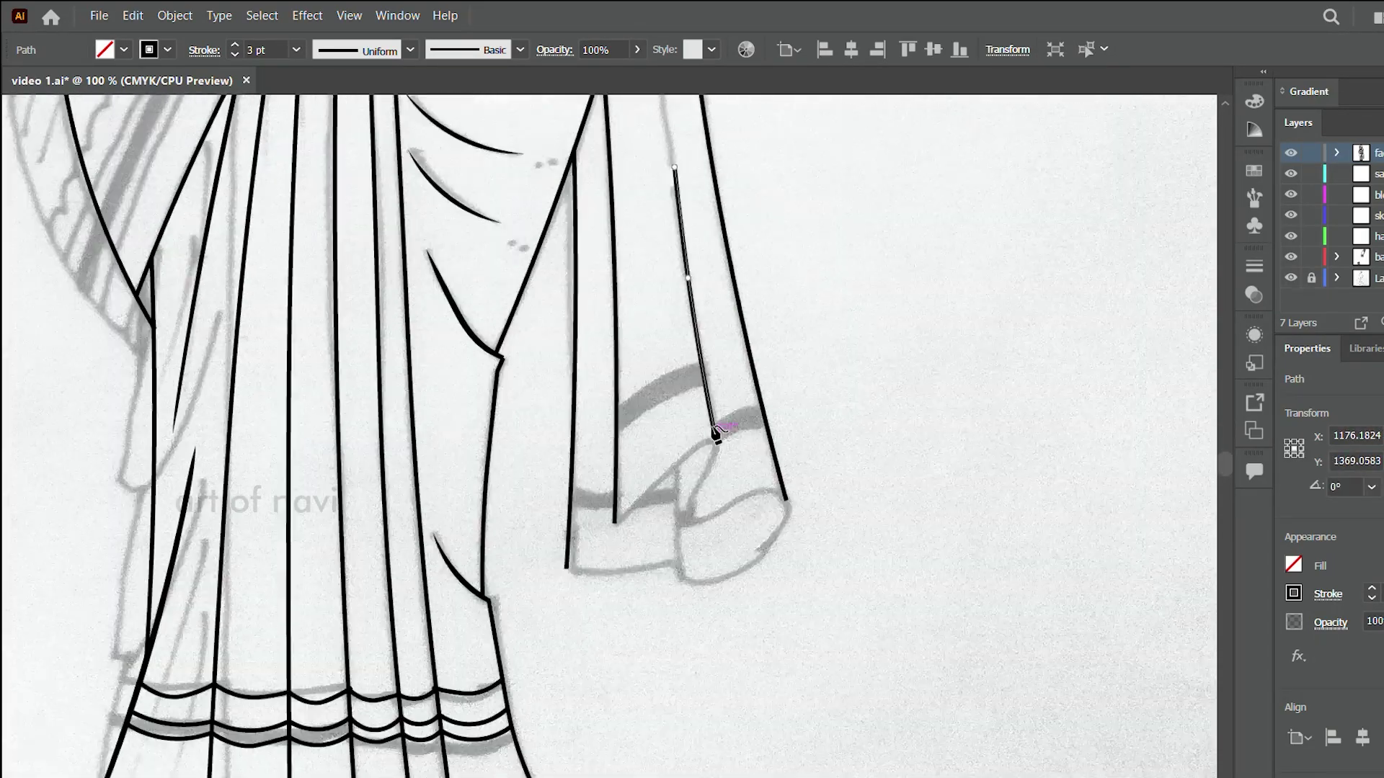
scroll(713, 447, down, 2)
click(670, 467)
- Extend the edge line from the waist downward and outline the drape's folded tip
scroll(720, 500, up, 5)
scroll(710, 510, up, 5)
scroll(713, 508, up, 2)
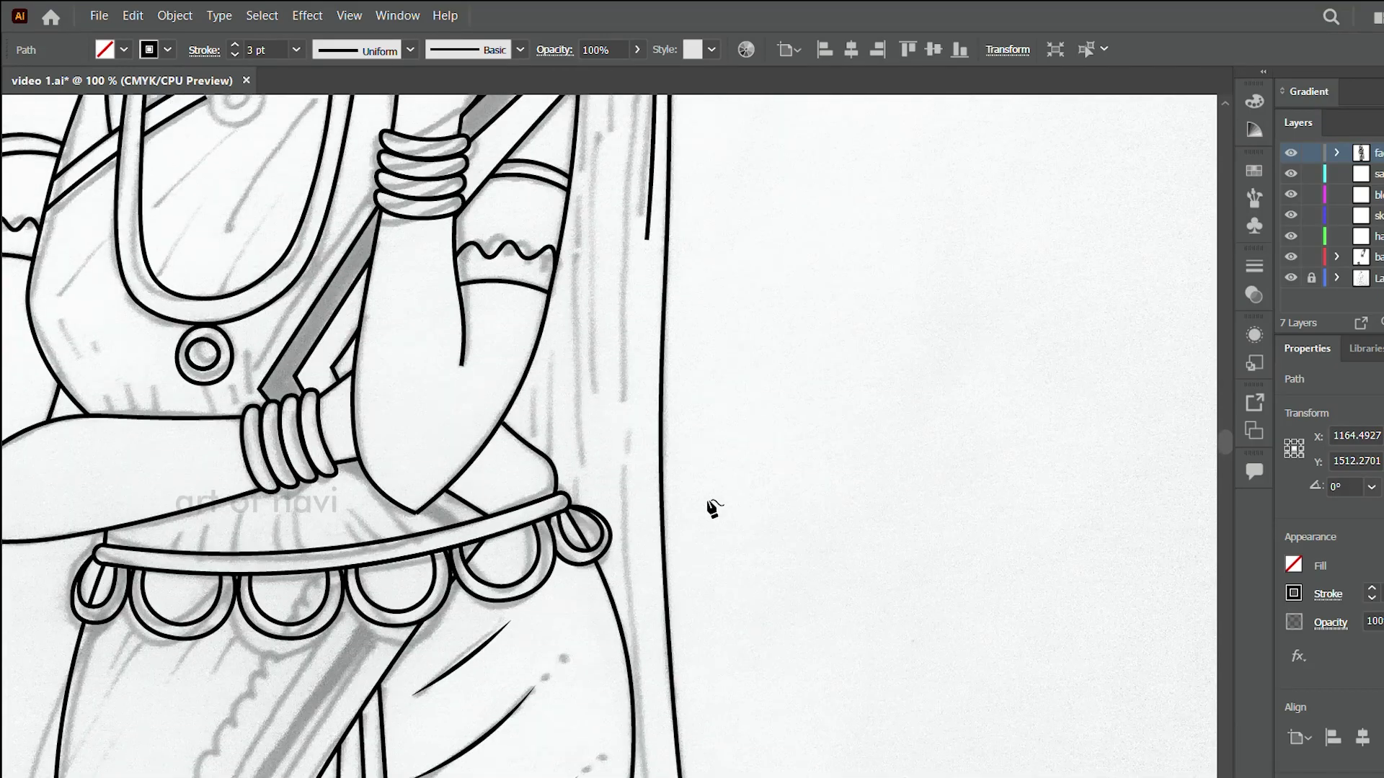
scroll(642, 479, up, 2)
scroll(633, 609, down, 2)
scroll(613, 569, up, 5)
click(621, 562)
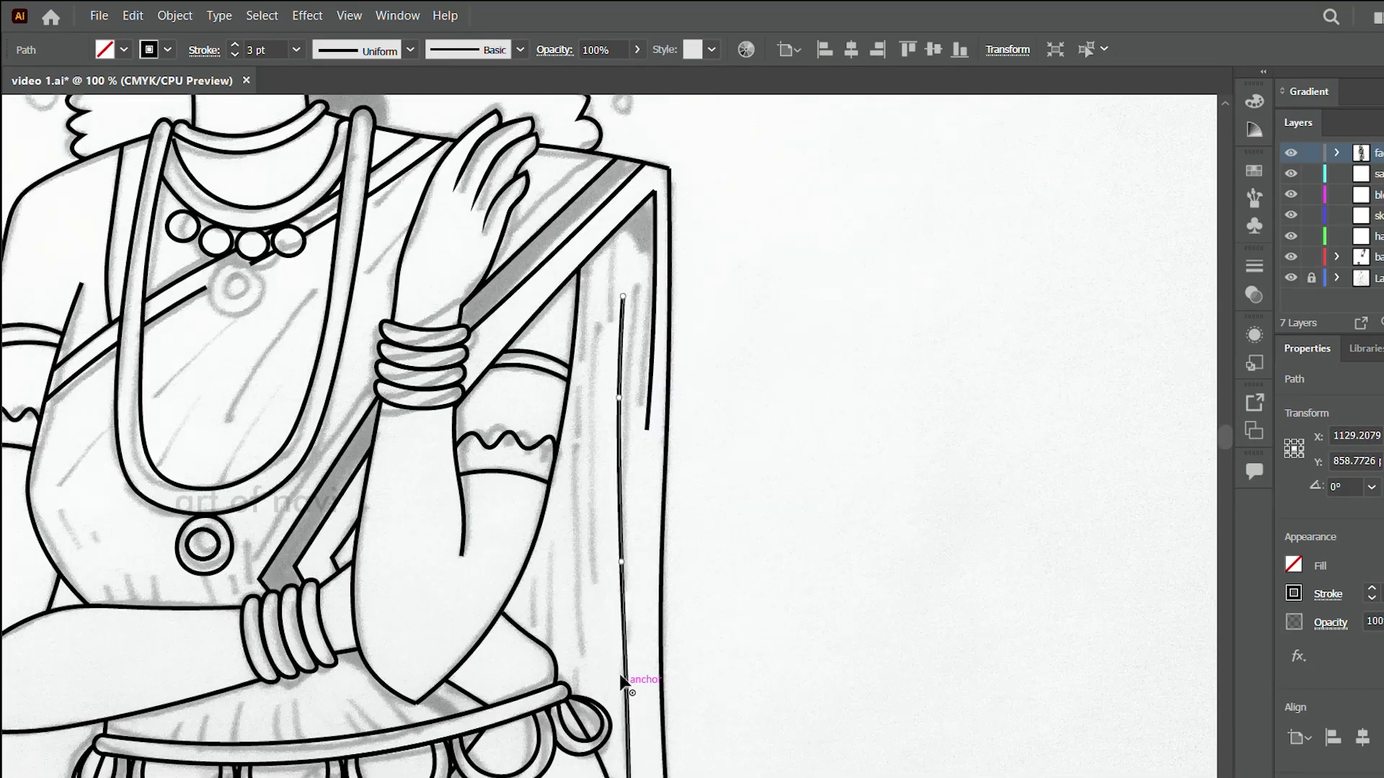
click(621, 681)
scroll(631, 613, down, 5)
scroll(648, 569, down, 3)
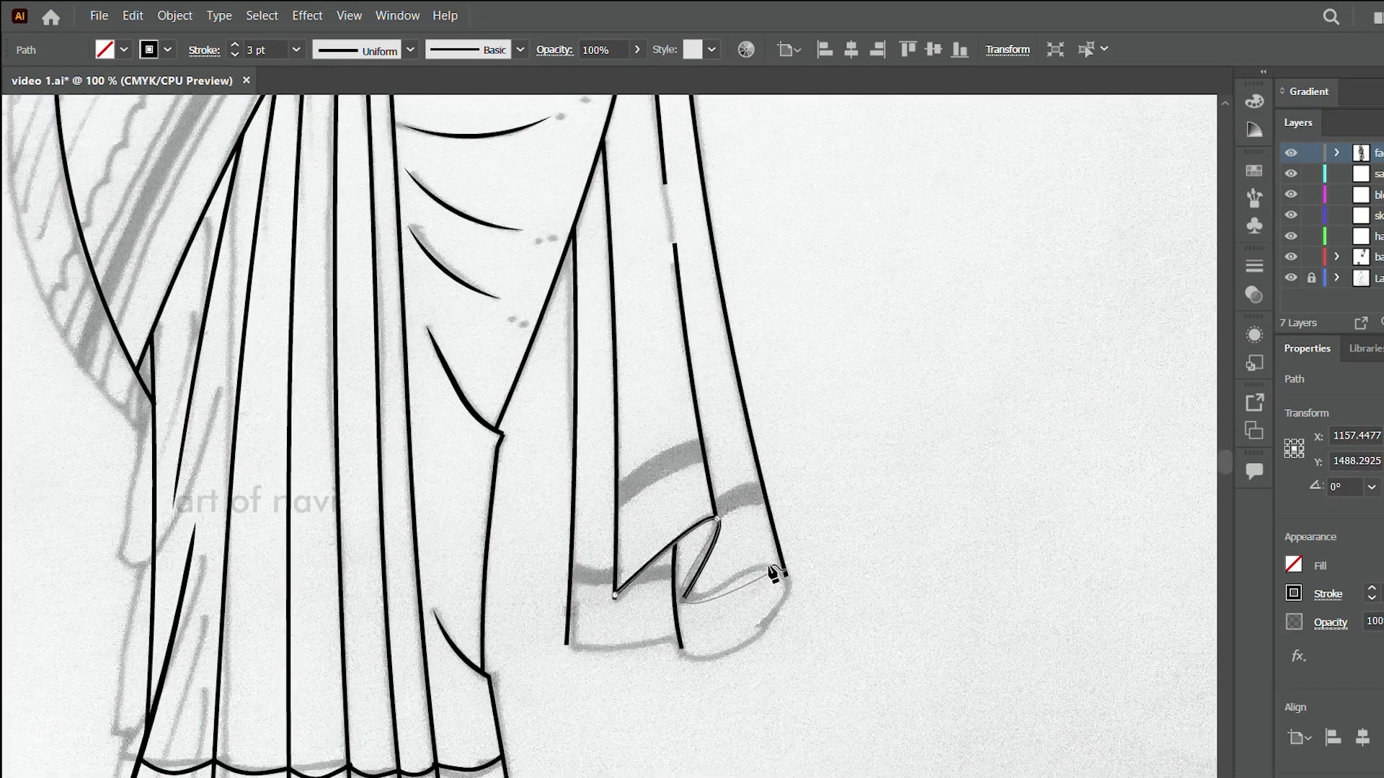
click(754, 569)
click(785, 576)
click(755, 637)
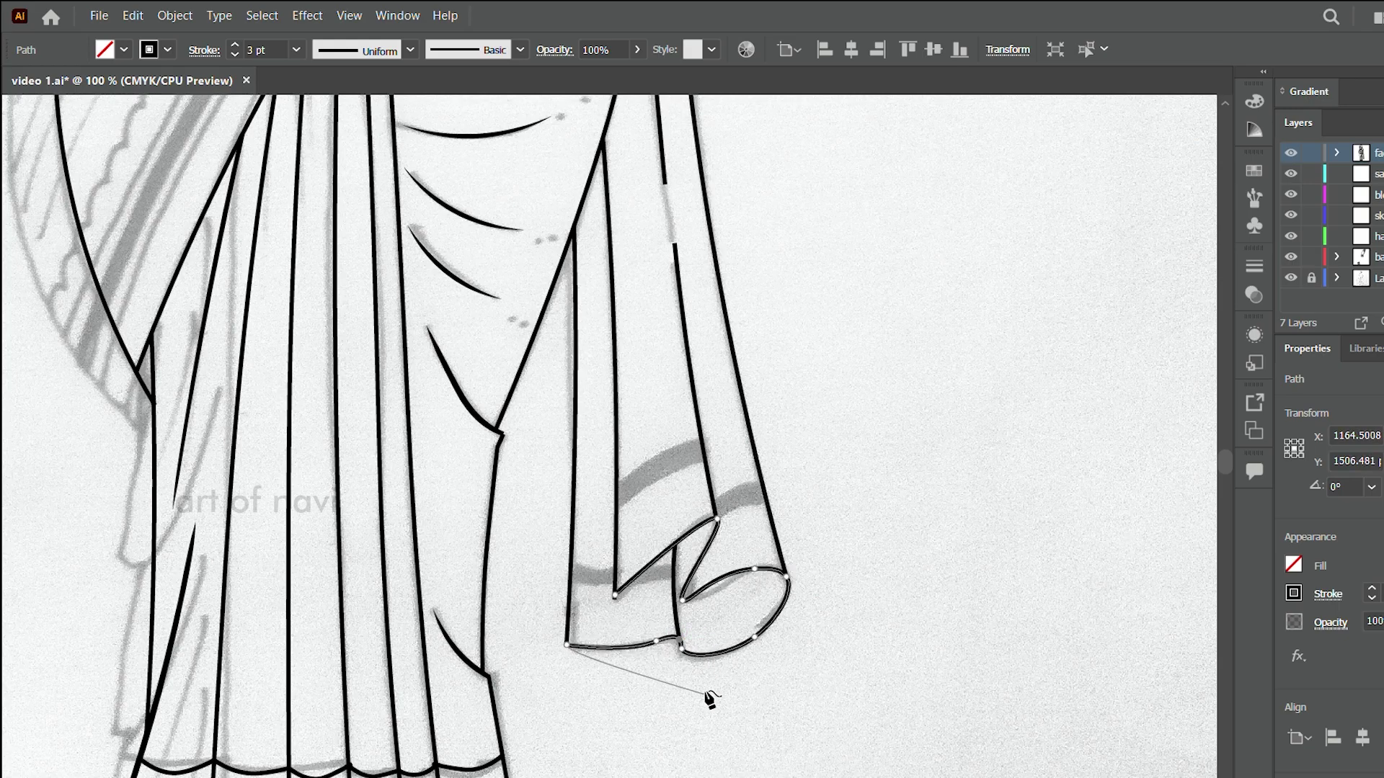
scroll(689, 574, up, 3)
click(667, 420)
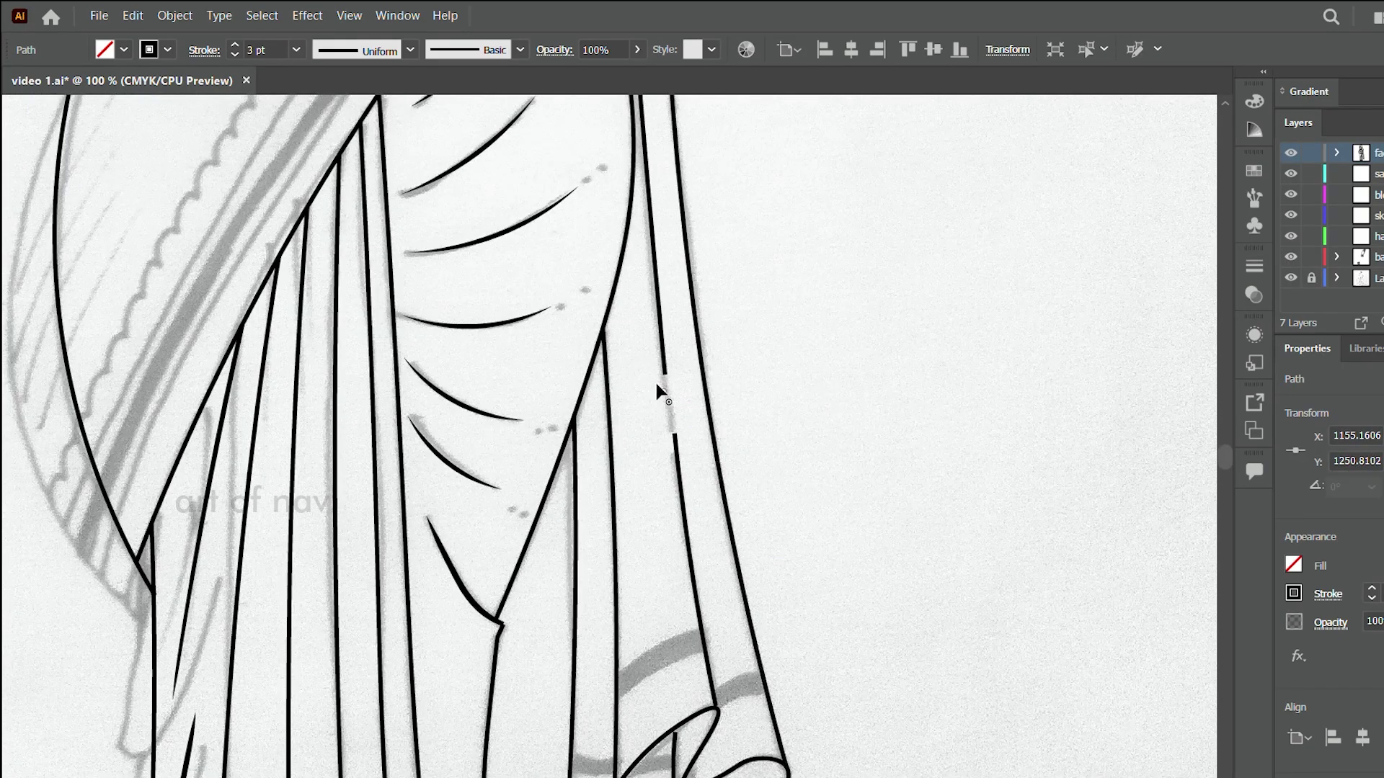
scroll(657, 390, up, 10)
- Draw a long curved fold and a short fold on the drape, plus one near the belt
click(567, 474)
drag(583, 611, 596, 542)
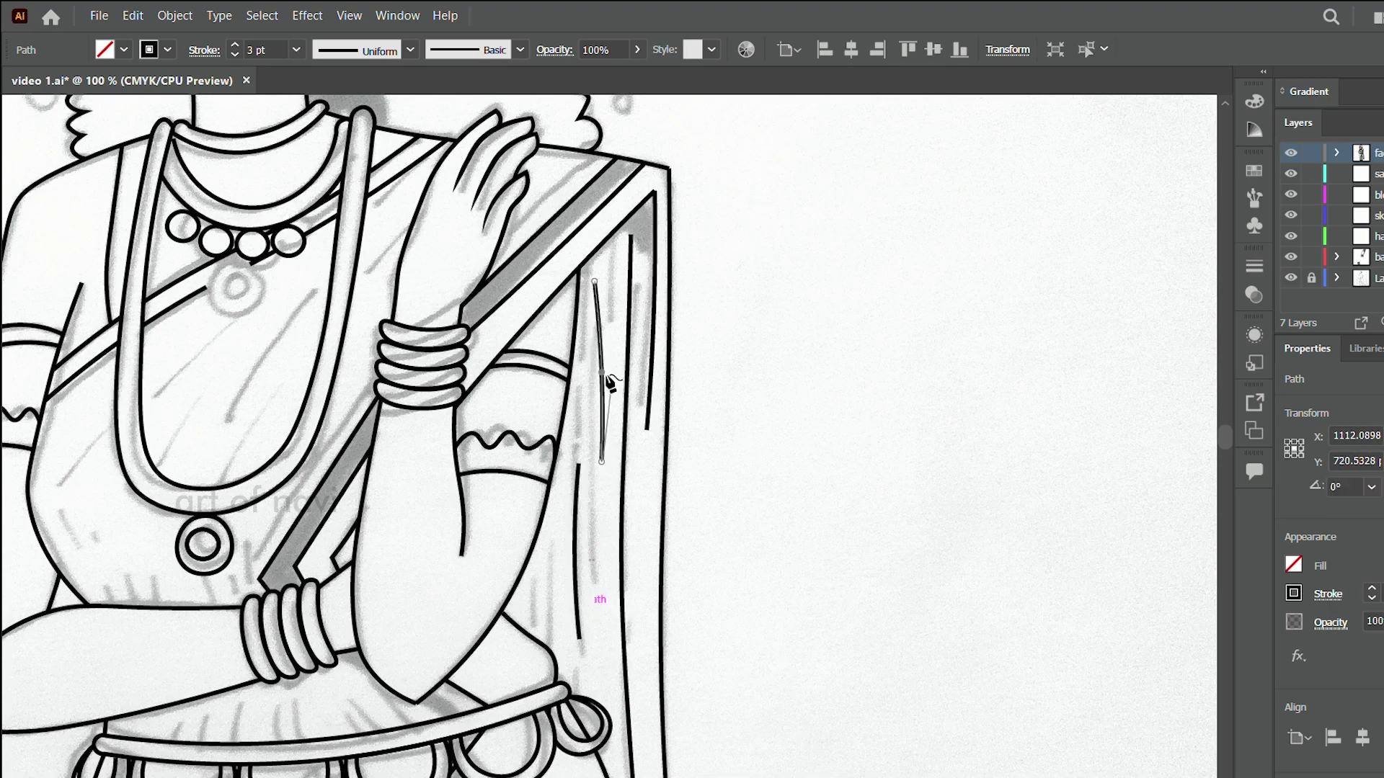
scroll(609, 381, down, 2)
click(540, 470)
click(539, 510)
click(535, 534)
scroll(324, 541, down, 2)
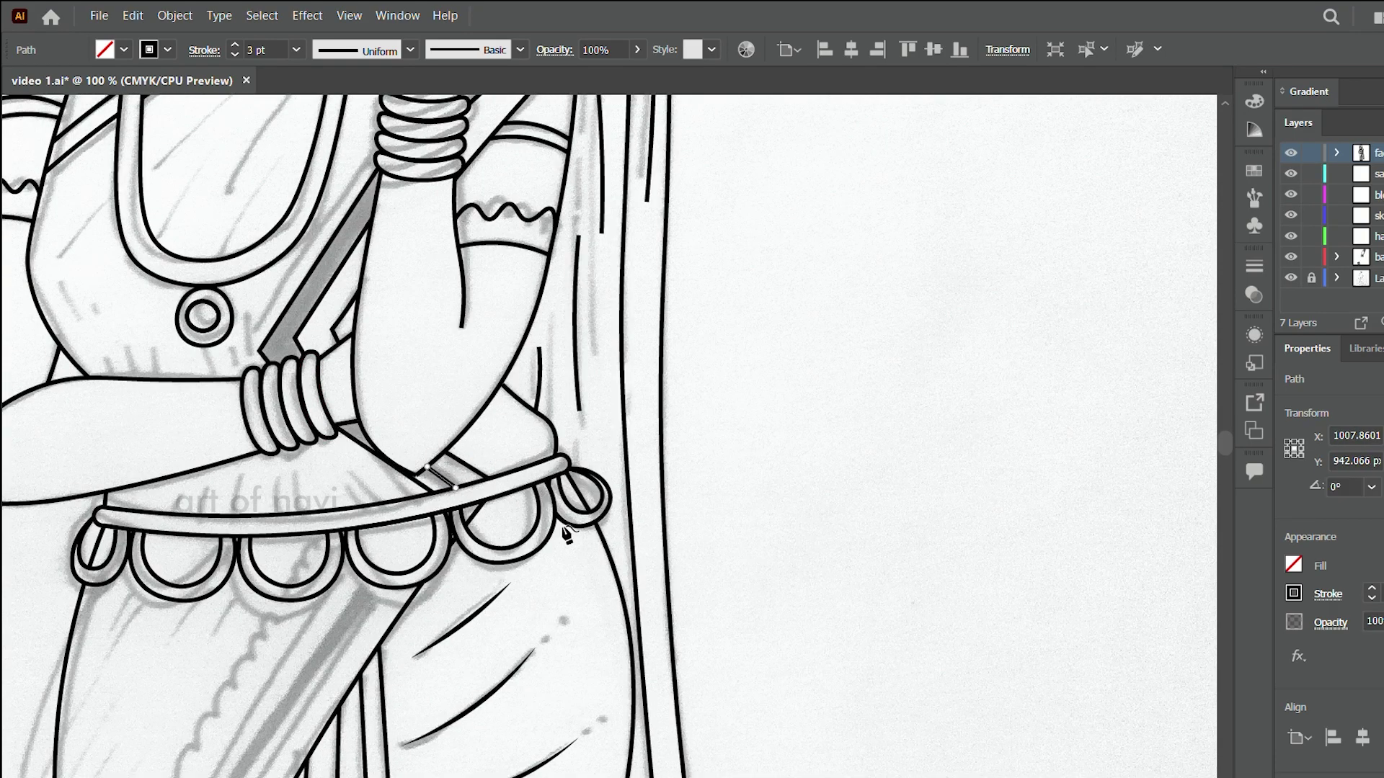
click(277, 473)
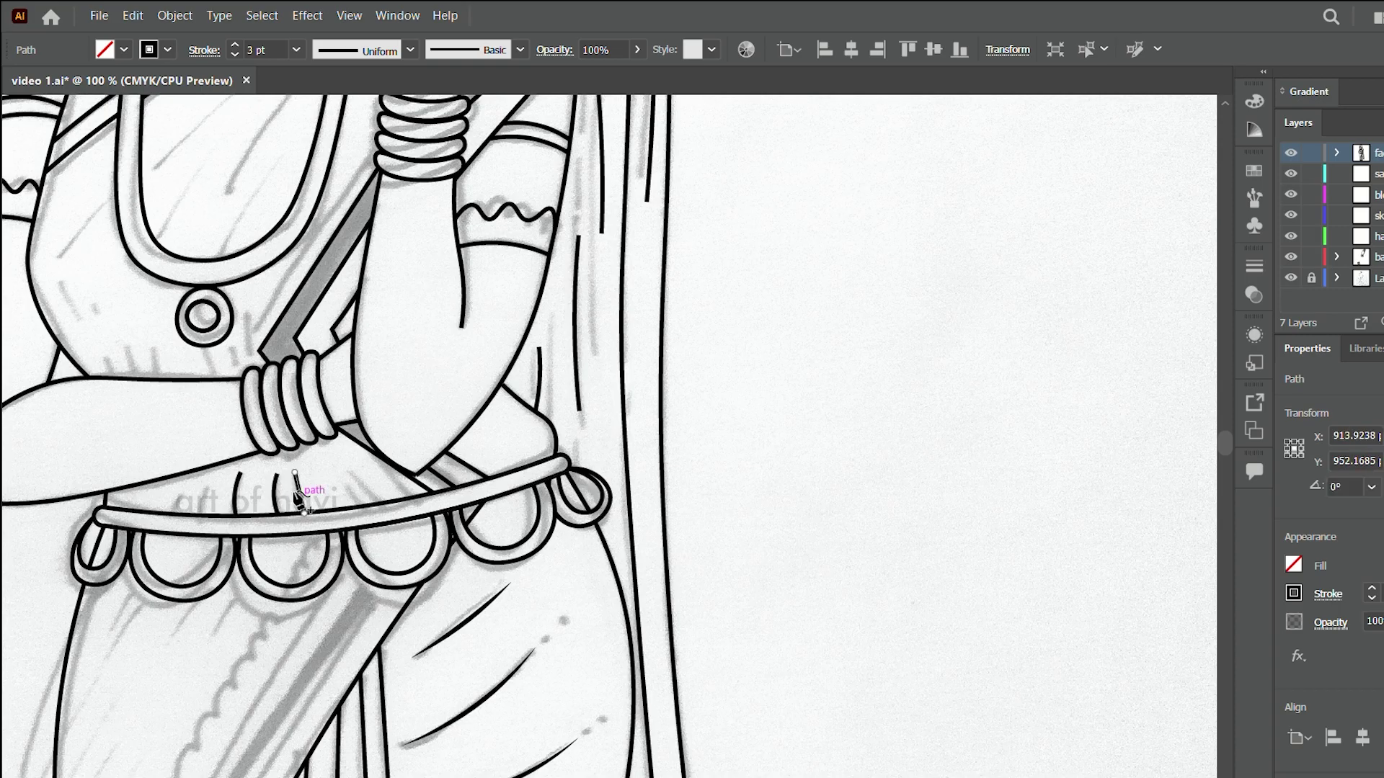
scroll(593, 485, up, 2)
scroll(593, 485, down, 3)
scroll(773, 217, down, 2)
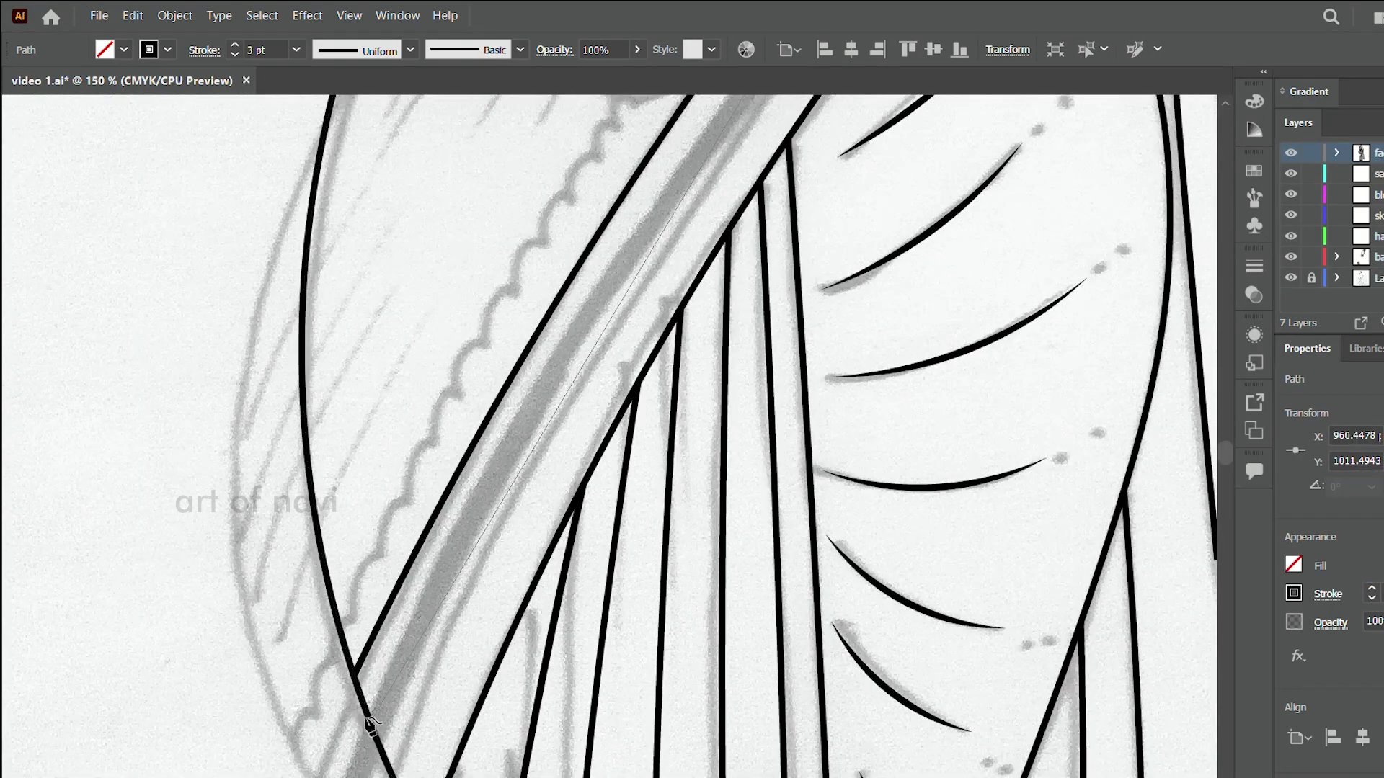
scroll(592, 518, up, 2)
scroll(591, 518, down, 2)
scroll(609, 408, up, 2)
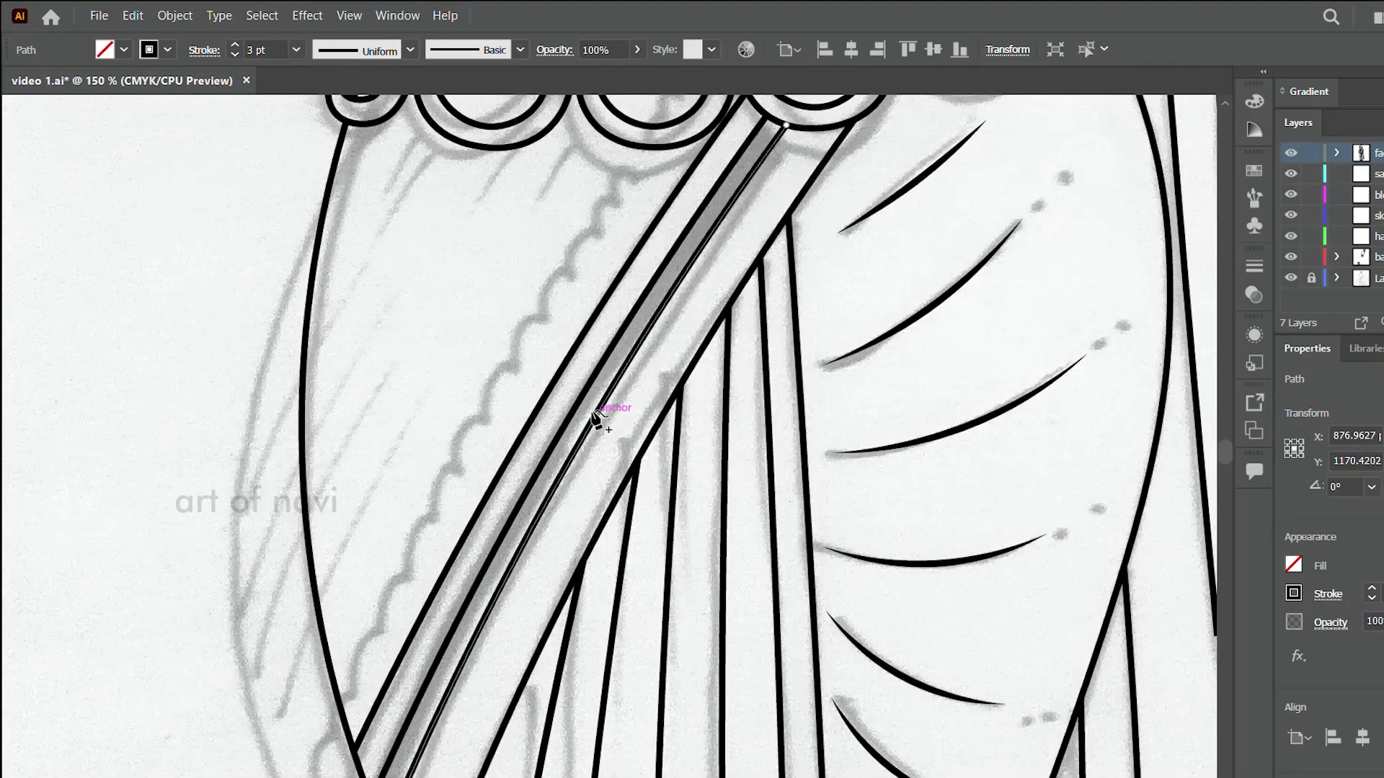
scroll(609, 408, down, 2)
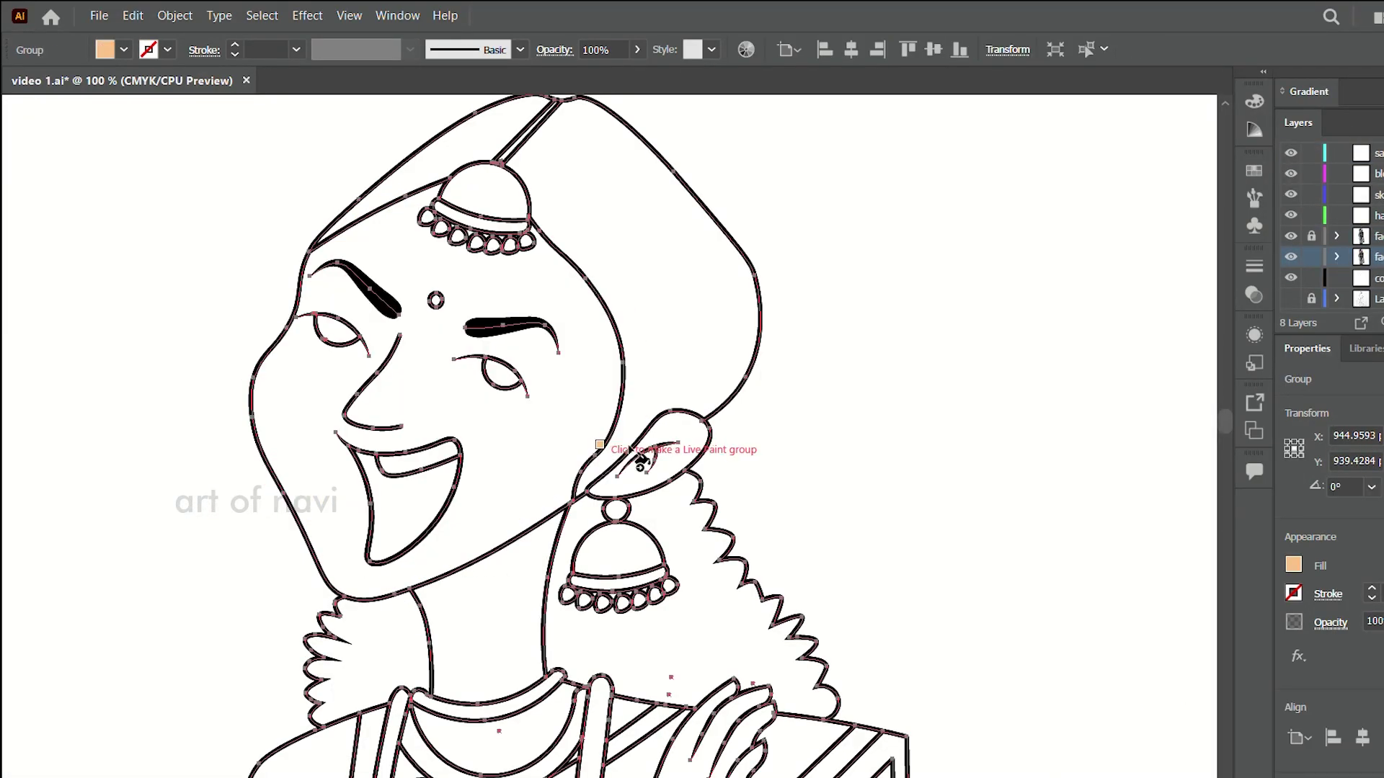
- Preview Live Paint fills: skin on neck and arms, yellow on earring, necklaces and bangles
click(544, 461)
scroll(504, 432, down, 3)
scroll(741, 340, down, 5)
click(742, 340)
scroll(950, 278, up, 10)
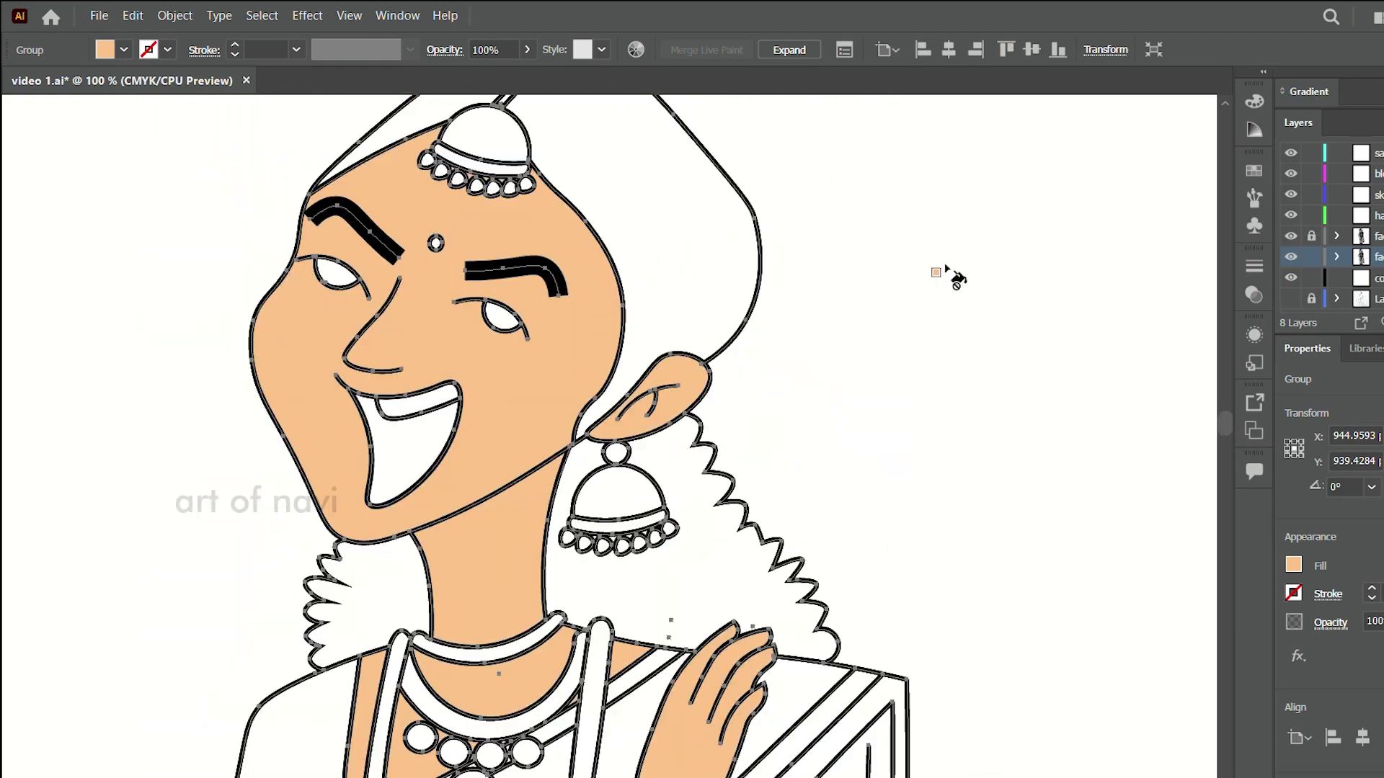
click(618, 497)
click(618, 537)
scroll(619, 537, down, 3)
scroll(504, 432, down, 5)
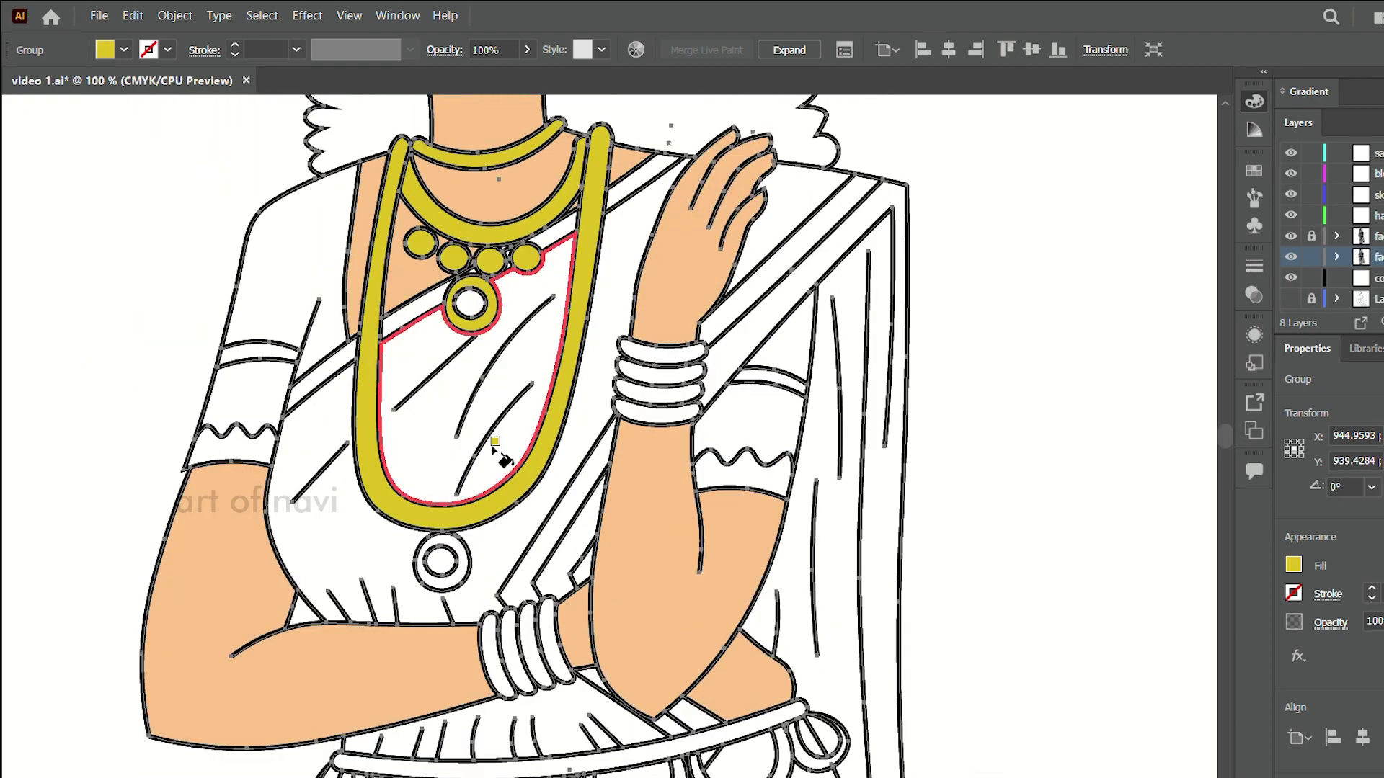
scroll(382, 573, down, 5)
click(382, 573)
scroll(402, 370, up, 5)
scroll(917, 402, up, 5)
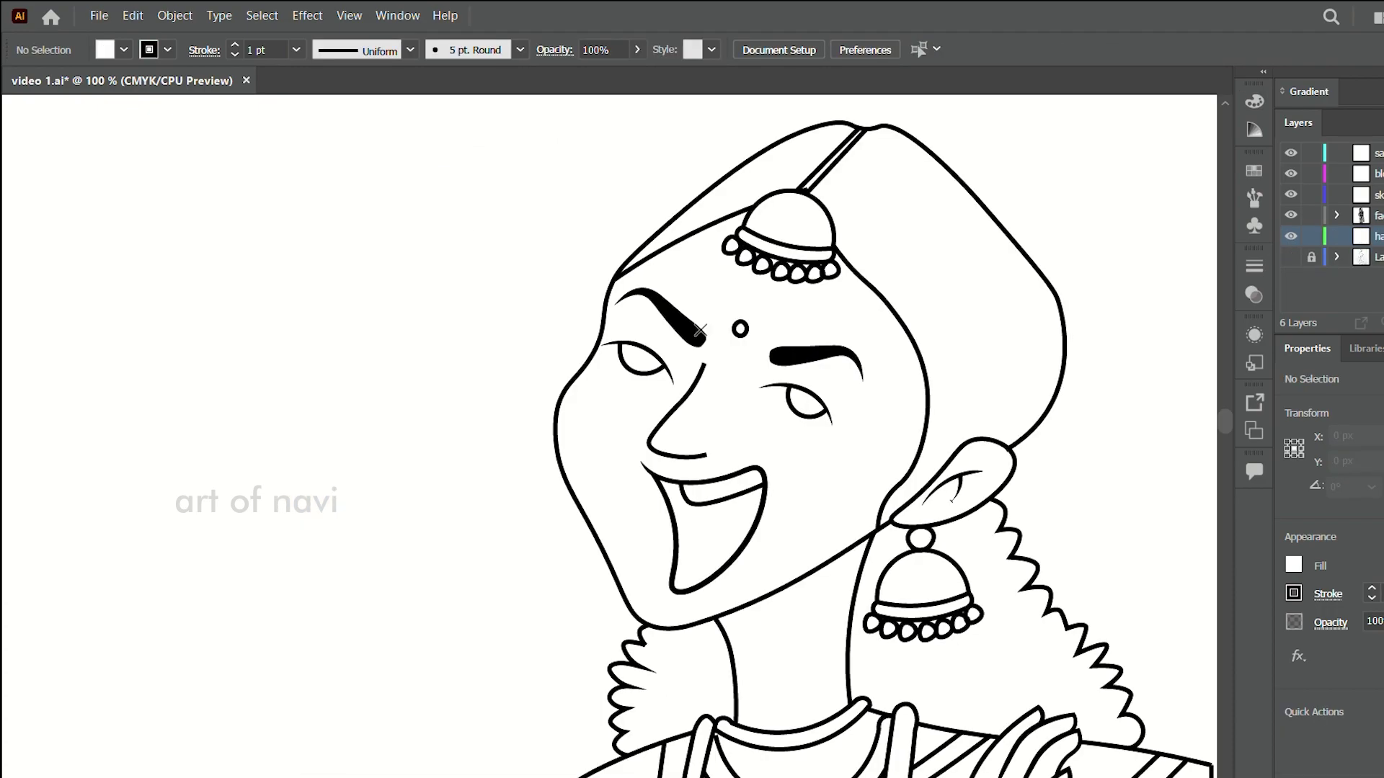
- Pencil-draw a peach skin shape behind the face, refitting its edge from chin to ear
mouse_move(595, 389)
mouse_down()
mouse_move(670, 369)
mouse_move(566, 516)
mouse_up()
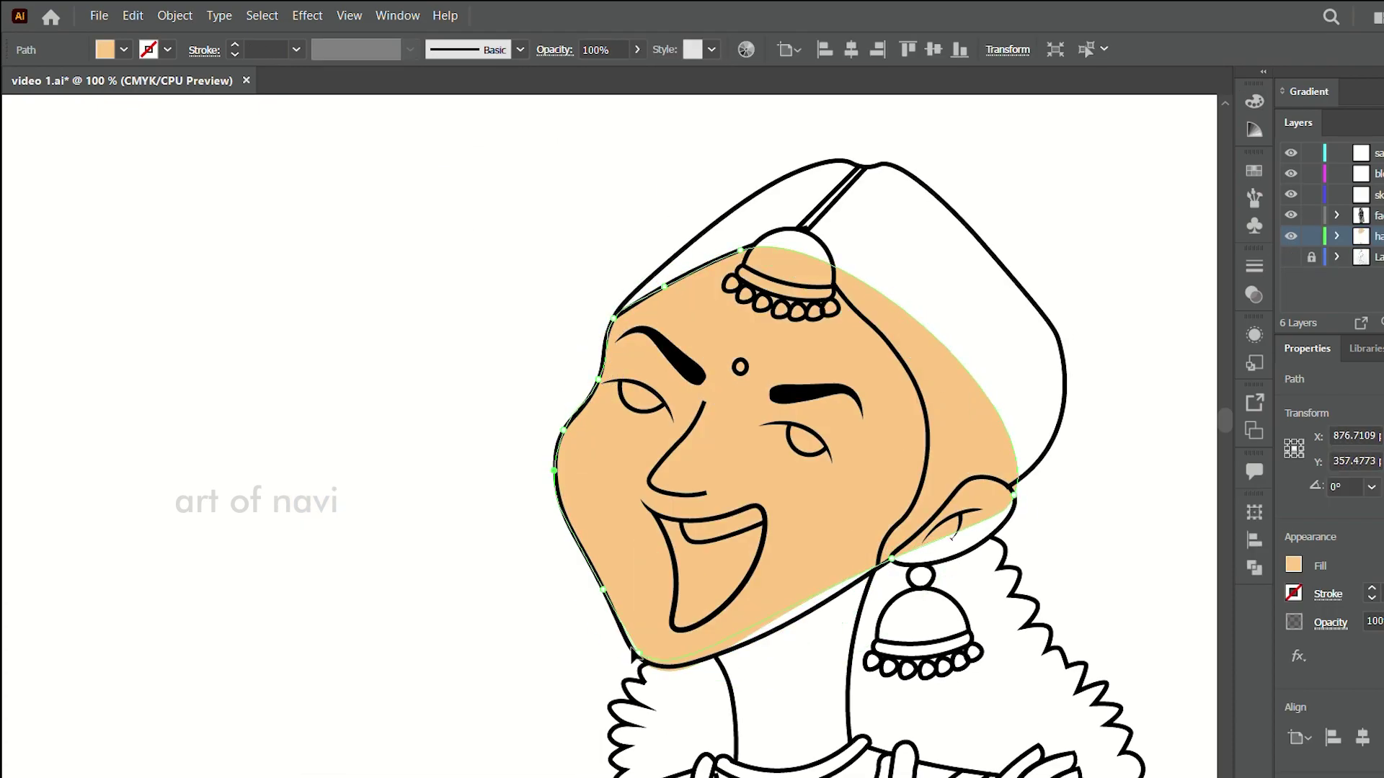
drag(715, 660, 906, 566)
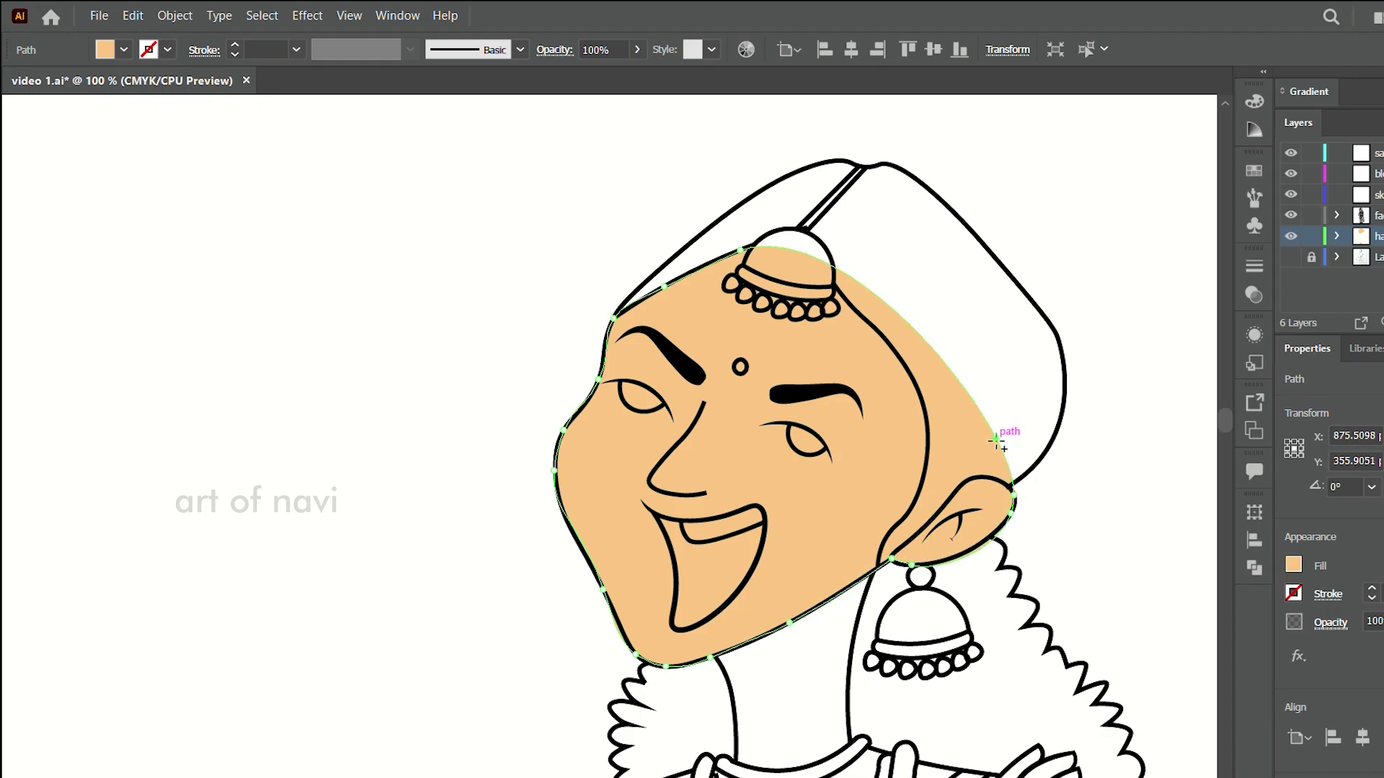
drag(995, 438, 836, 267)
scroll(821, 516, down, 5)
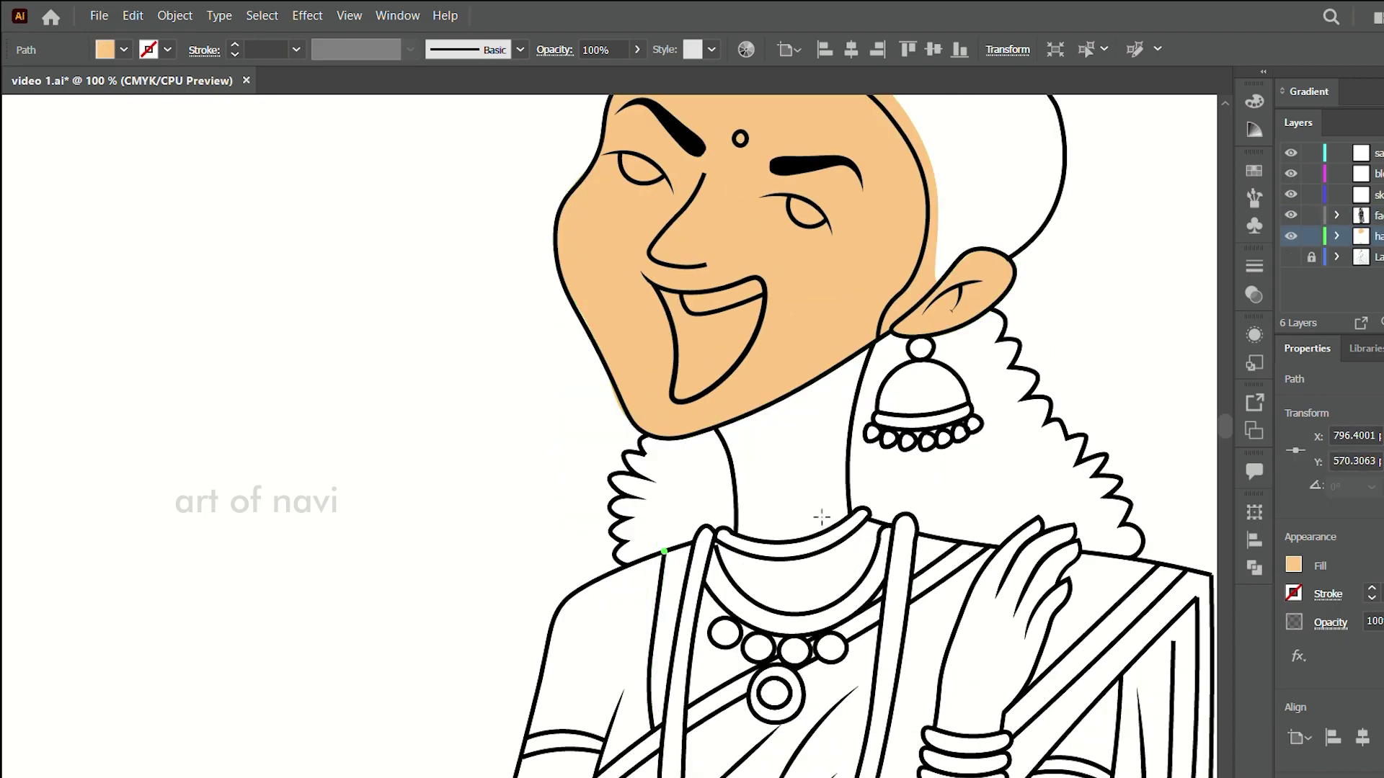
- Draw the neck skin shape from the saree edge up to the jaw, then deselect
mouse_move(663, 552)
mouse_down()
mouse_move(652, 732)
mouse_move(980, 533)
mouse_up()
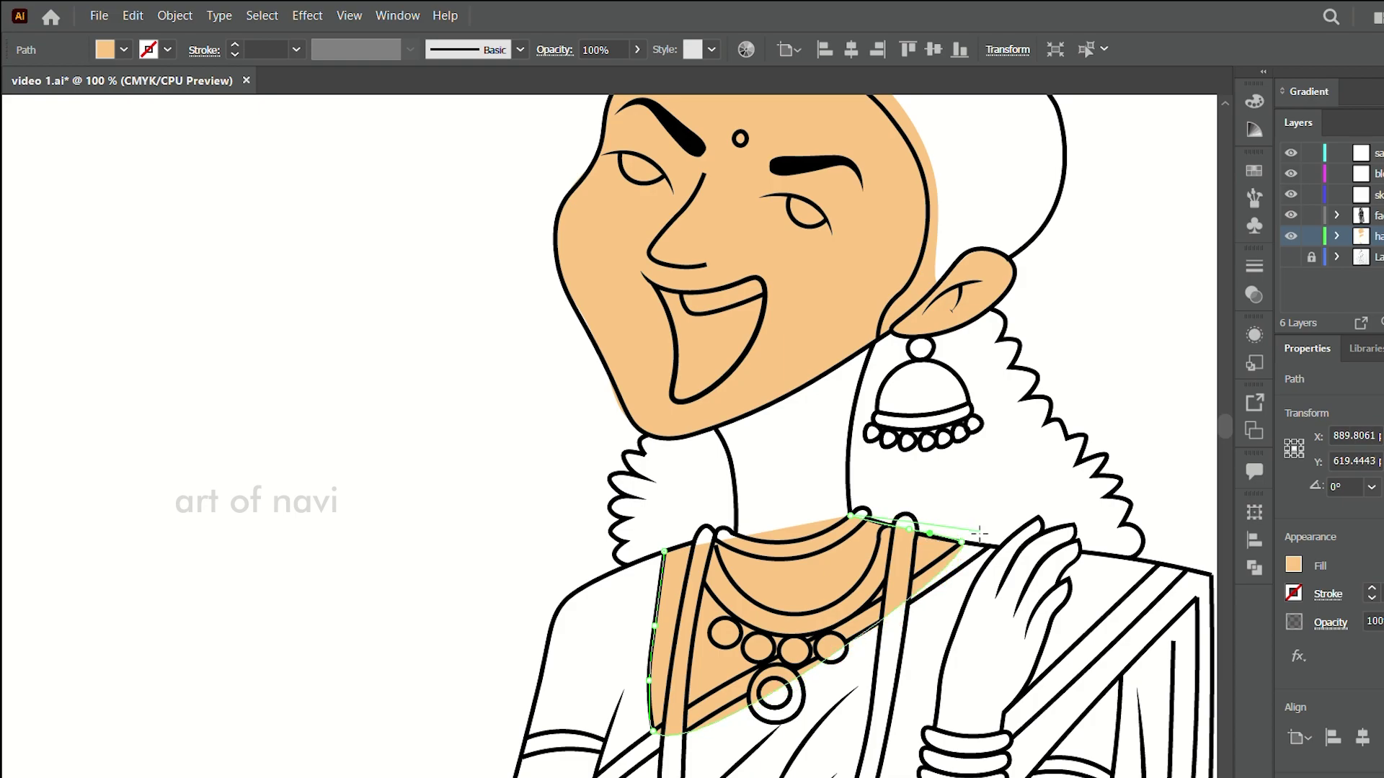
mouse_move(852, 516)
mouse_down()
mouse_move(697, 510)
mouse_move(714, 428)
mouse_up()
scroll(873, 350, down, 1)
scroll(750, 549, down, 10)
key(ctrl+shift+a)
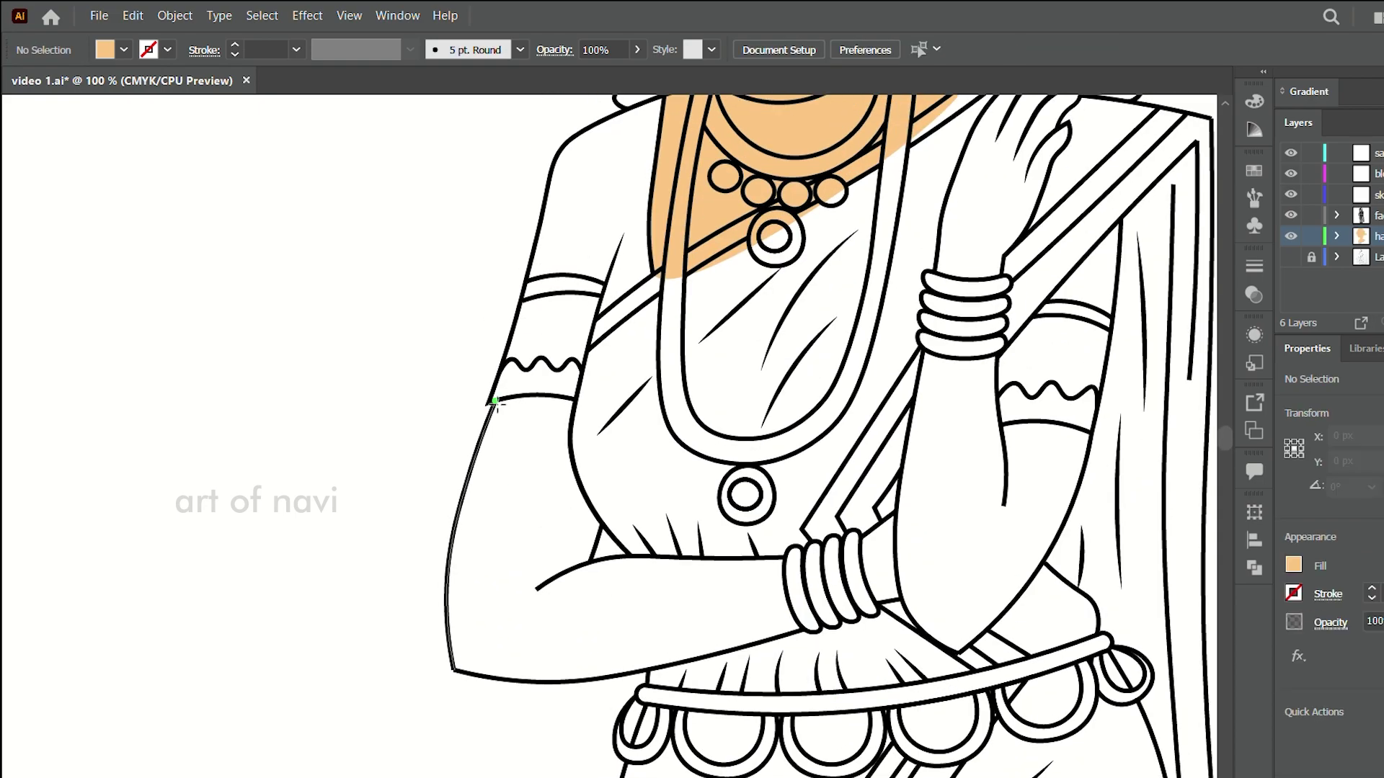
- Draw the arm skin shape and refit its top and bottom edges
drag(492, 402, 914, 594)
drag(814, 629, 505, 688)
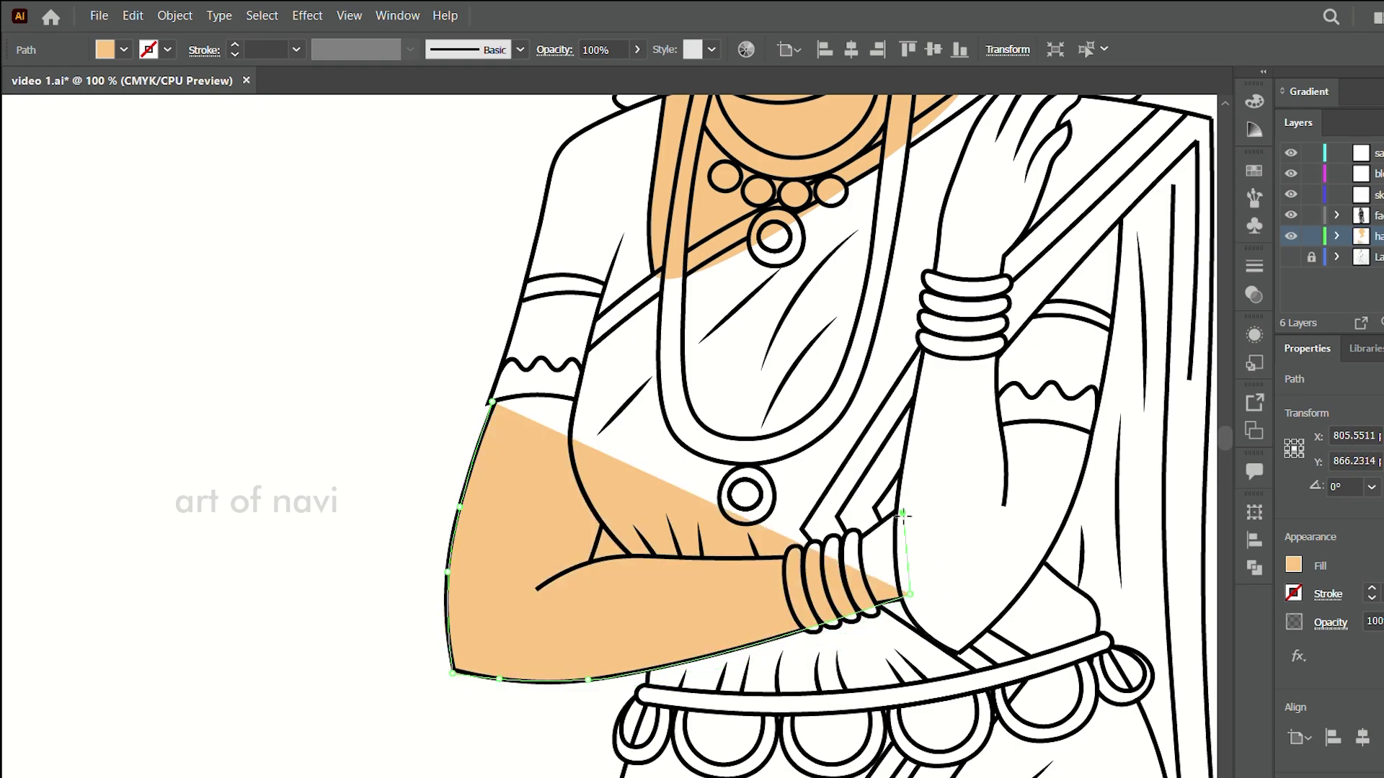
mouse_move(903, 513)
mouse_down()
mouse_move(590, 560)
mouse_move(492, 401)
mouse_up()
scroll(893, 534, up, 3)
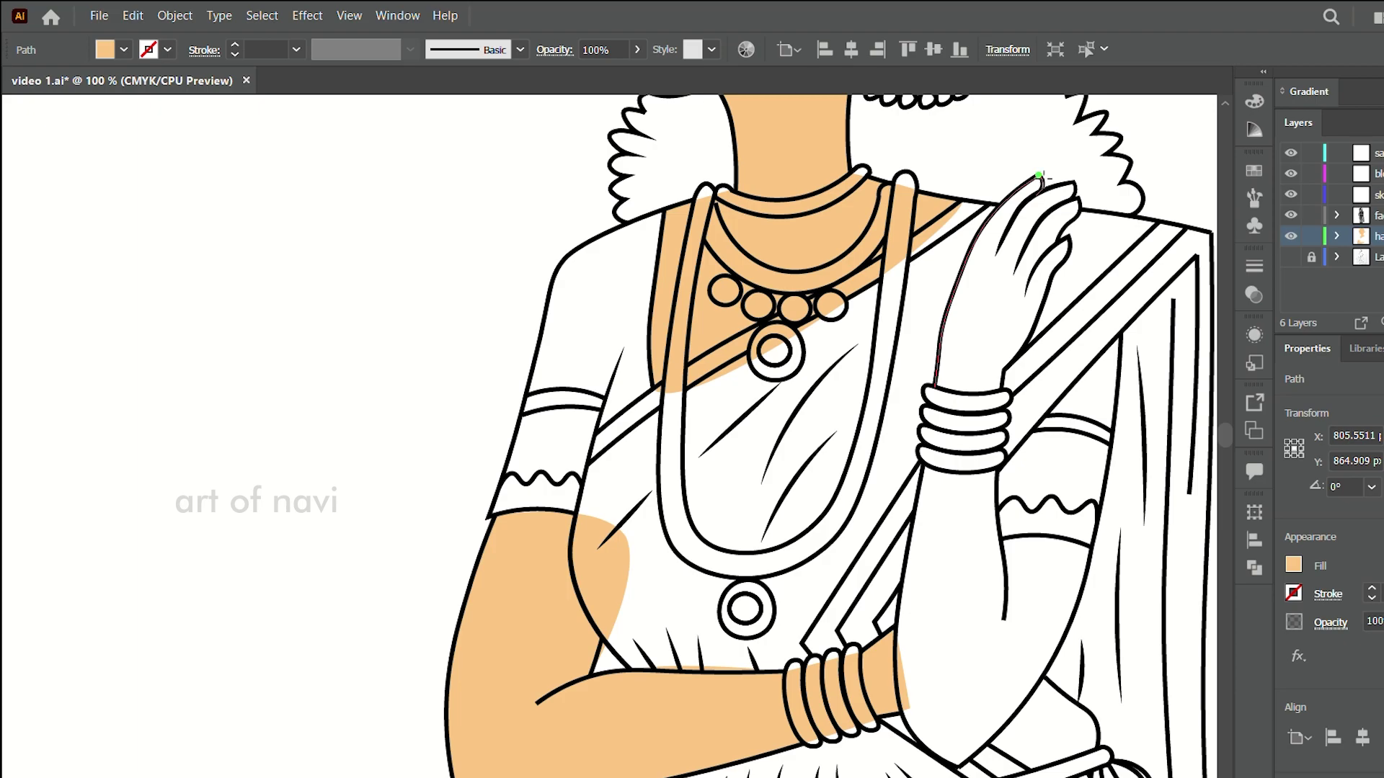
- Add peach fill to the raised hand, lower forearm and elbow
drag(1038, 175, 959, 766)
scroll(958, 766, up, 2)
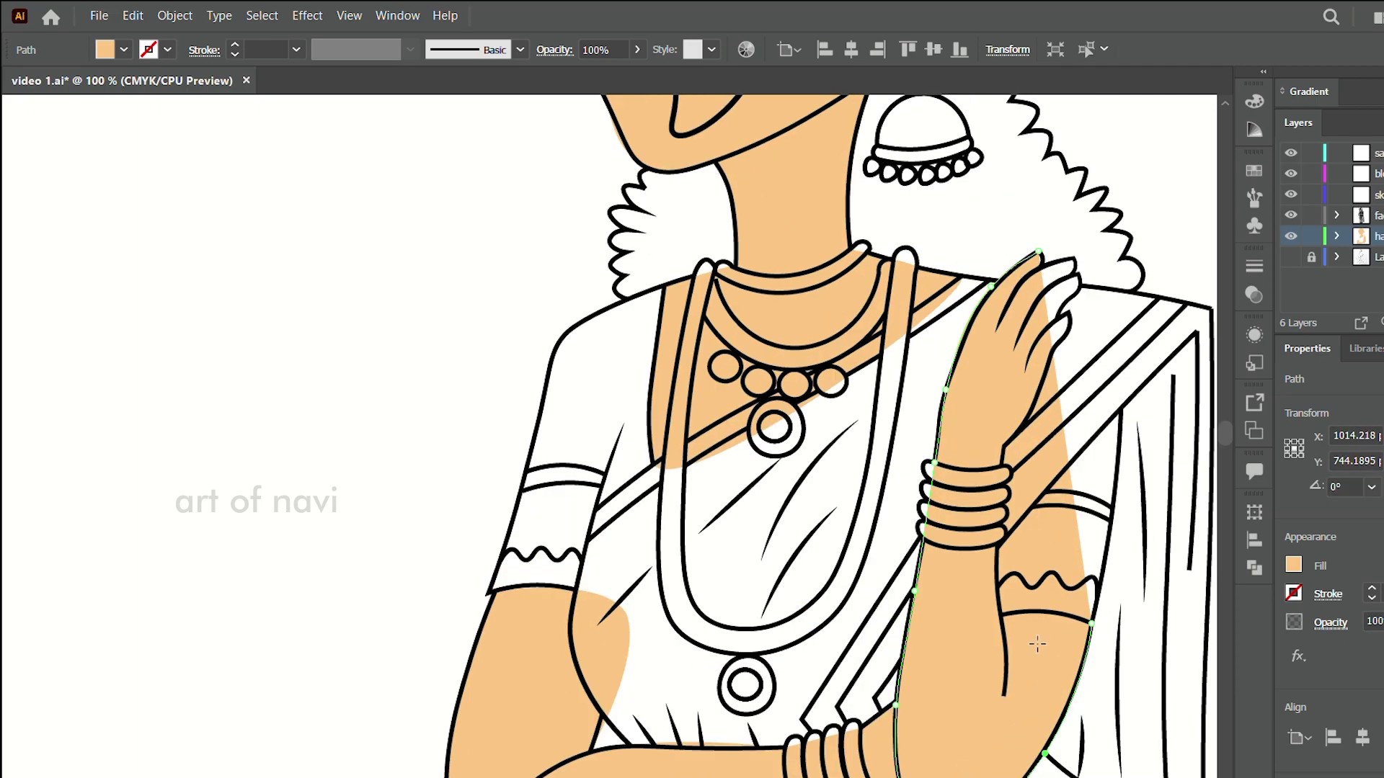
drag(1092, 642, 975, 583)
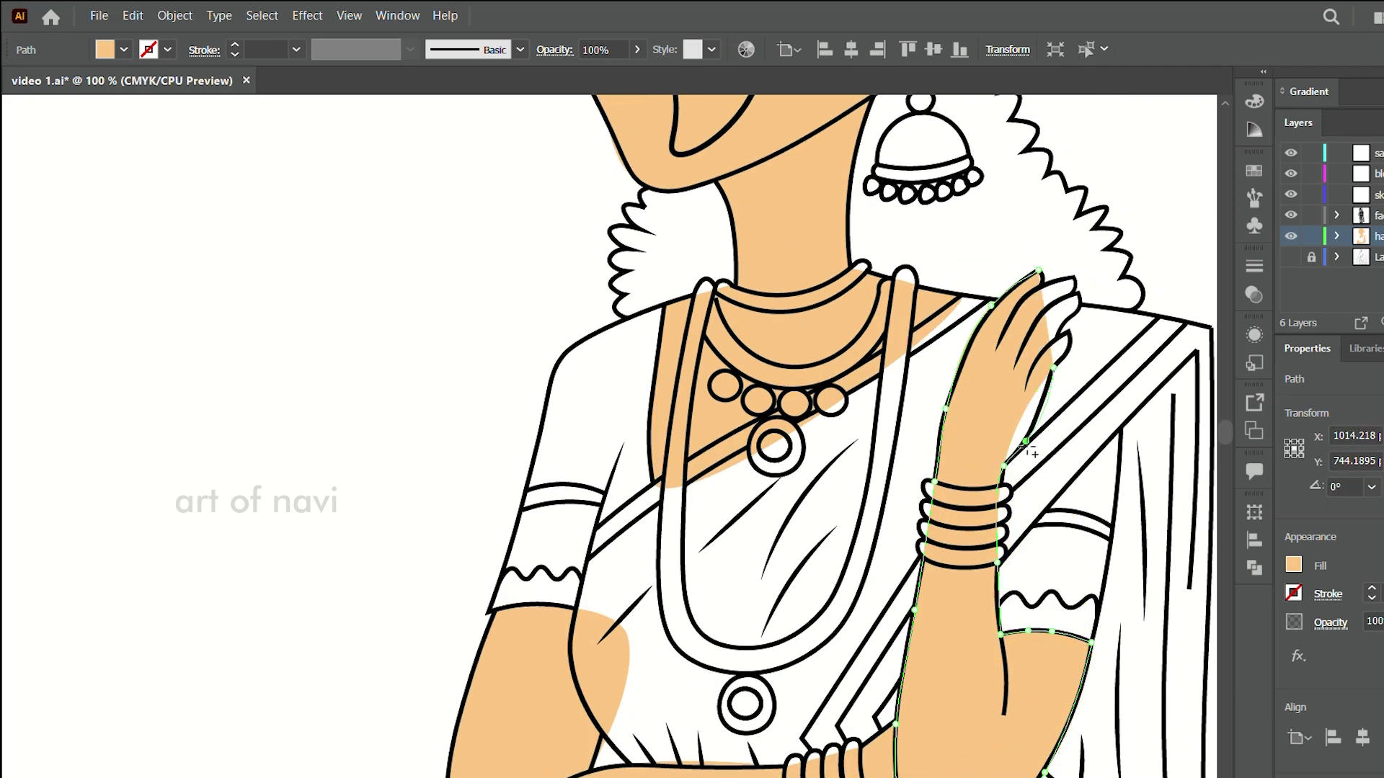
scroll(1065, 339, up, 3)
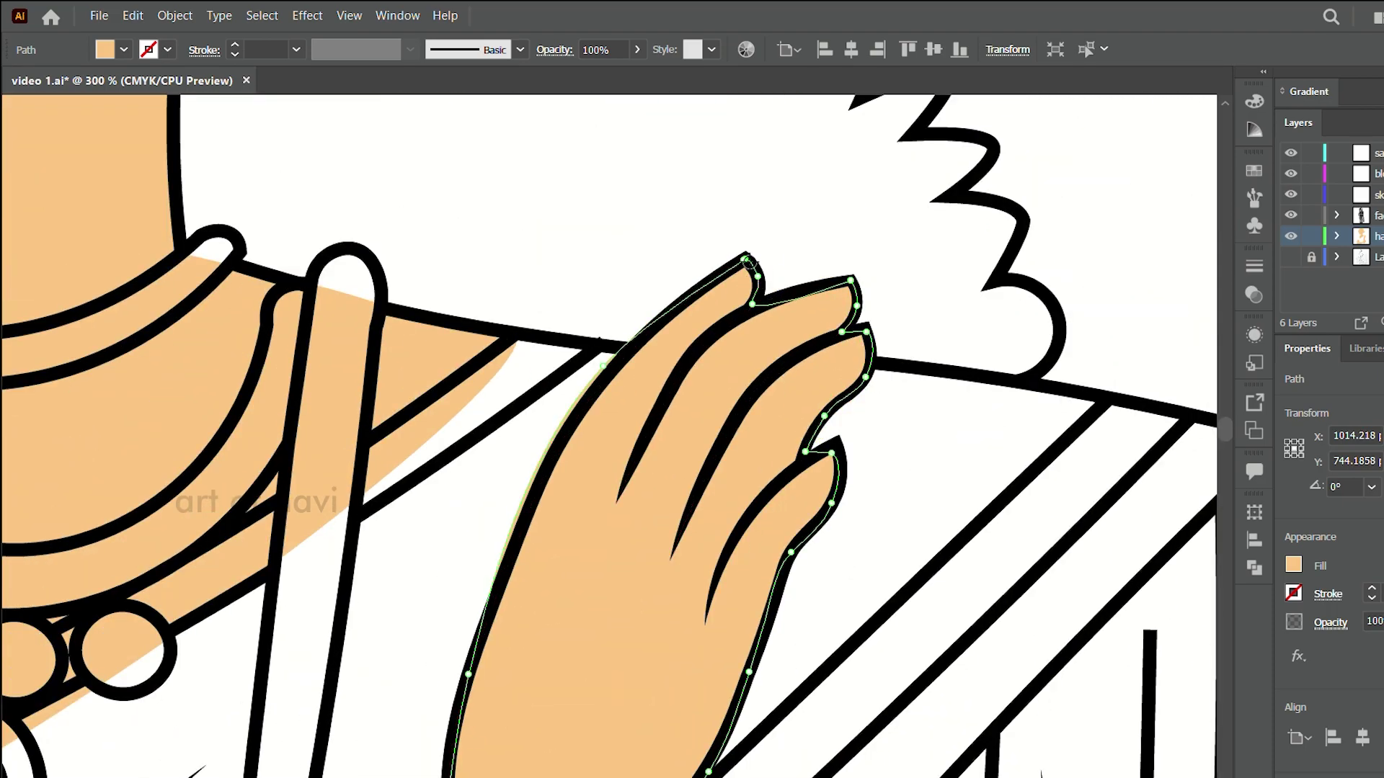
scroll(720, 432, down, 10)
drag(755, 537, 870, 713)
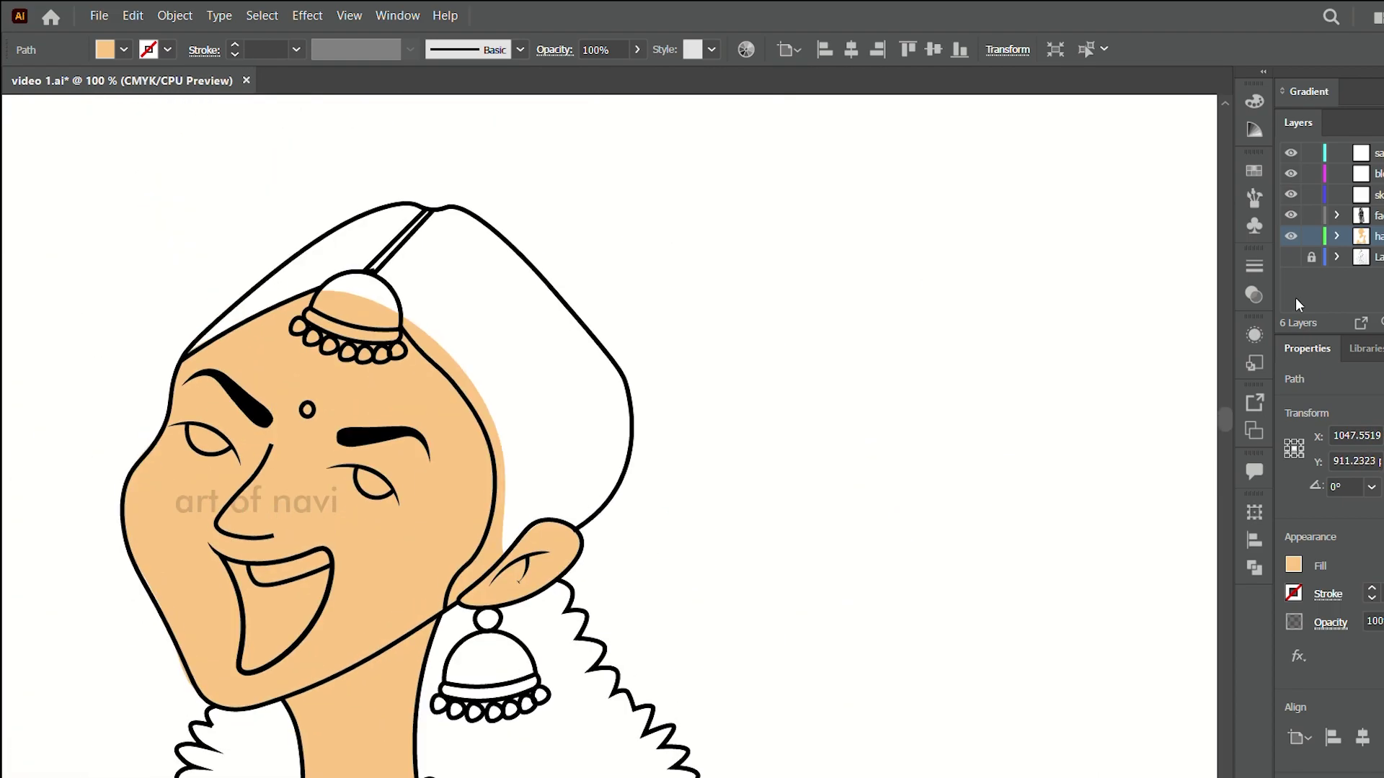
- Start a brown hair shape at the hat edge, tracing down the jaw and around the ear
drag(165, 757, 228, 698)
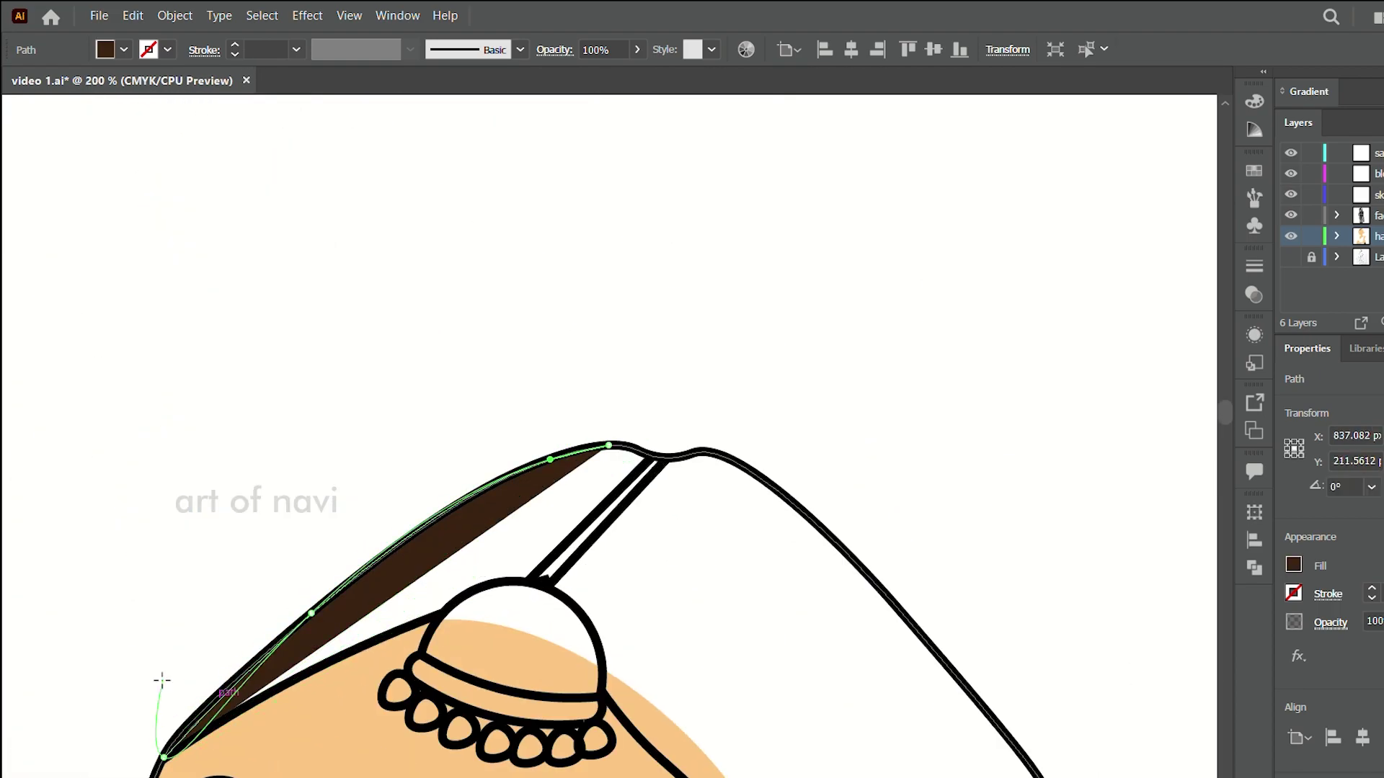
scroll(840, 670, down, 10)
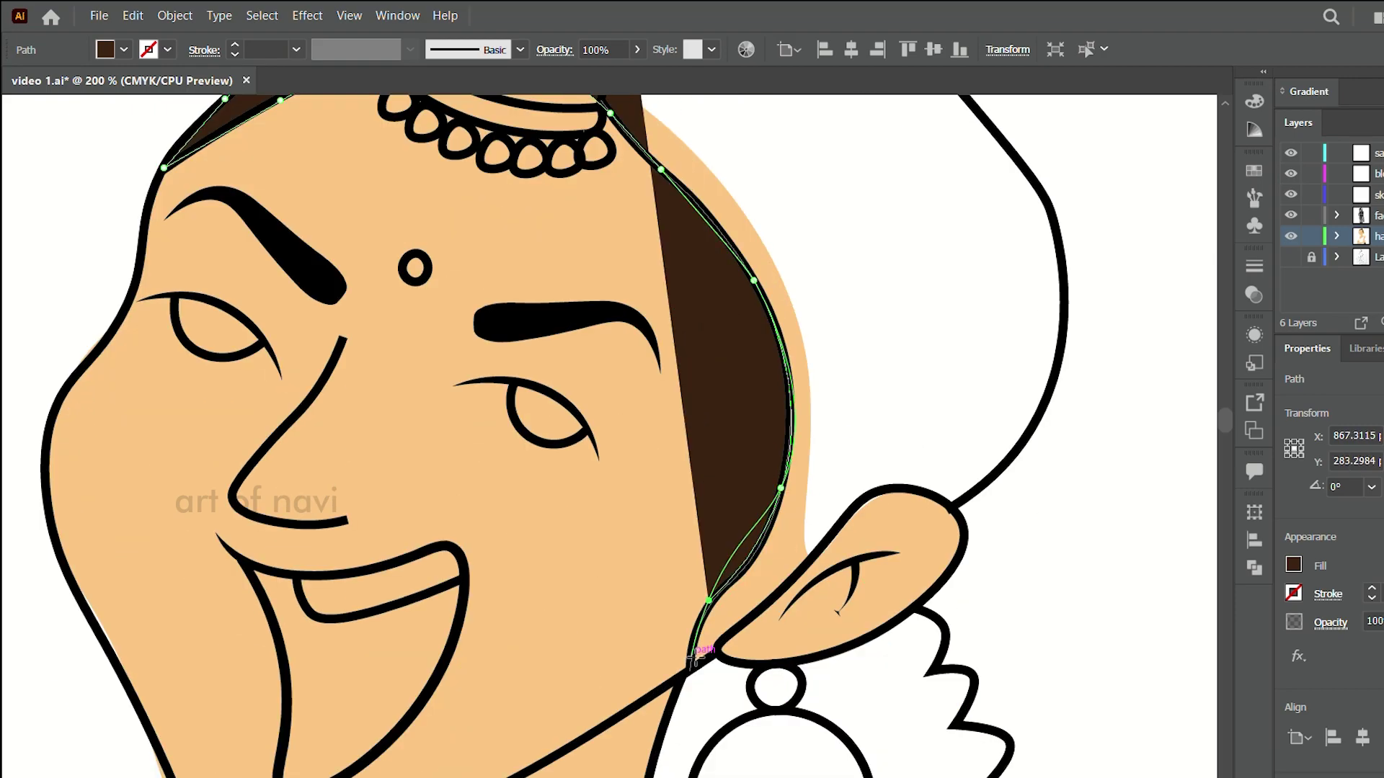
click(708, 602)
click(690, 661)
click(719, 639)
click(781, 591)
click(858, 504)
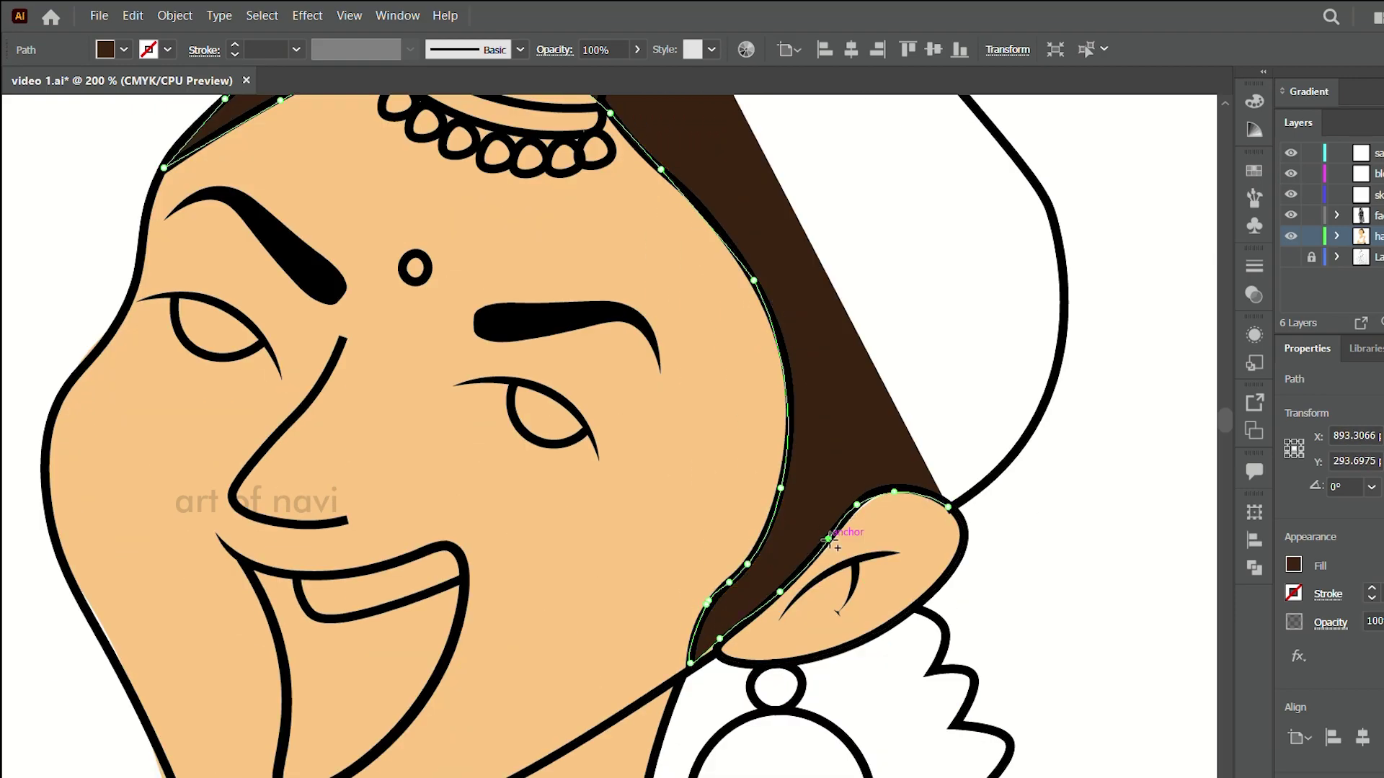
click(948, 507)
click(1045, 199)
click(1062, 346)
- Trace the hair up the hat side and across its top, closing the brown shape
scroll(1062, 346, up, 5)
click(970, 426)
click(757, 209)
click(708, 185)
click(663, 192)
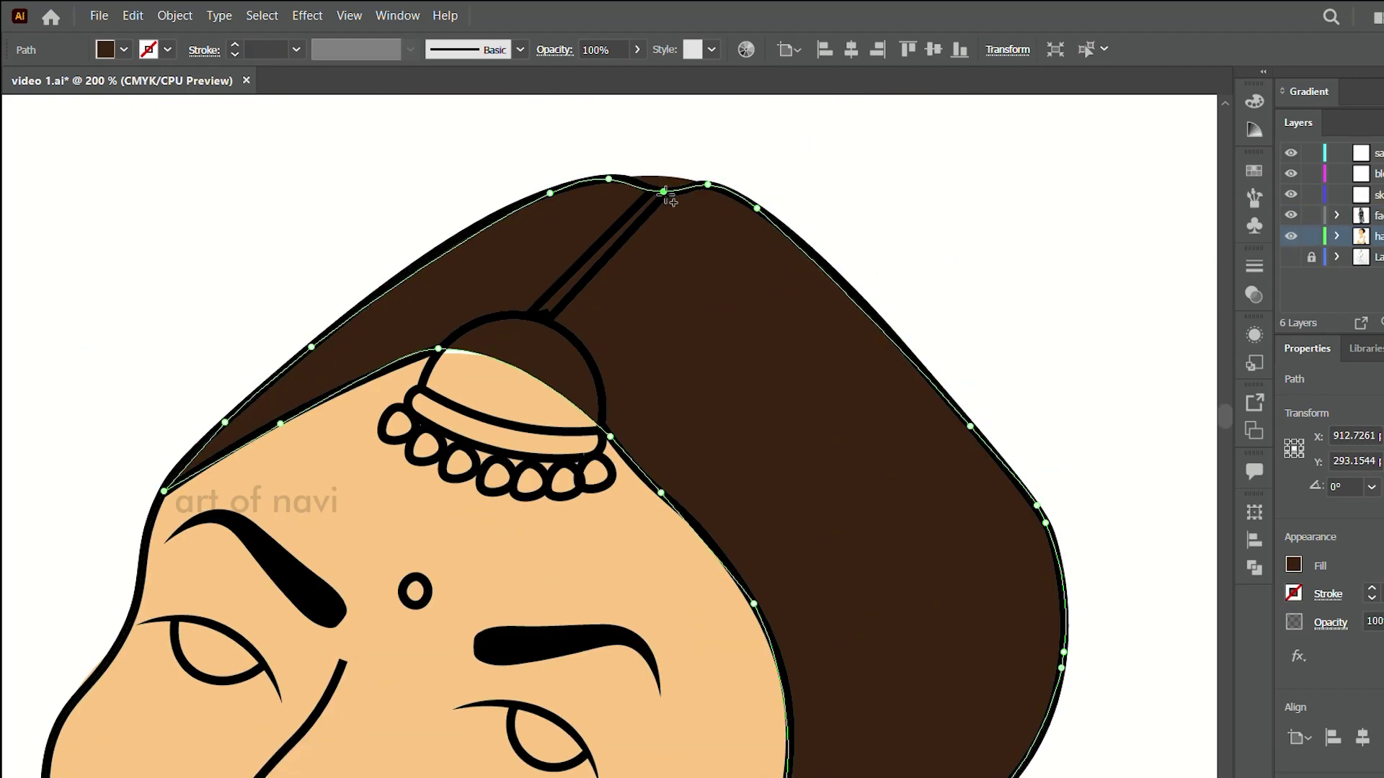
scroll(861, 305, down, 5)
click(713, 683)
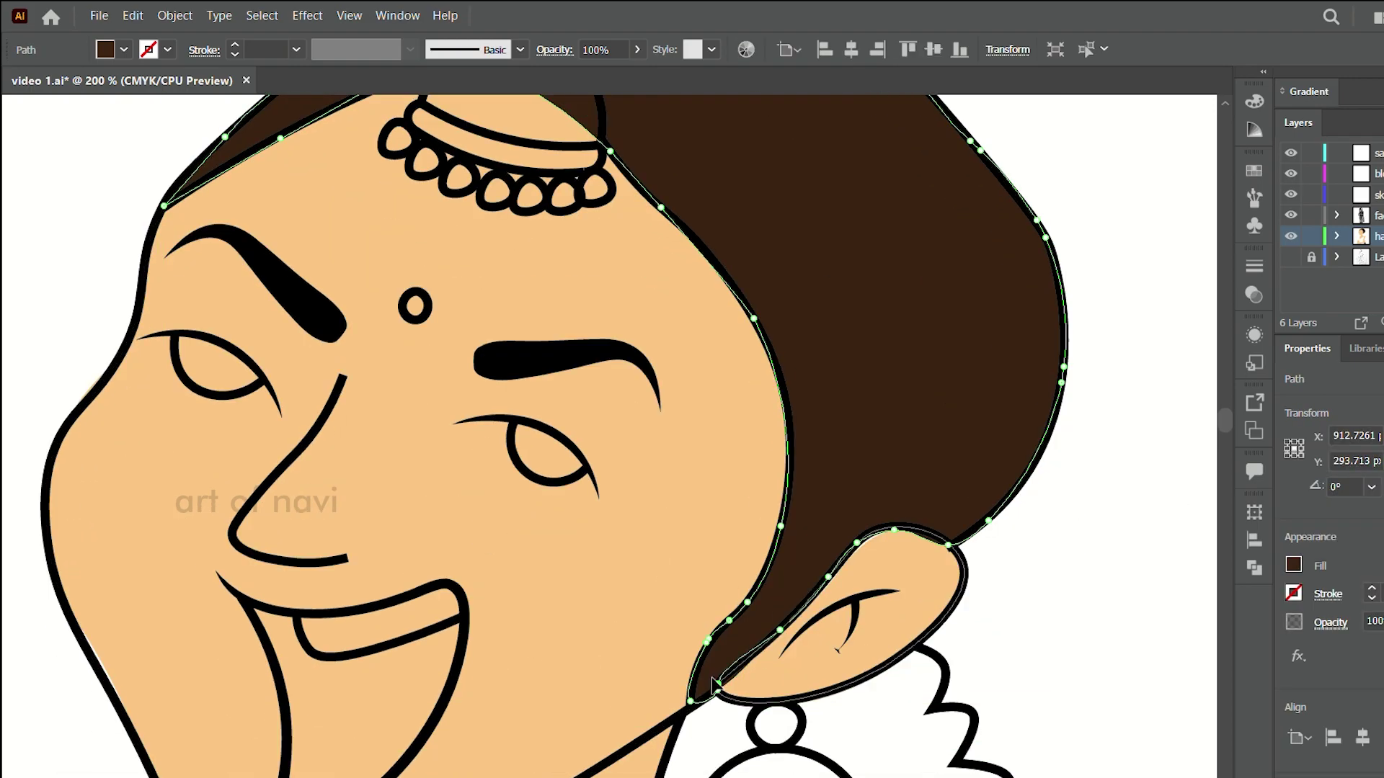
- Fill the left eye brown, then undo it so the eye stays black
scroll(862, 586, up, 2)
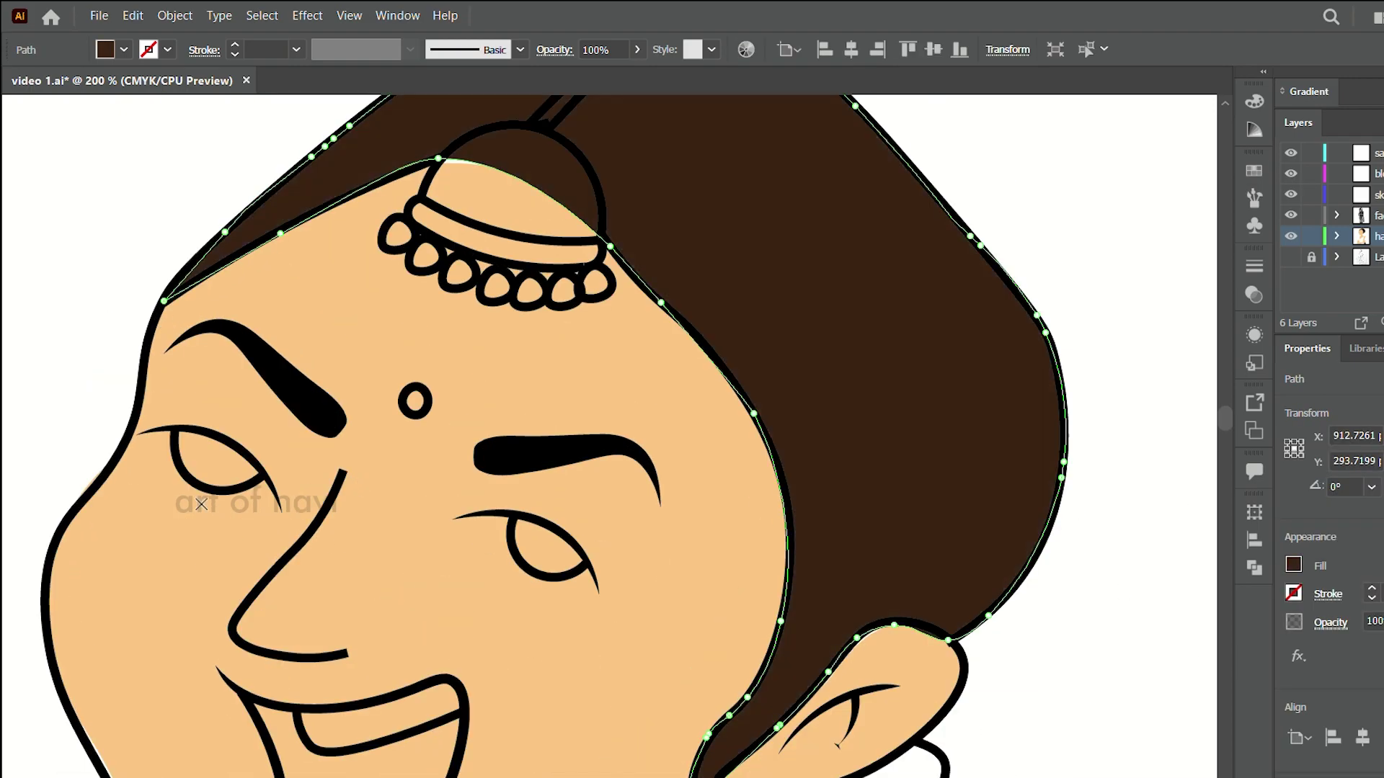
click(213, 436)
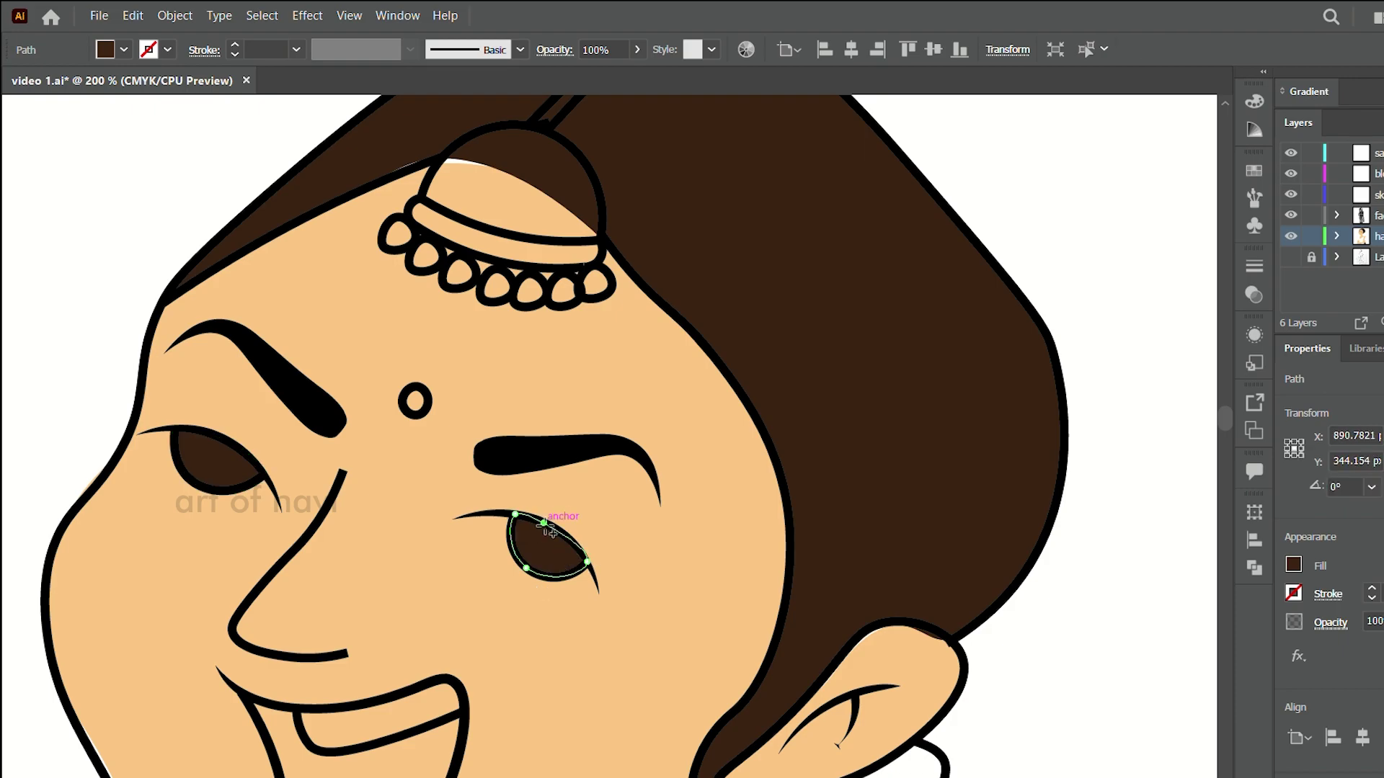
key(ctrl+z)
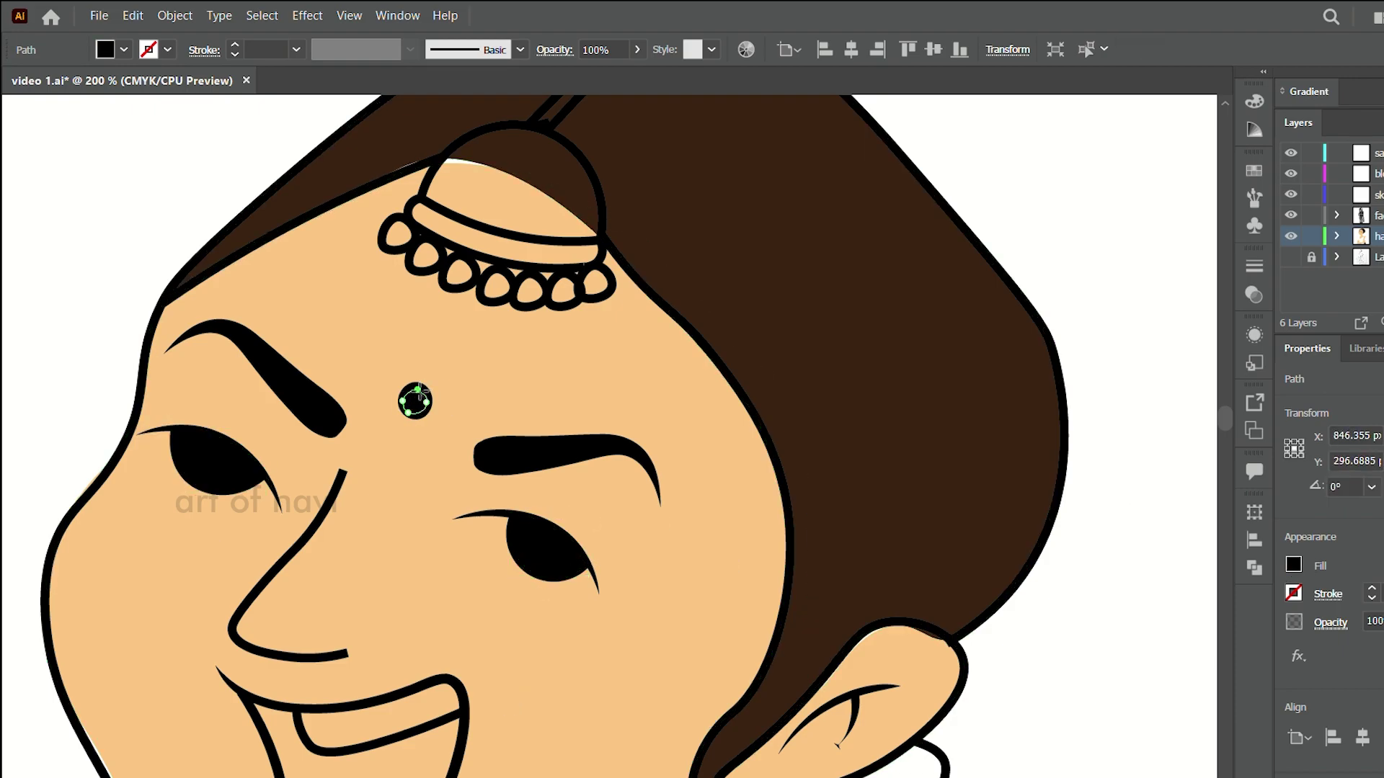
- Draw a red shape over the open mouth, curving its sides and top along the lip
scroll(860, 488, down, 5)
click(247, 393)
click(287, 621)
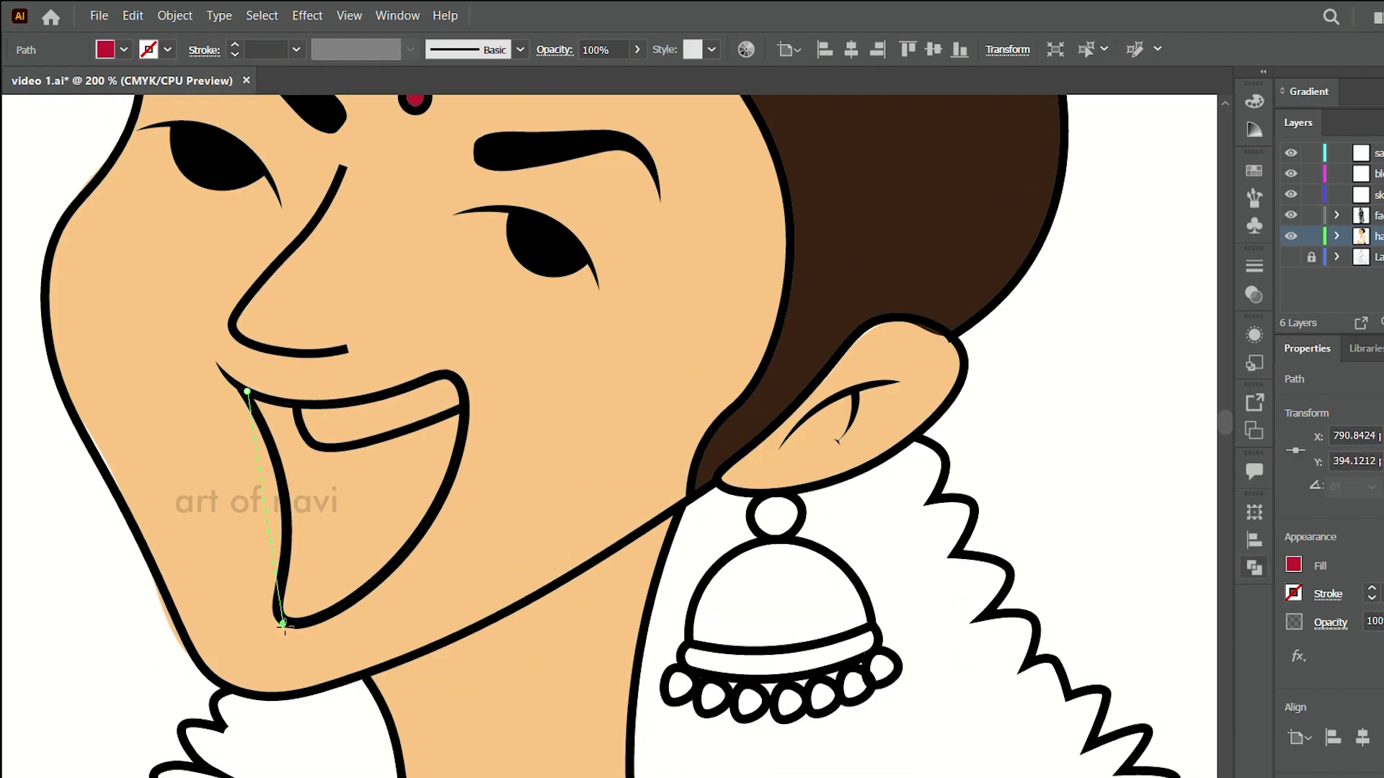
click(453, 377)
click(248, 392)
drag(267, 509, 419, 535)
drag(351, 385, 351, 400)
drag(247, 392, 241, 387)
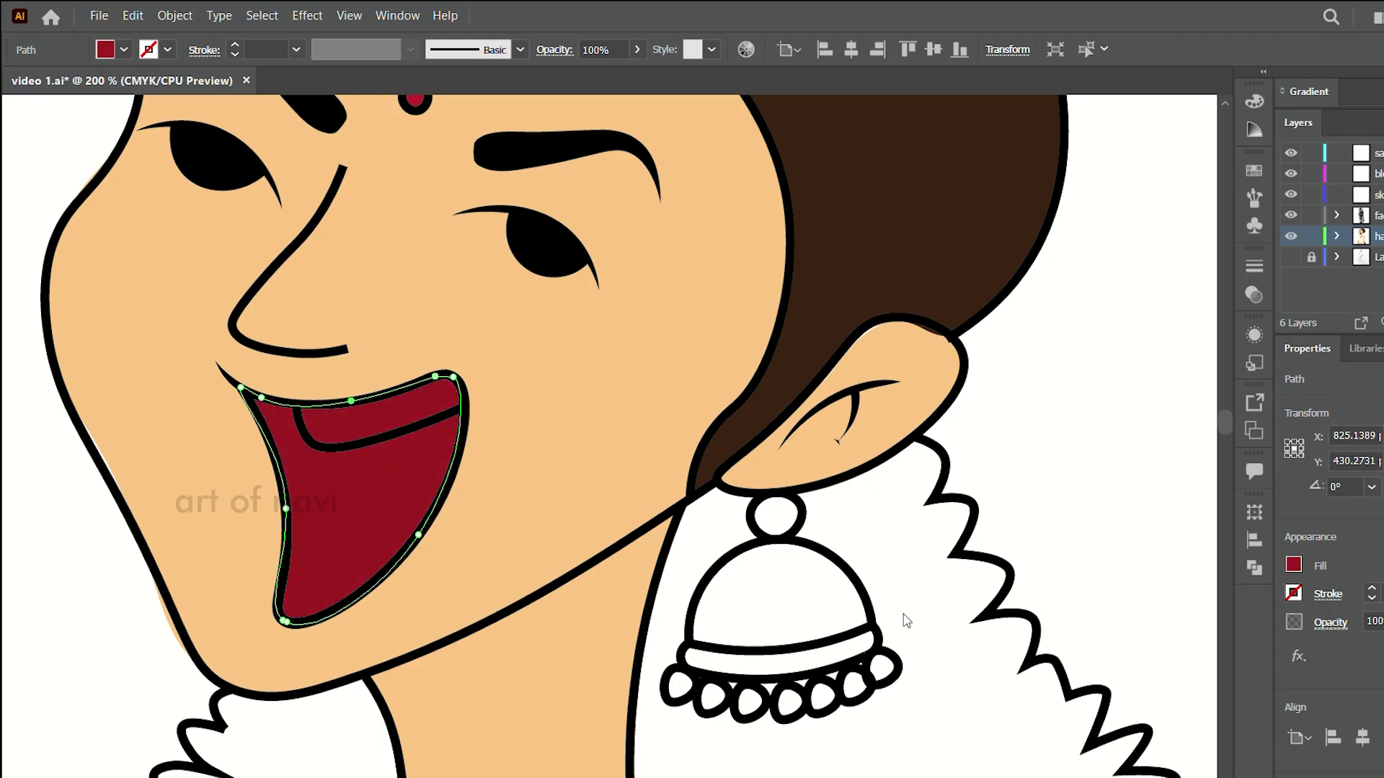
- Darken the mouth red, add white upper teeth bent along the lip, and start the earring fill
click(296, 404)
click(461, 405)
click(307, 438)
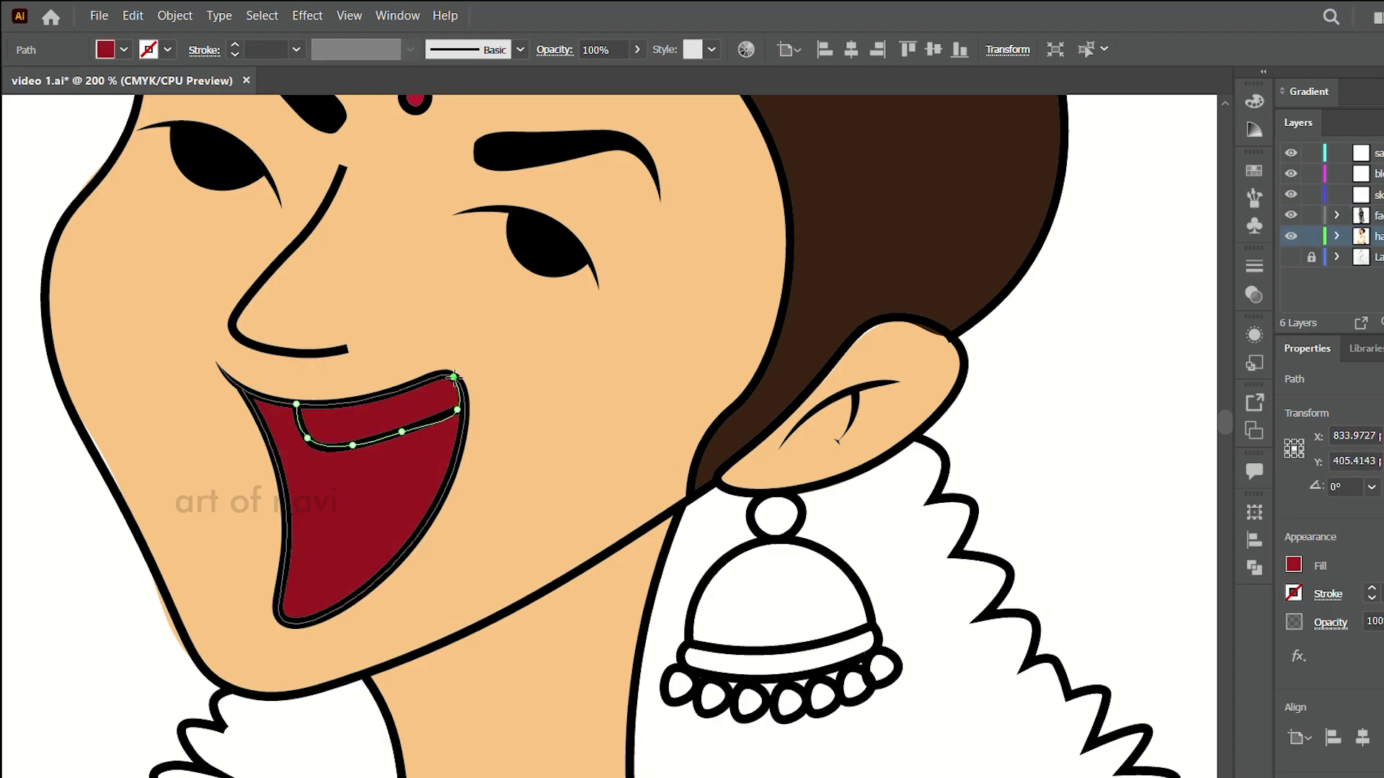
click(458, 410)
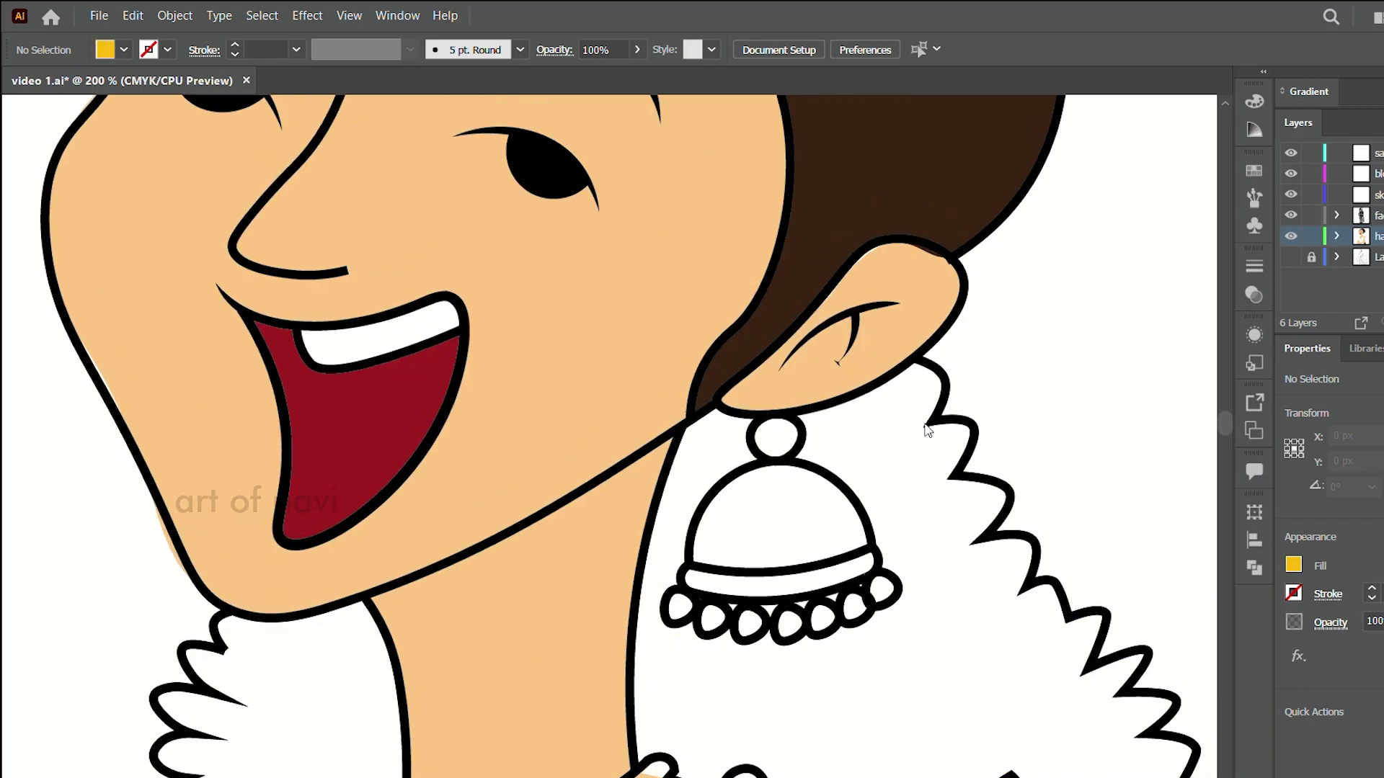
click(780, 600)
- Fill the earring dome and its hanging beads with yellow
click(693, 561)
click(759, 456)
click(773, 415)
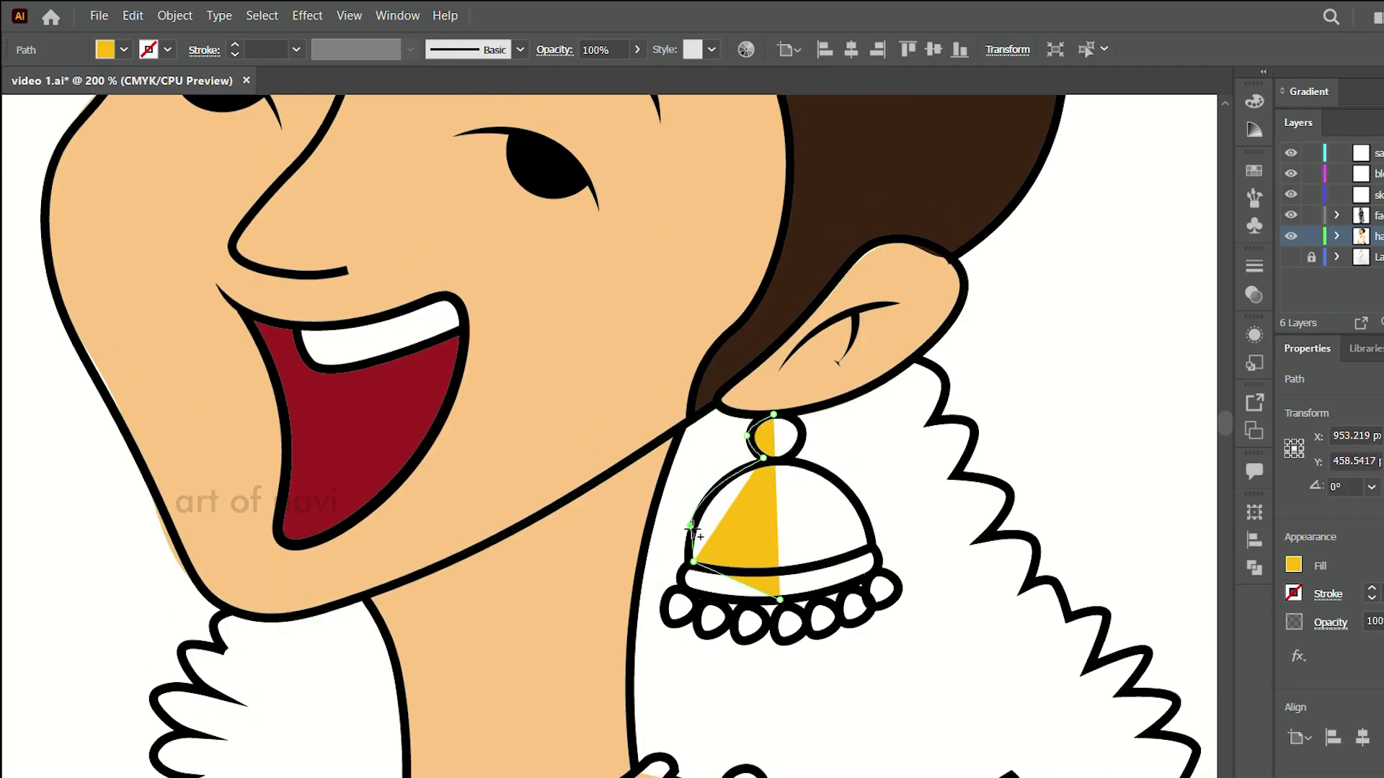
click(878, 565)
click(869, 542)
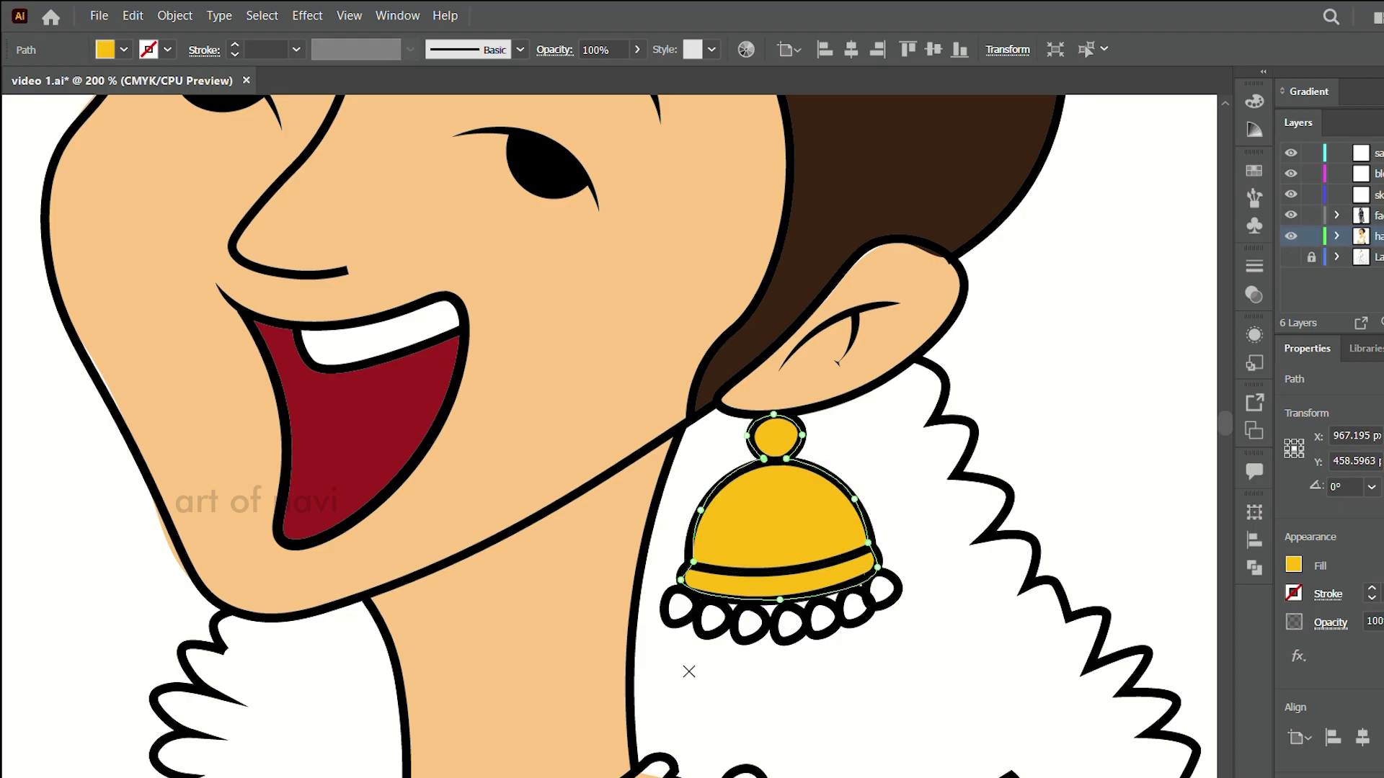
drag(679, 607, 749, 624)
drag(749, 624, 854, 607)
drag(854, 607, 881, 587)
- Trace a yellow fill along the long necklace strap, around its rounded top and U-bend
scroll(721, 505, down, 10)
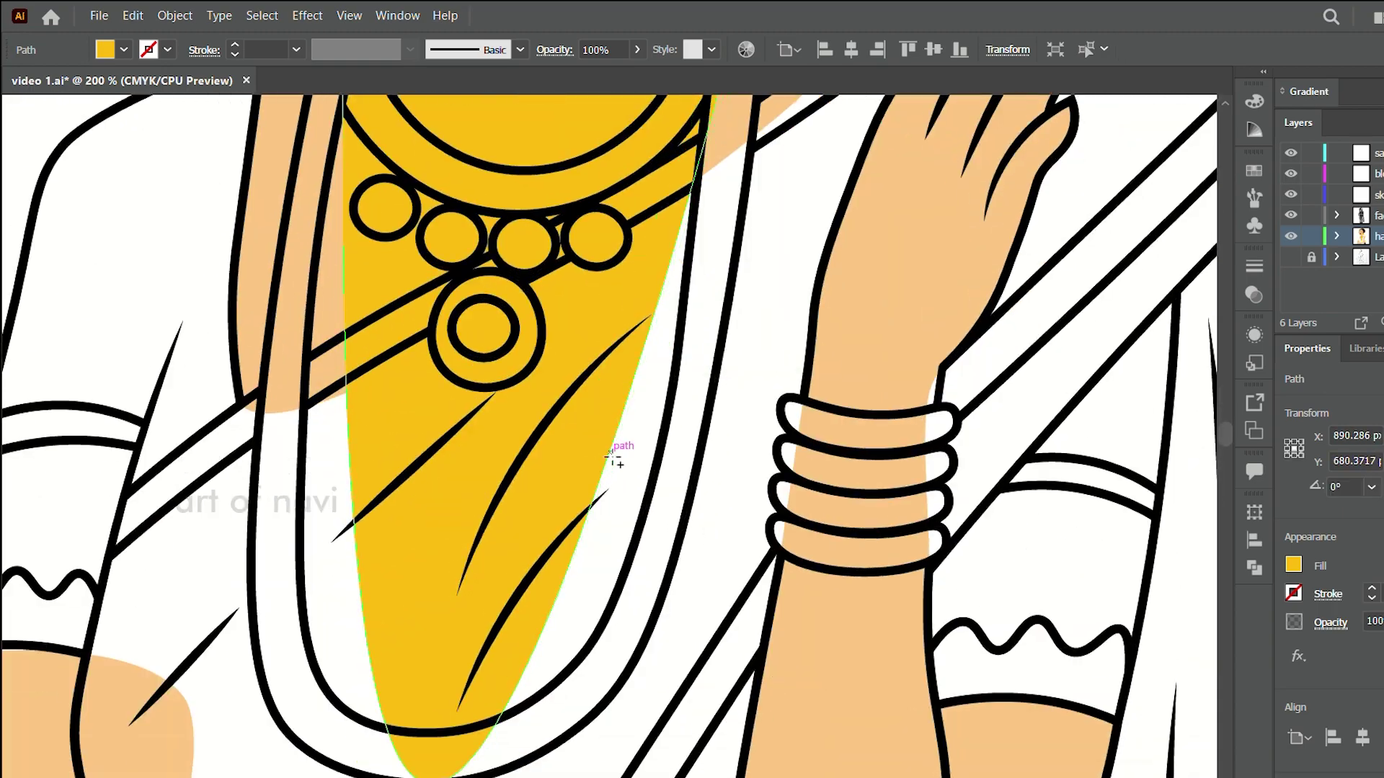
click(696, 588)
scroll(702, 591, up, 5)
click(746, 272)
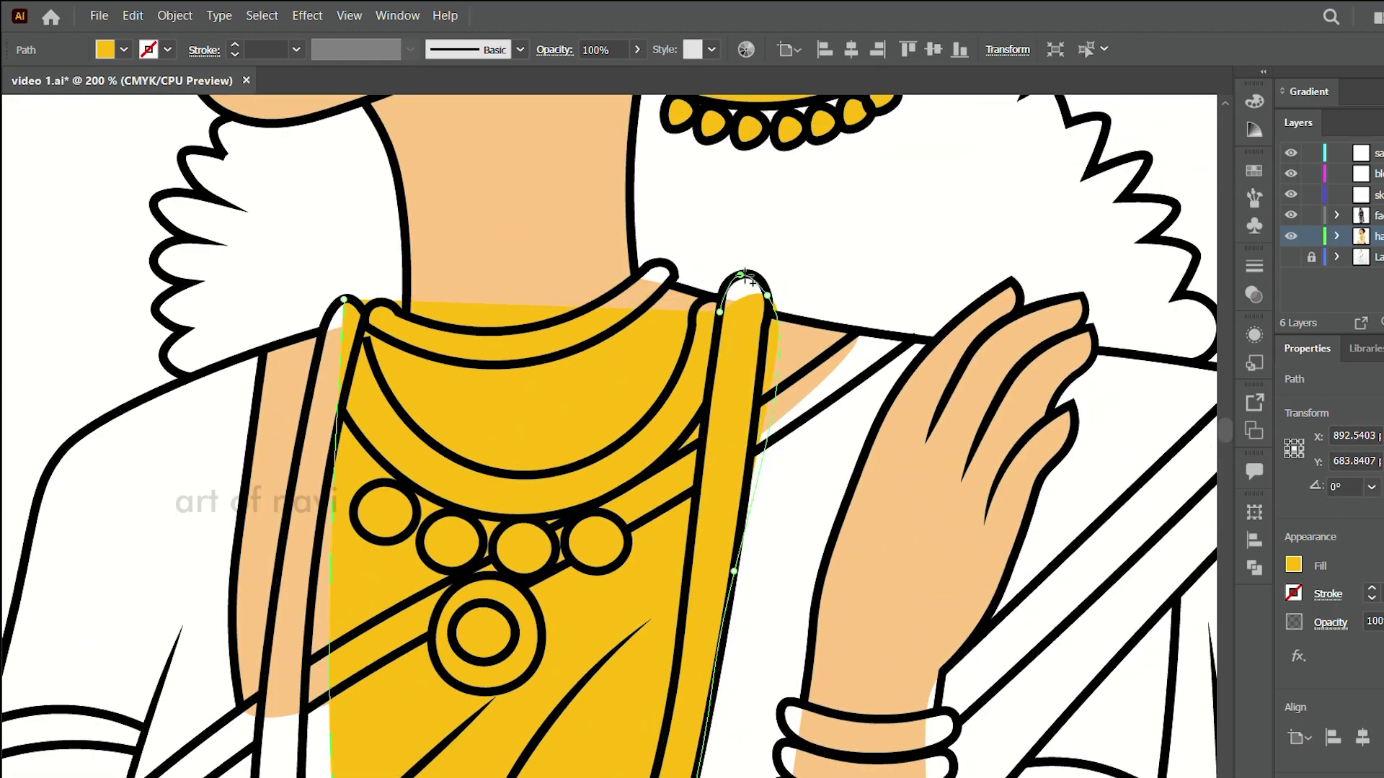
click(720, 308)
scroll(686, 387, down, 3)
scroll(685, 386, down, 2)
scroll(577, 433, down, 2)
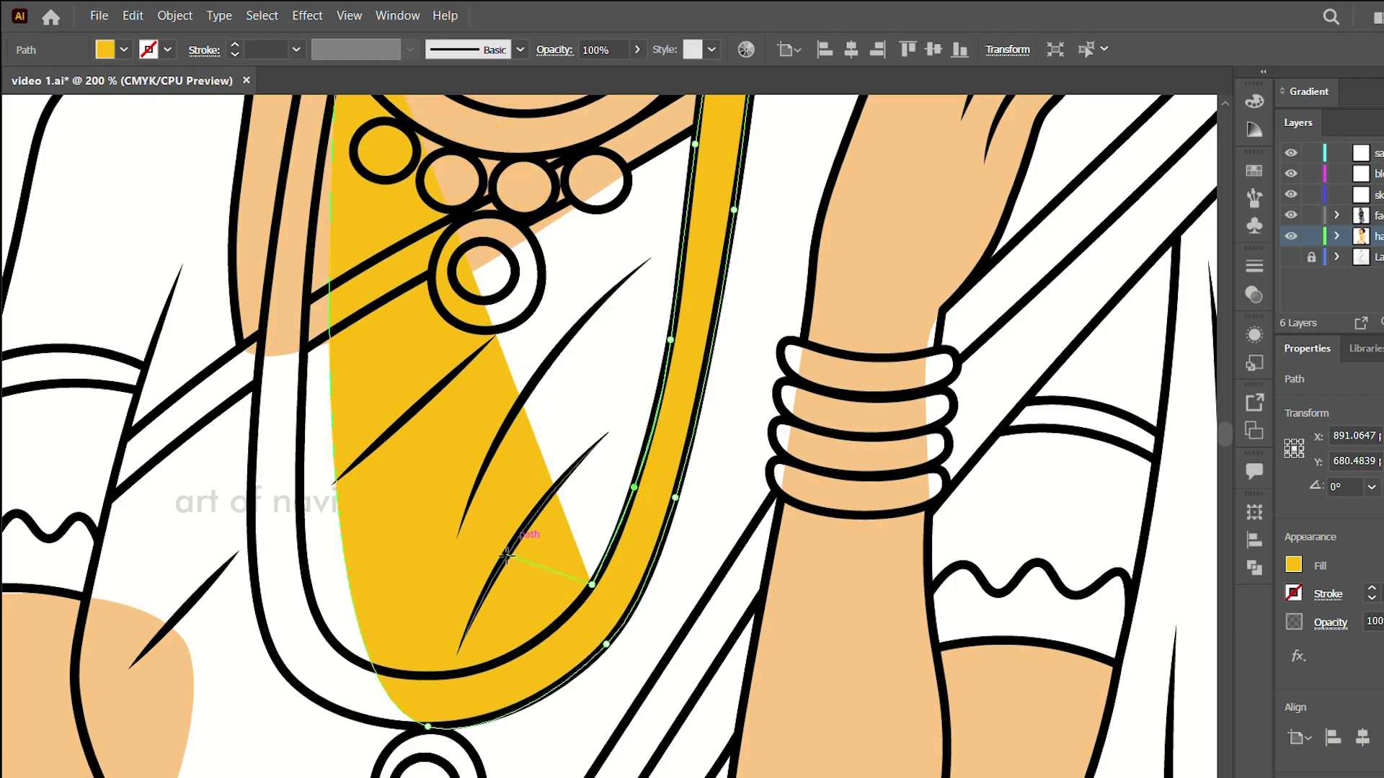
scroll(432, 504, down, 2)
click(305, 481)
click(296, 577)
scroll(285, 490, up, 5)
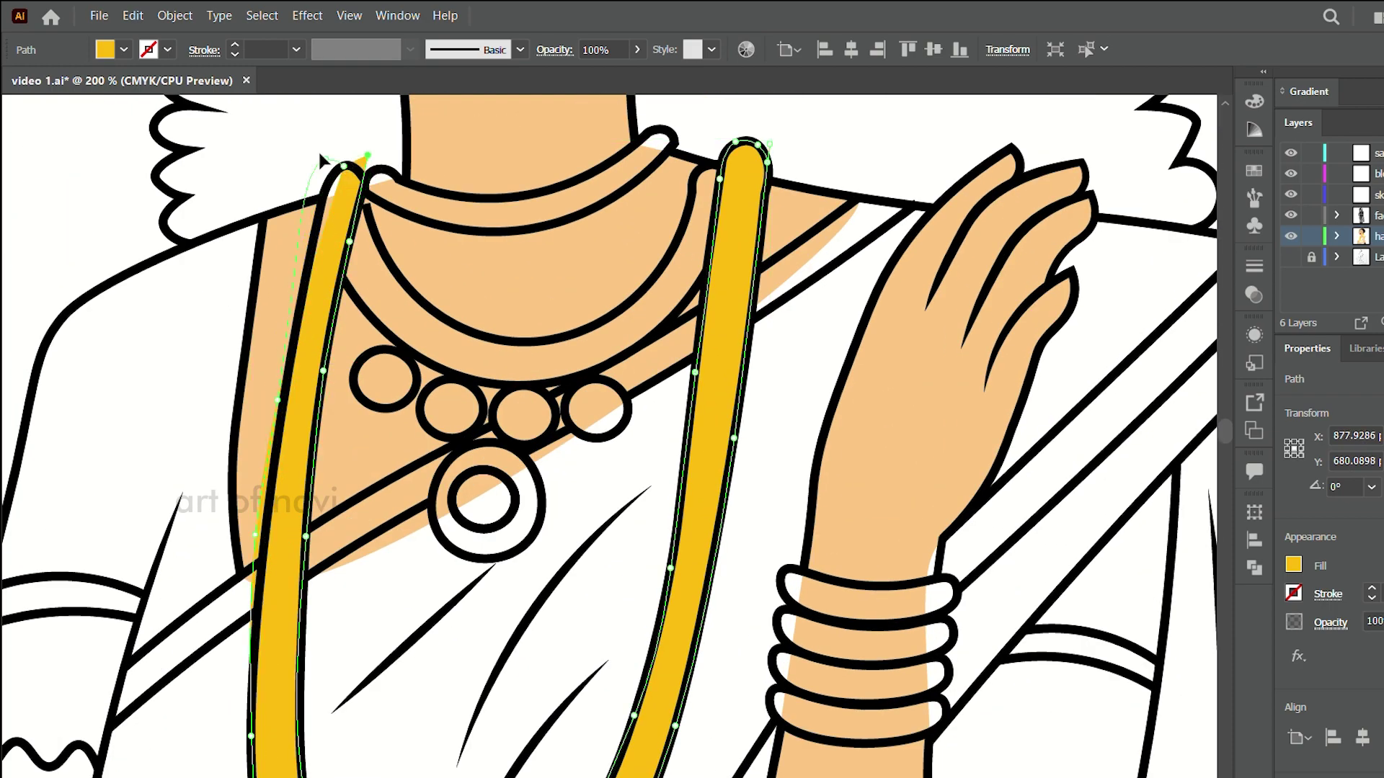
click(346, 165)
- Fill the choker band along the neck with yellow
scroll(282, 331, down, 1)
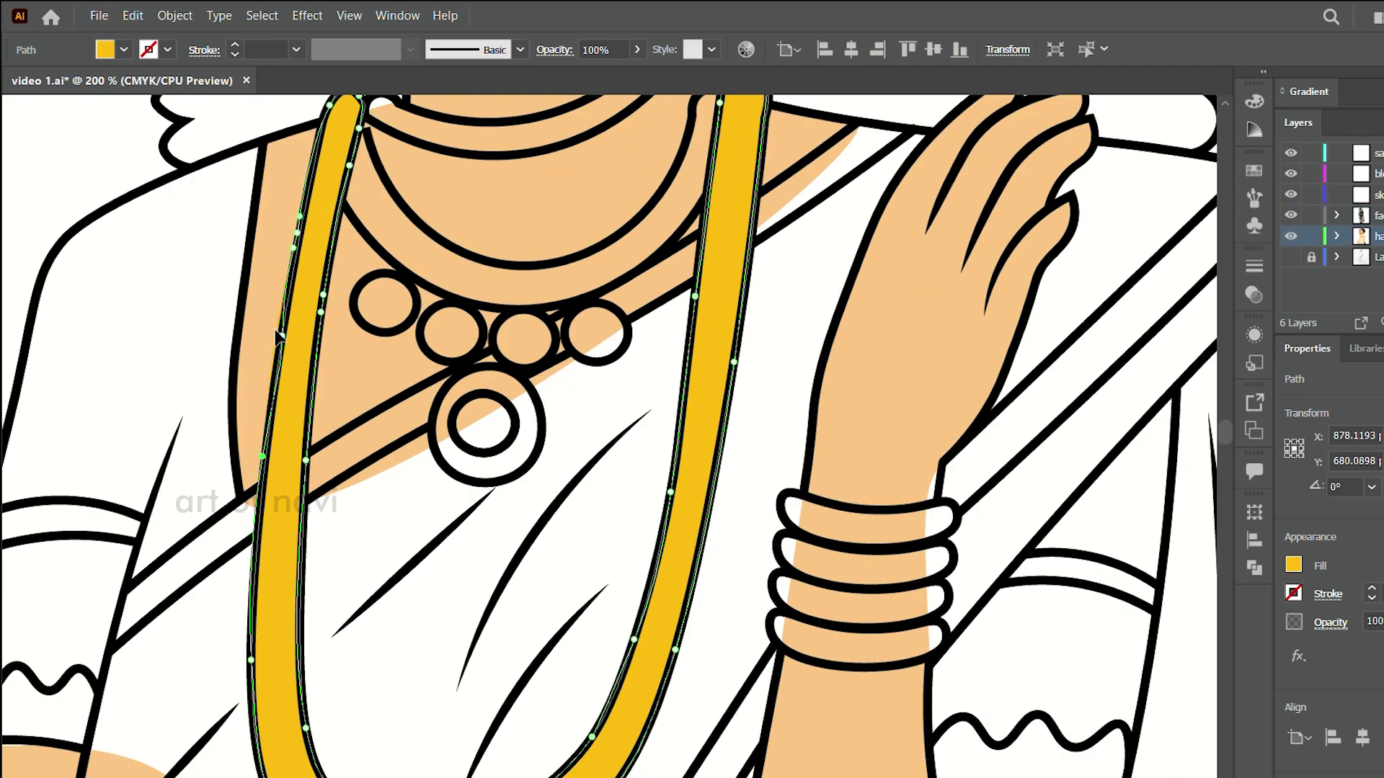
scroll(278, 335, up, 2)
scroll(277, 335, up, 2)
click(380, 302)
click(644, 269)
click(521, 329)
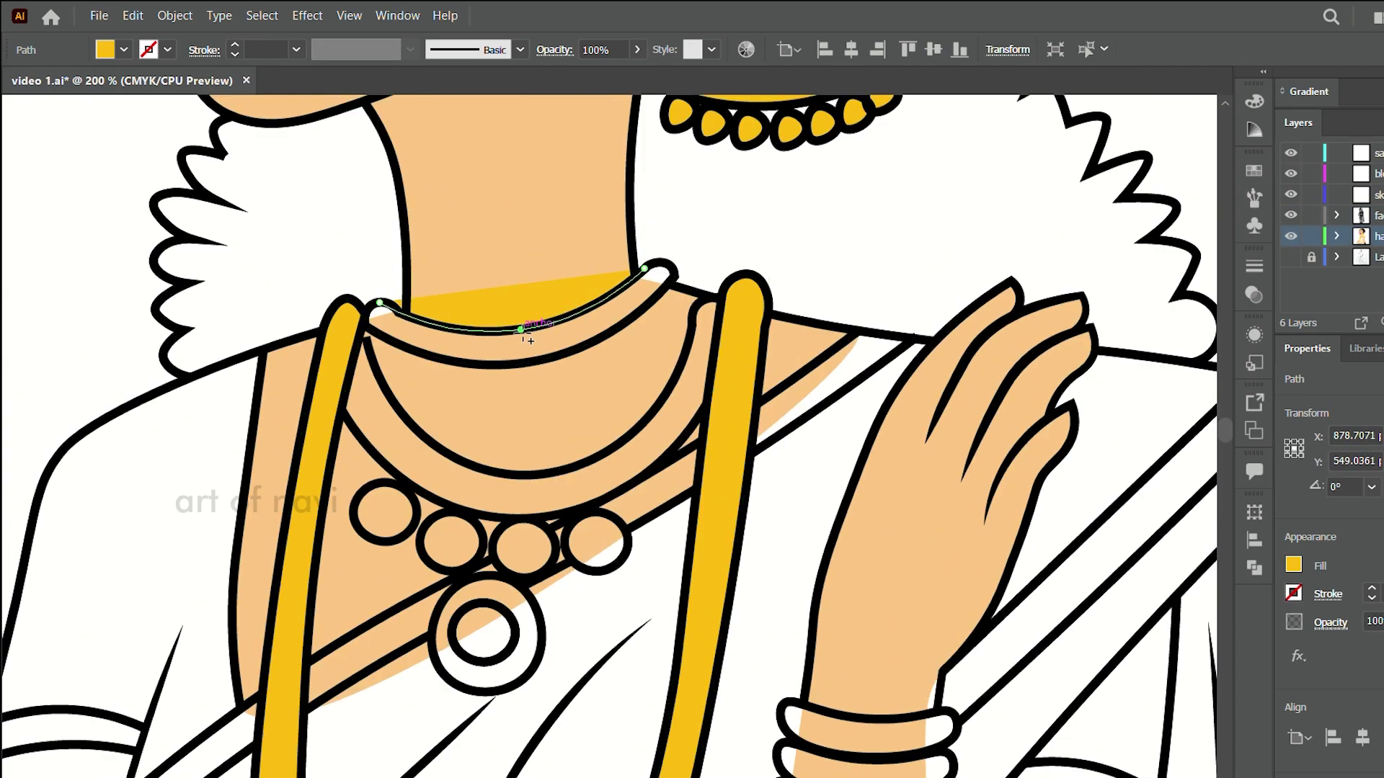
click(415, 378)
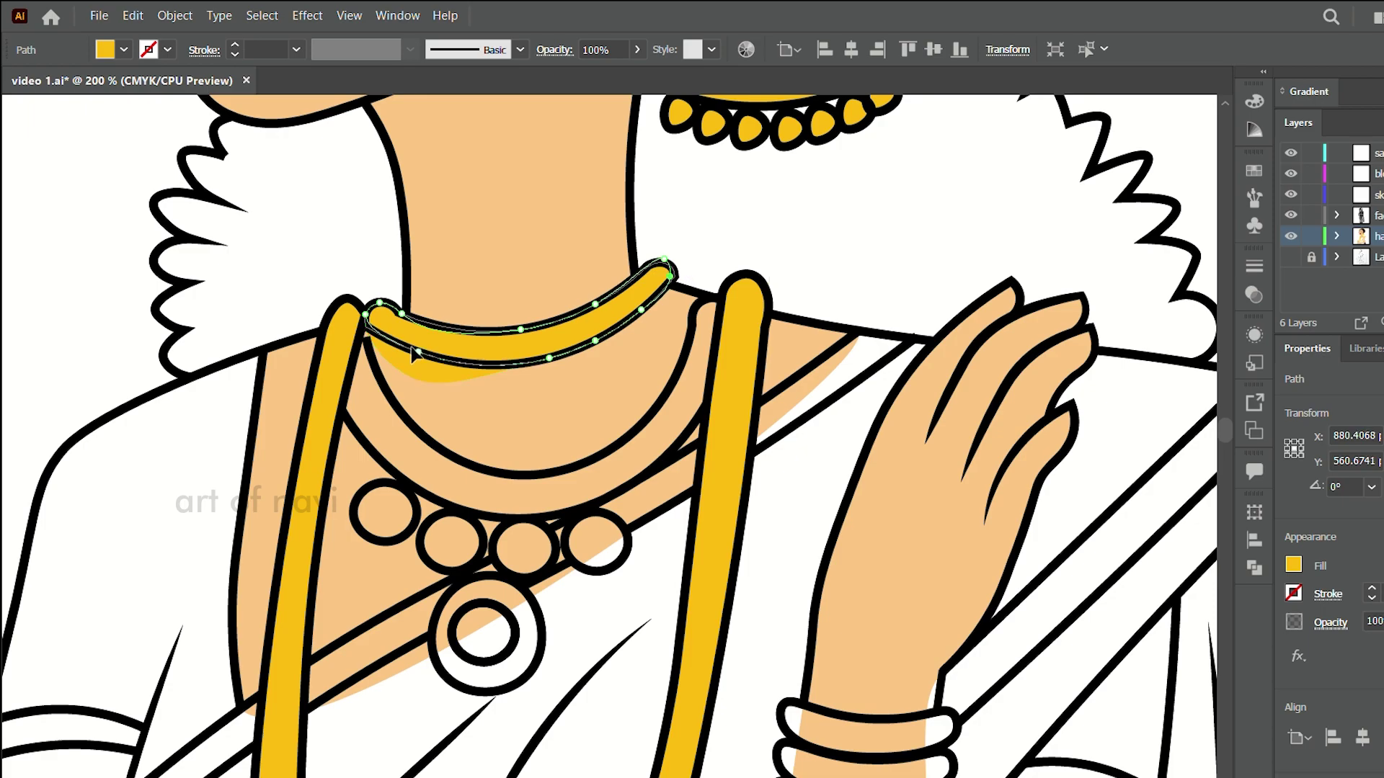
- Fill the inner necklace crescent yellow, send it behind the outlines, and copy a bead fill
scroll(439, 332, down, 2)
click(361, 265)
drag(517, 418, 613, 418)
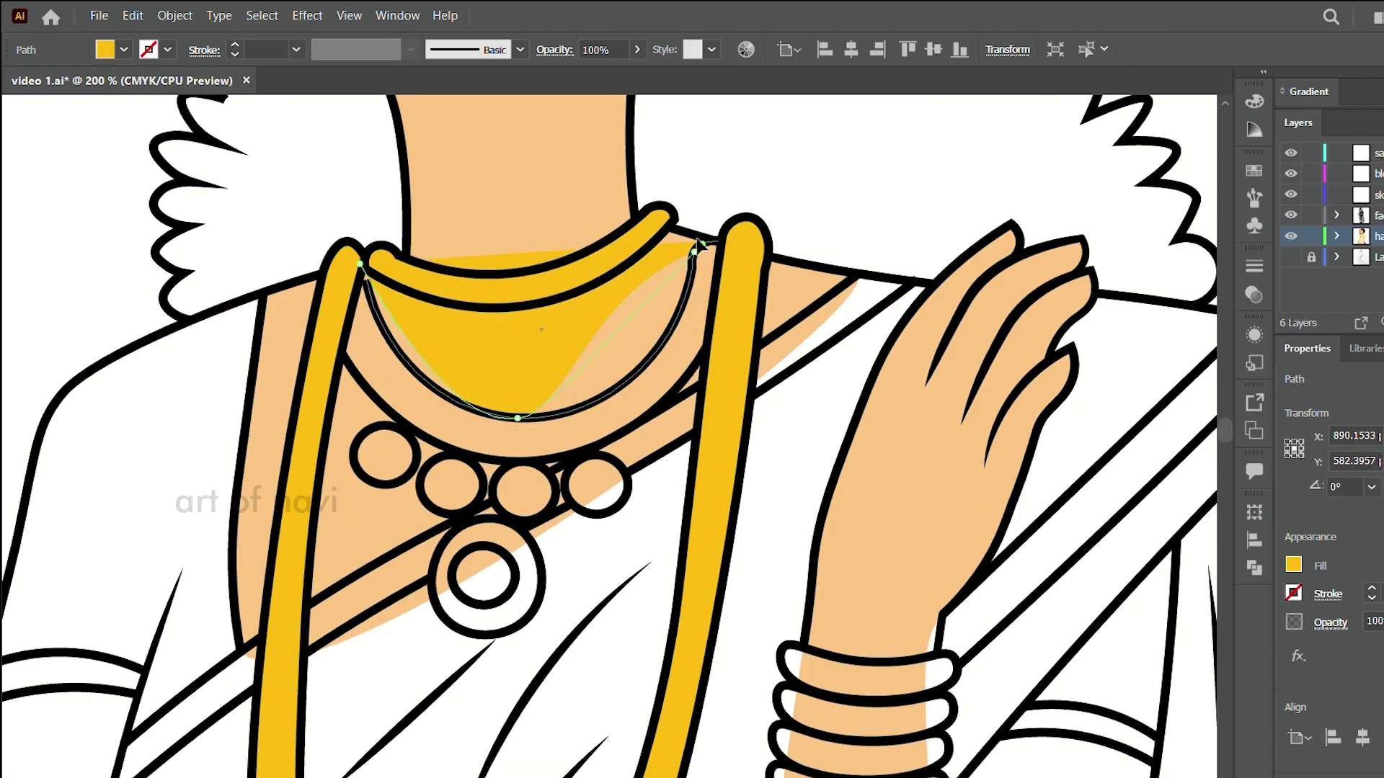
click(706, 239)
key(ctrl+shift+bracketleft)
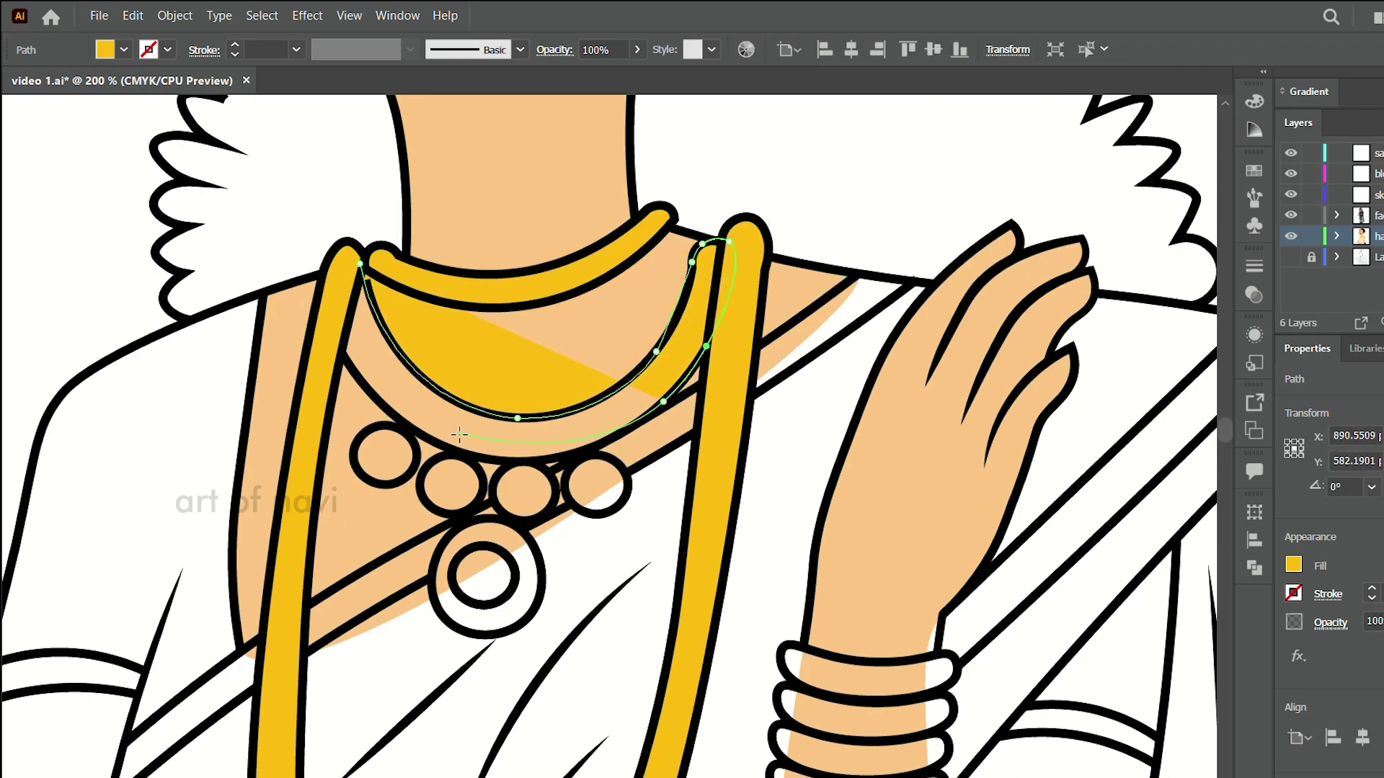
scroll(379, 423, down, 2)
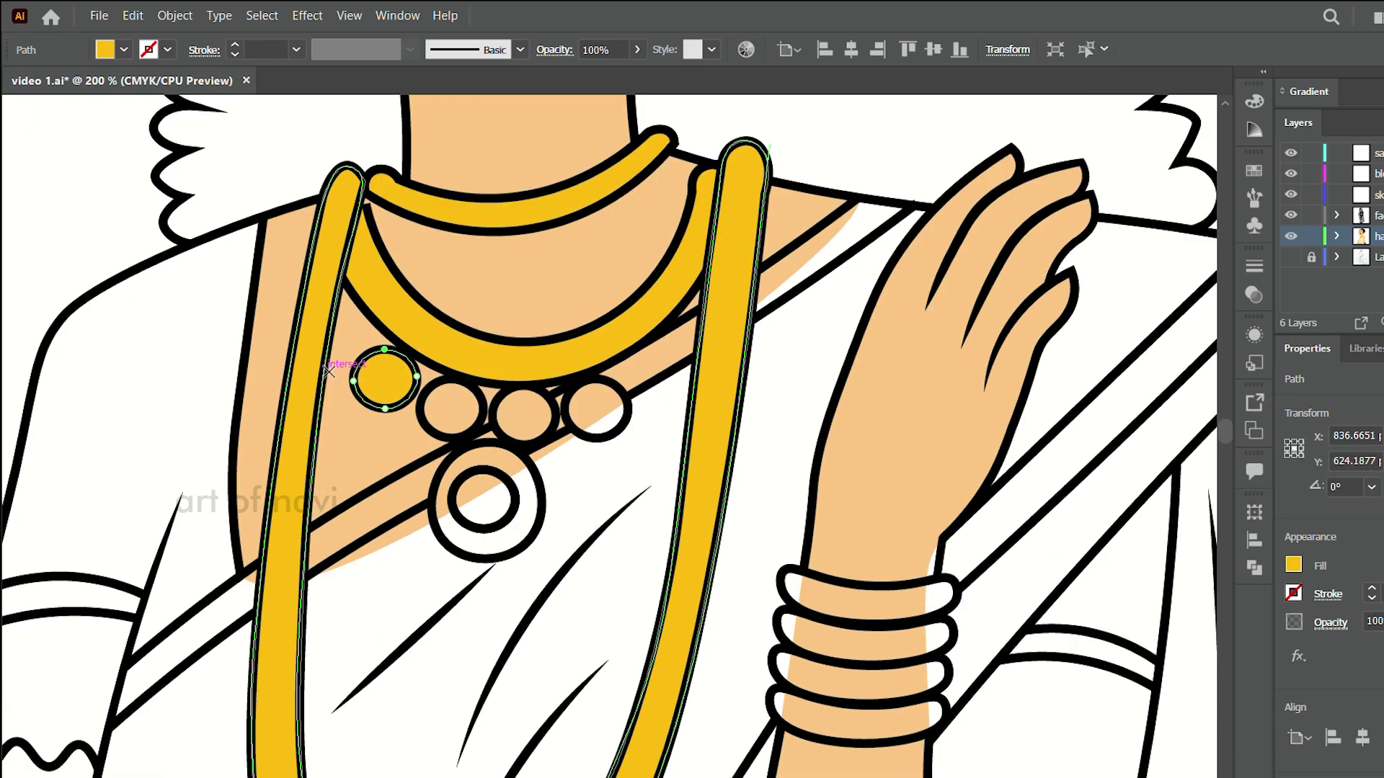
drag(556, 418, 591, 416)
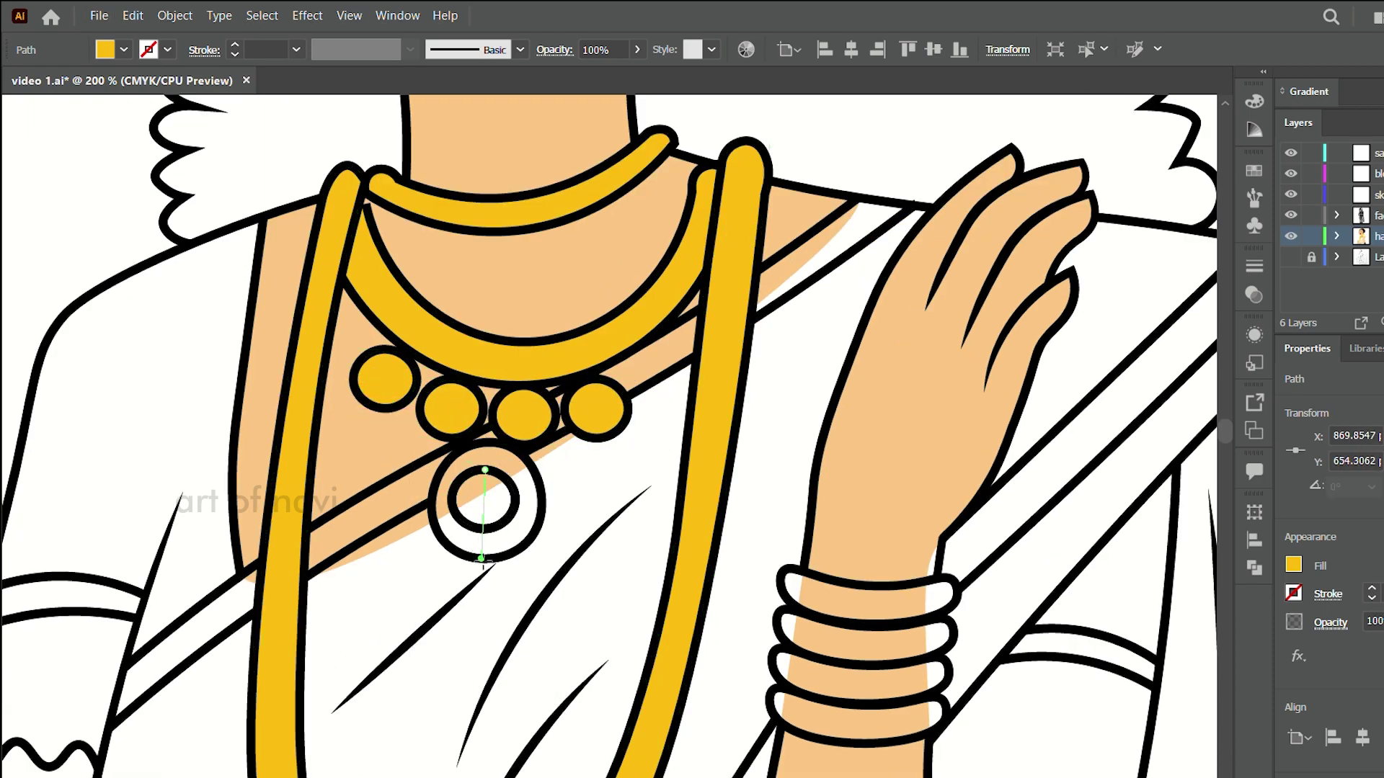
- Fit a yellow fill over the bangles, then copy and rotate it onto the other wrist
scroll(503, 494, down, 6)
click(867, 351)
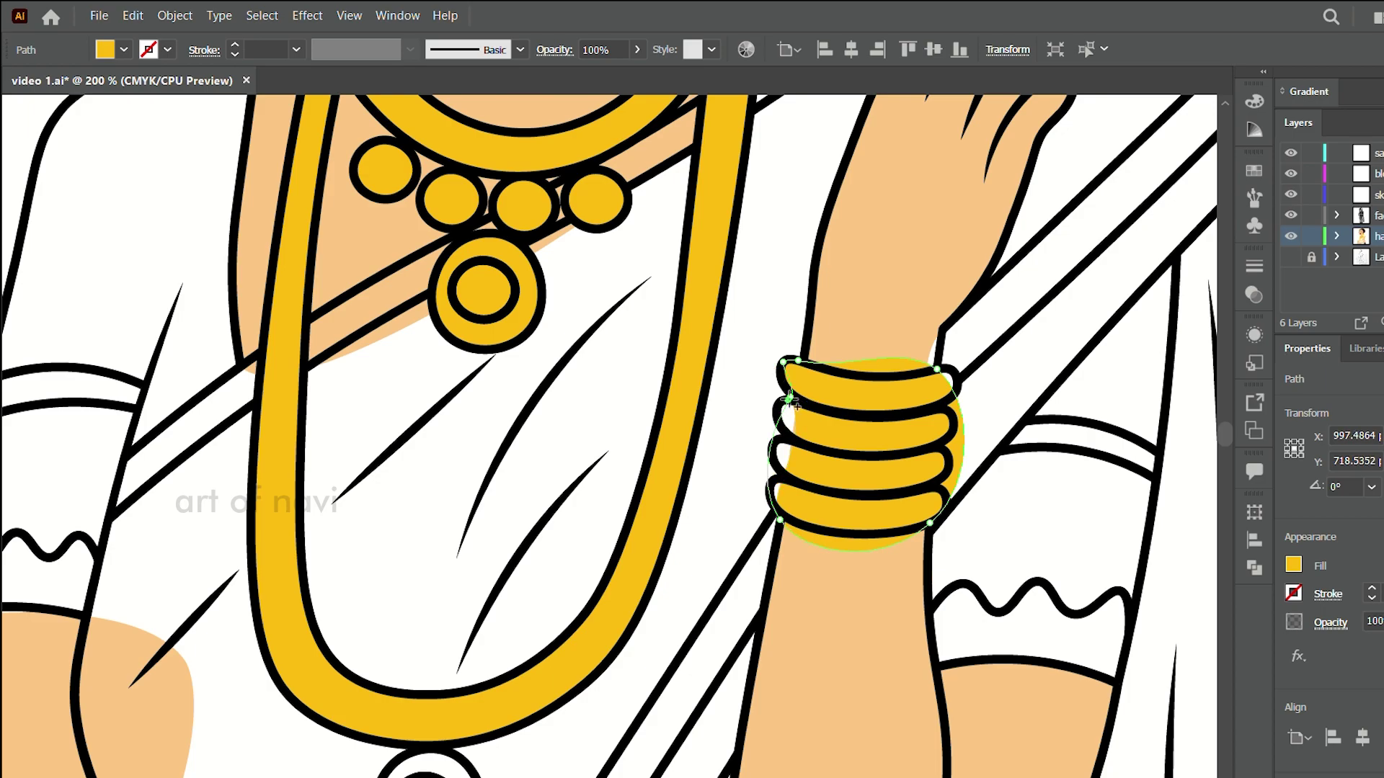
drag(773, 498, 778, 513)
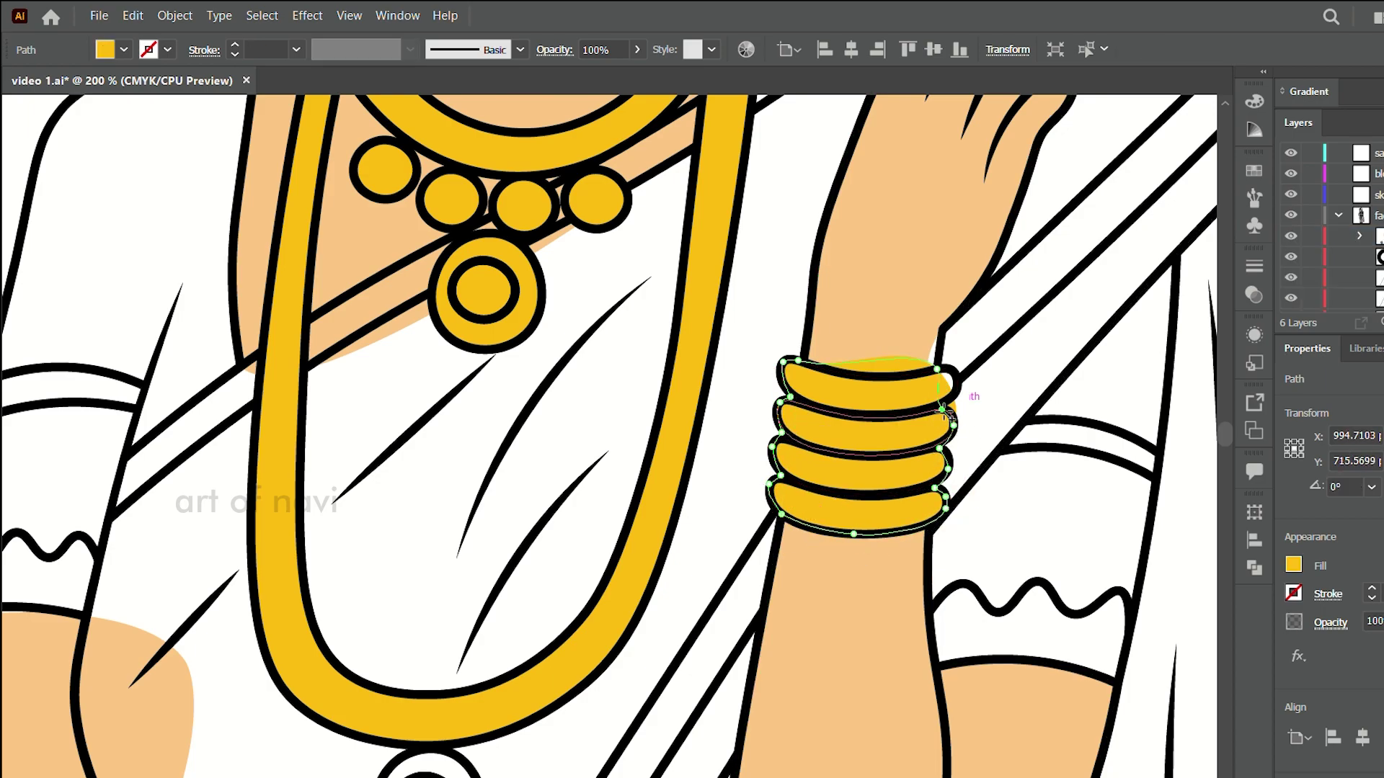
scroll(940, 361, down, 10)
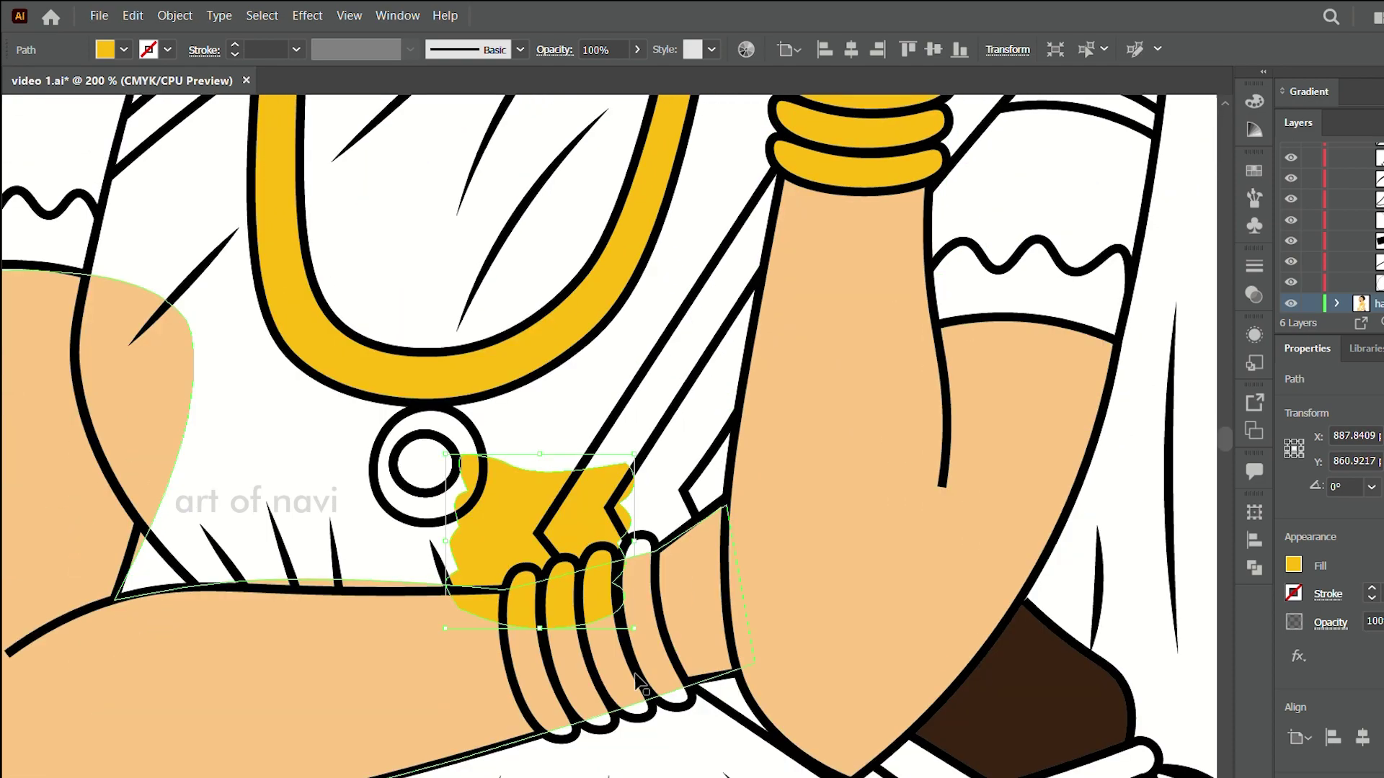
drag(542, 483, 575, 541)
drag(494, 464, 587, 496)
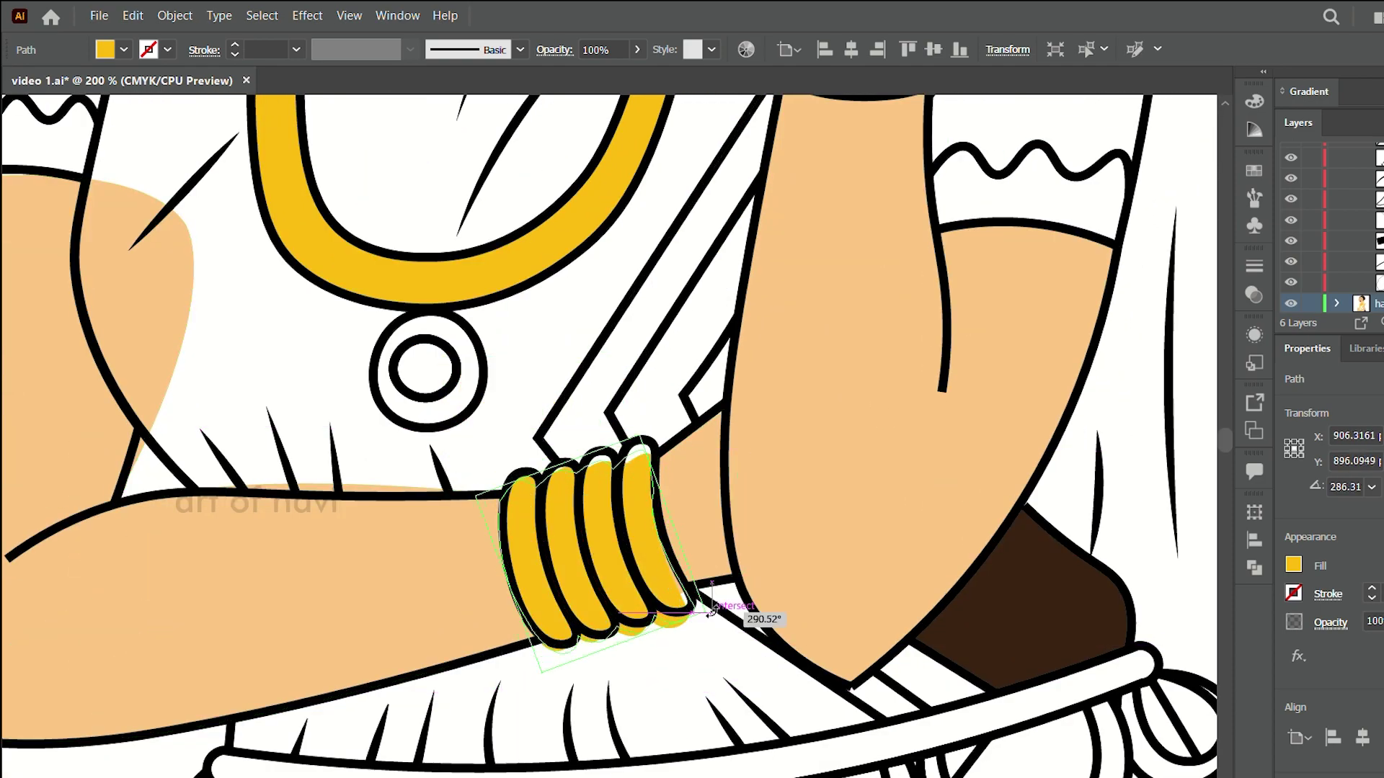
drag(579, 561, 581, 560)
scroll(580, 561, up, 5)
scroll(488, 633, down, 3)
scroll(488, 633, up, 3)
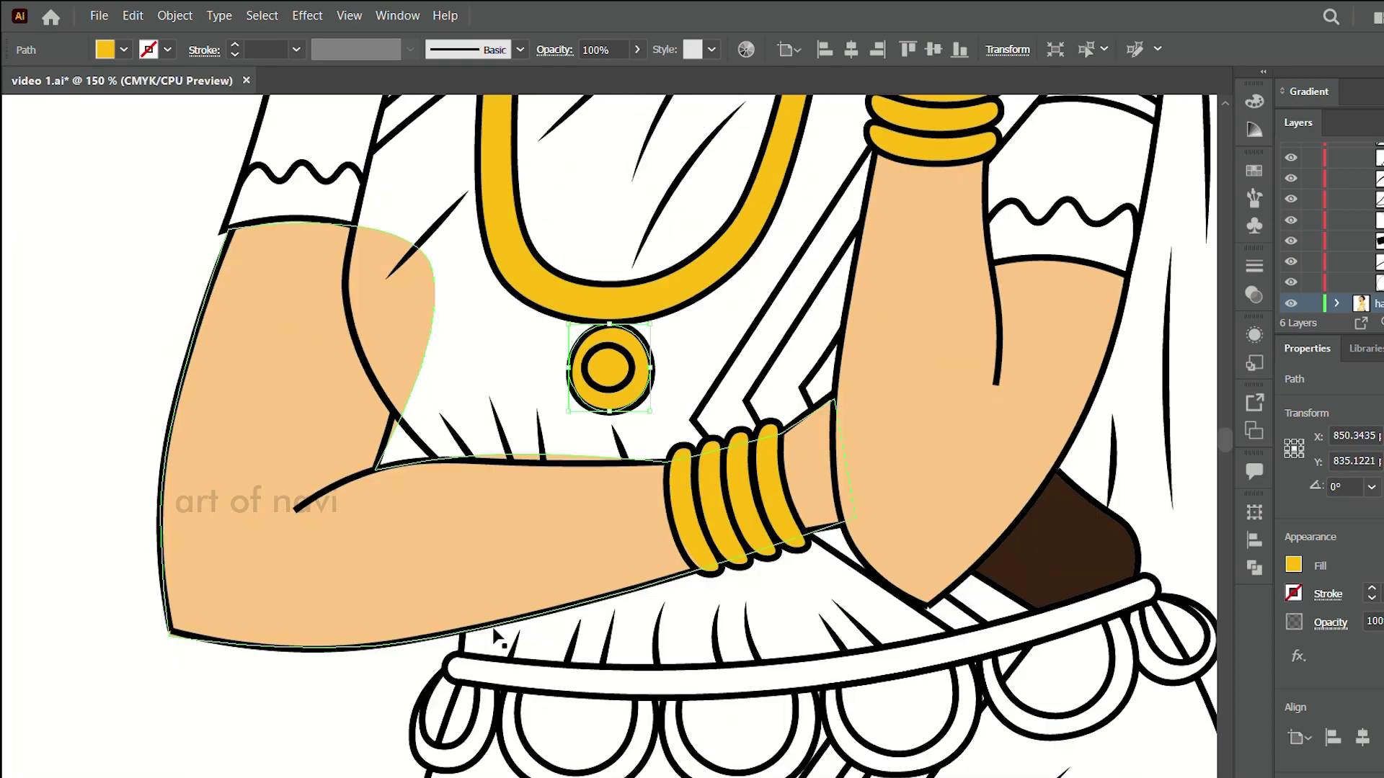
- Fill the waist belt and its end loops with yellow, moving a loop fill into the next loop
click(1143, 499)
click(1153, 526)
click(793, 615)
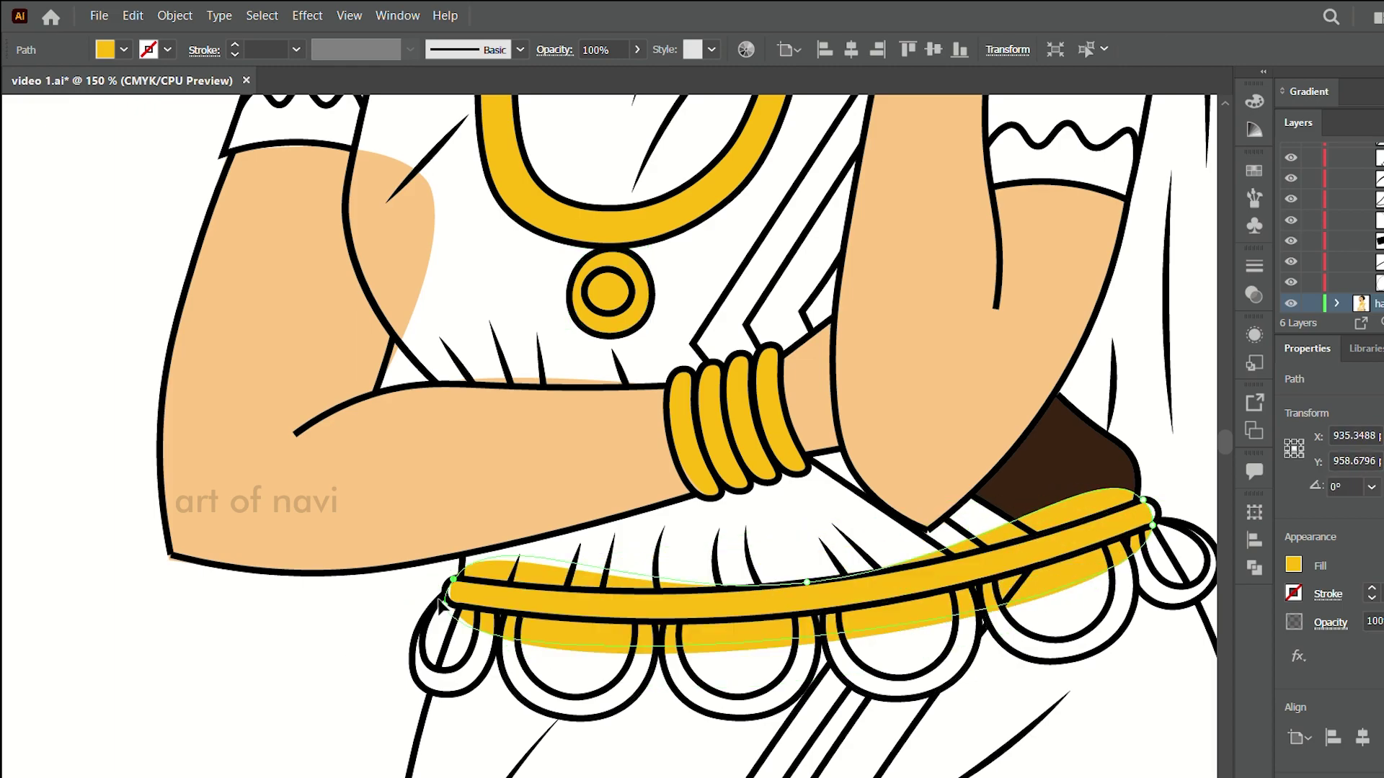
click(544, 618)
scroll(445, 598, up, 4)
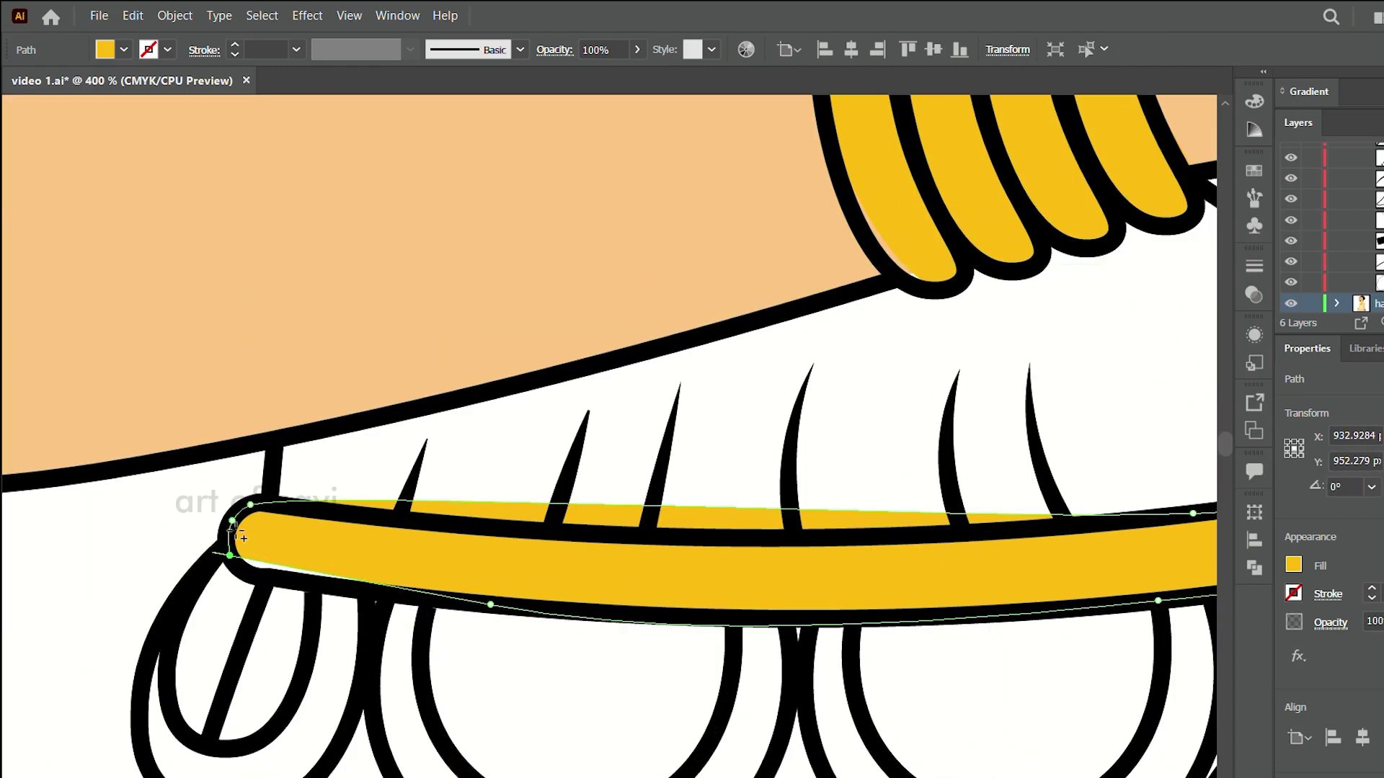
click(245, 573)
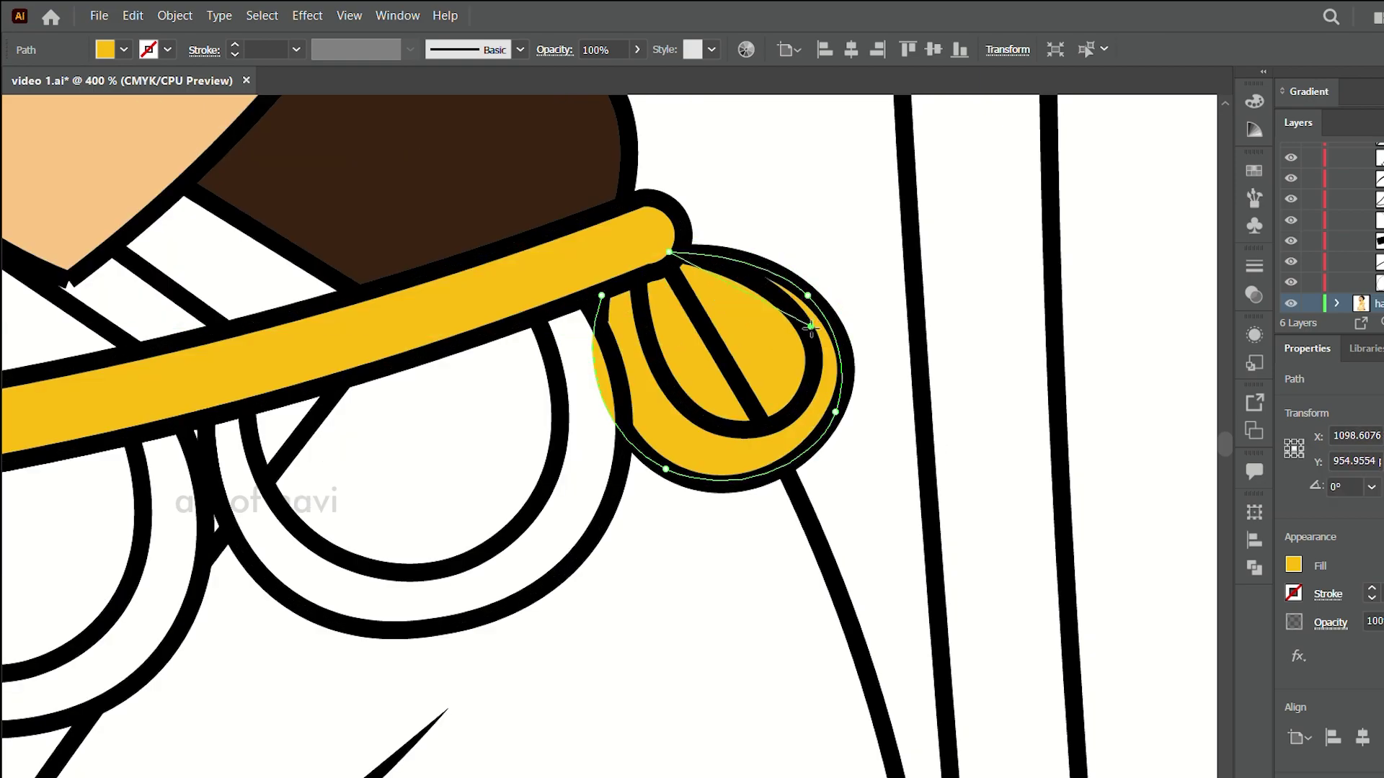
click(816, 367)
click(782, 420)
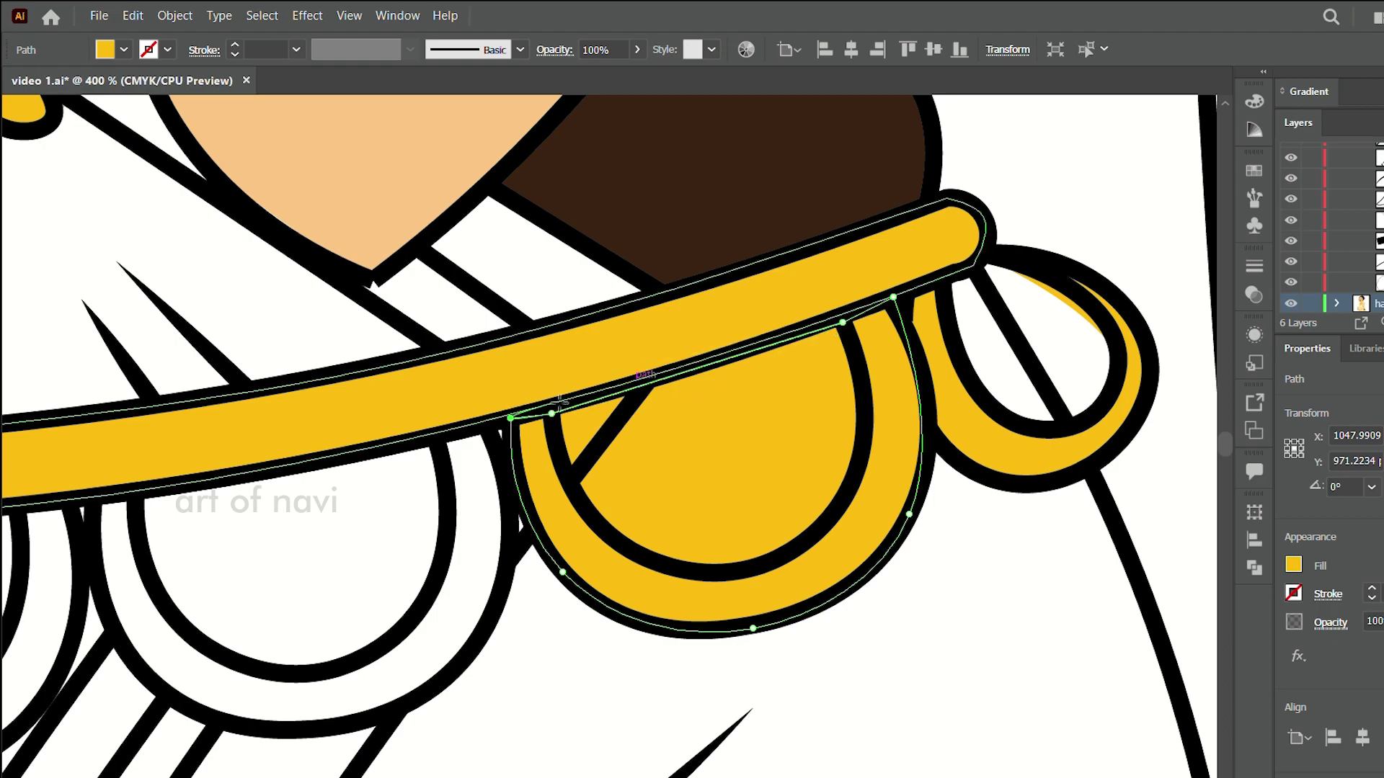
key(v)
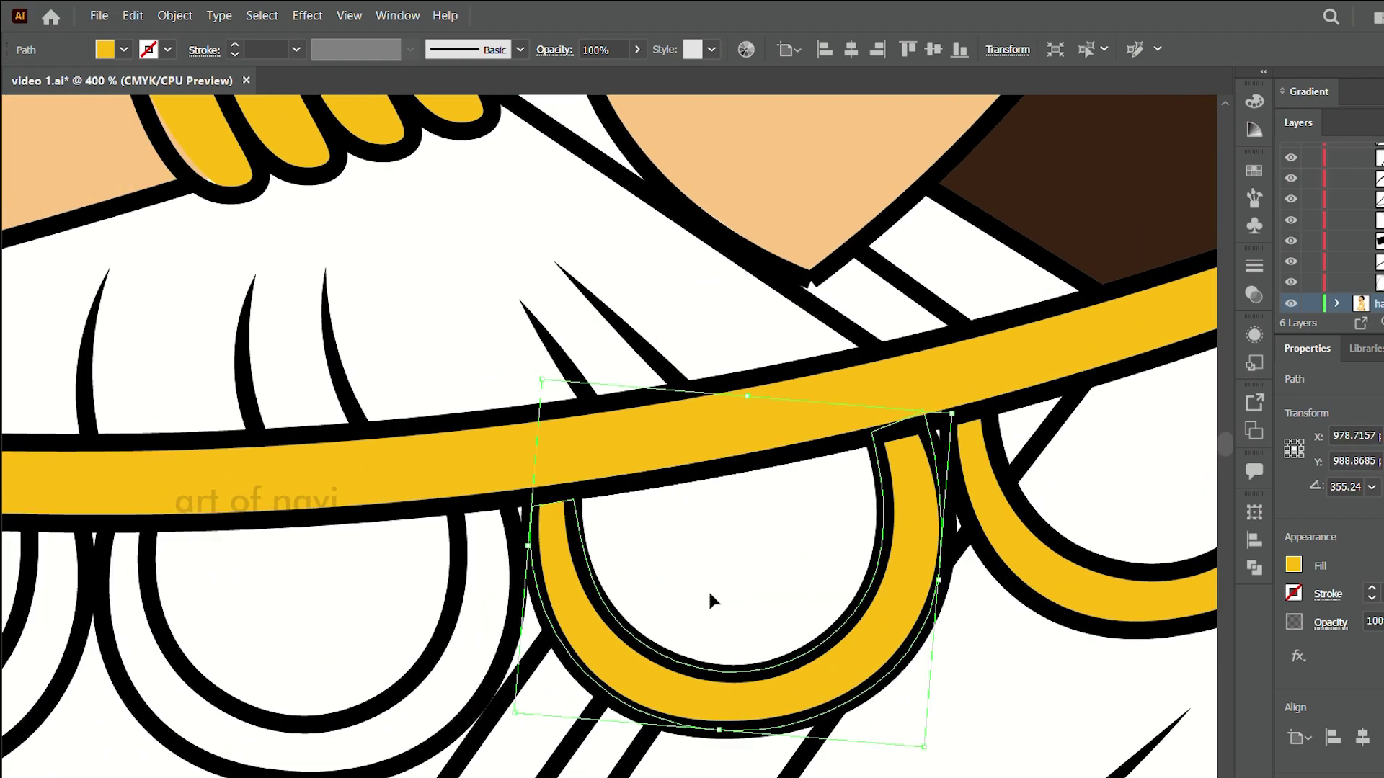
drag(639, 681, 230, 733)
- Zoom out to check the belt fills and select the forearm and raised hand outline
key(ctrl+minus)
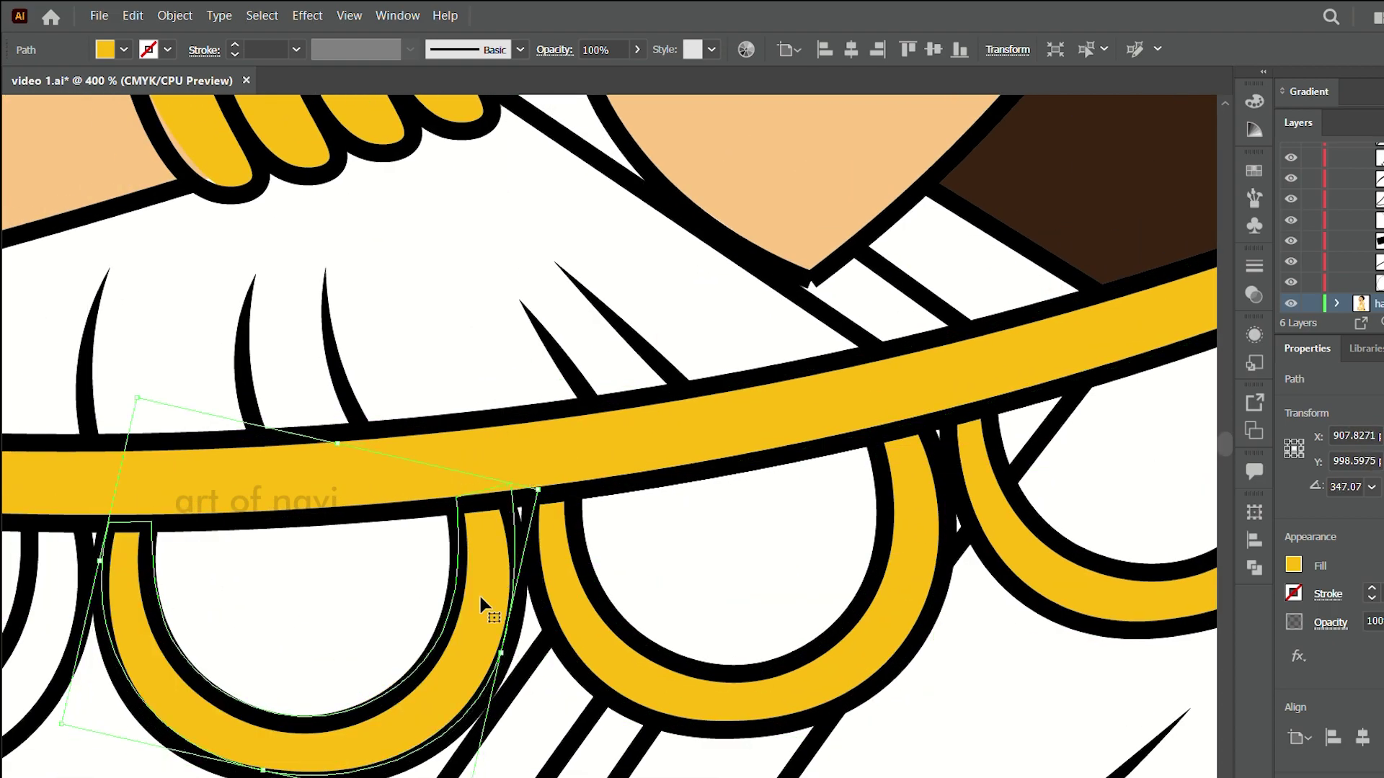
key(ctrl+minus)
scroll(734, 577, up, 3)
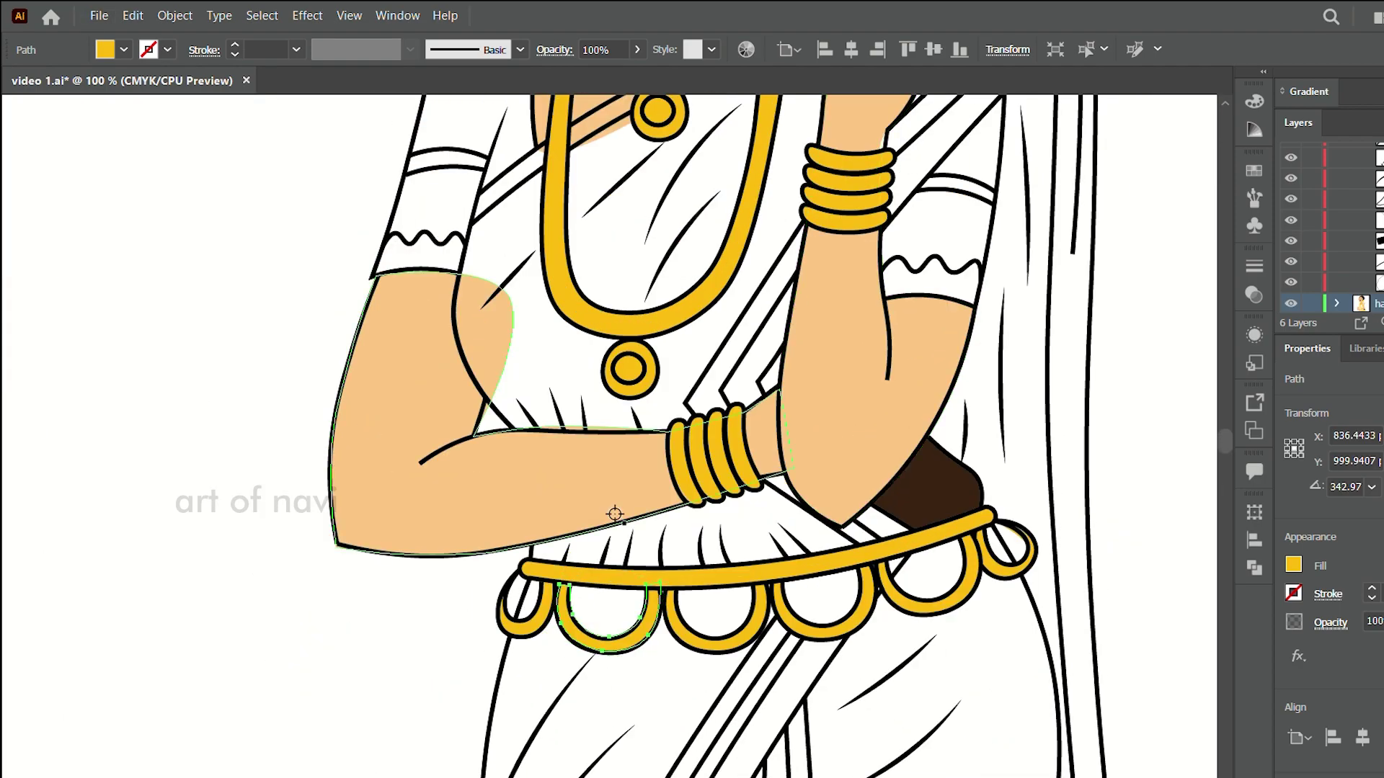
click(892, 519)
click(886, 461)
scroll(904, 451, up, 5)
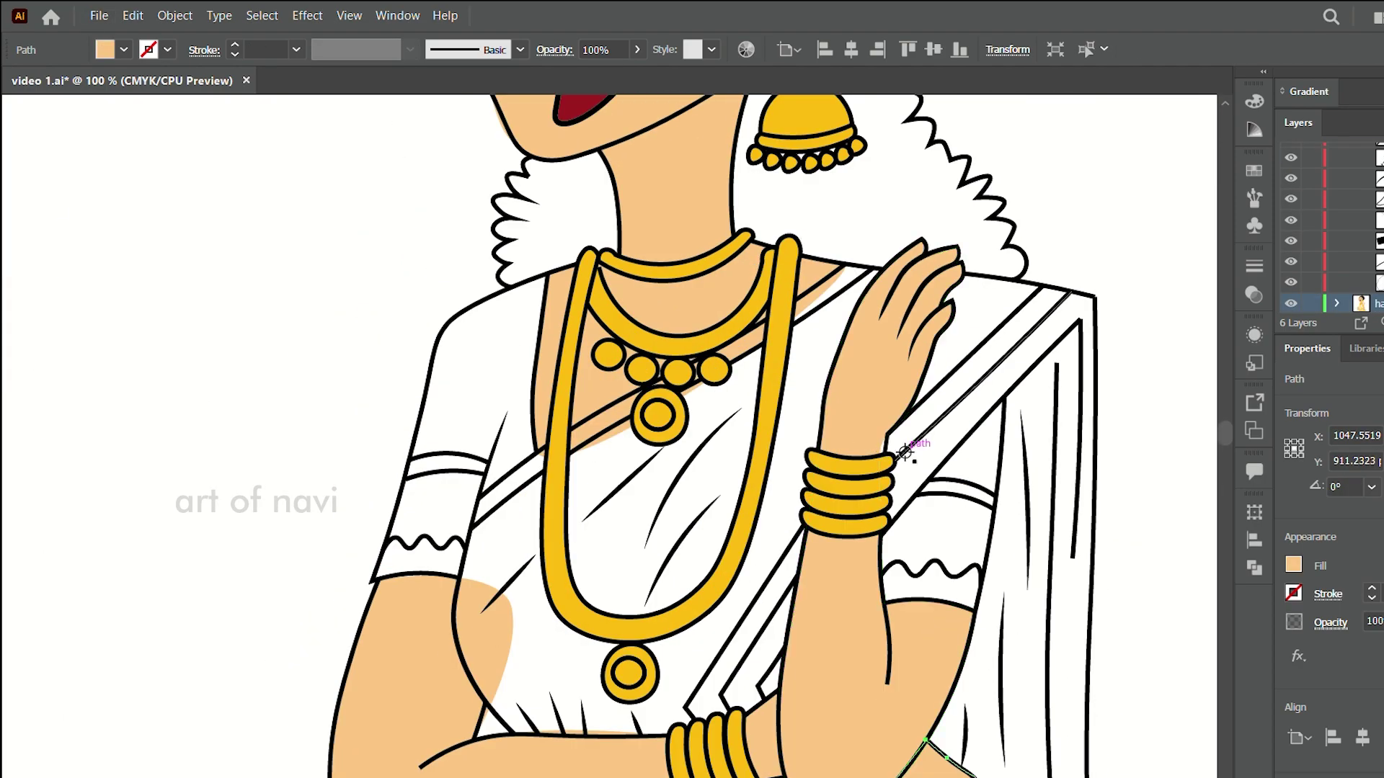
click(886, 443)
- Select the forehead tikka ornament and tilt it toward the hair parting
key(ctrl+plus)
key(ctrl+plus)
scroll(875, 516, down, 2)
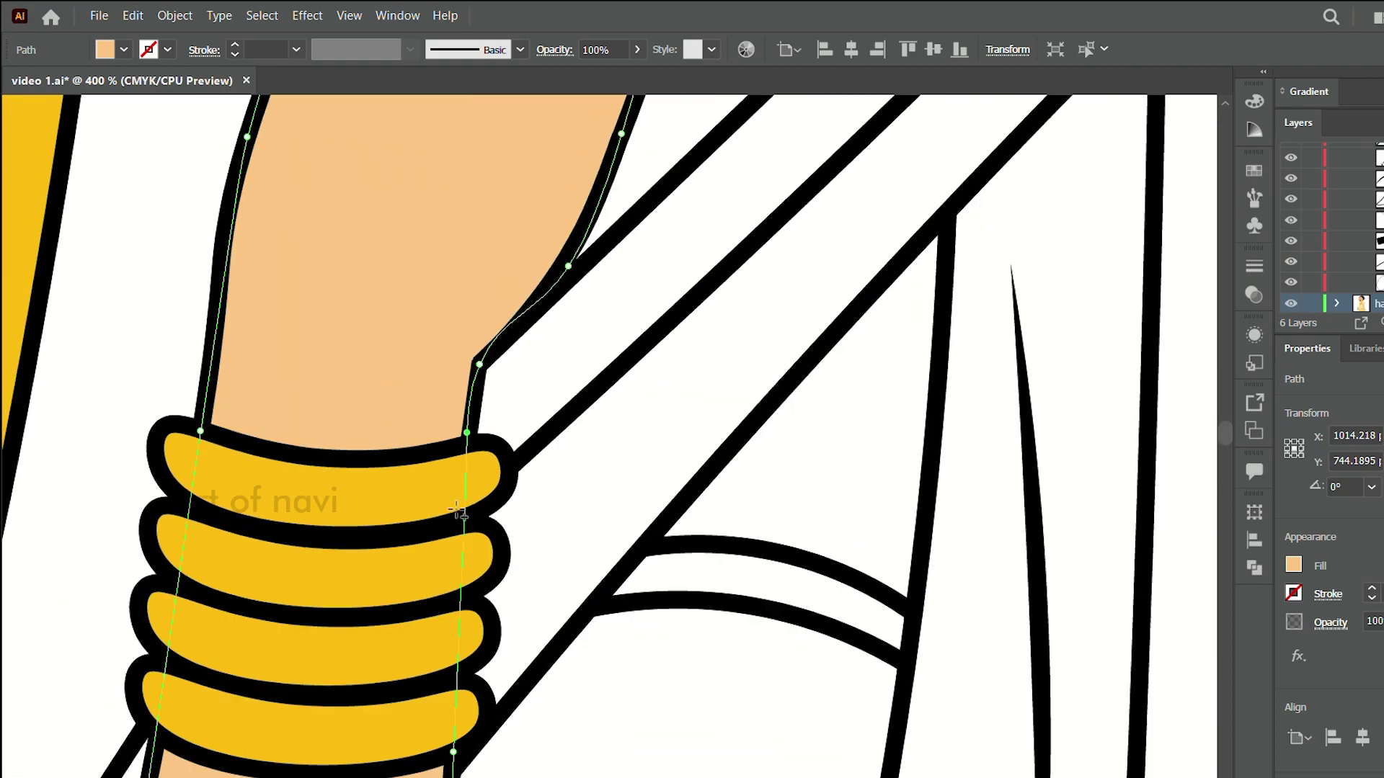
scroll(670, 469, up, 5)
key(ctrl+minus)
key(ctrl+minus)
key(ctrl+minus)
scroll(635, 267, up, 4)
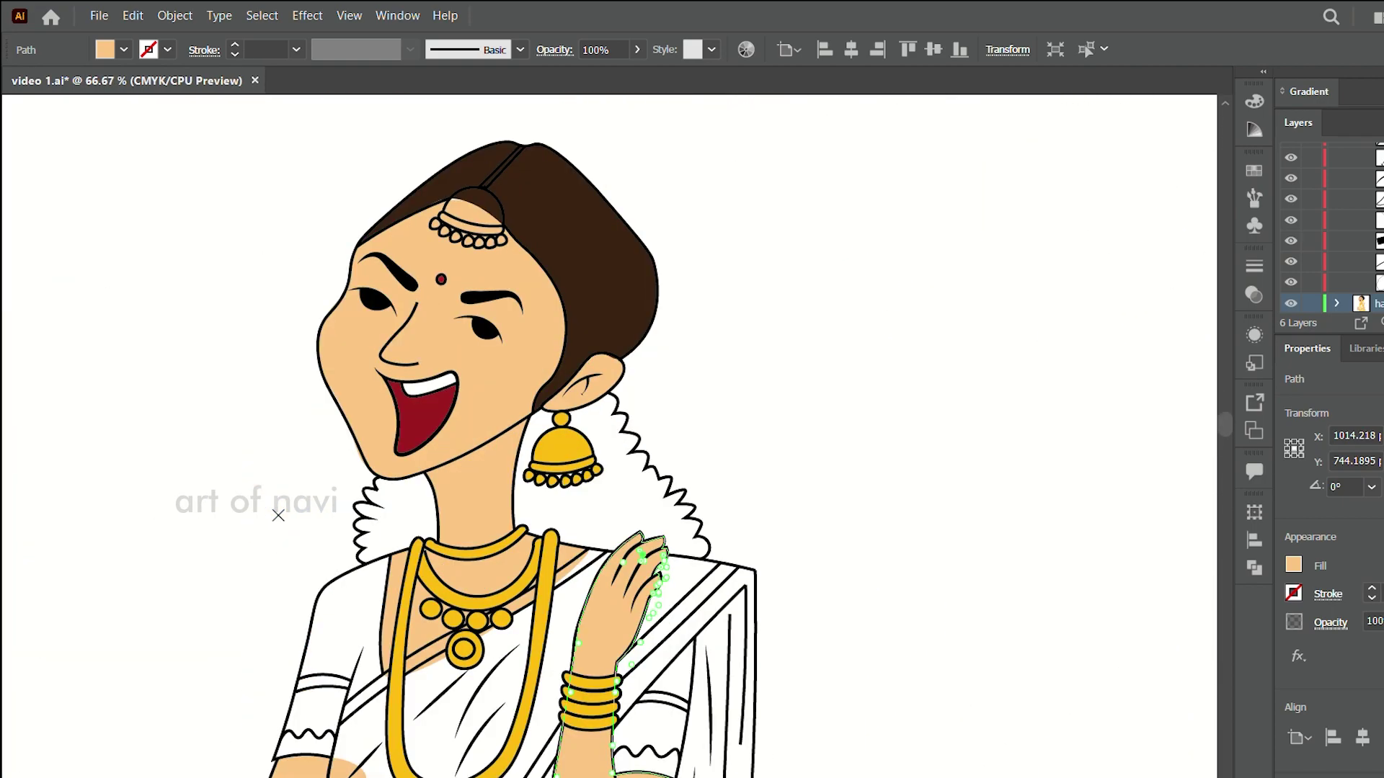
scroll(278, 516, up, 2)
click(476, 331)
key(ctrl+plus)
key(ctrl+plus)
key(ctrl+plus)
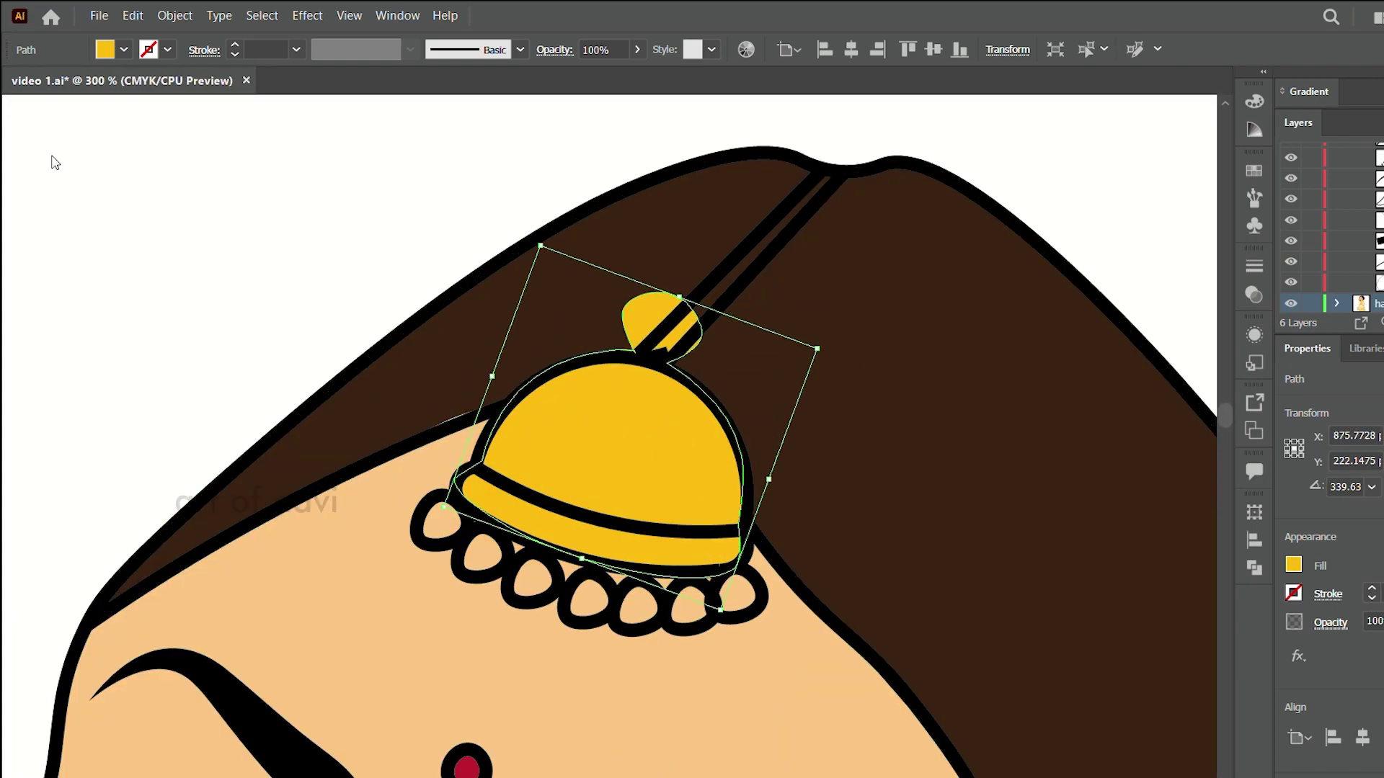
drag(797, 365, 781, 270)
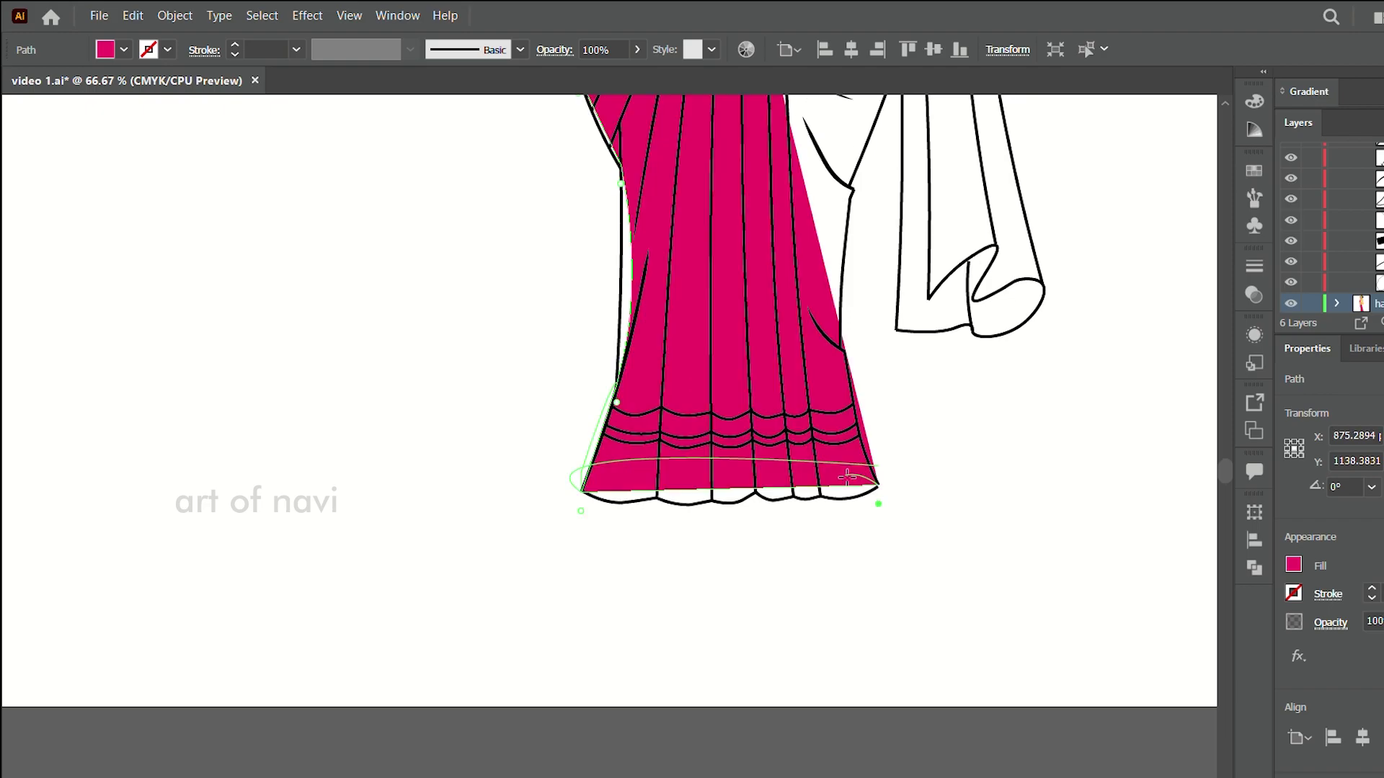
- Extend the magenta saree fill outline down the skirt edge and around the pallu's bottom corner
drag(937, 309, 945, 331)
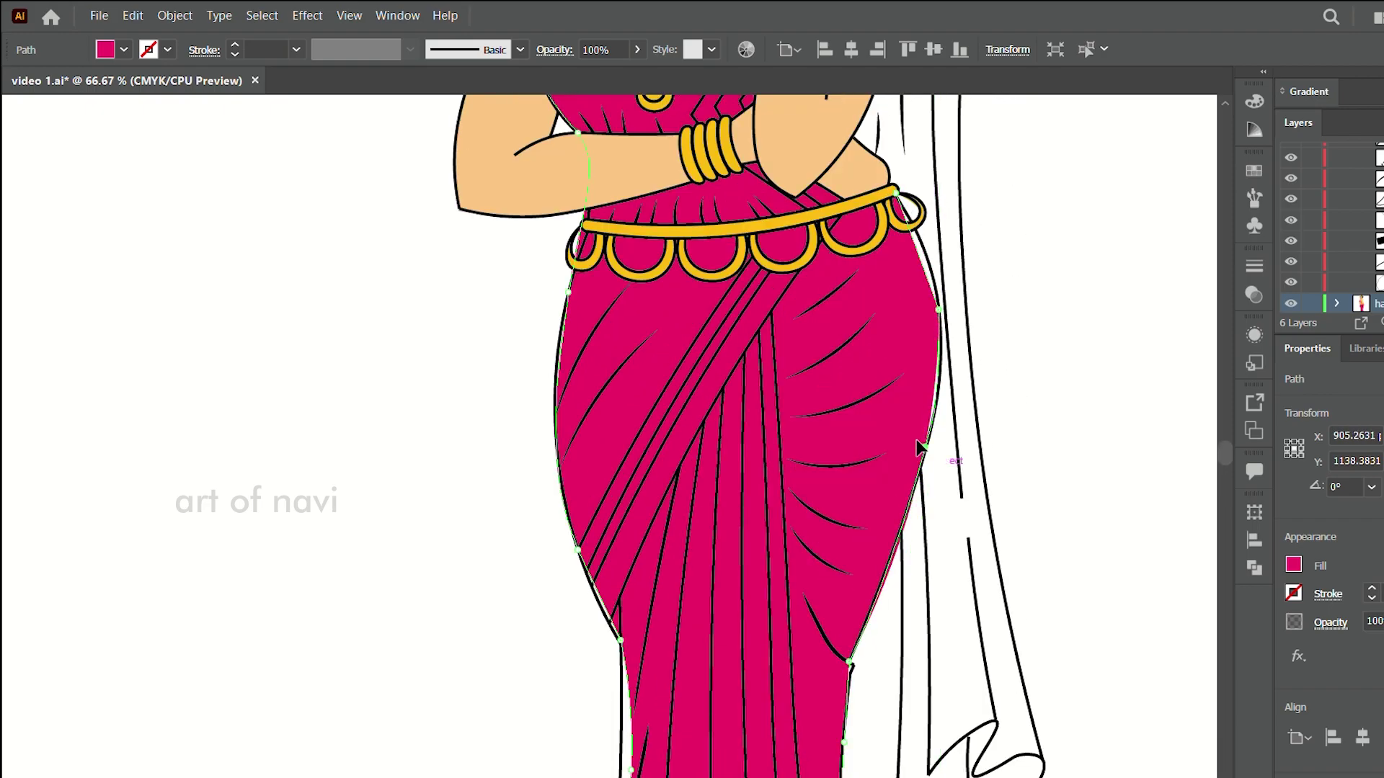
scroll(920, 448, down, 3)
click(901, 392)
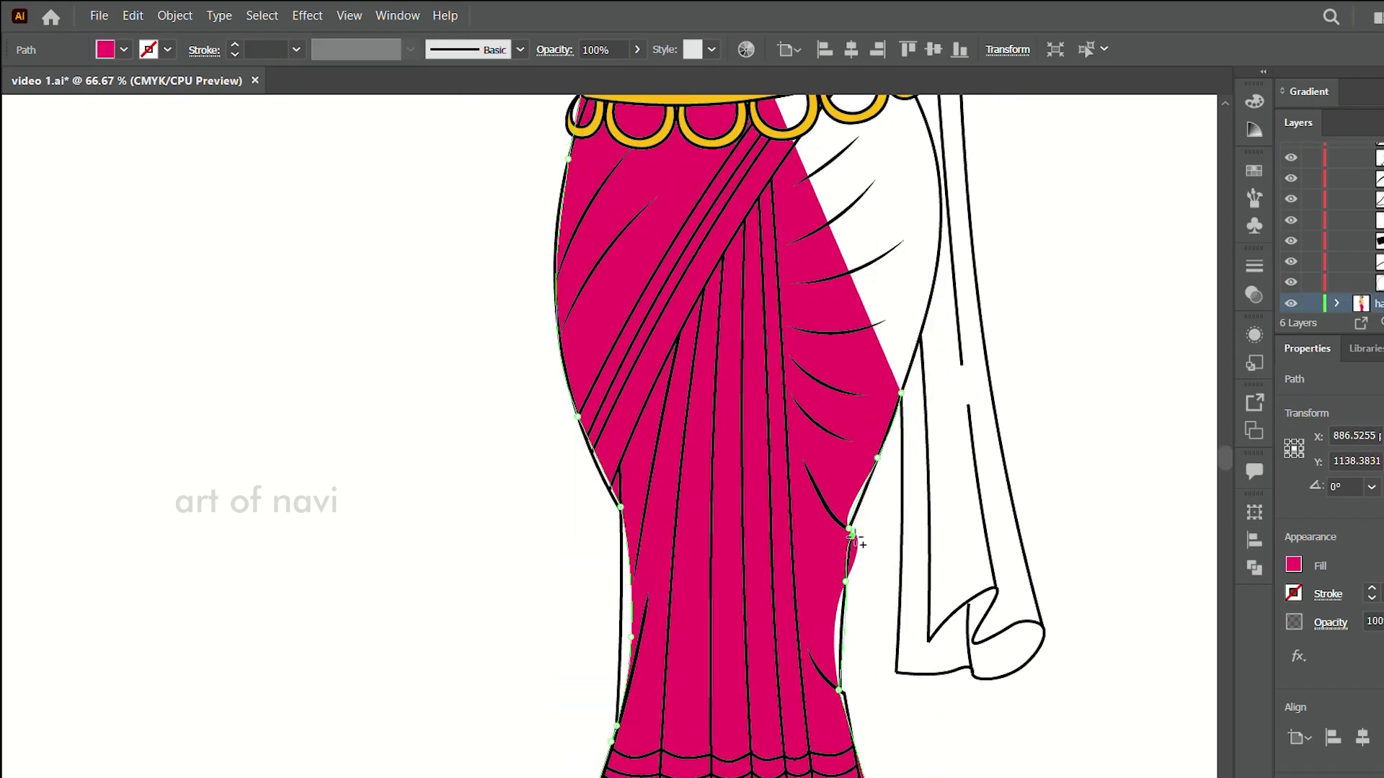
click(896, 672)
click(1041, 627)
scroll(973, 505, up, 10)
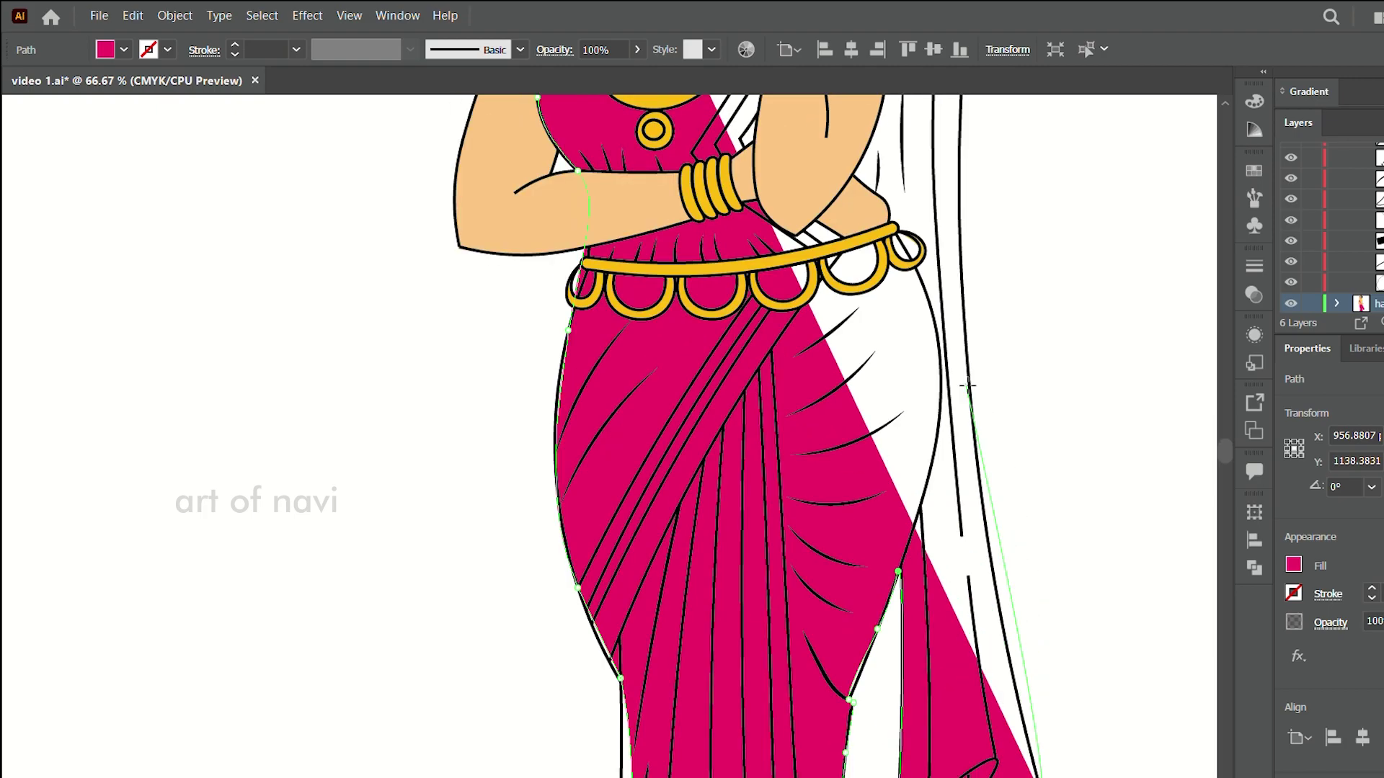
click(964, 568)
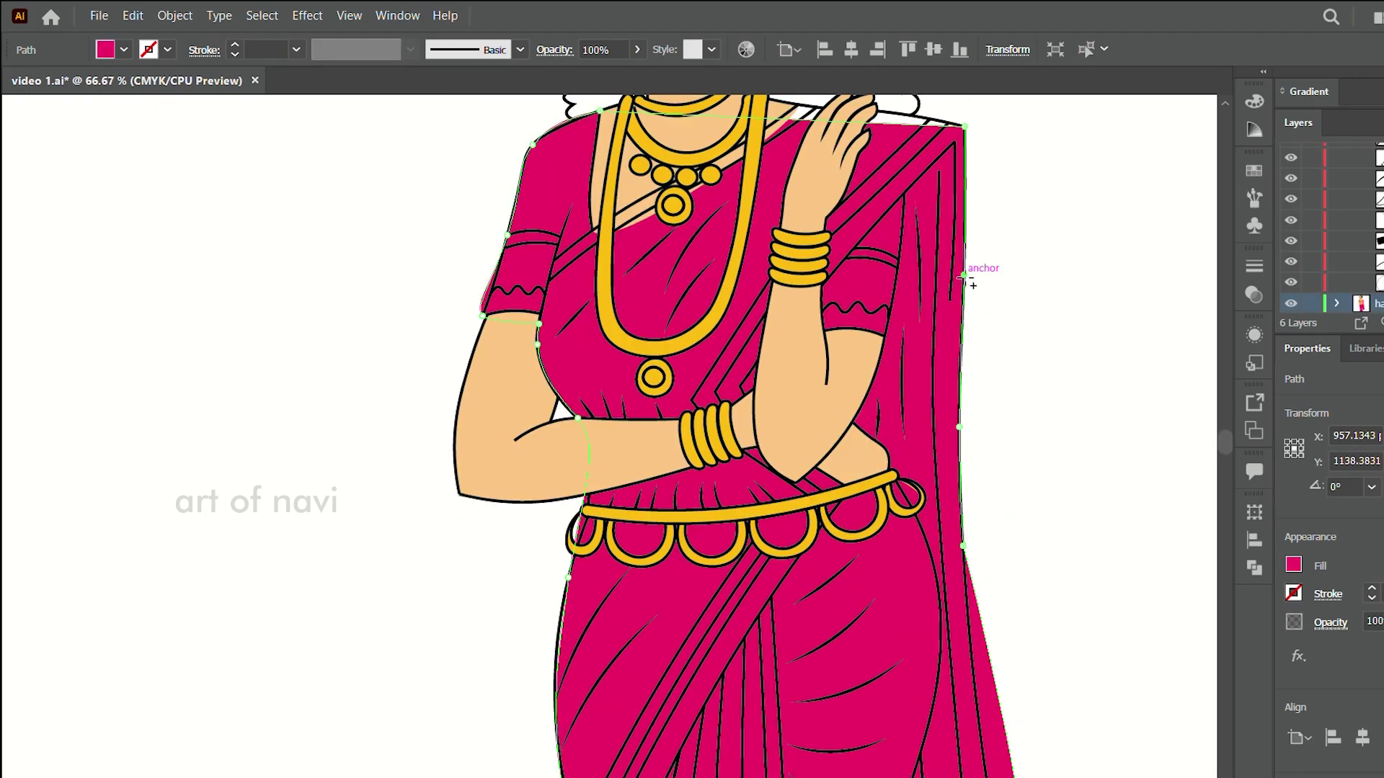
scroll(968, 287, down, 5)
scroll(1009, 433, down, 4)
scroll(813, 235, up, 12)
scroll(813, 235, up, 1)
- Continue the magenta fill outline across the shoulder and down to the saree hem
click(627, 234)
click(565, 257)
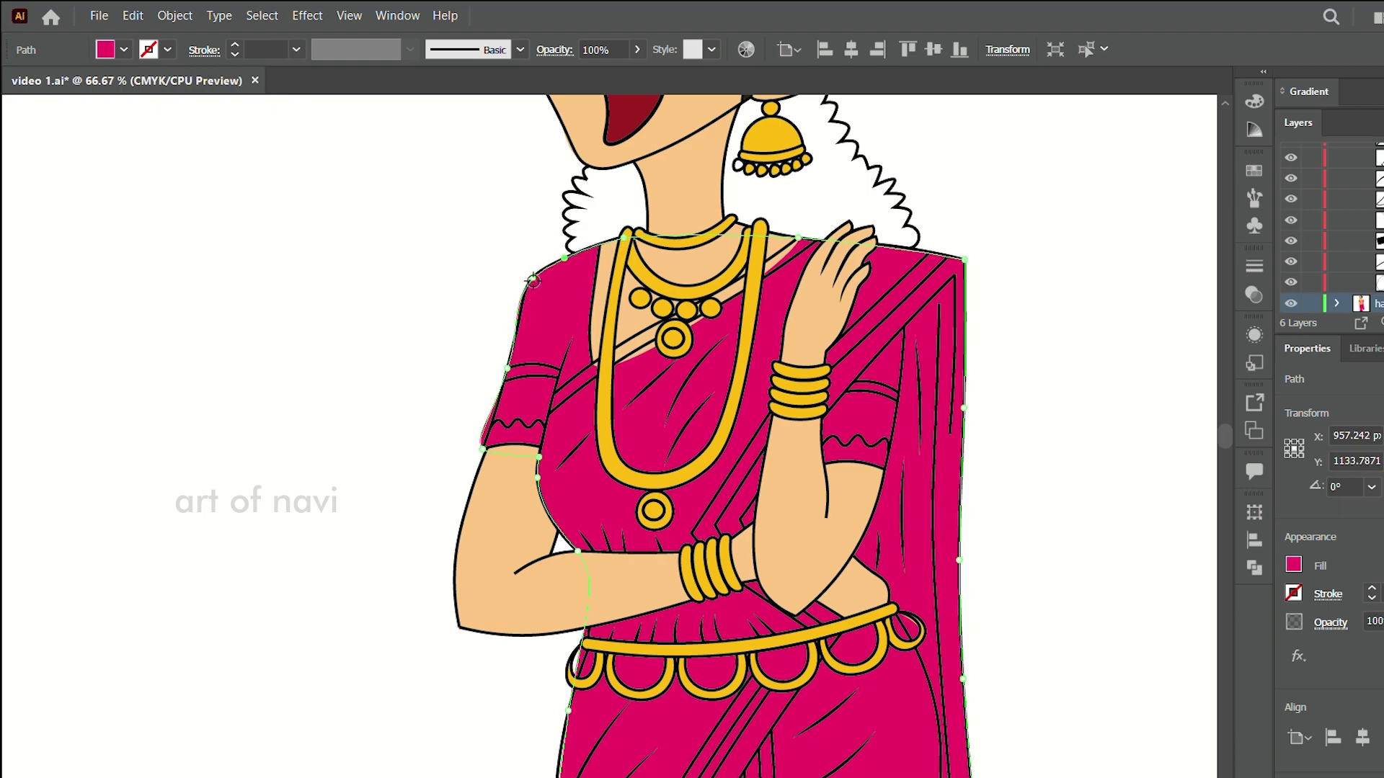
scroll(537, 288, down, 5)
scroll(555, 310, down, 7)
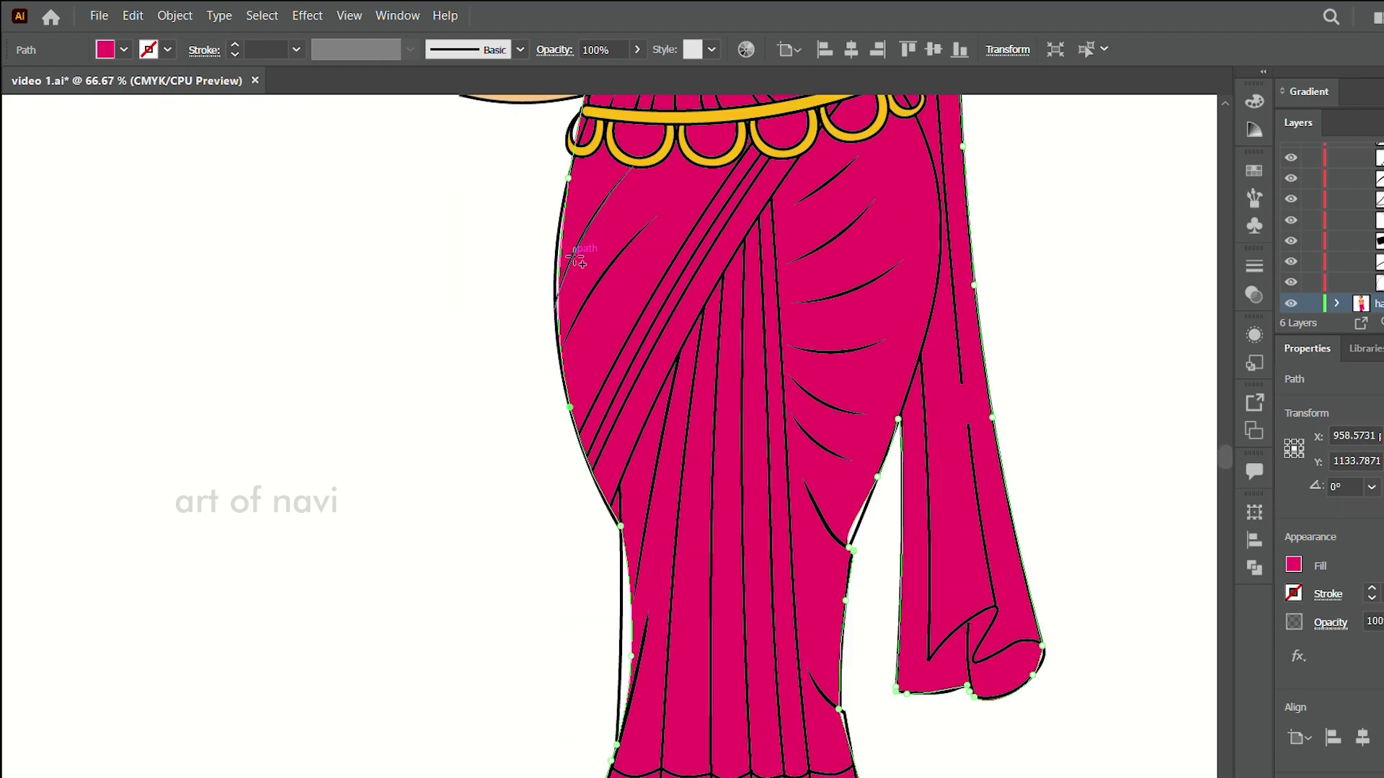
scroll(551, 240, down, 4)
scroll(617, 394, down, 5)
click(655, 478)
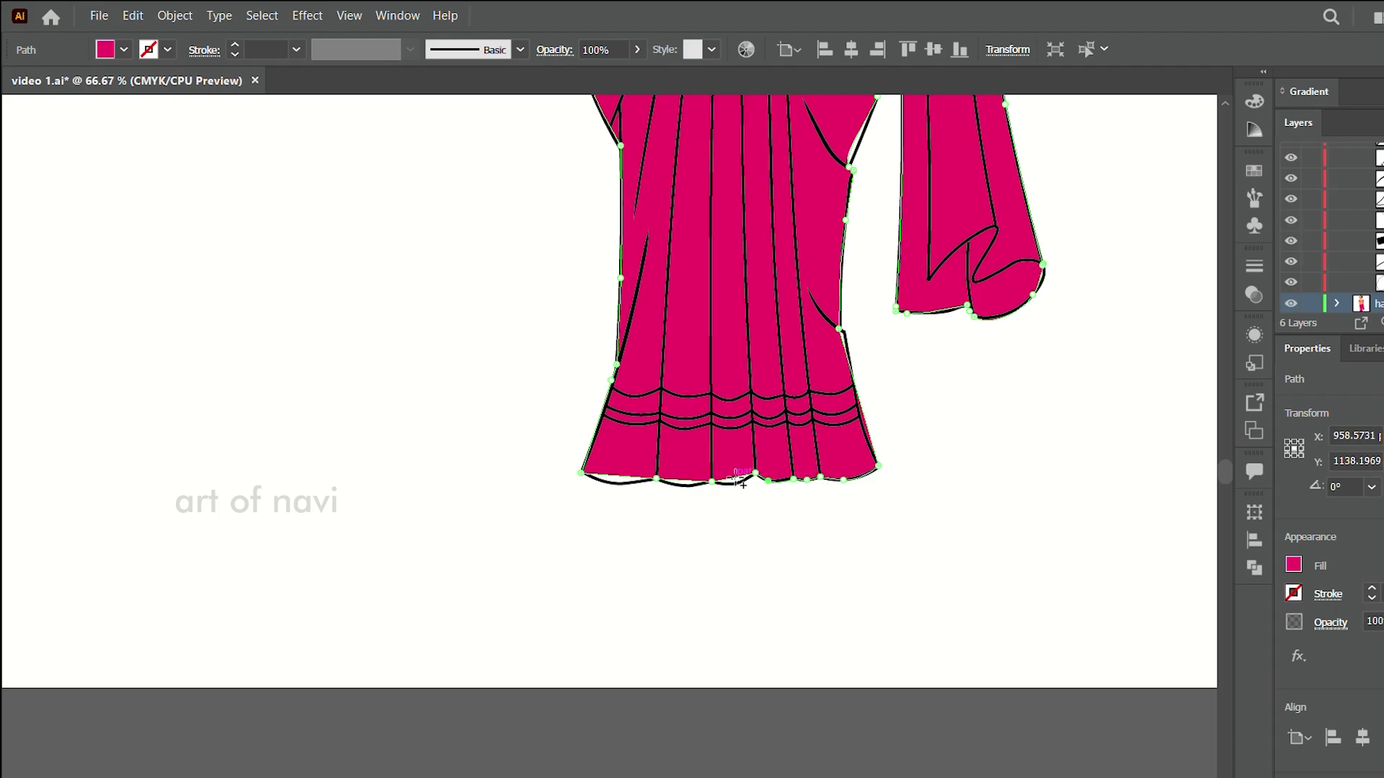
scroll(721, 505, up, 4)
scroll(918, 621, down, 2)
scroll(886, 451, down, 3)
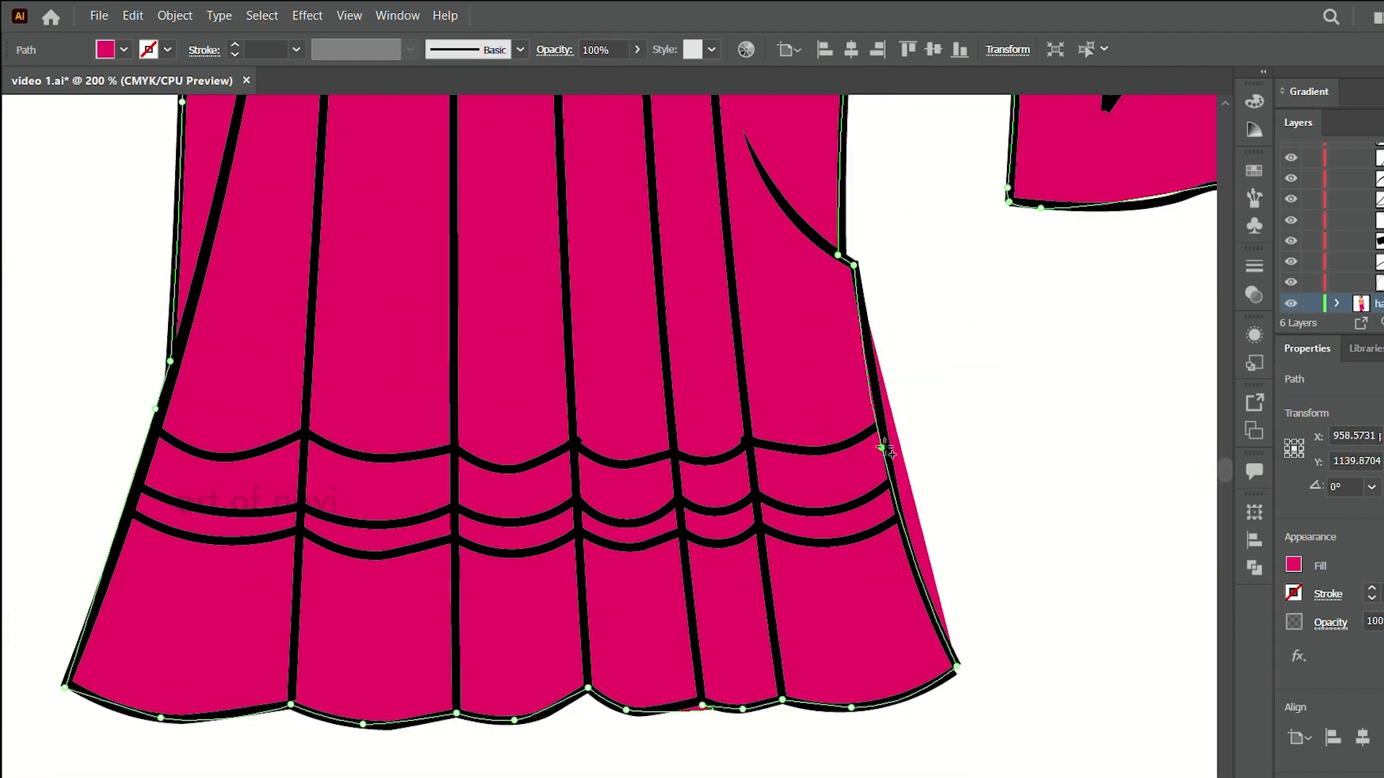
scroll(612, 433, up, 5)
scroll(613, 432, up, 5)
alt+scroll(613, 433, down, 5)
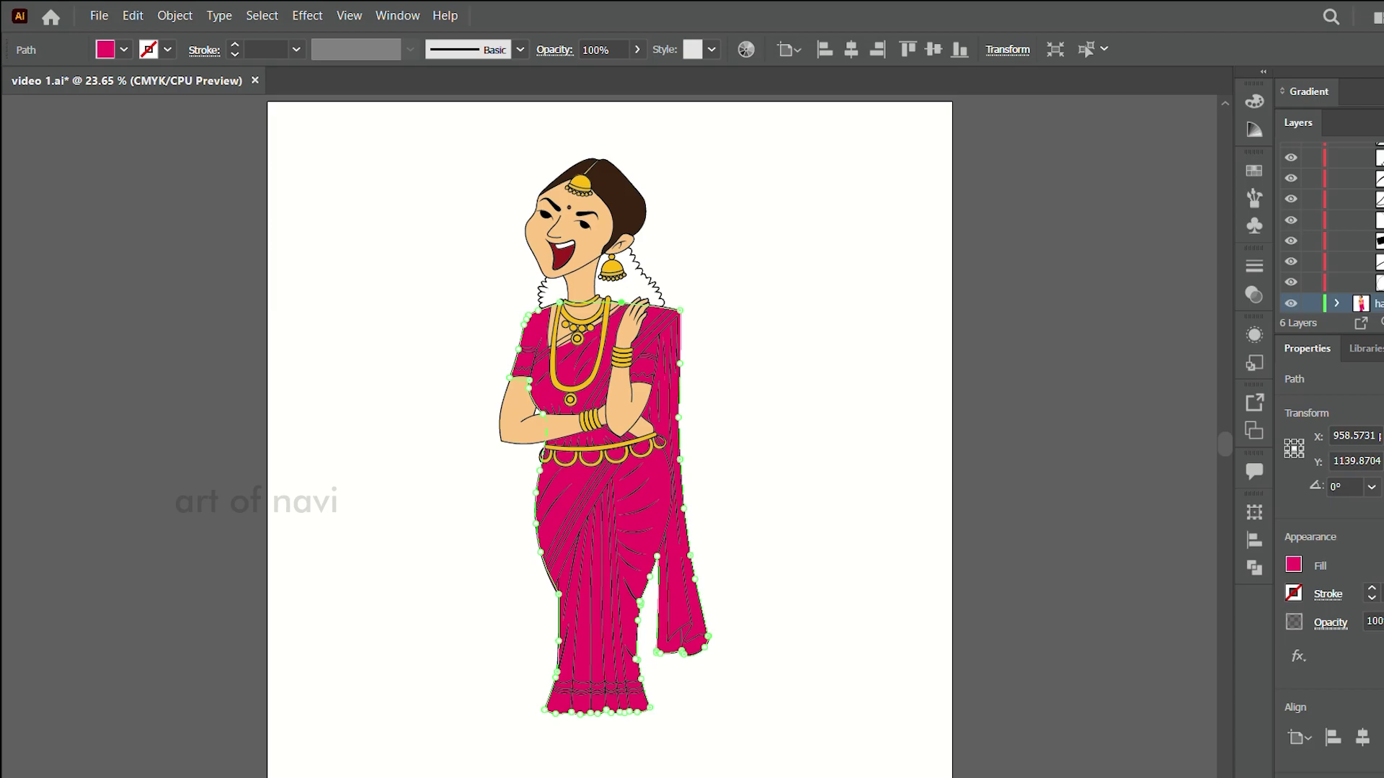
alt+scroll(612, 432, up, 5)
- Draw green border band shapes on the right blouse sleeve
key(p)
scroll(865, 541, down, 4)
click(909, 431)
click(804, 407)
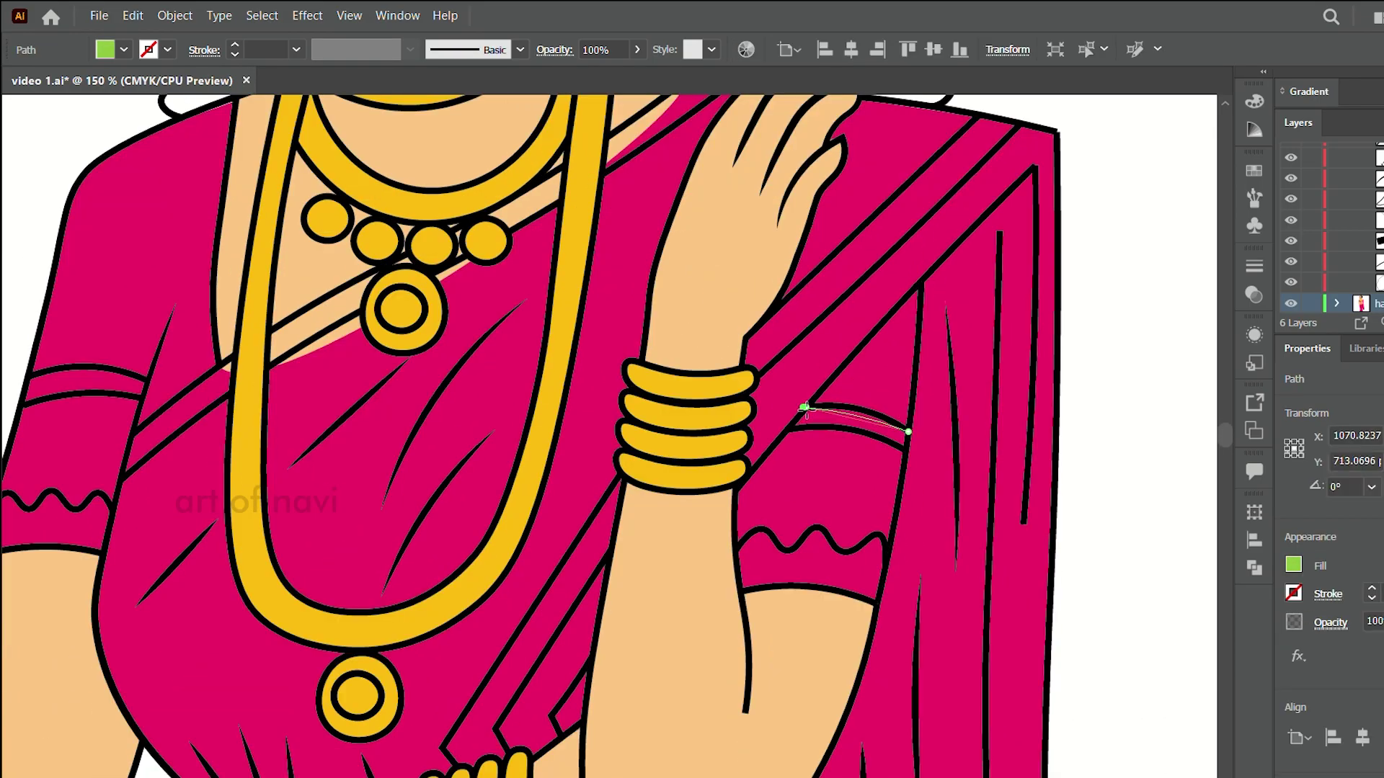
click(906, 432)
scroll(746, 394, down, 5)
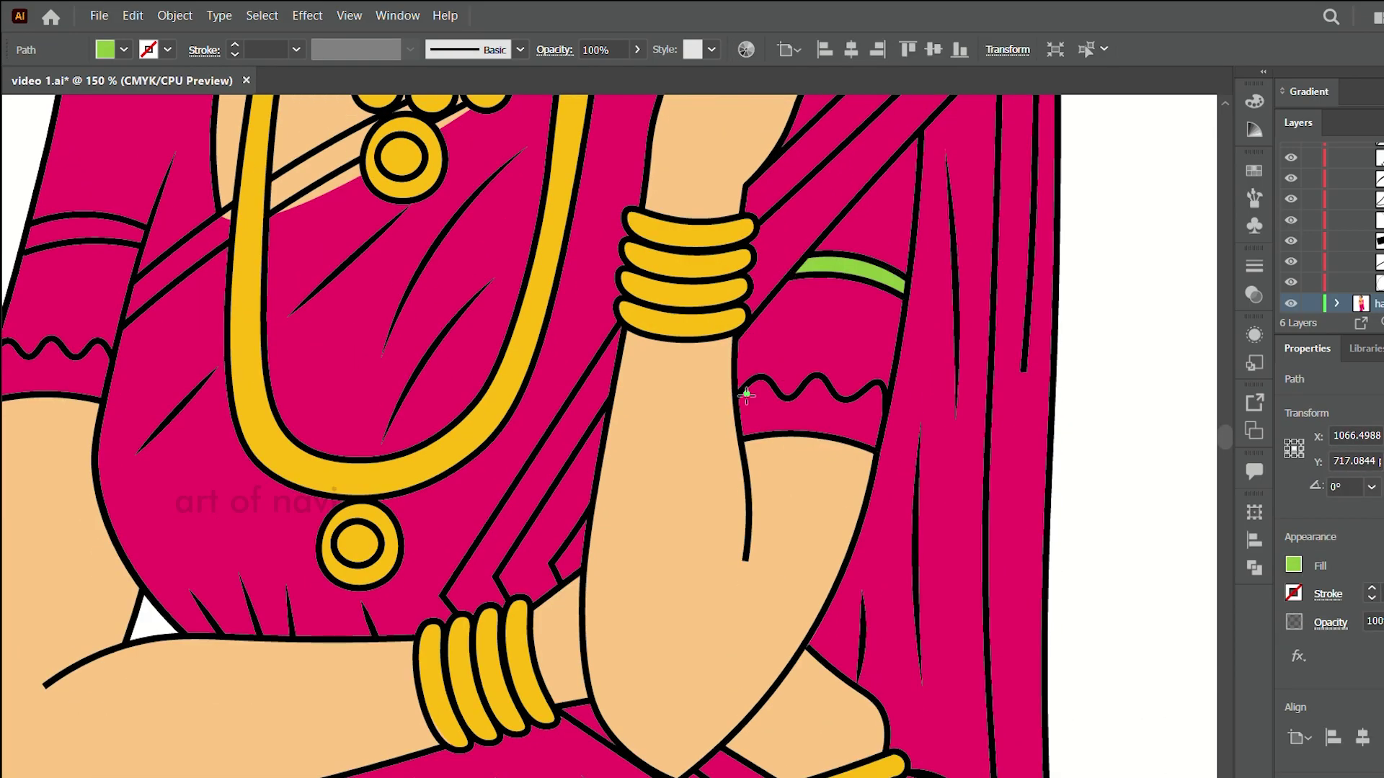
click(882, 470)
click(720, 433)
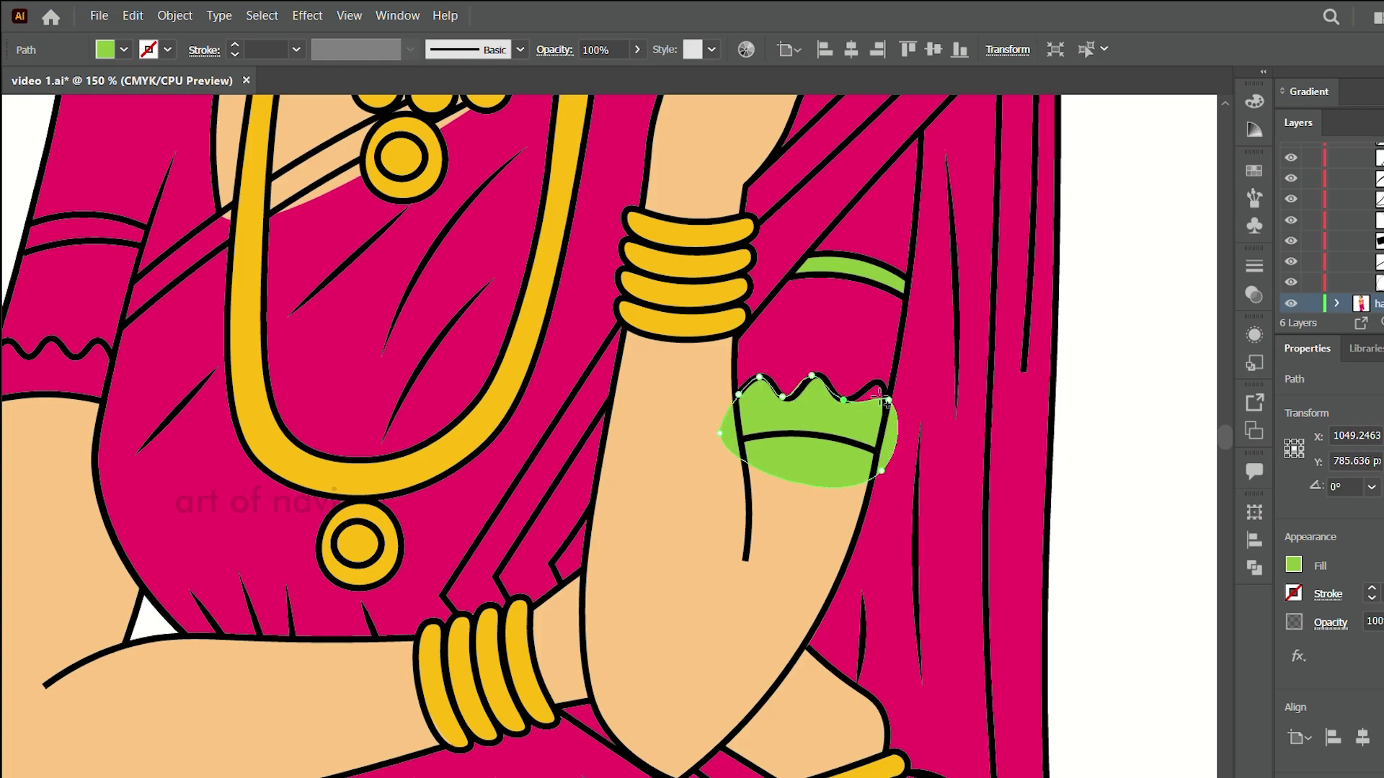
click(804, 436)
- Outline a green border band along the left sleeve to its edge
scroll(720, 504, down, 3)
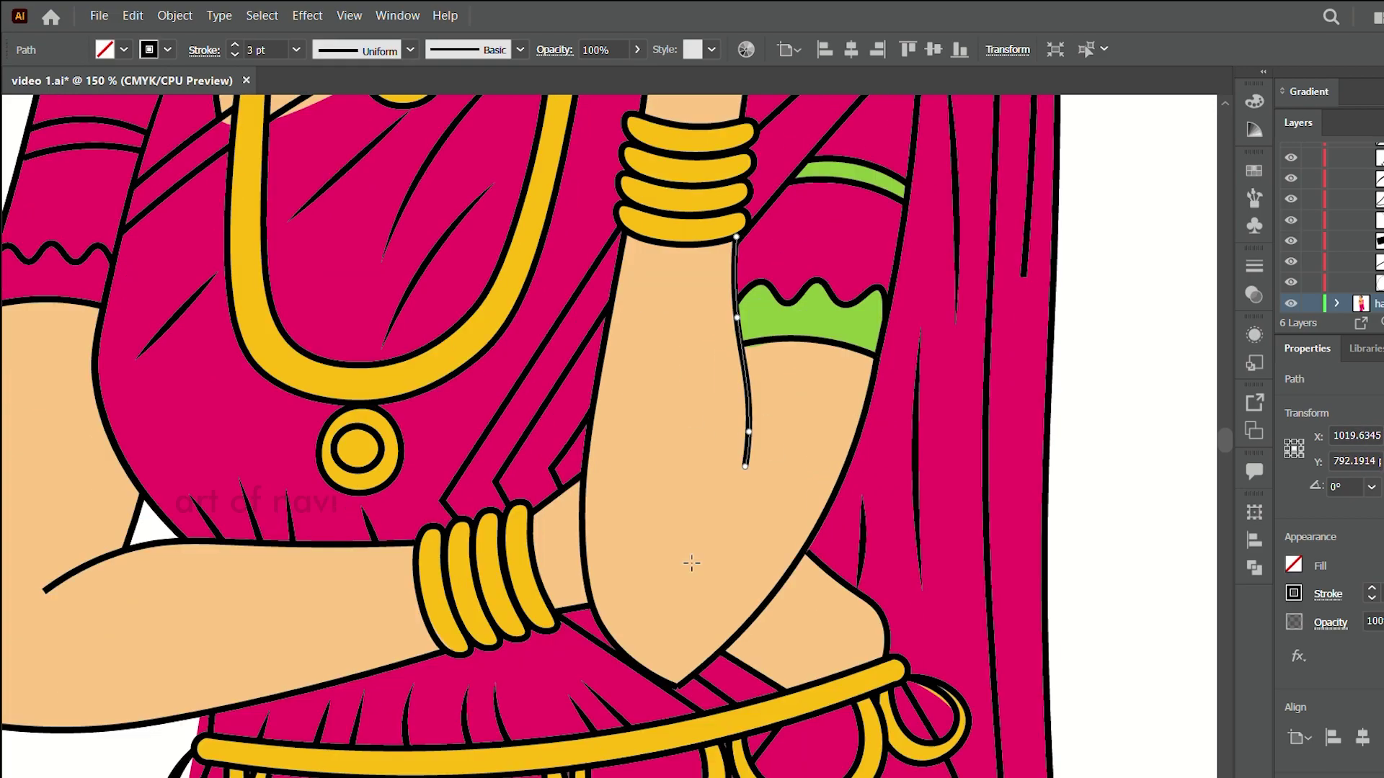
scroll(685, 562, up, 5)
scroll(684, 562, left, 6)
click(1124, 753)
scroll(1144, 633, down, 2)
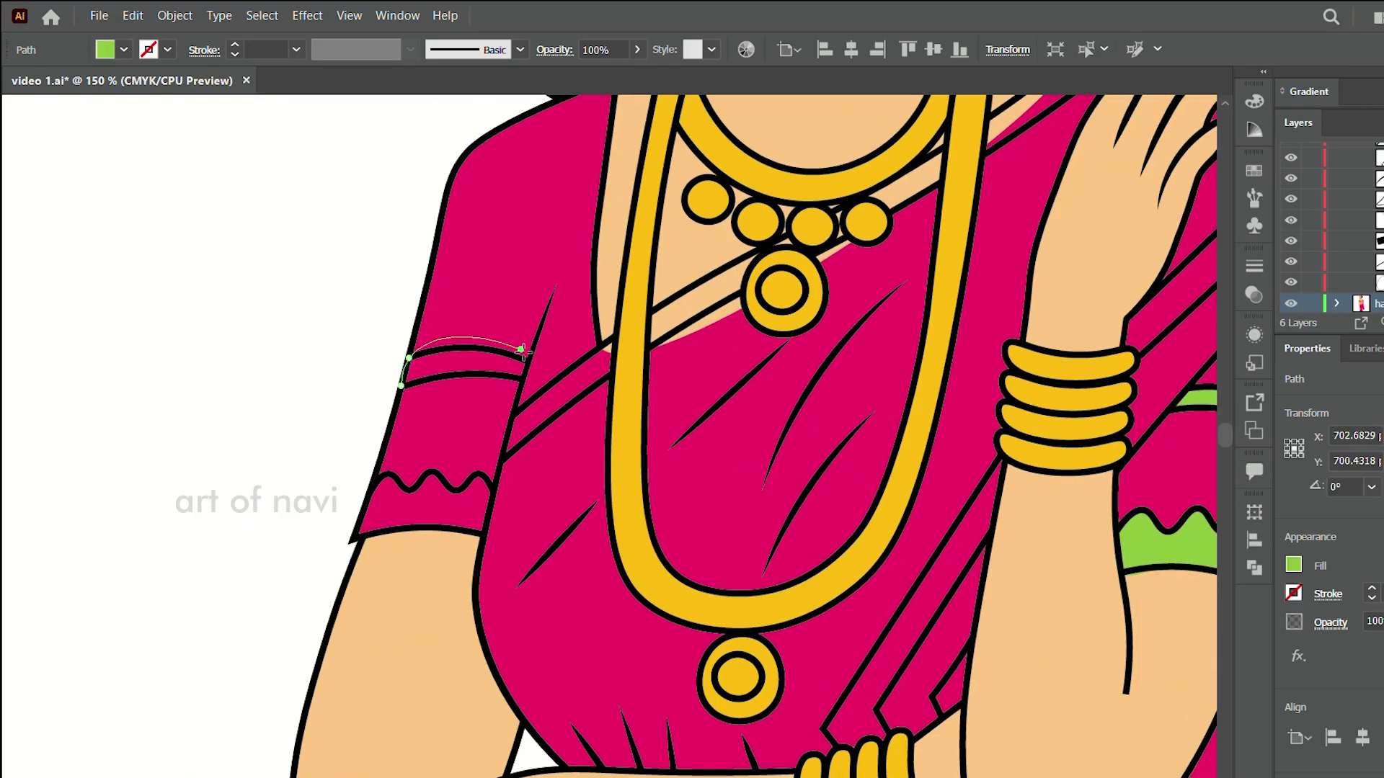
scroll(432, 432, down, 3)
click(368, 398)
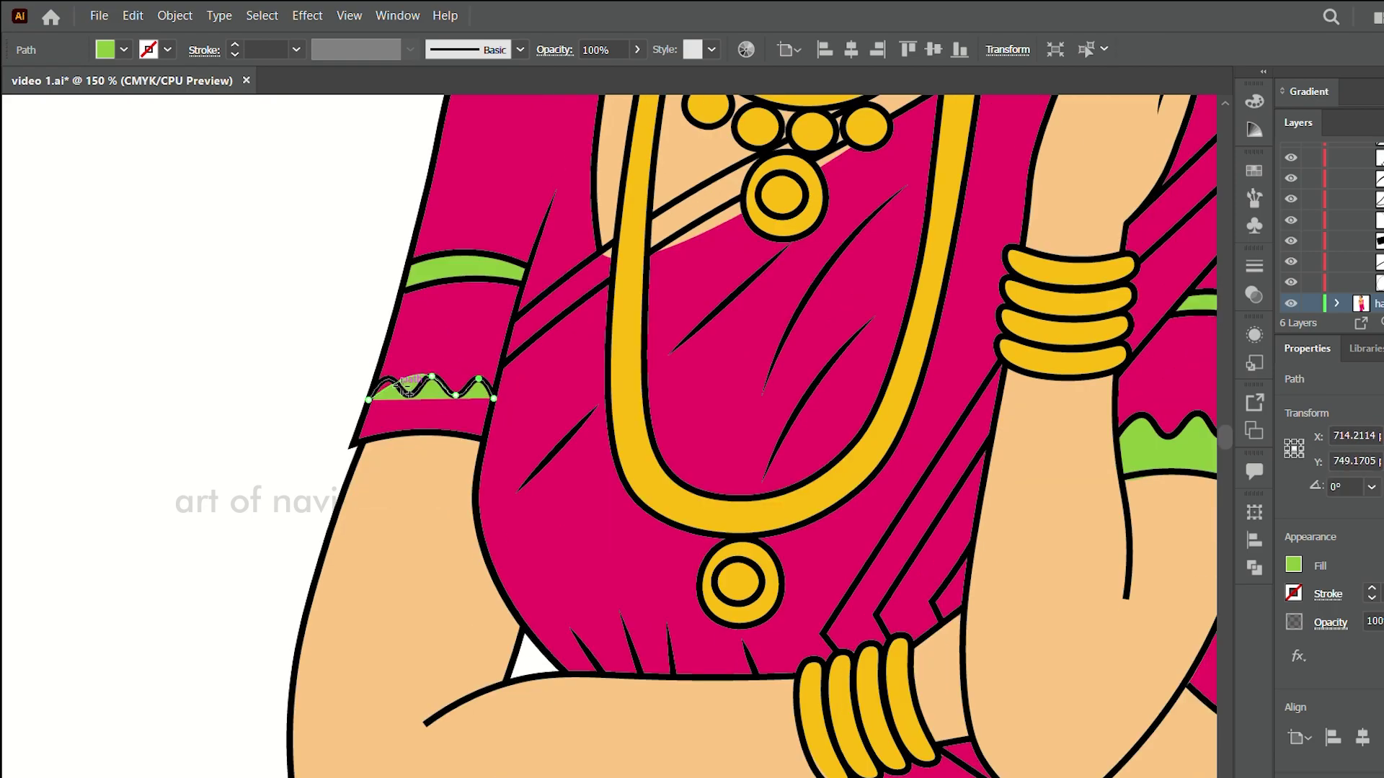
scroll(433, 411, down, 1)
click(483, 400)
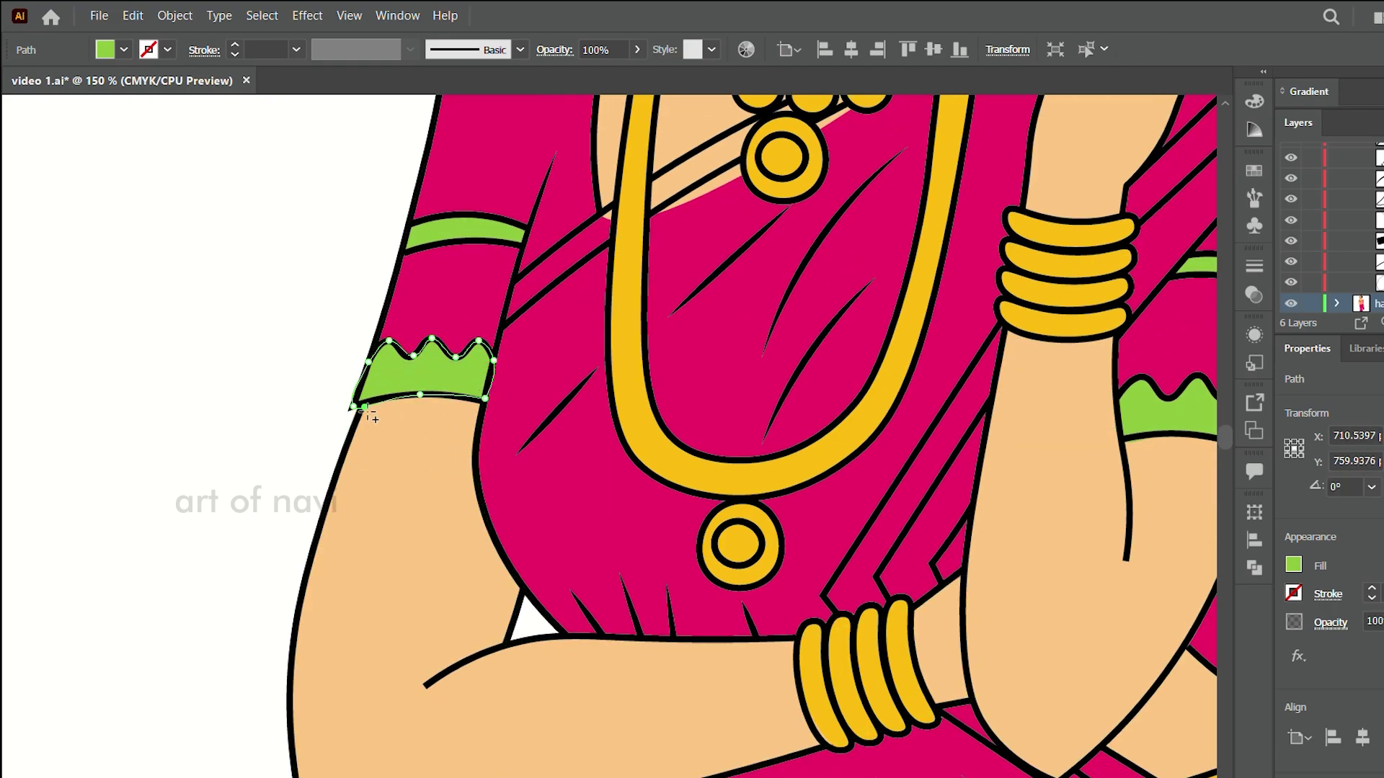
- Straighten the peach neck shape's lower corner along the saree border
scroll(504, 433, down, 4)
scroll(533, 432, up, 9)
click(685, 260)
scroll(685, 260, up, 2)
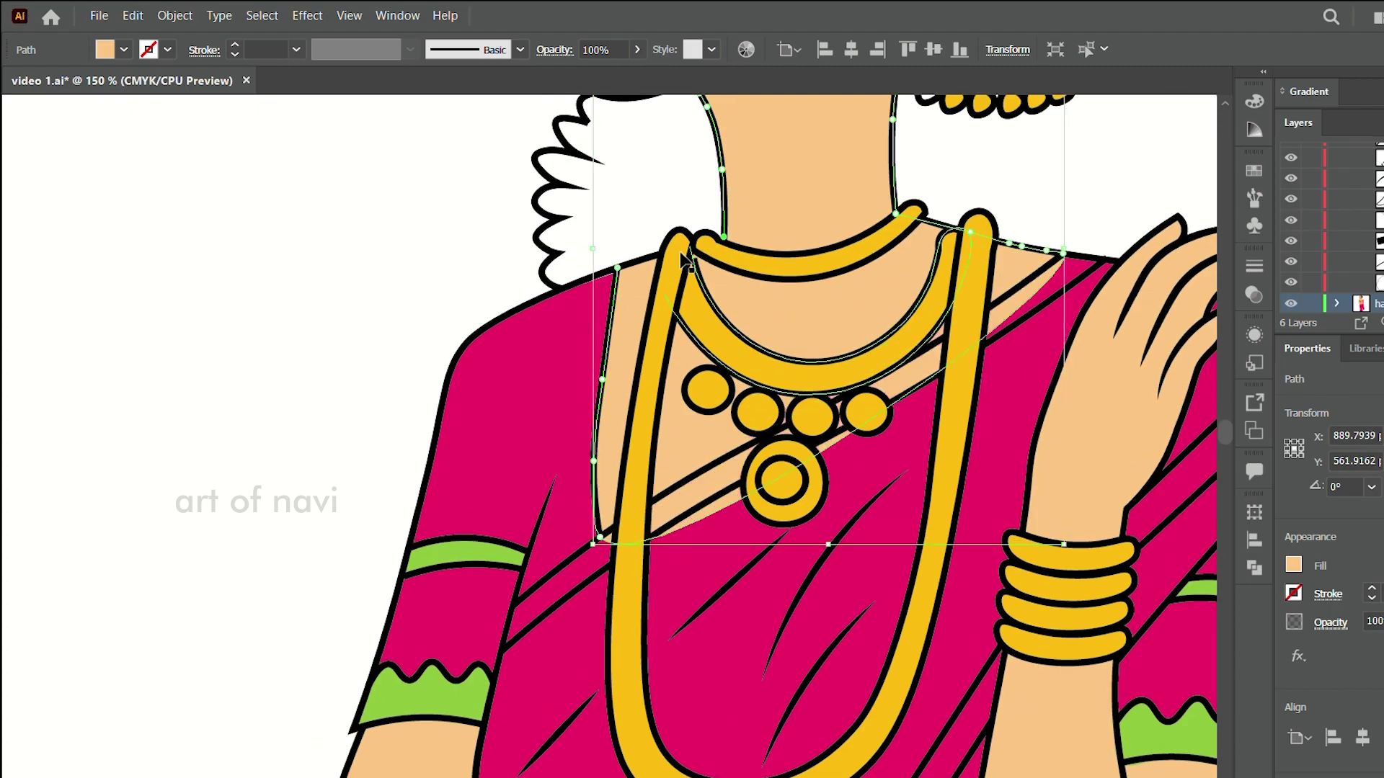
click(600, 538)
key(v)
- Select the pink saree and begin a green outline over its hem
click(836, 533)
scroll(836, 534, down, 4)
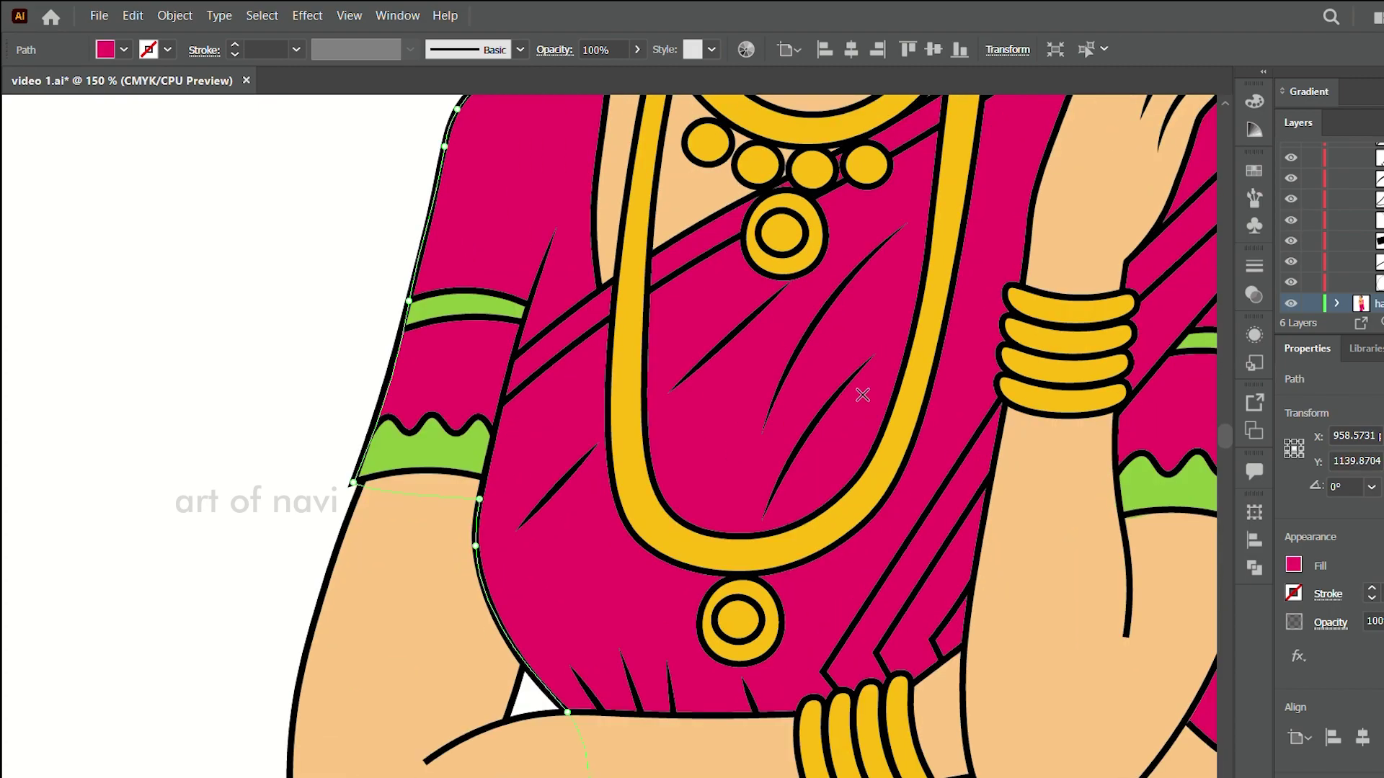
scroll(836, 533, up, 1)
scroll(836, 533, down, 3)
key(ctrl+0)
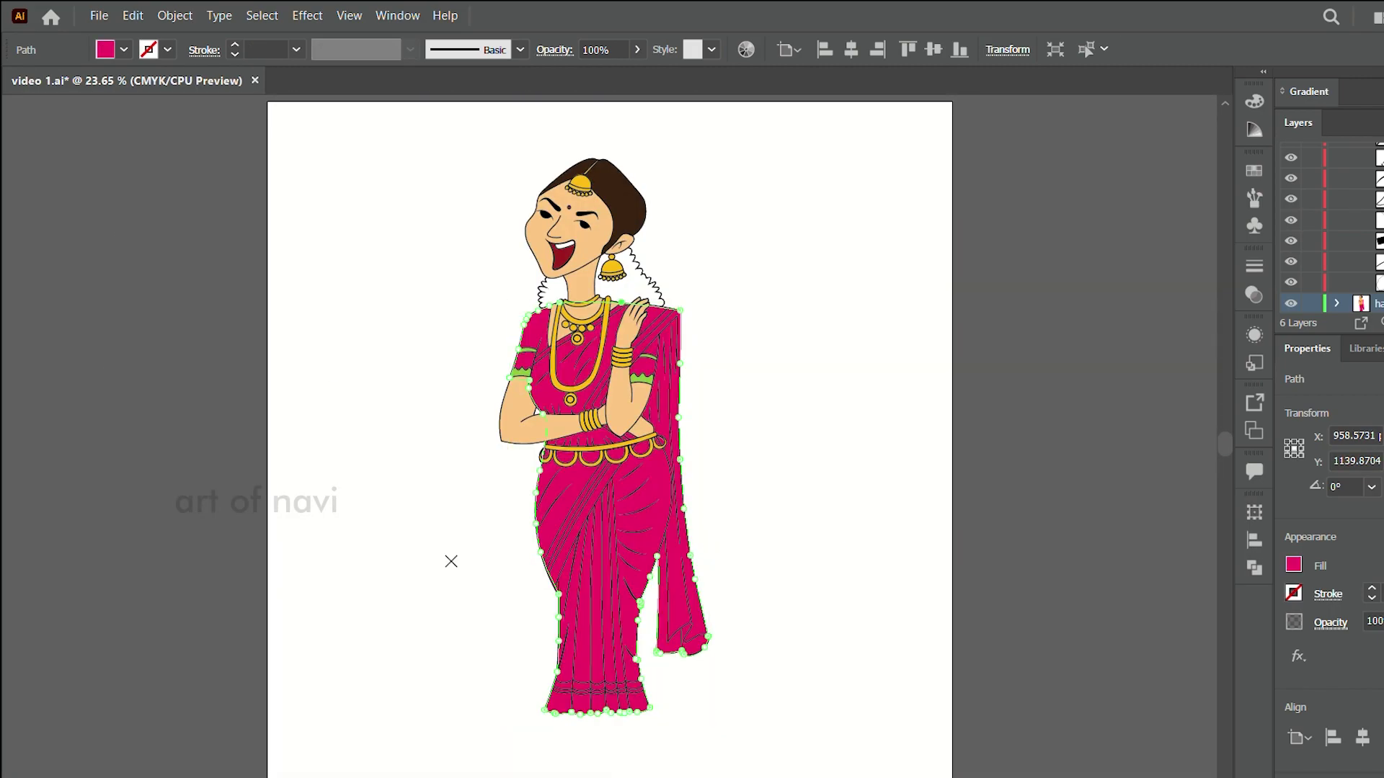
scroll(448, 559, up, 2)
key(p)
click(460, 568)
- Close the green hem shape and trim it to the band between the wavy hem lines
drag(700, 564, 828, 577)
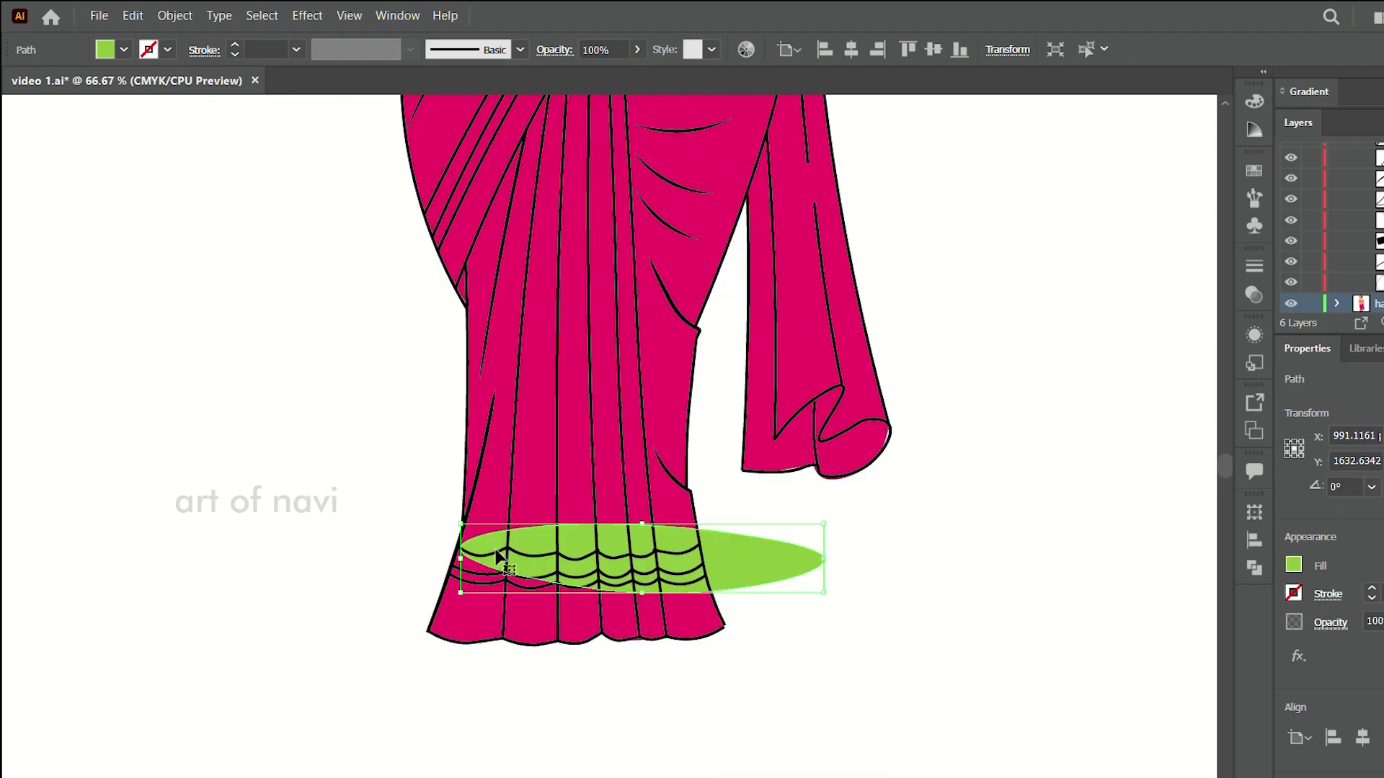
key(ctrl+plus)
key(ctrl+plus)
key(ctrl+z)
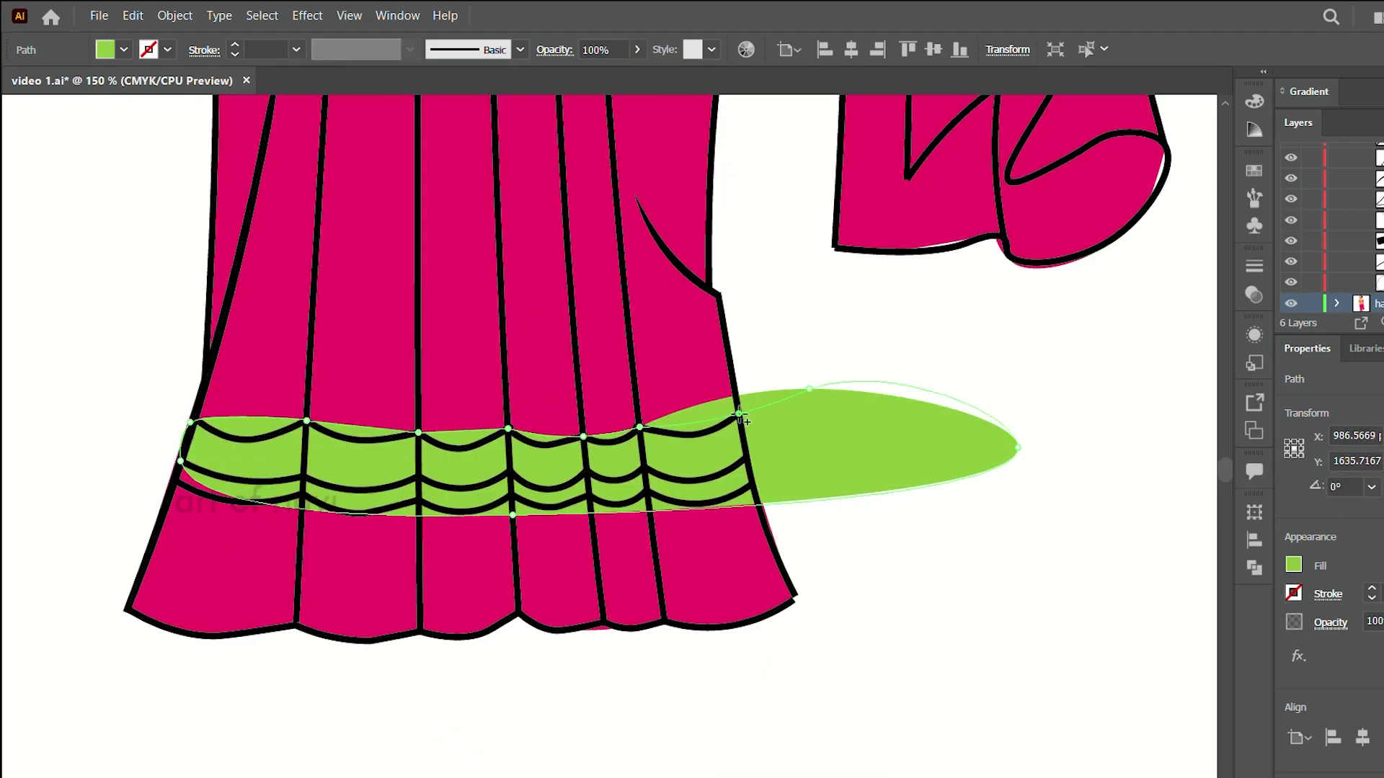
key(ctrl+z)
key(ctrl+z)
key(ctrl+z)
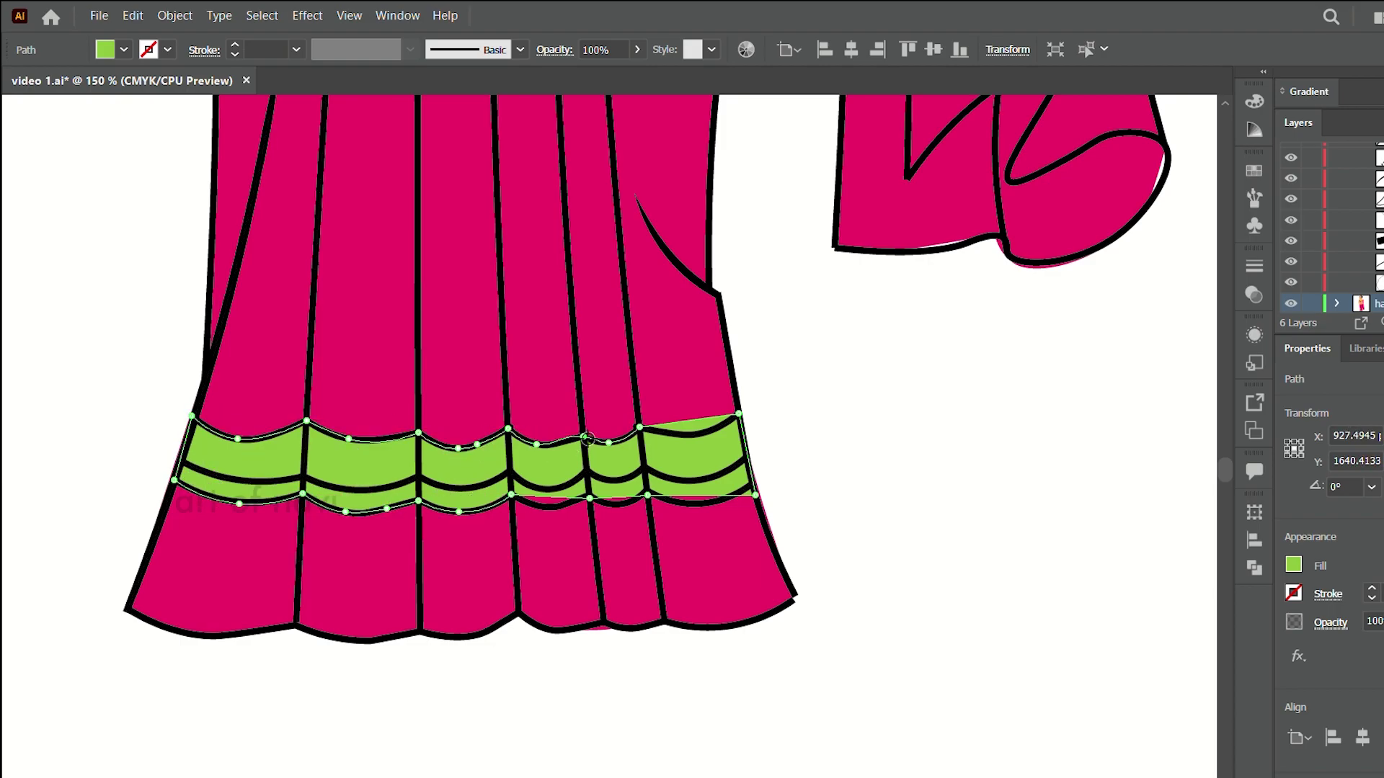
key(ctrl+z)
scroll(946, 660, up, 5)
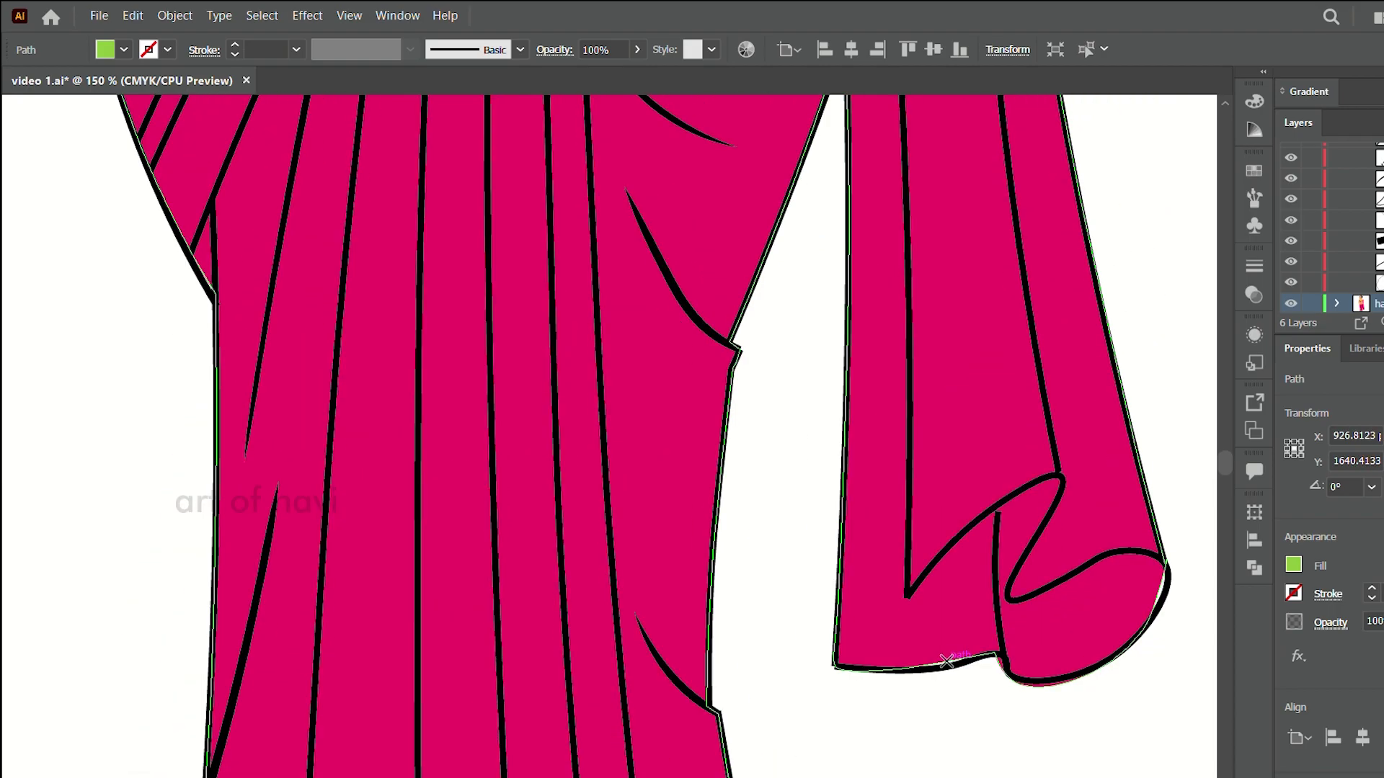